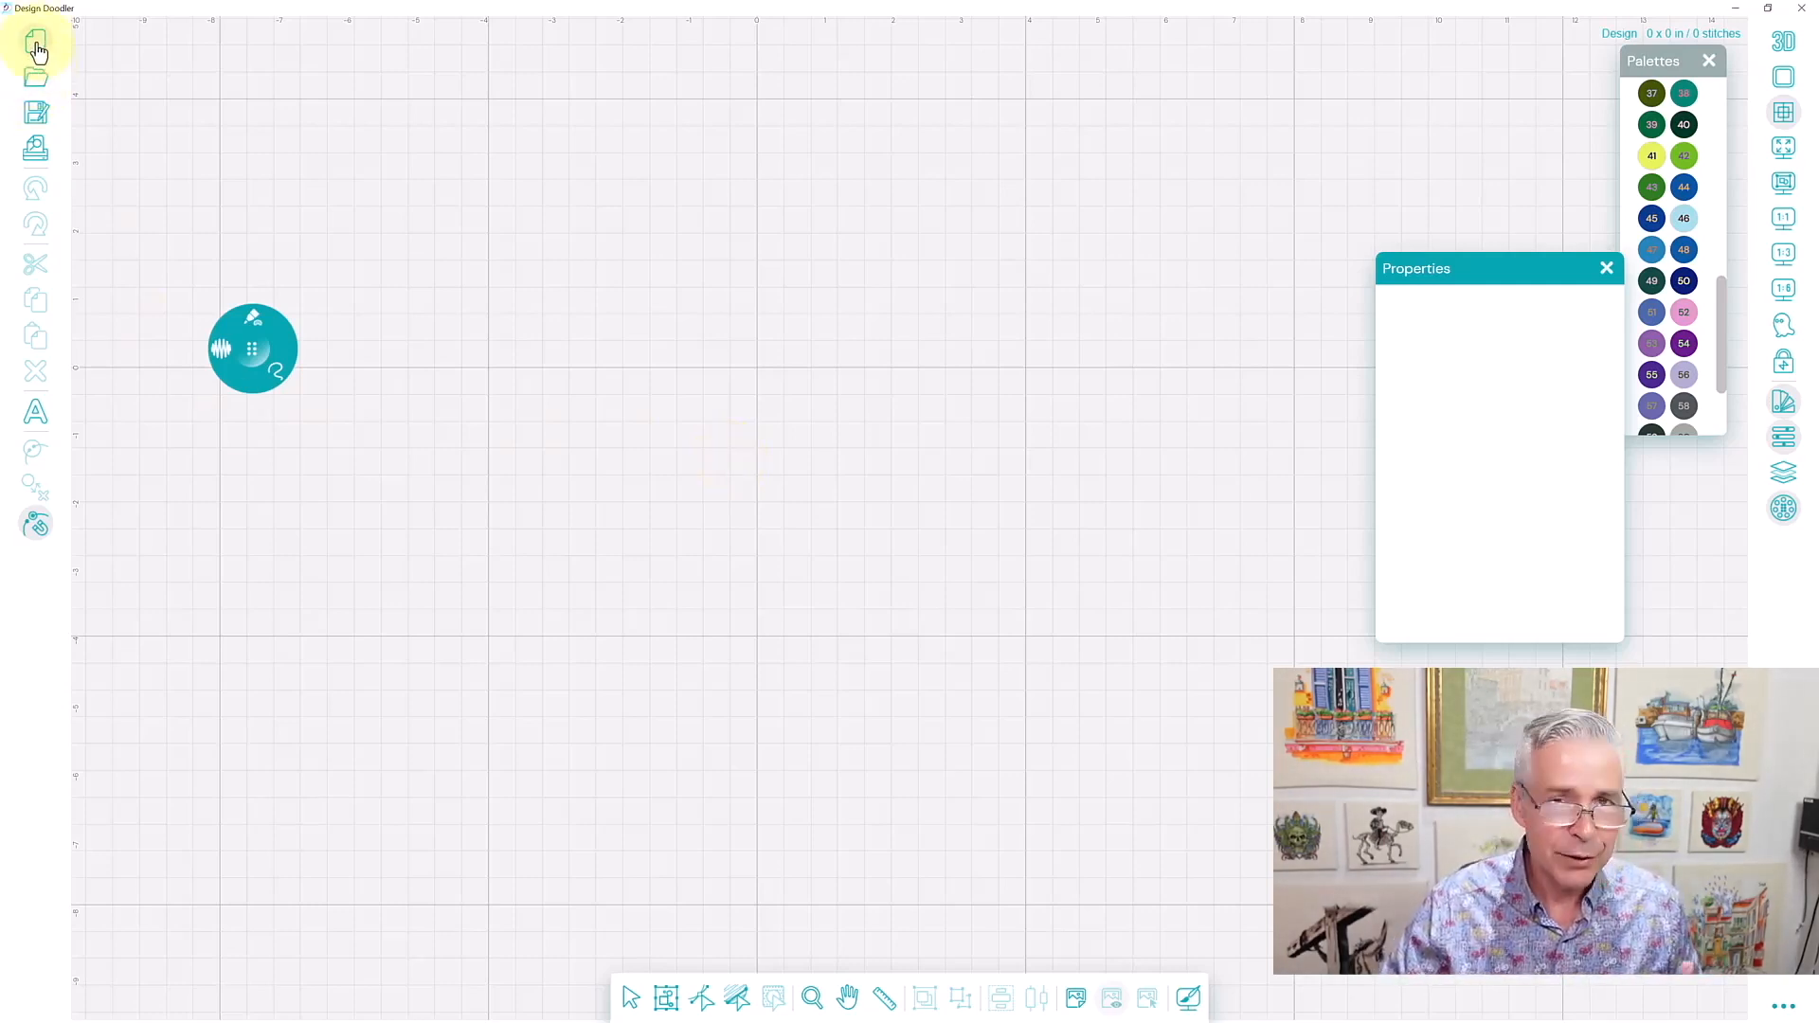
Load the flower line drawing as a background image, then toggle its display off and back on.
click(1076, 995)
click(105, 98)
click(368, 342)
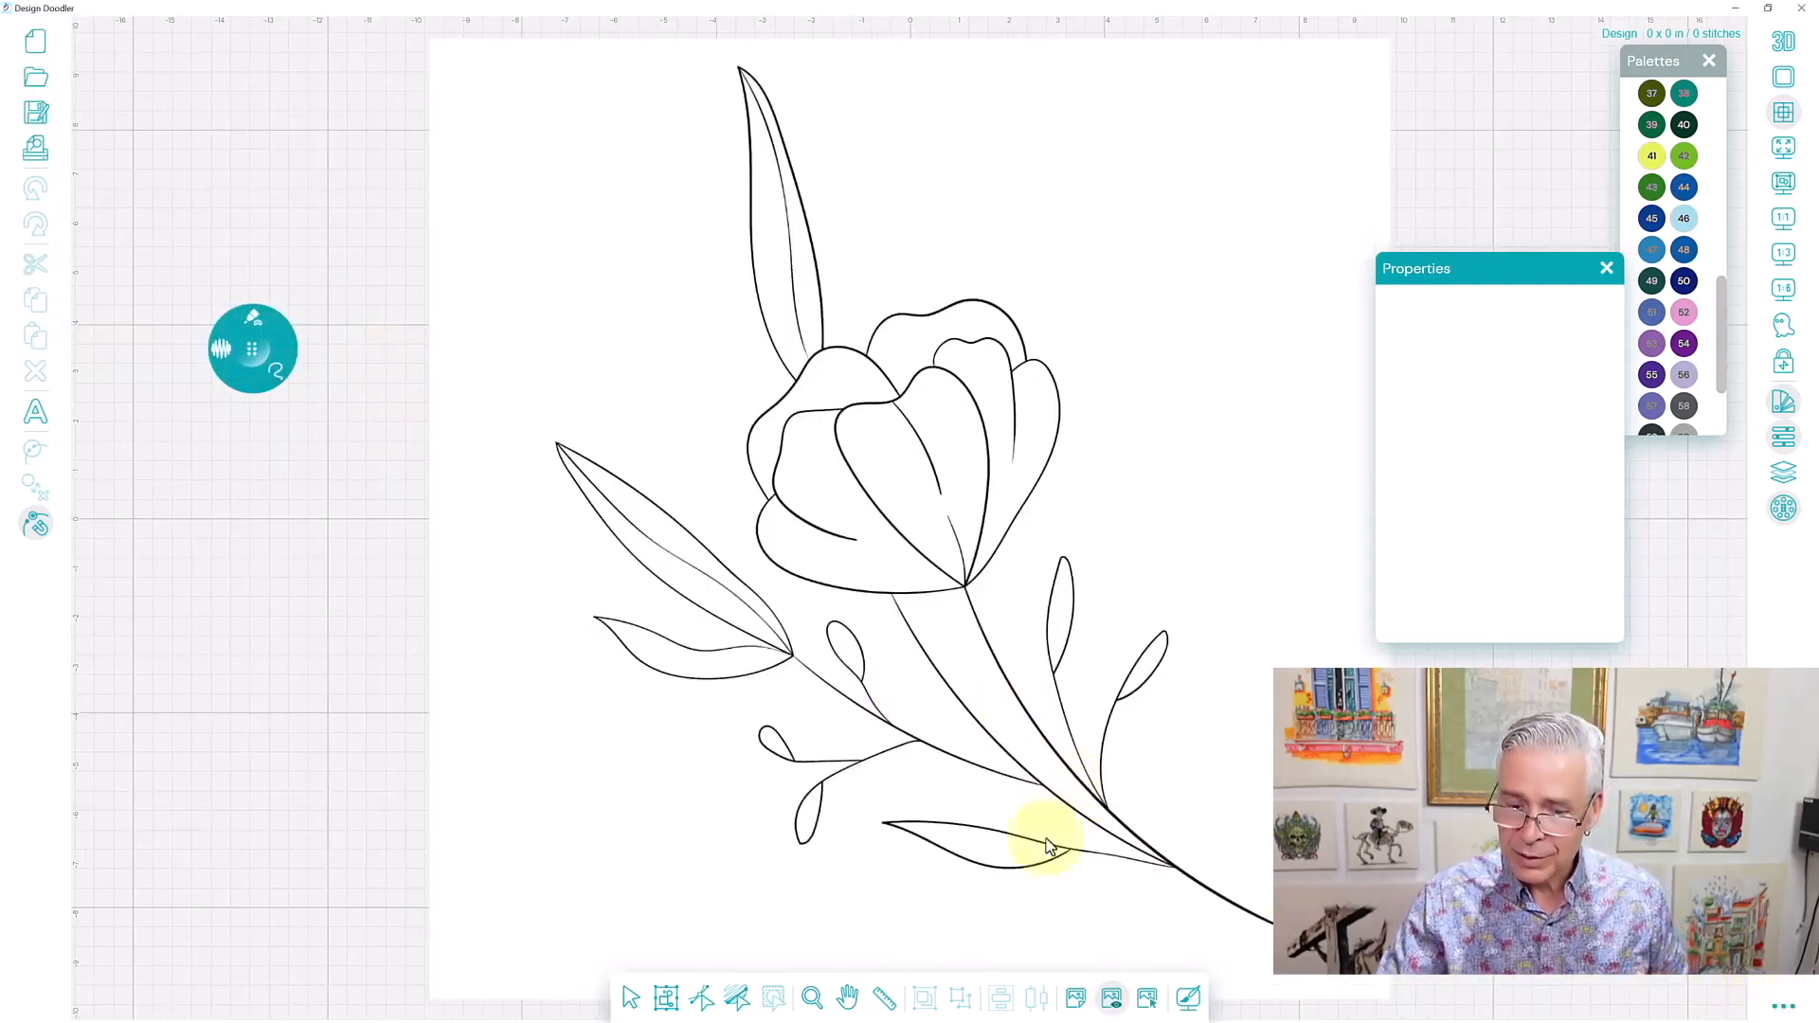
click(1112, 1002)
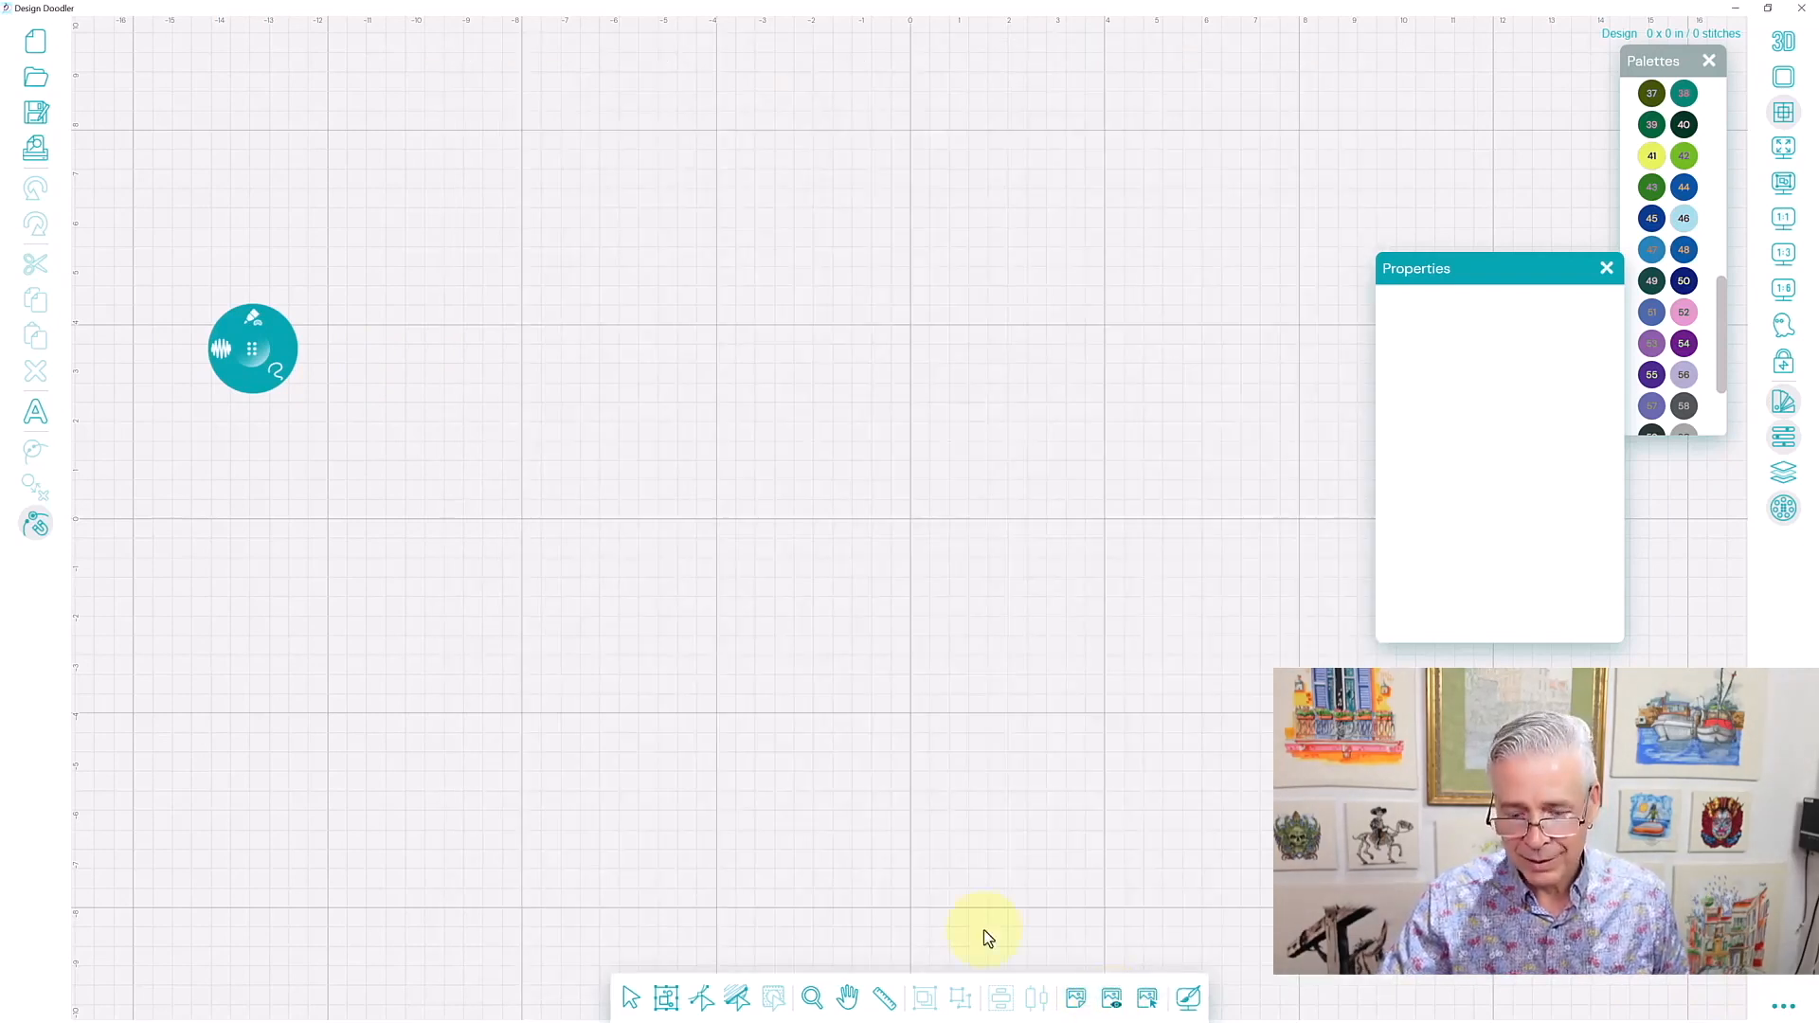
click(1112, 998)
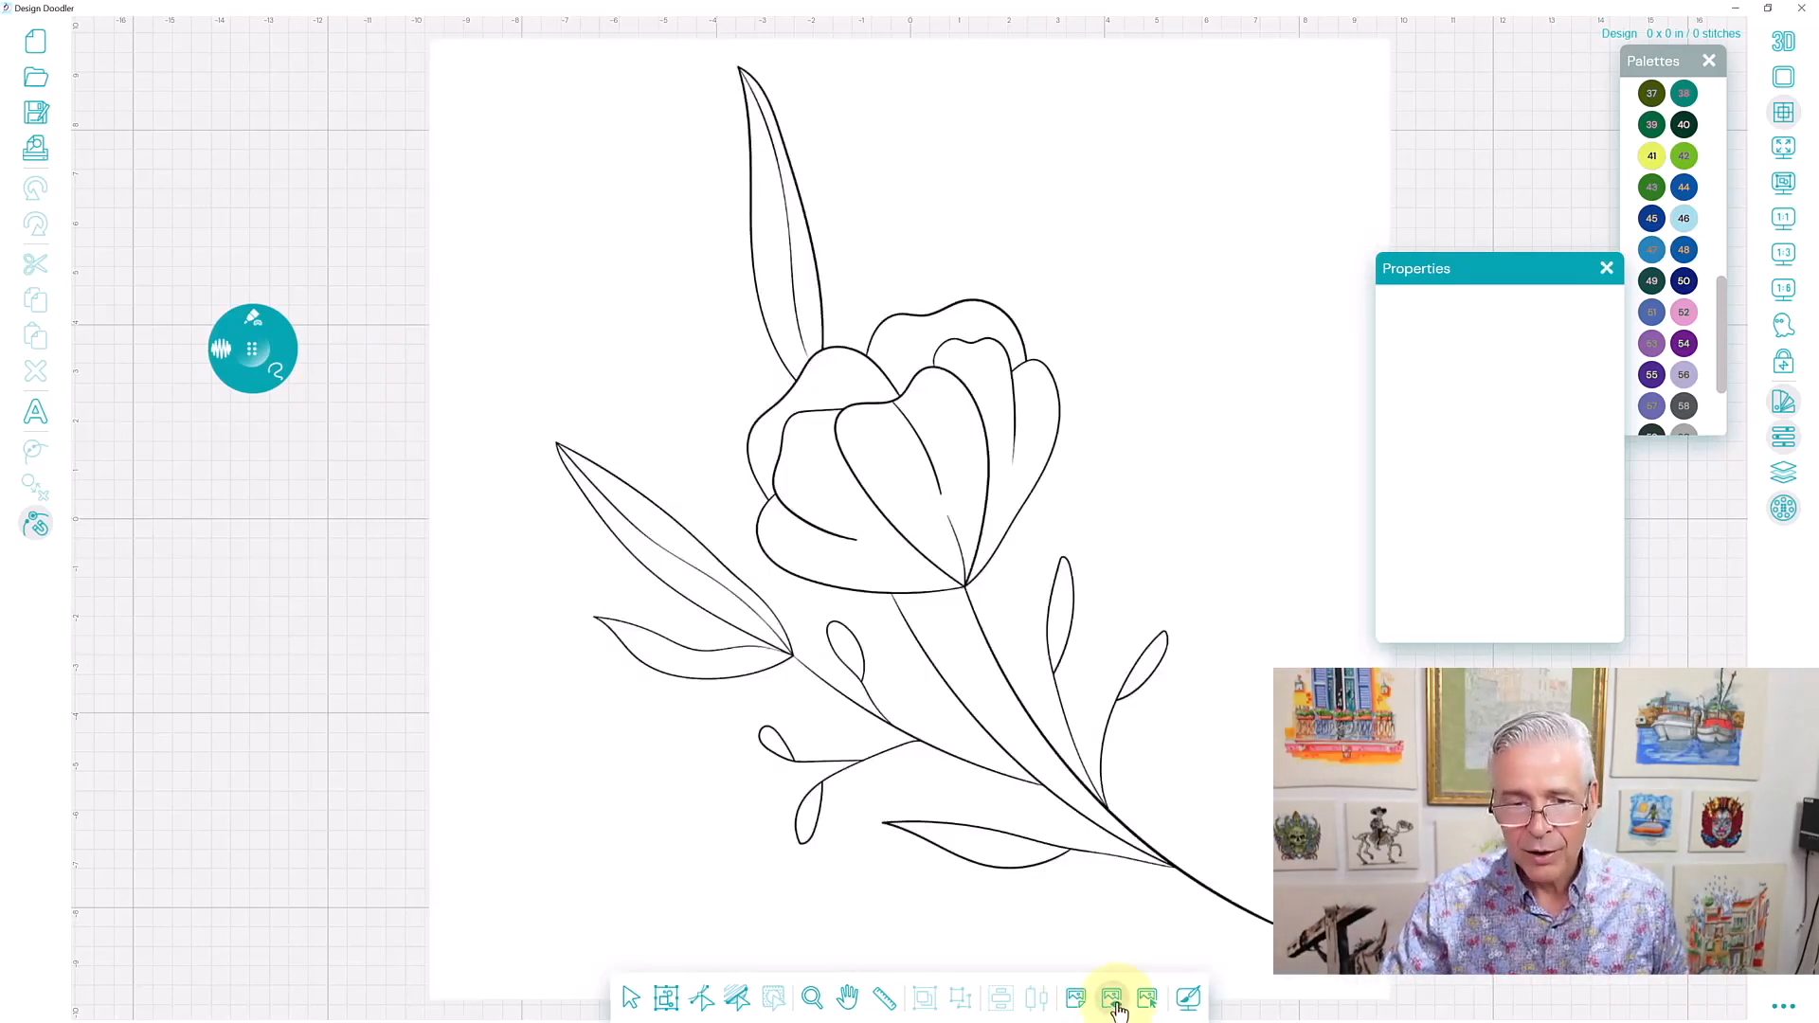
Check the units and the Auto Clean Fill Outlines option in the general settings.
click(1781, 1004)
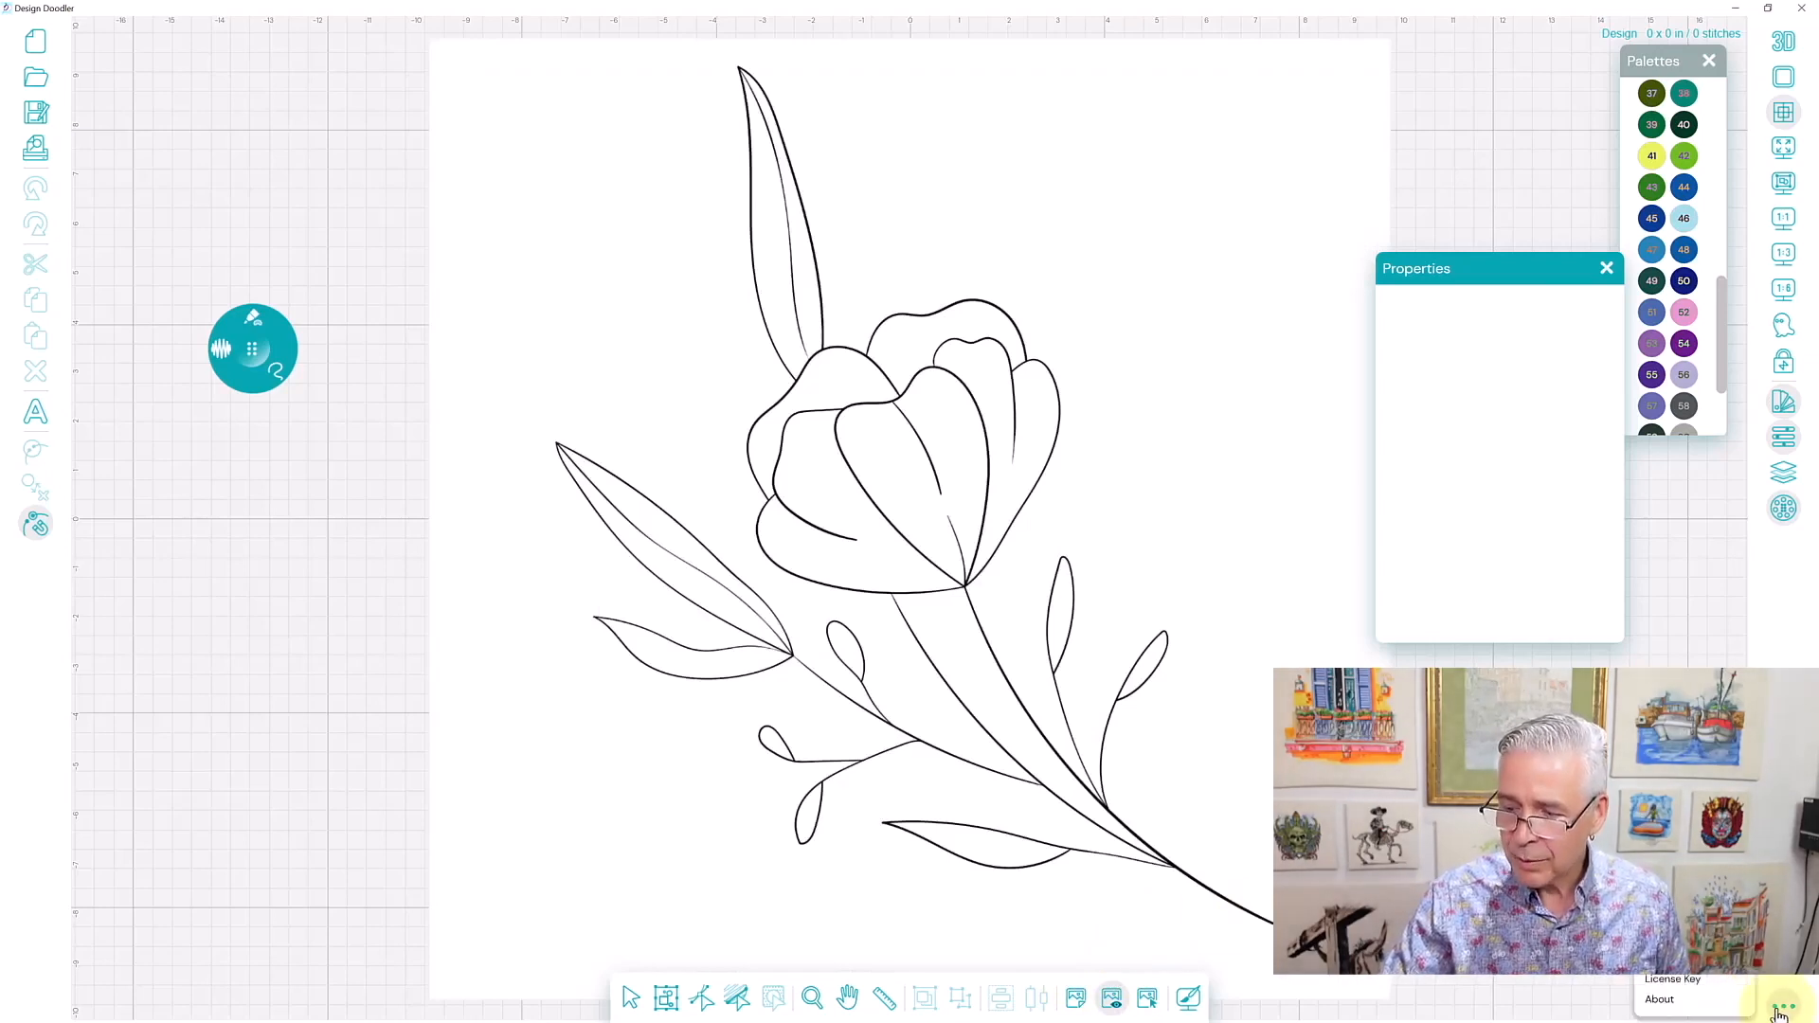
click(1669, 959)
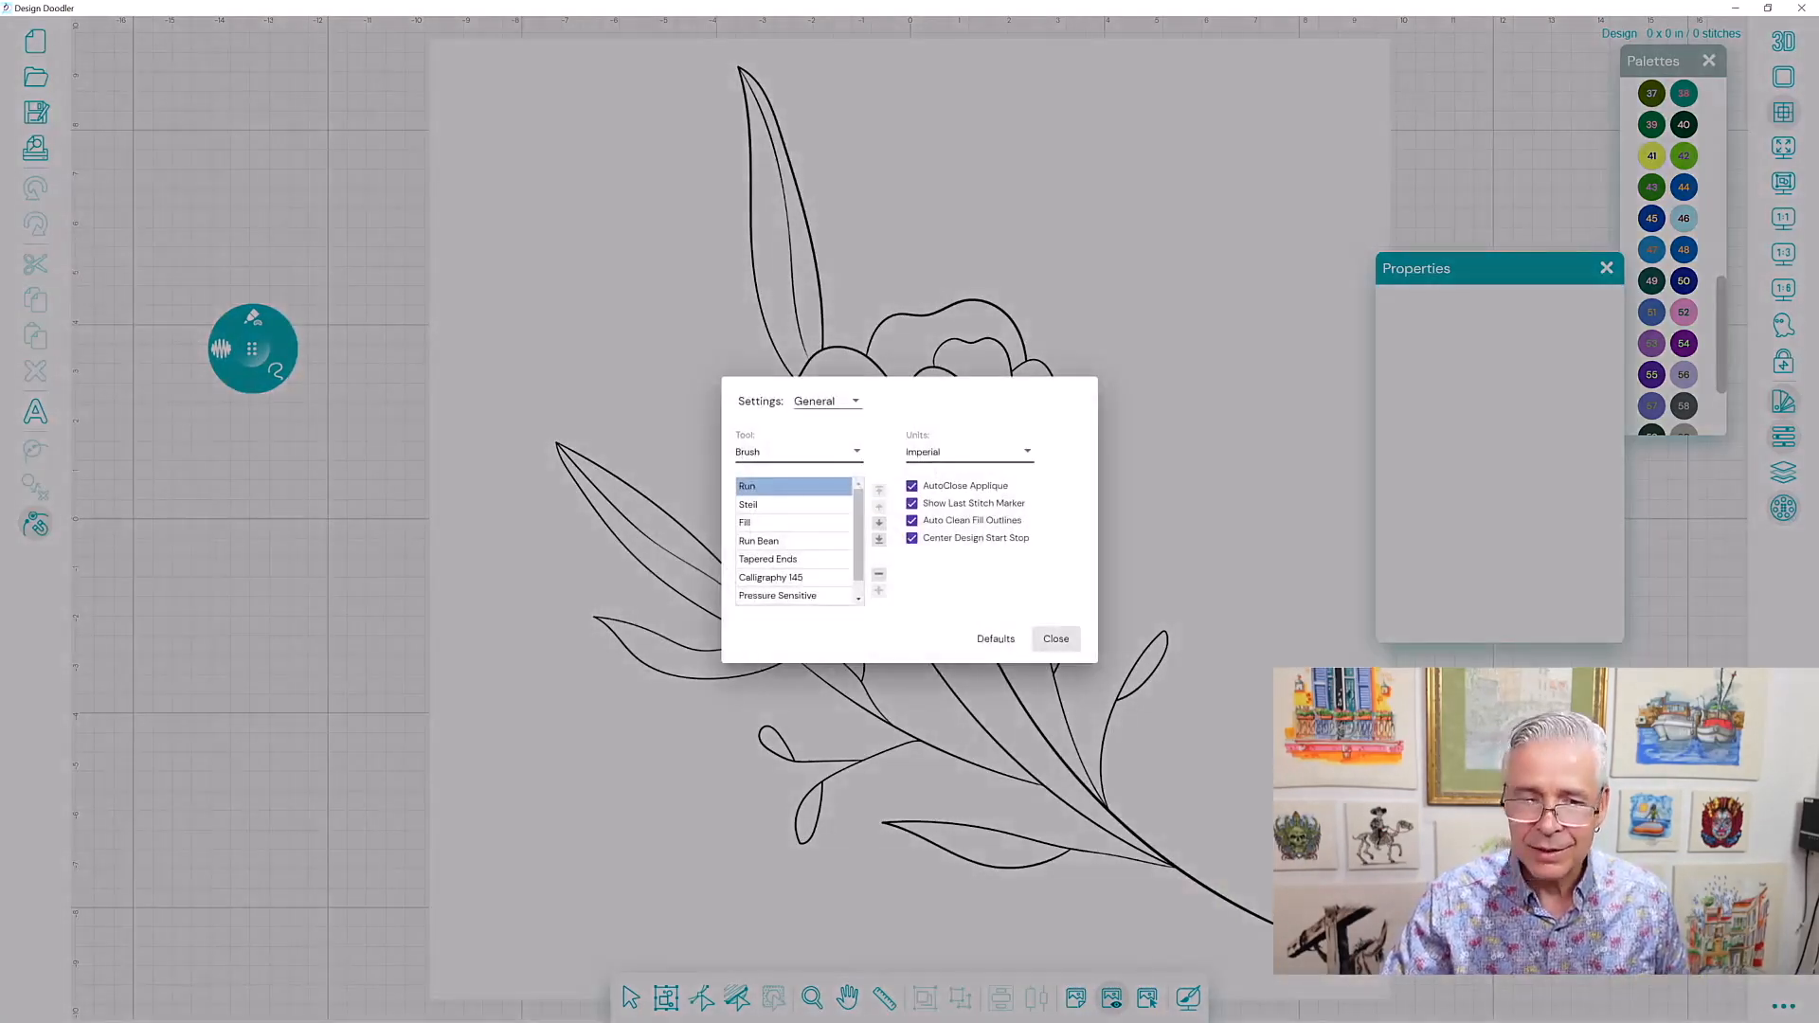
click(912, 519)
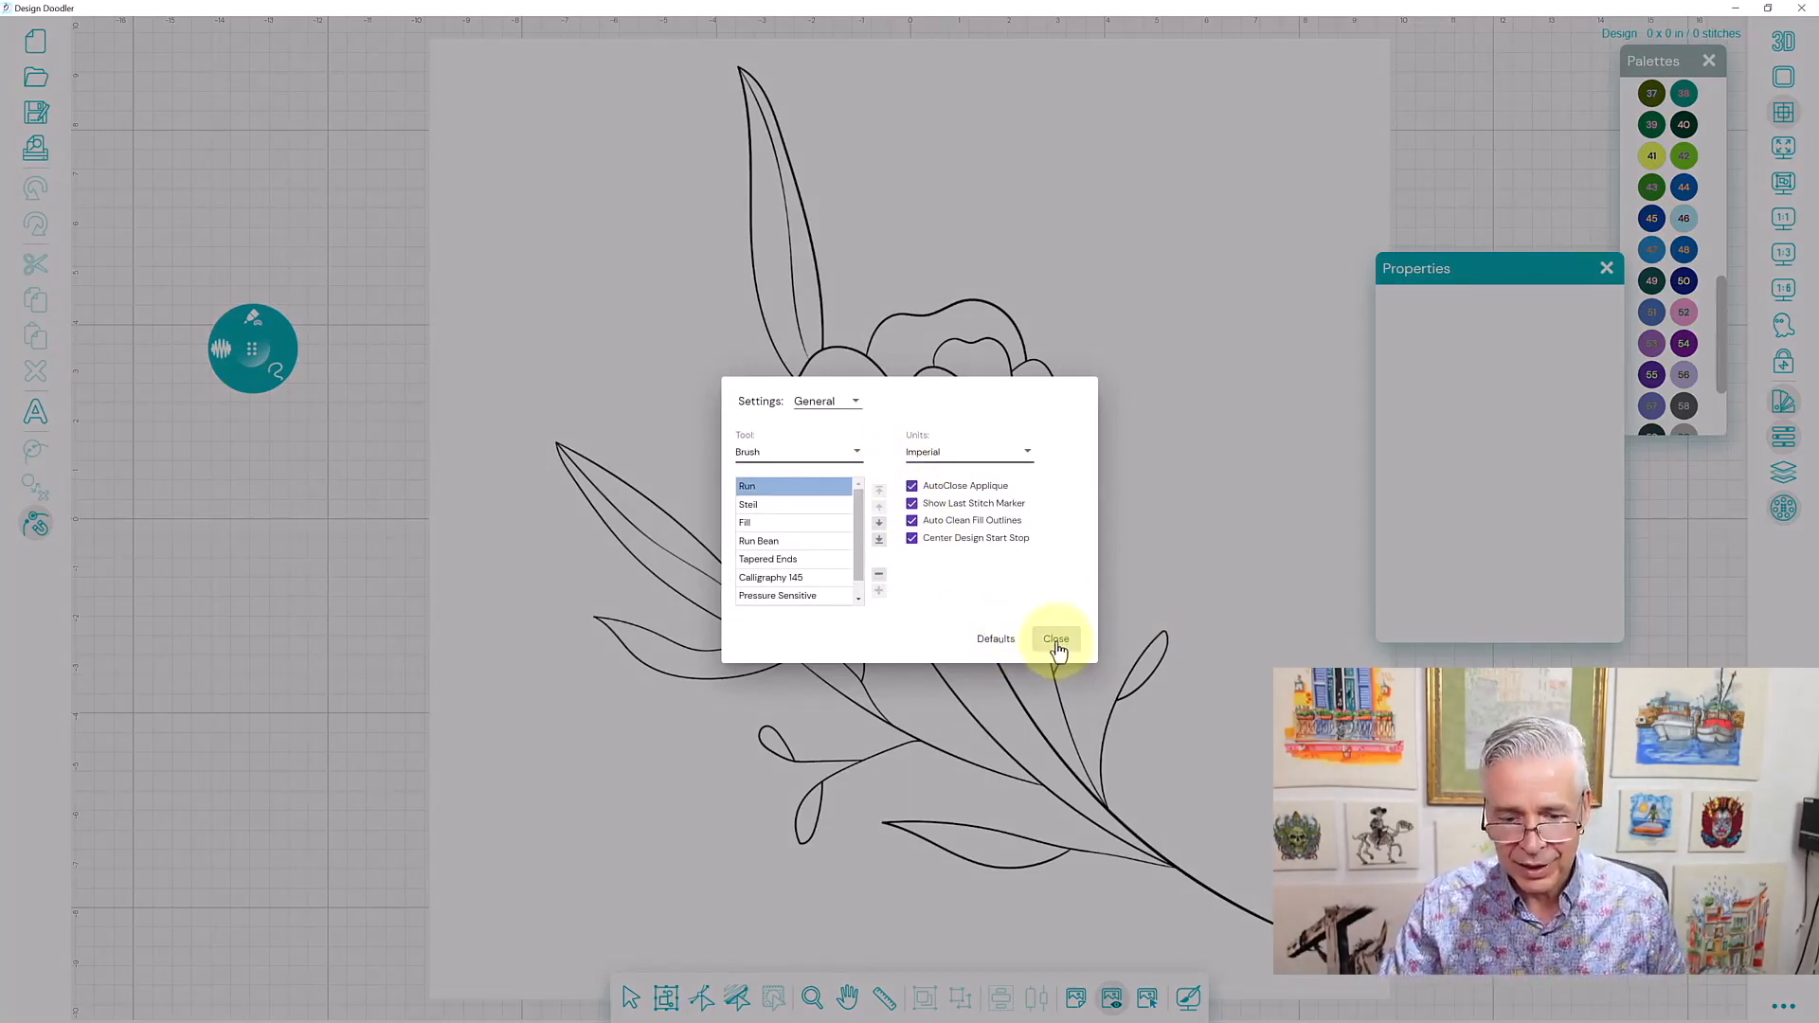
click(1057, 639)
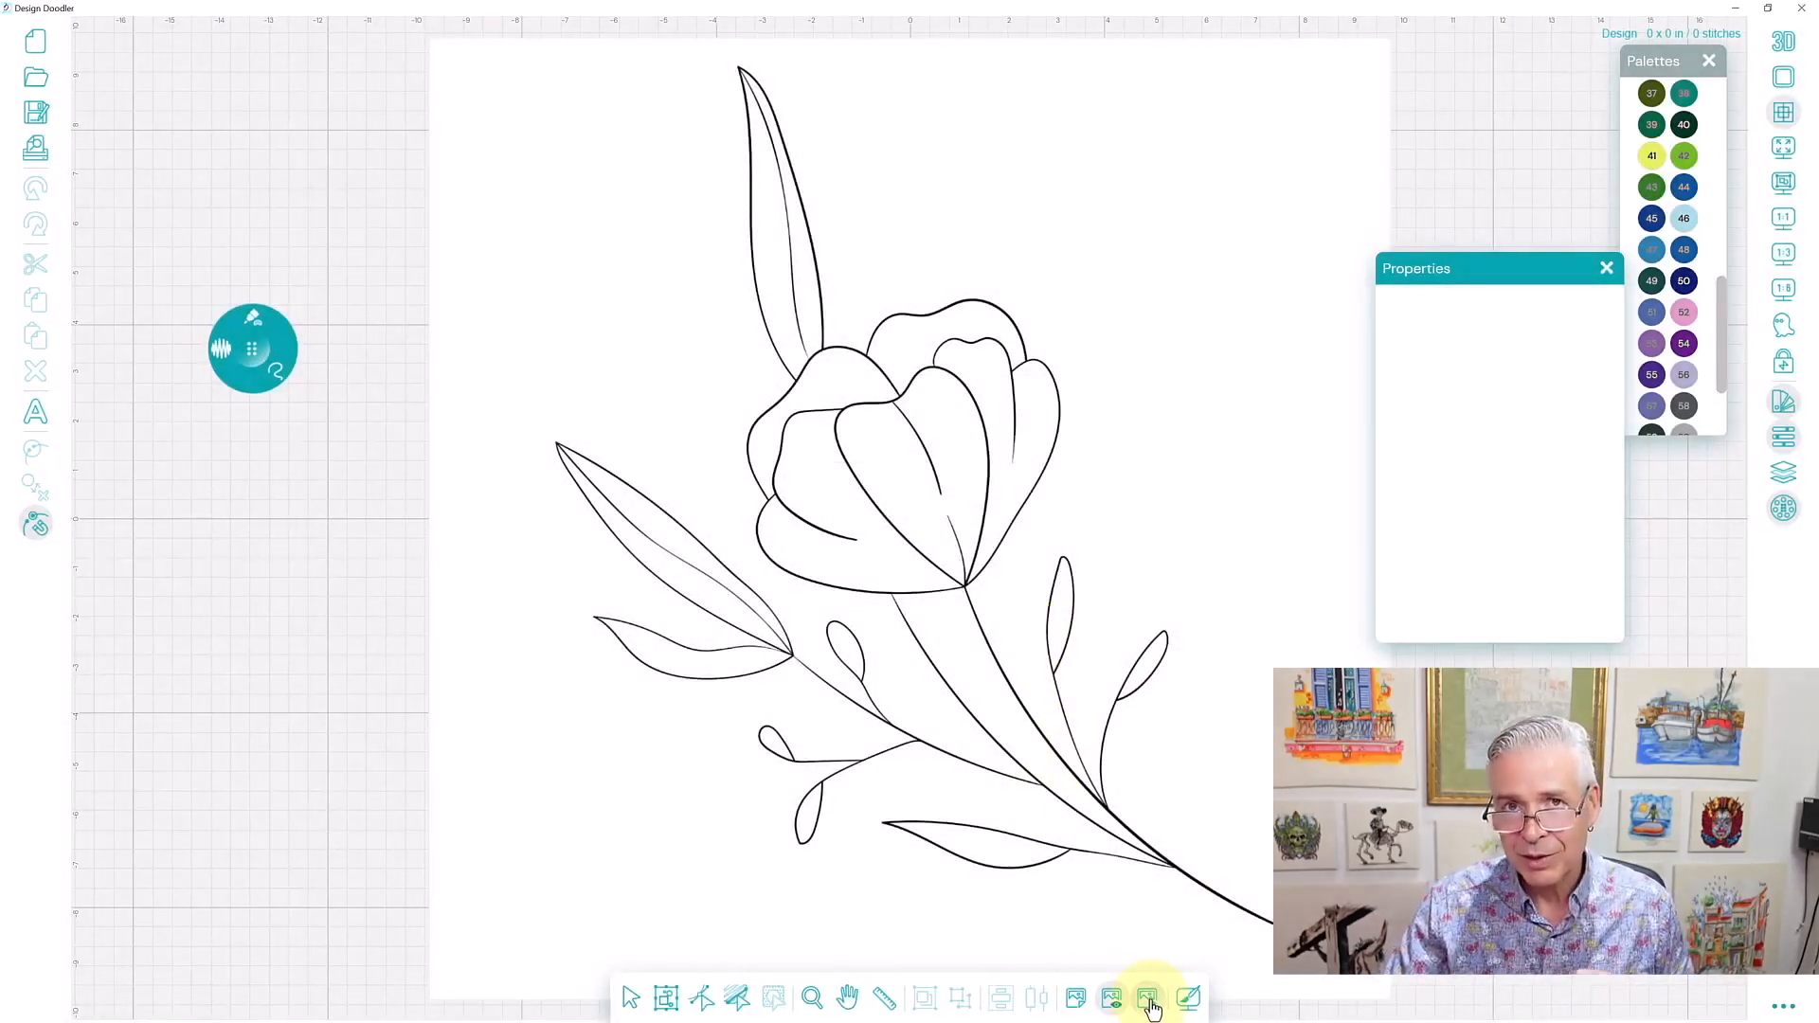
Make the background flower image editable and place its properties beside the drawing.
click(1137, 822)
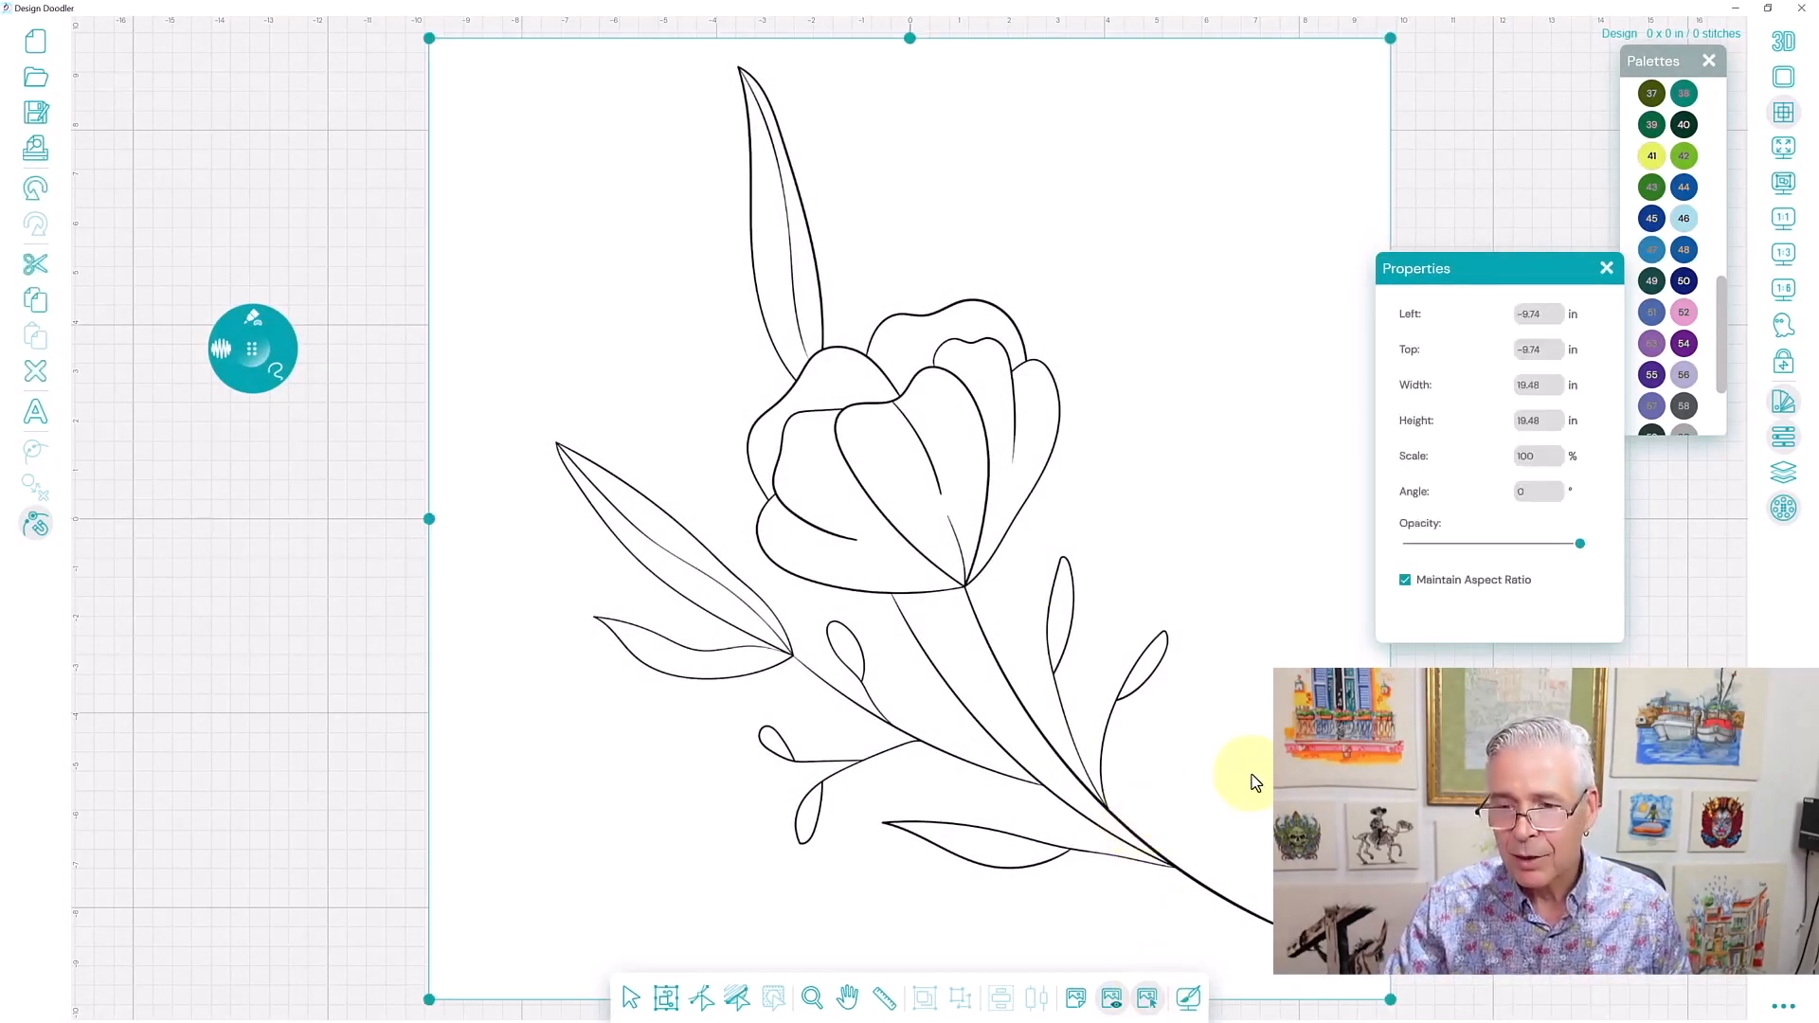
drag(1474, 264, 1509, 265)
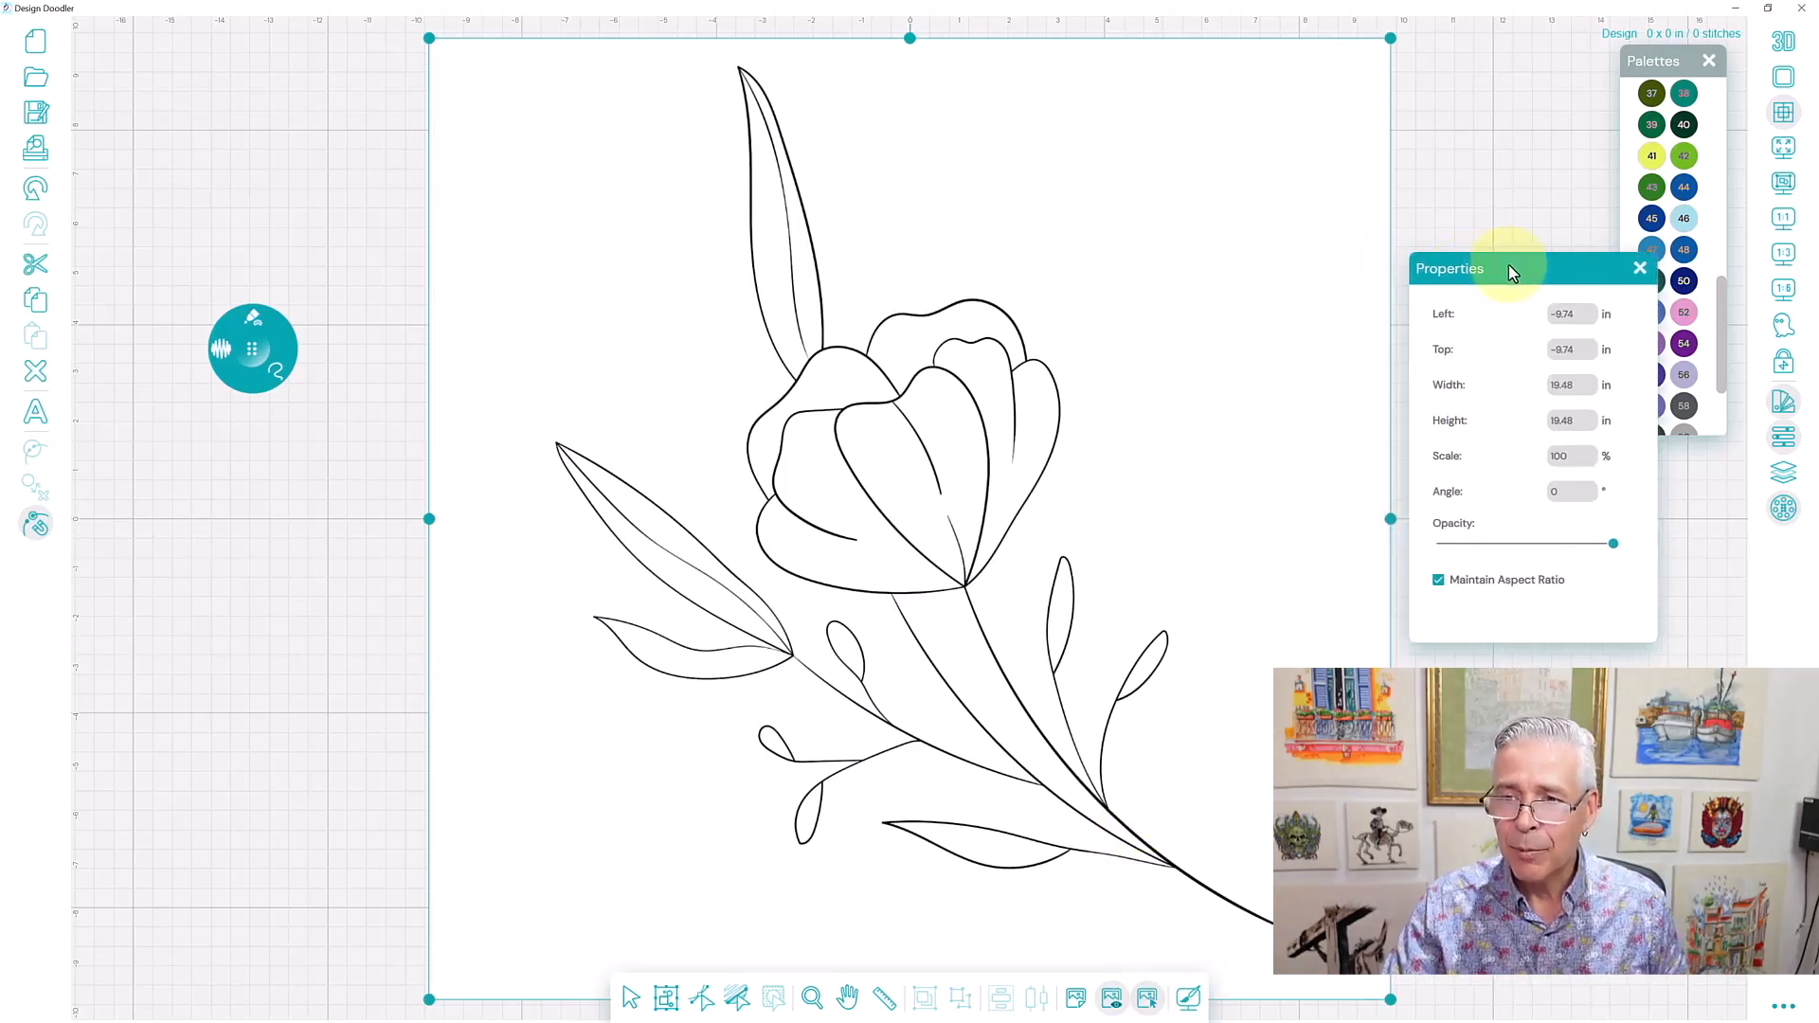
click(1635, 269)
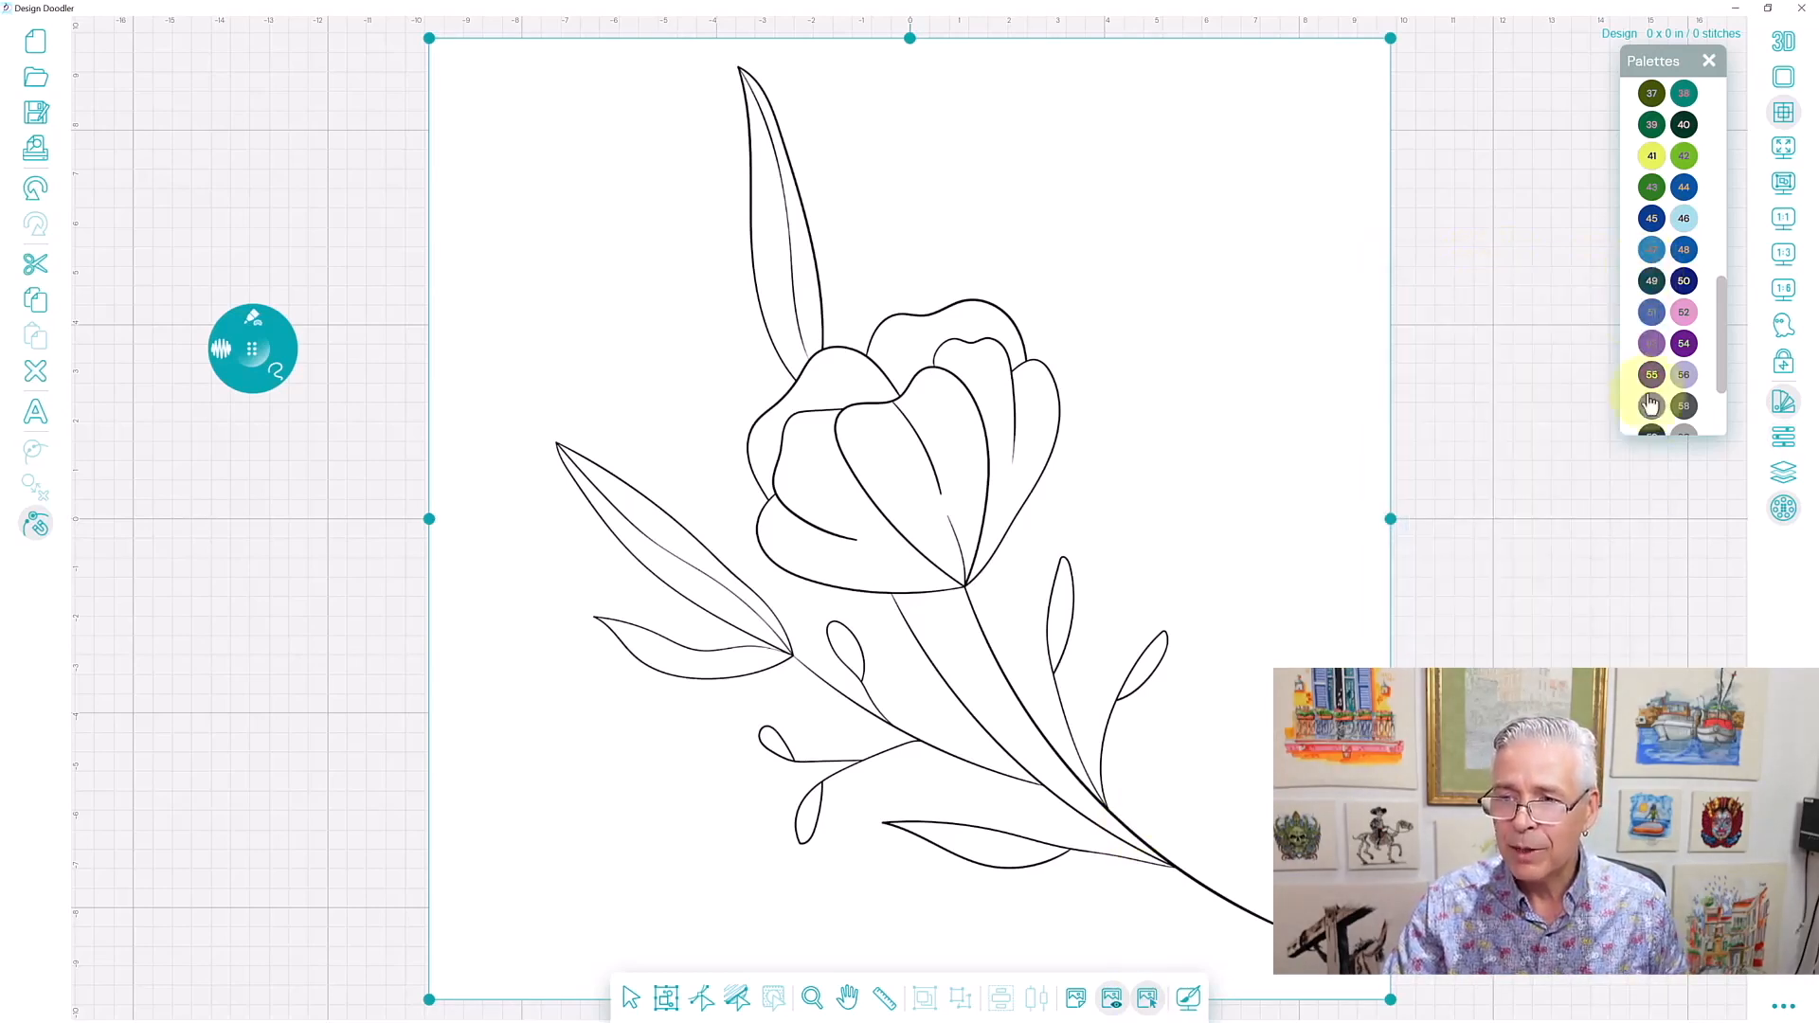
click(1783, 445)
drag(1580, 70, 1458, 259)
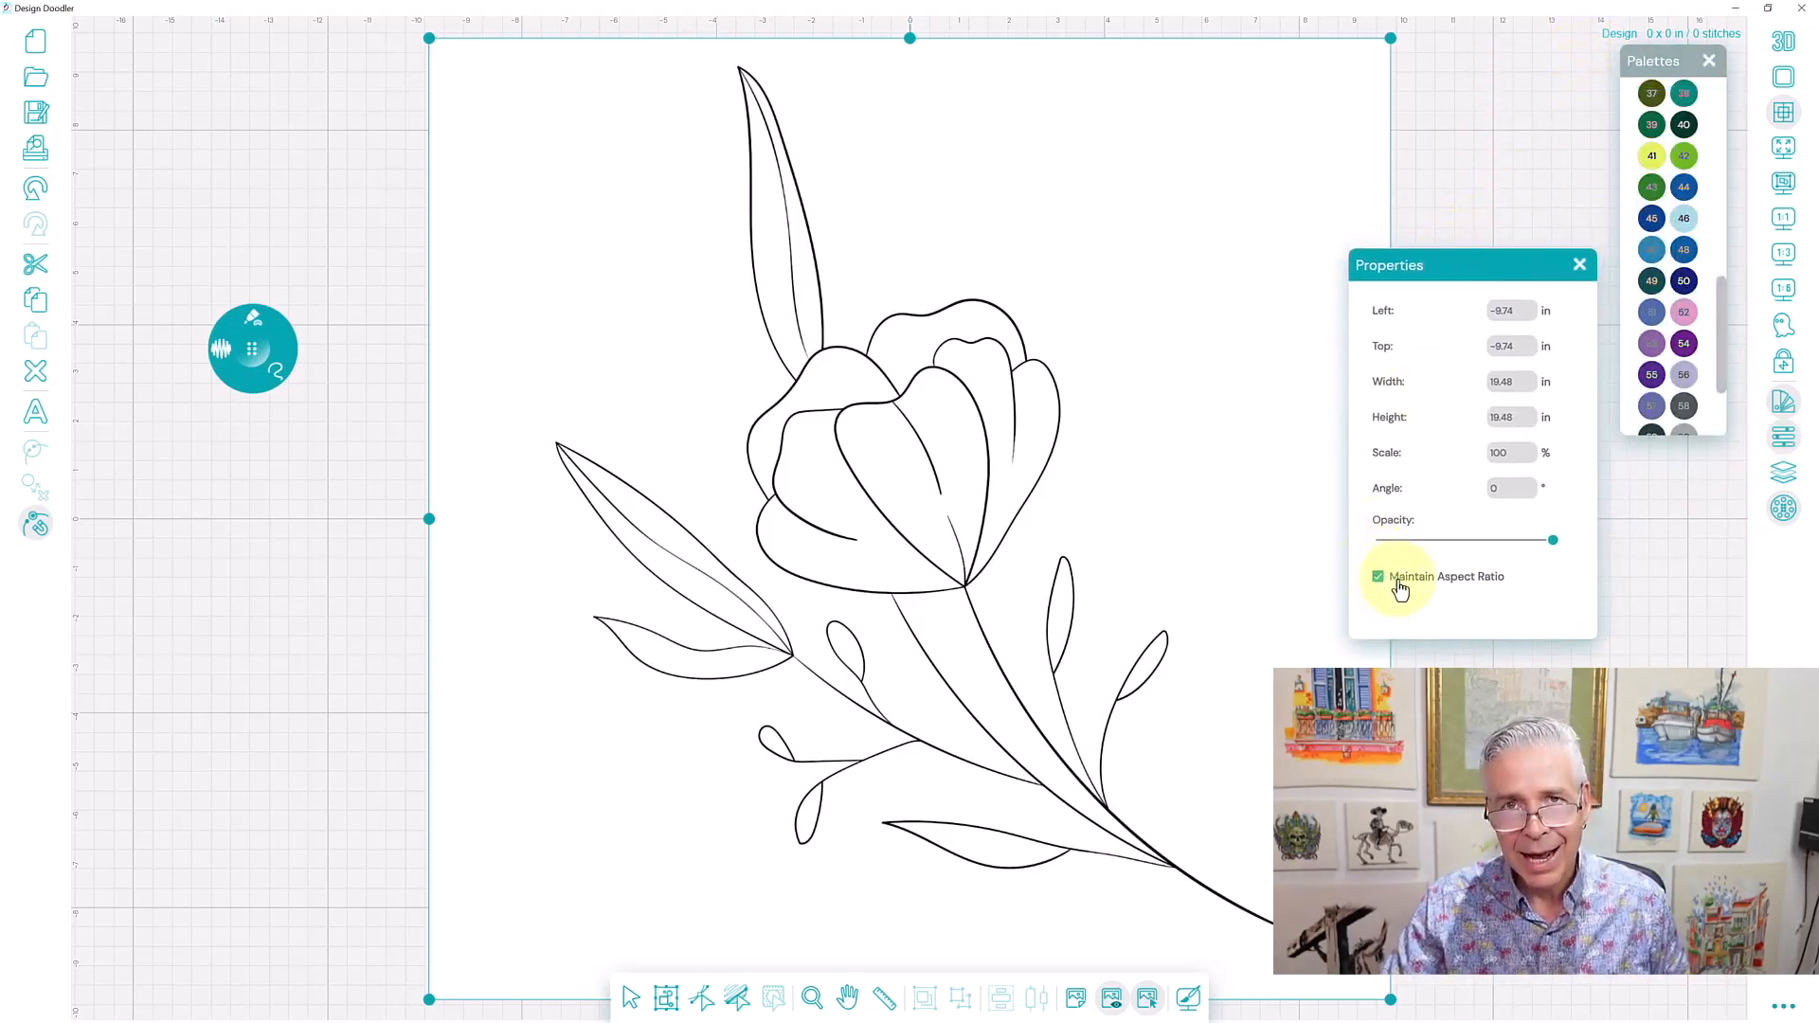
Resize the background image to a width of 5 in with Maintain Aspect Ratio enabled.
click(1377, 578)
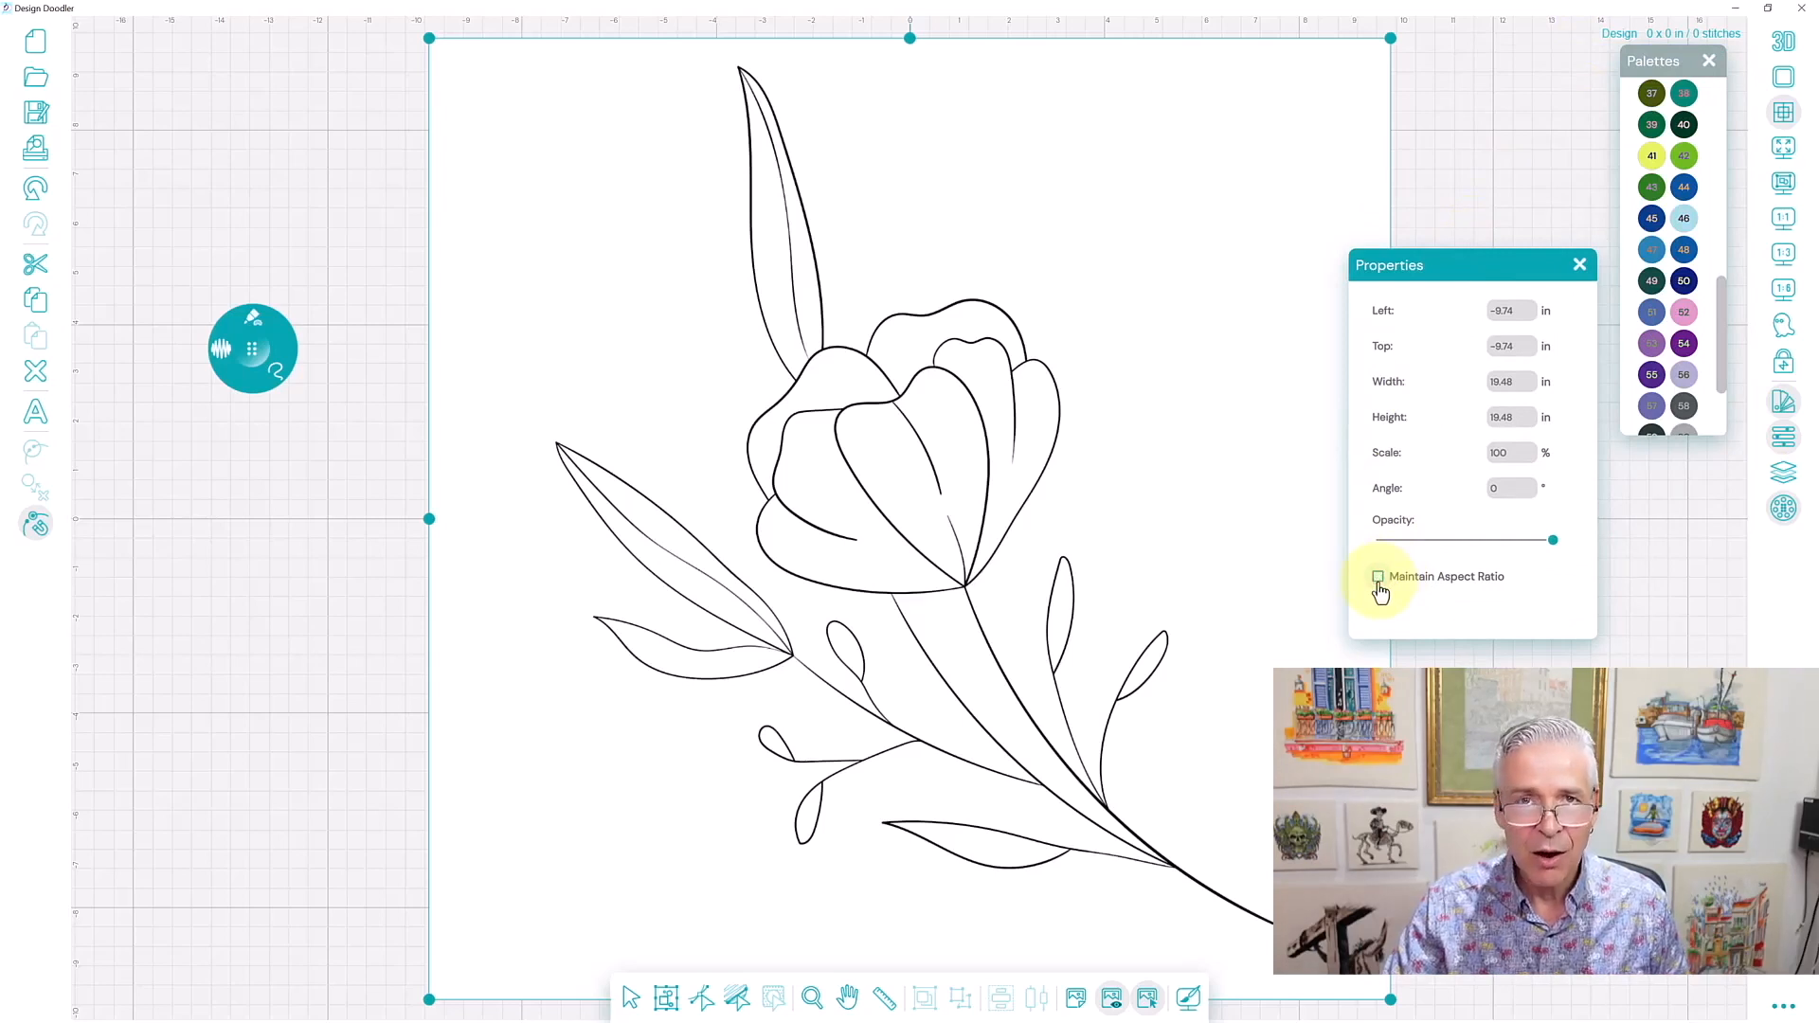
click(1378, 580)
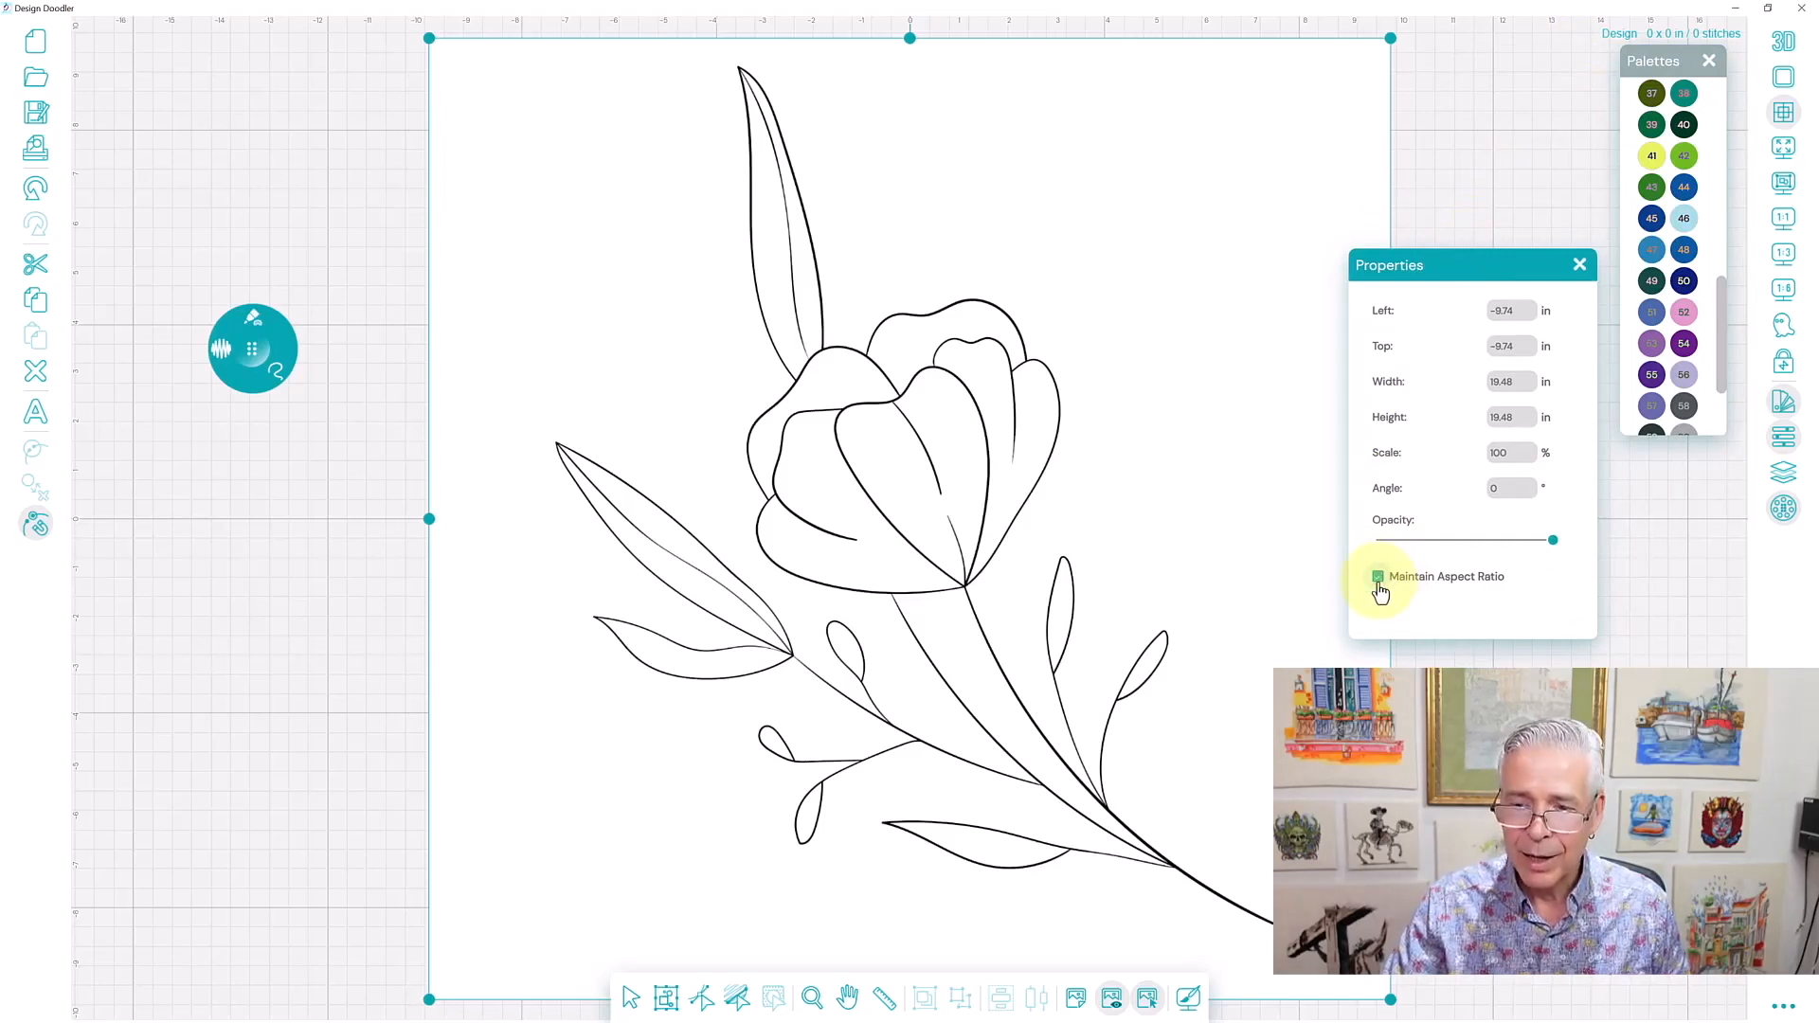
double_click(1514, 382)
text(6)
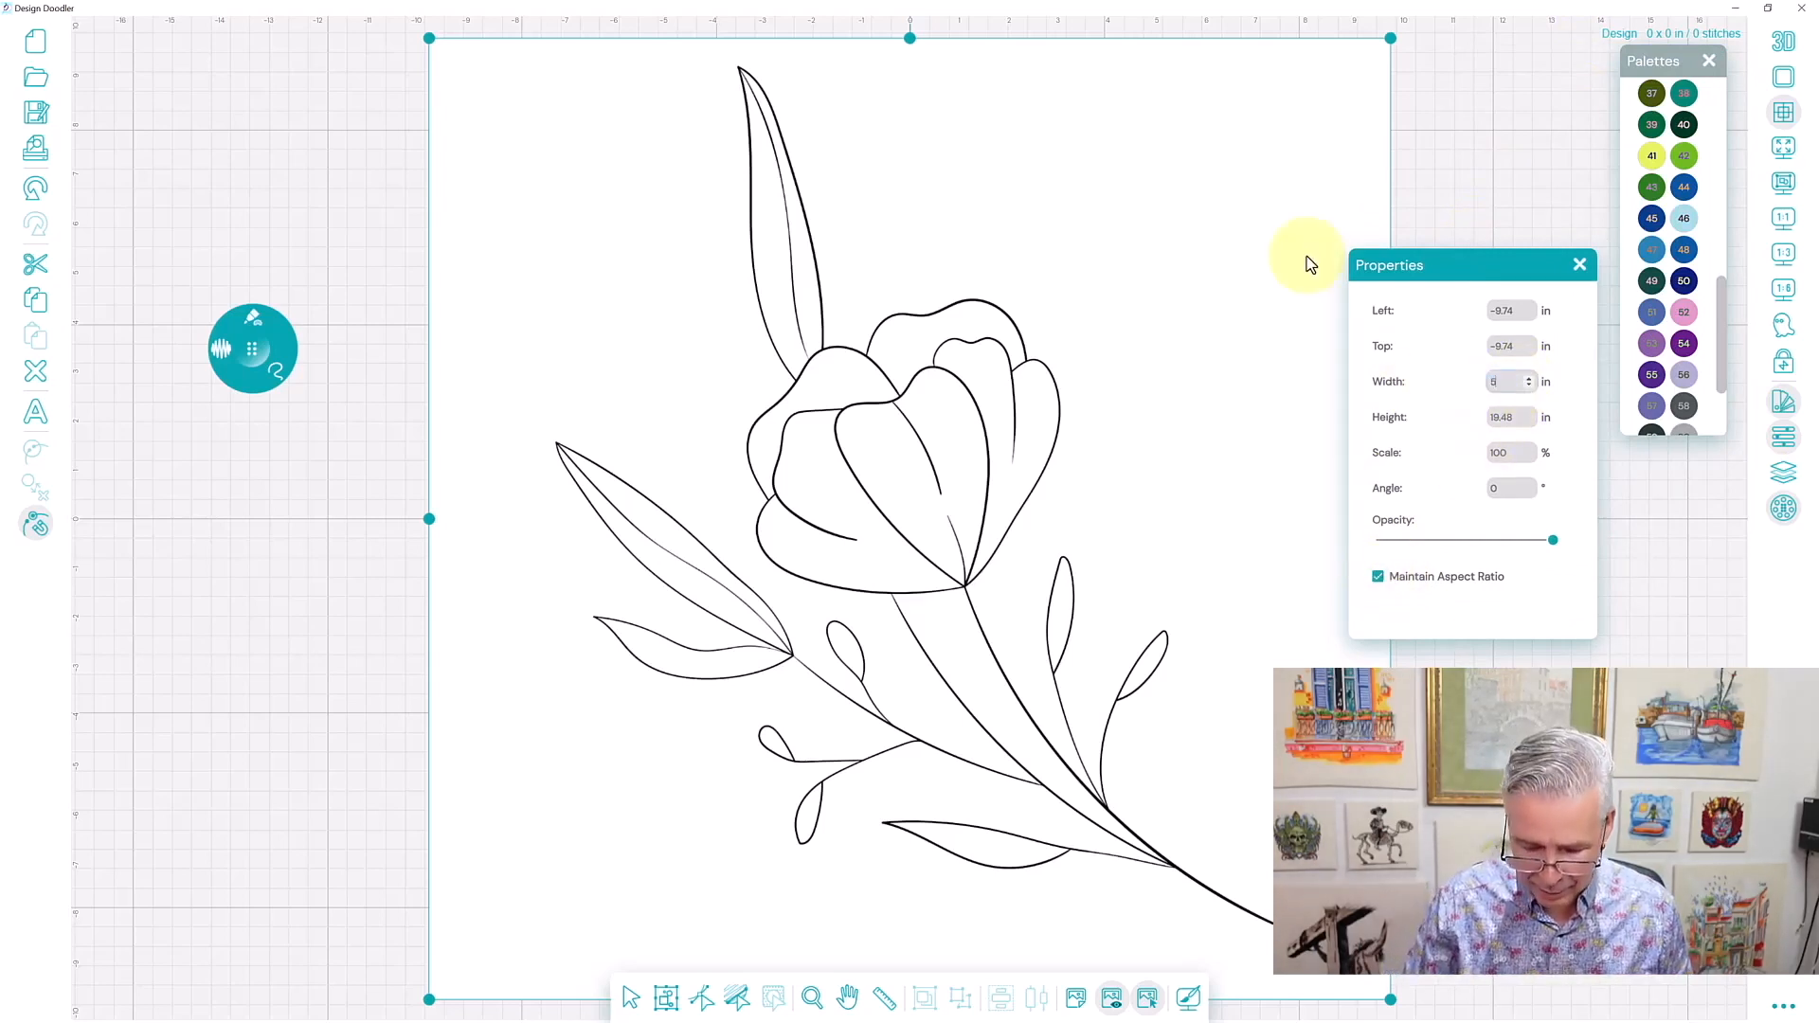
key(Return)
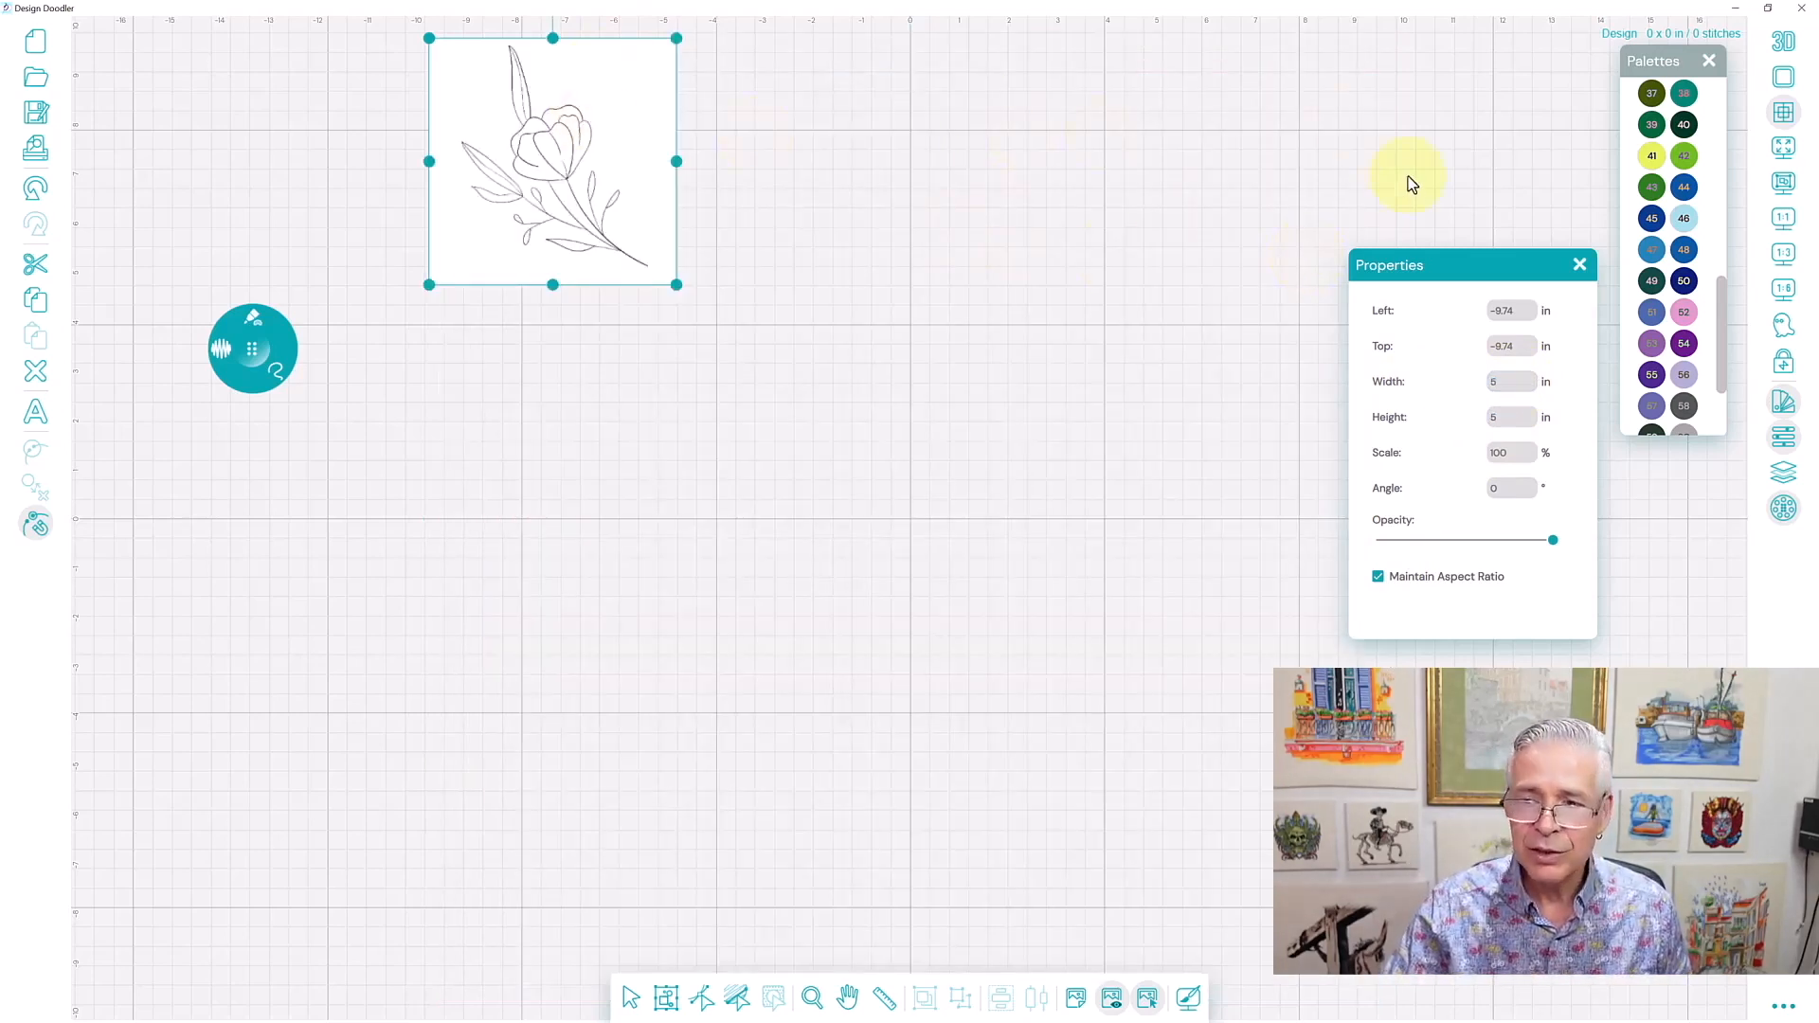
Position the background image at Left 0 in and Top 0 in, then close its properties.
double_click(1504, 310)
text(0)
key(Return)
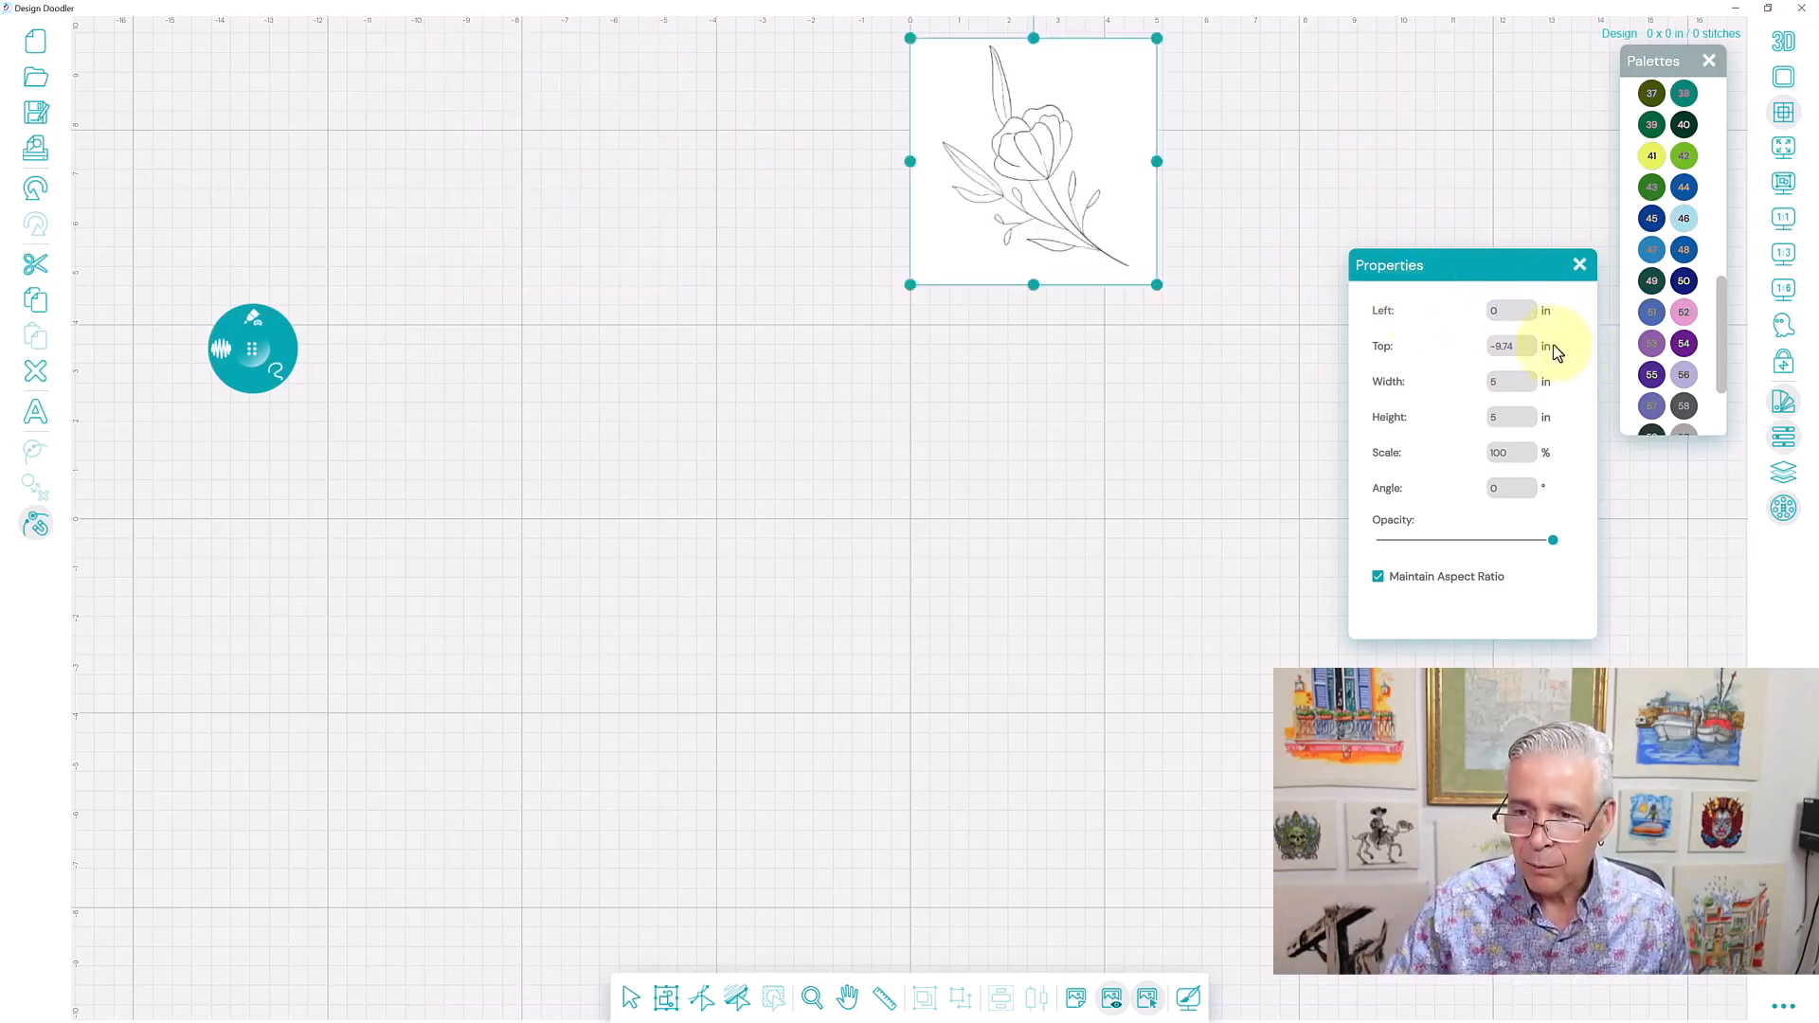
double_click(1514, 346)
text(0)
key(Return)
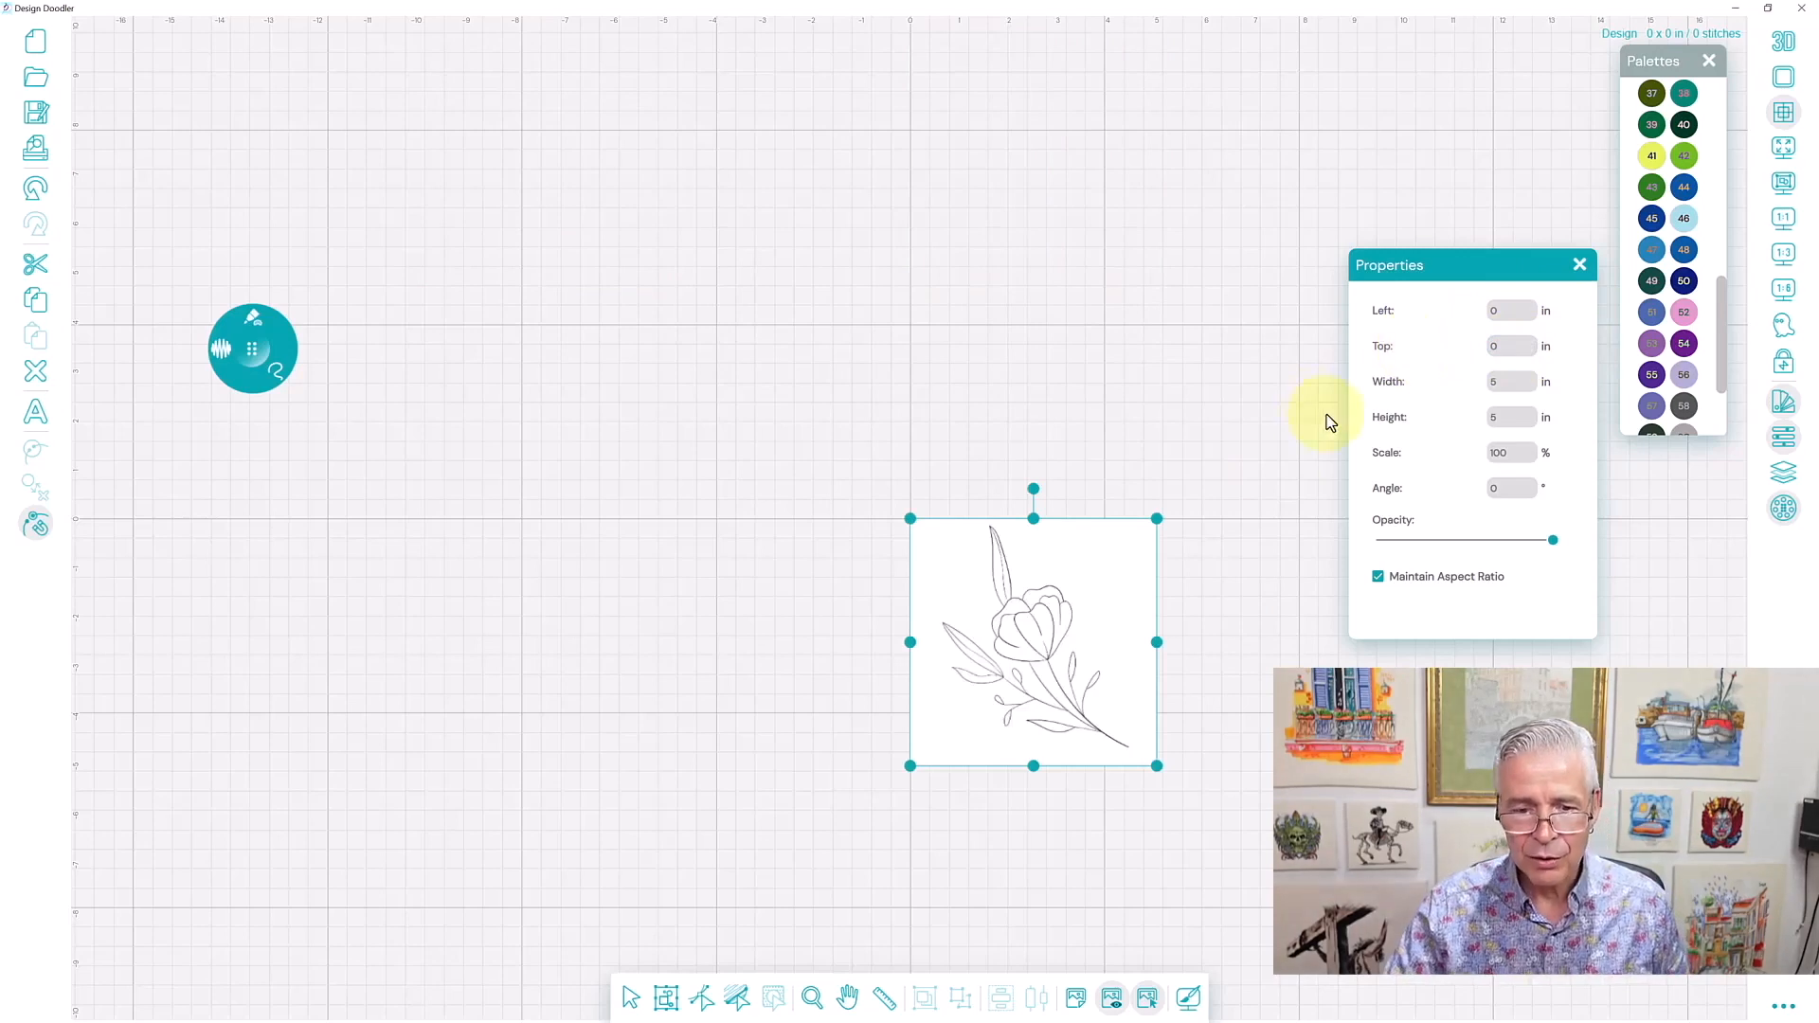
click(1576, 268)
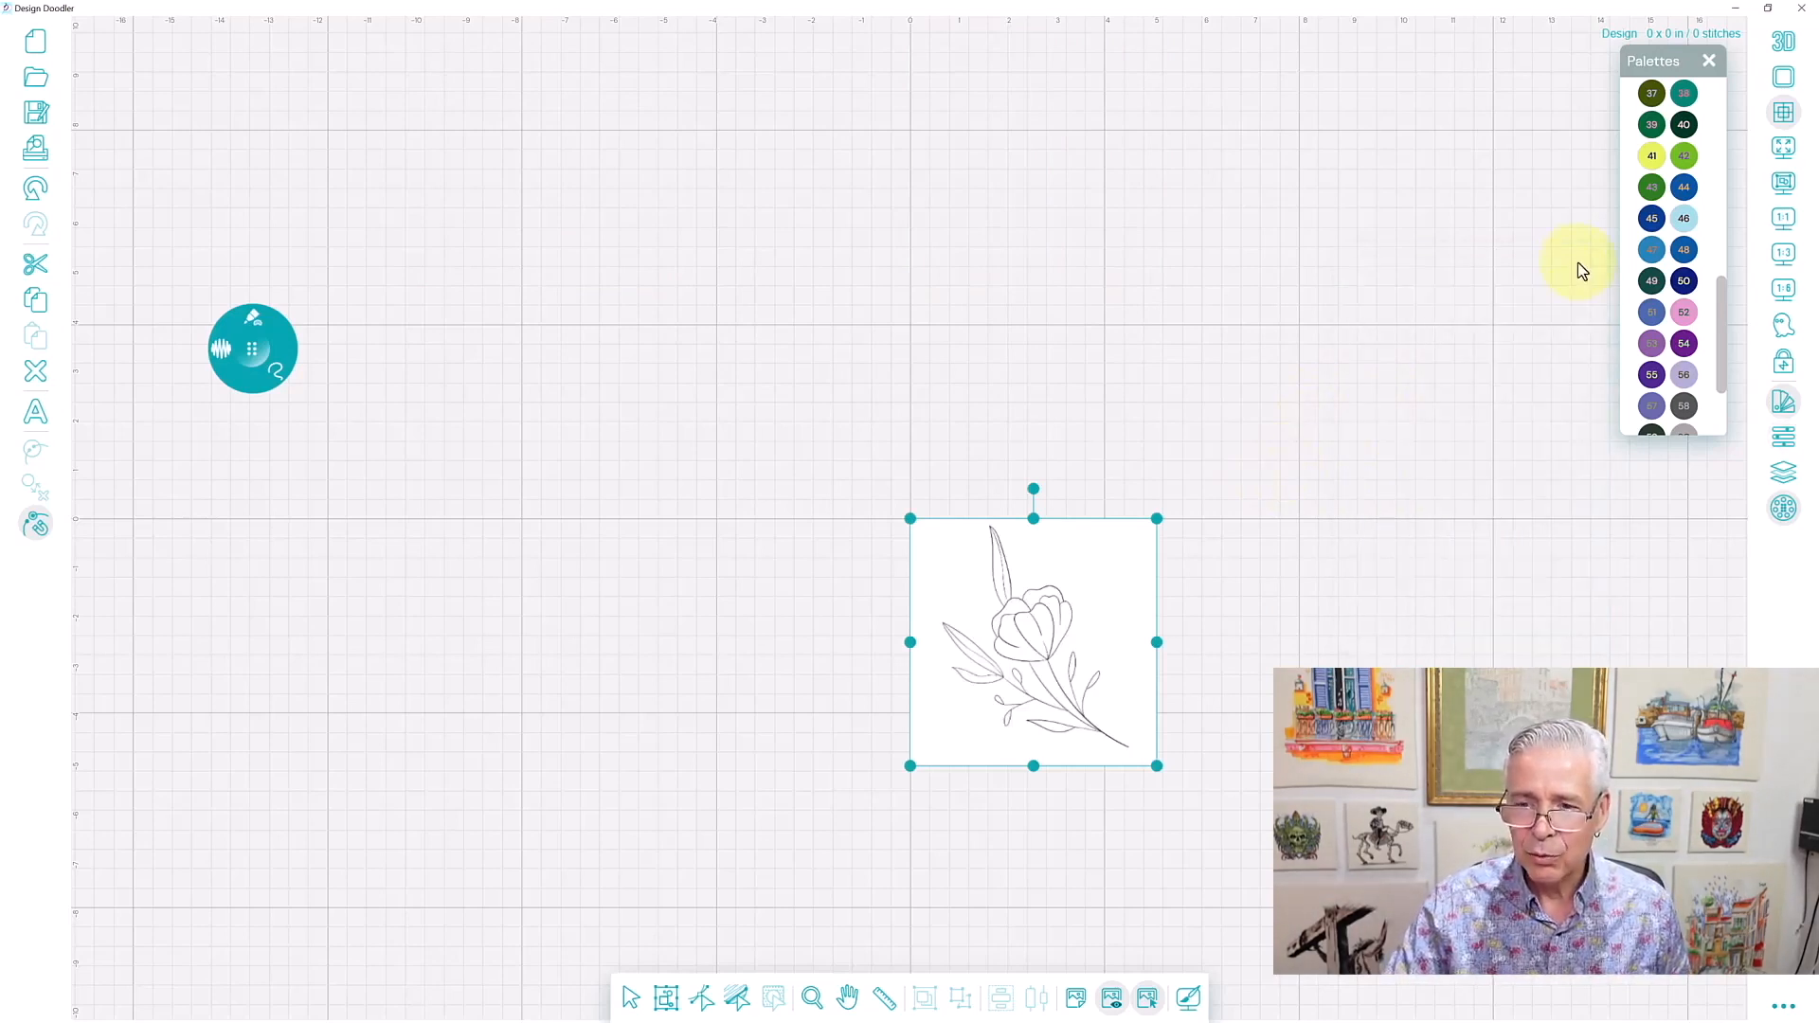
Reduce the background image's opacity to roughly half, then deselect the image.
click(1785, 193)
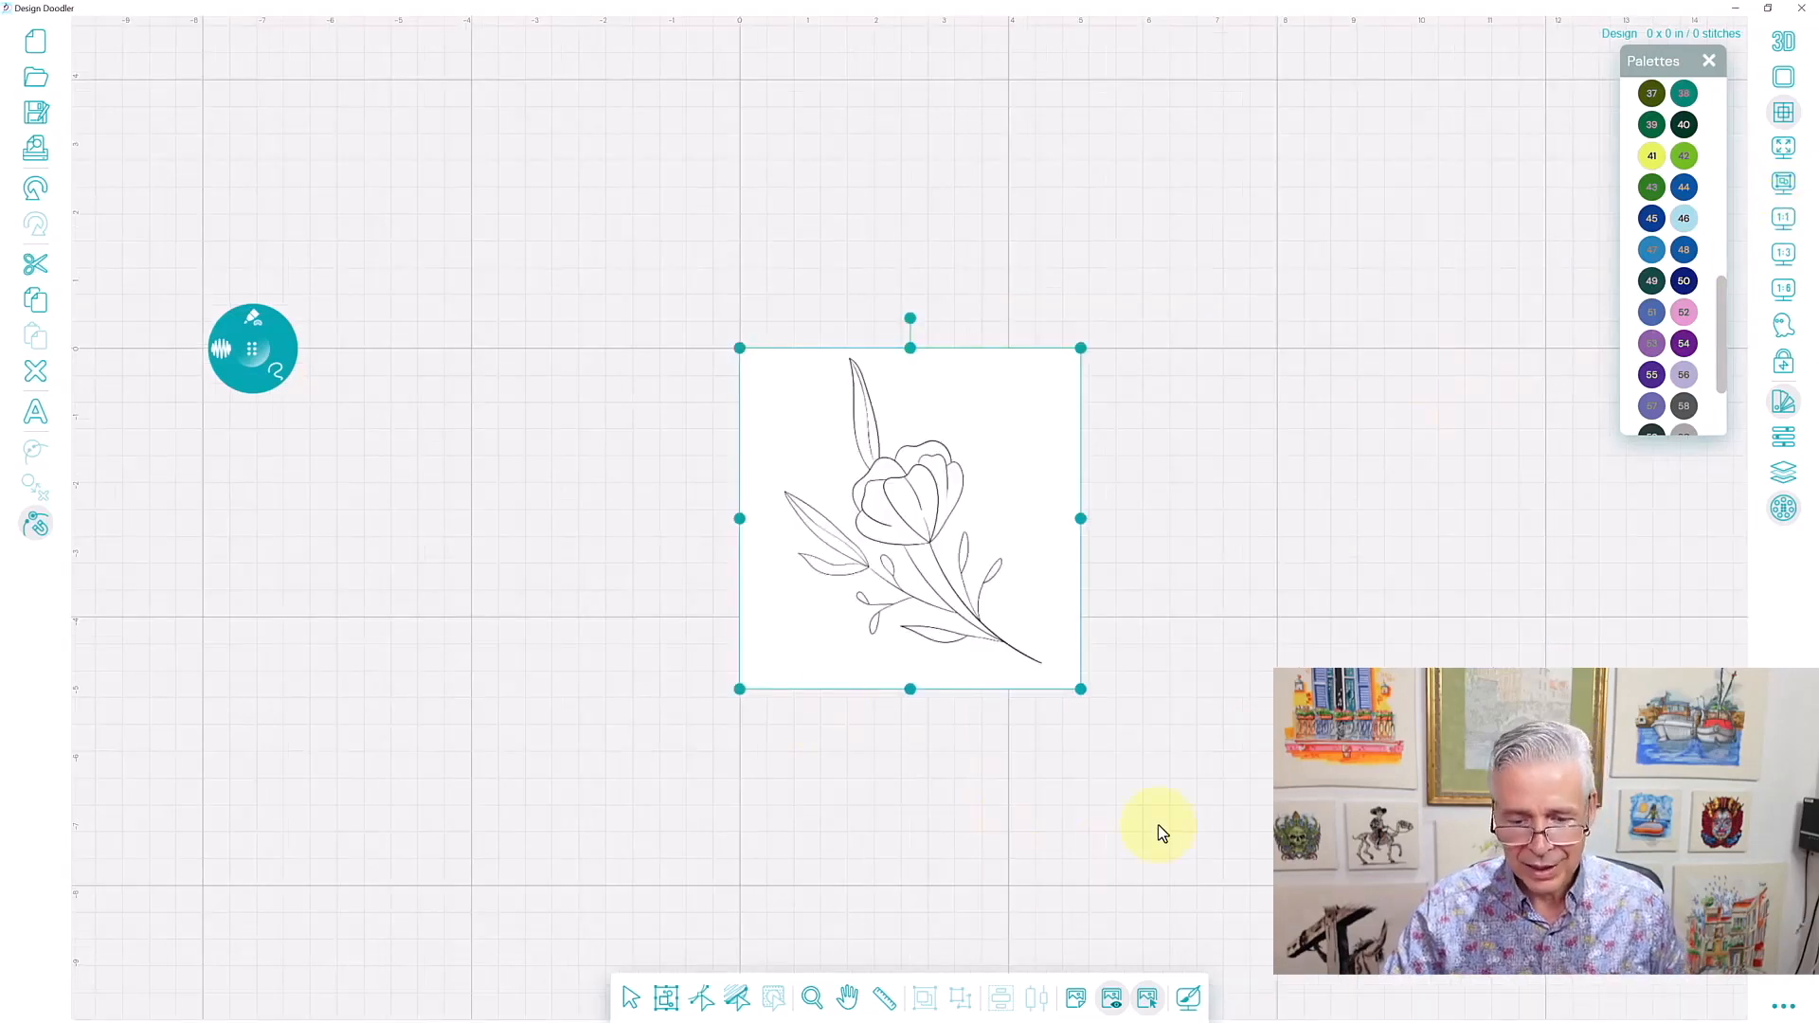
click(1178, 811)
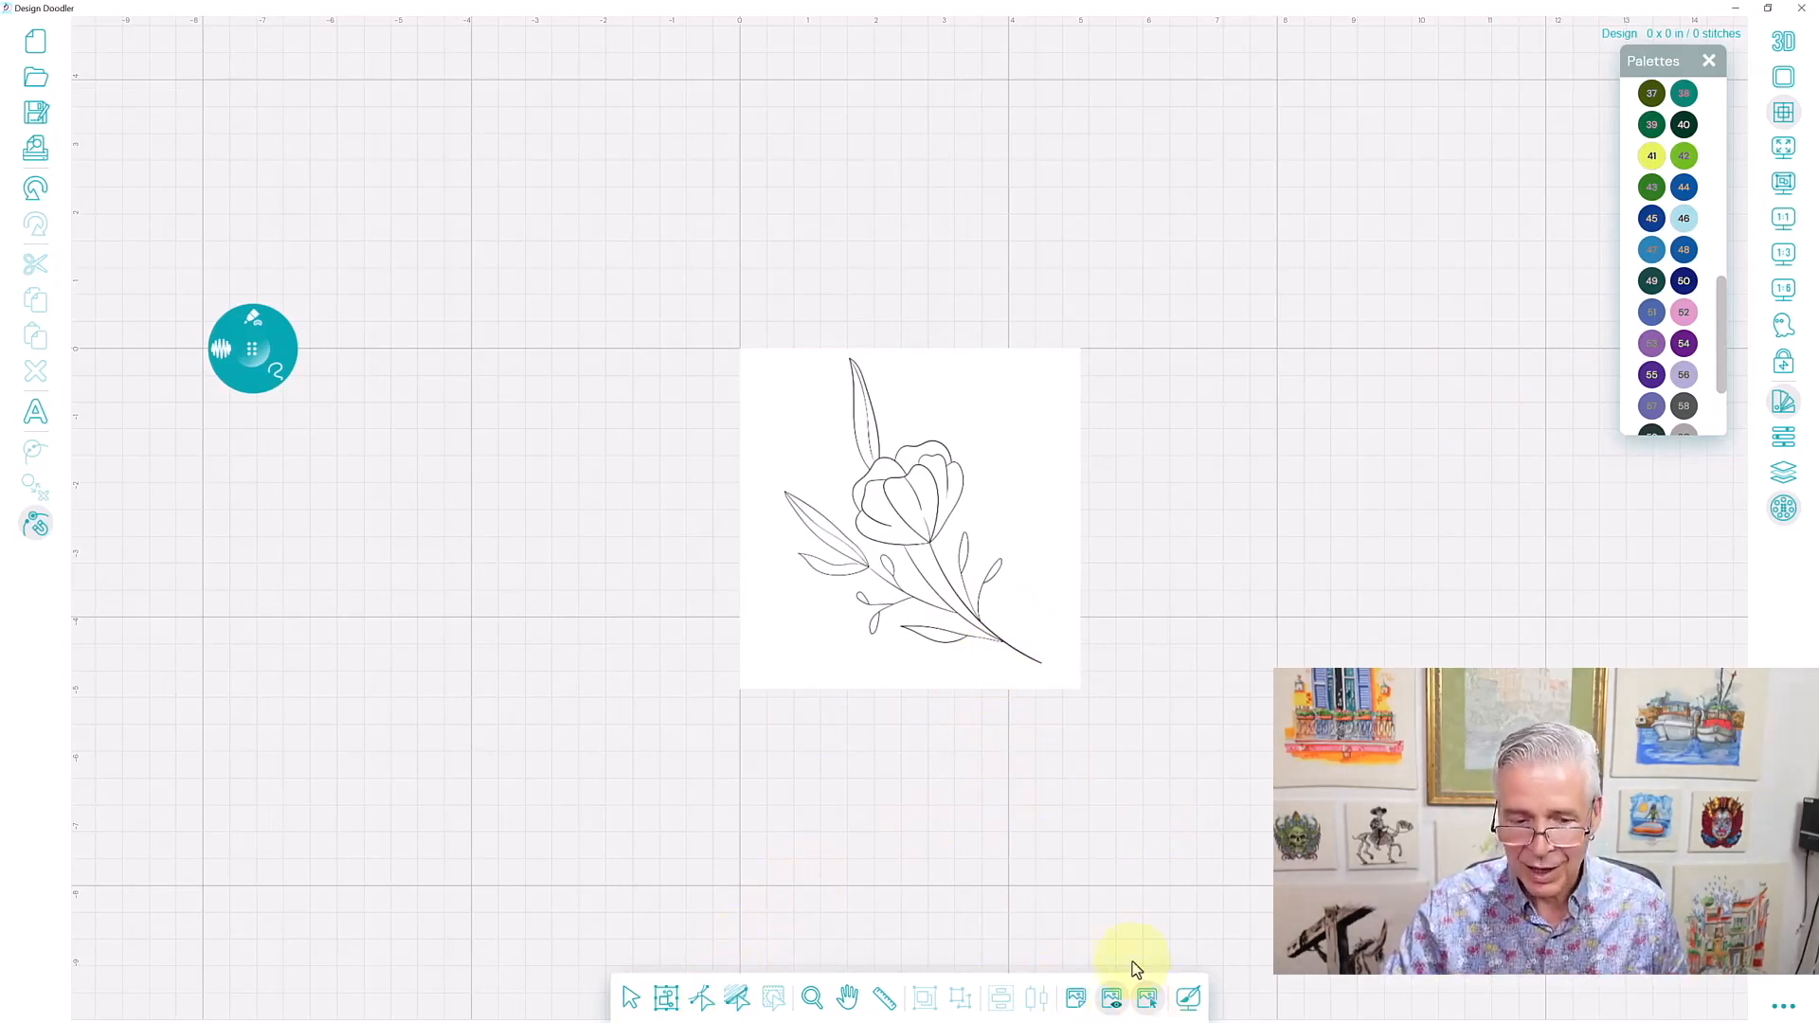
click(1002, 584)
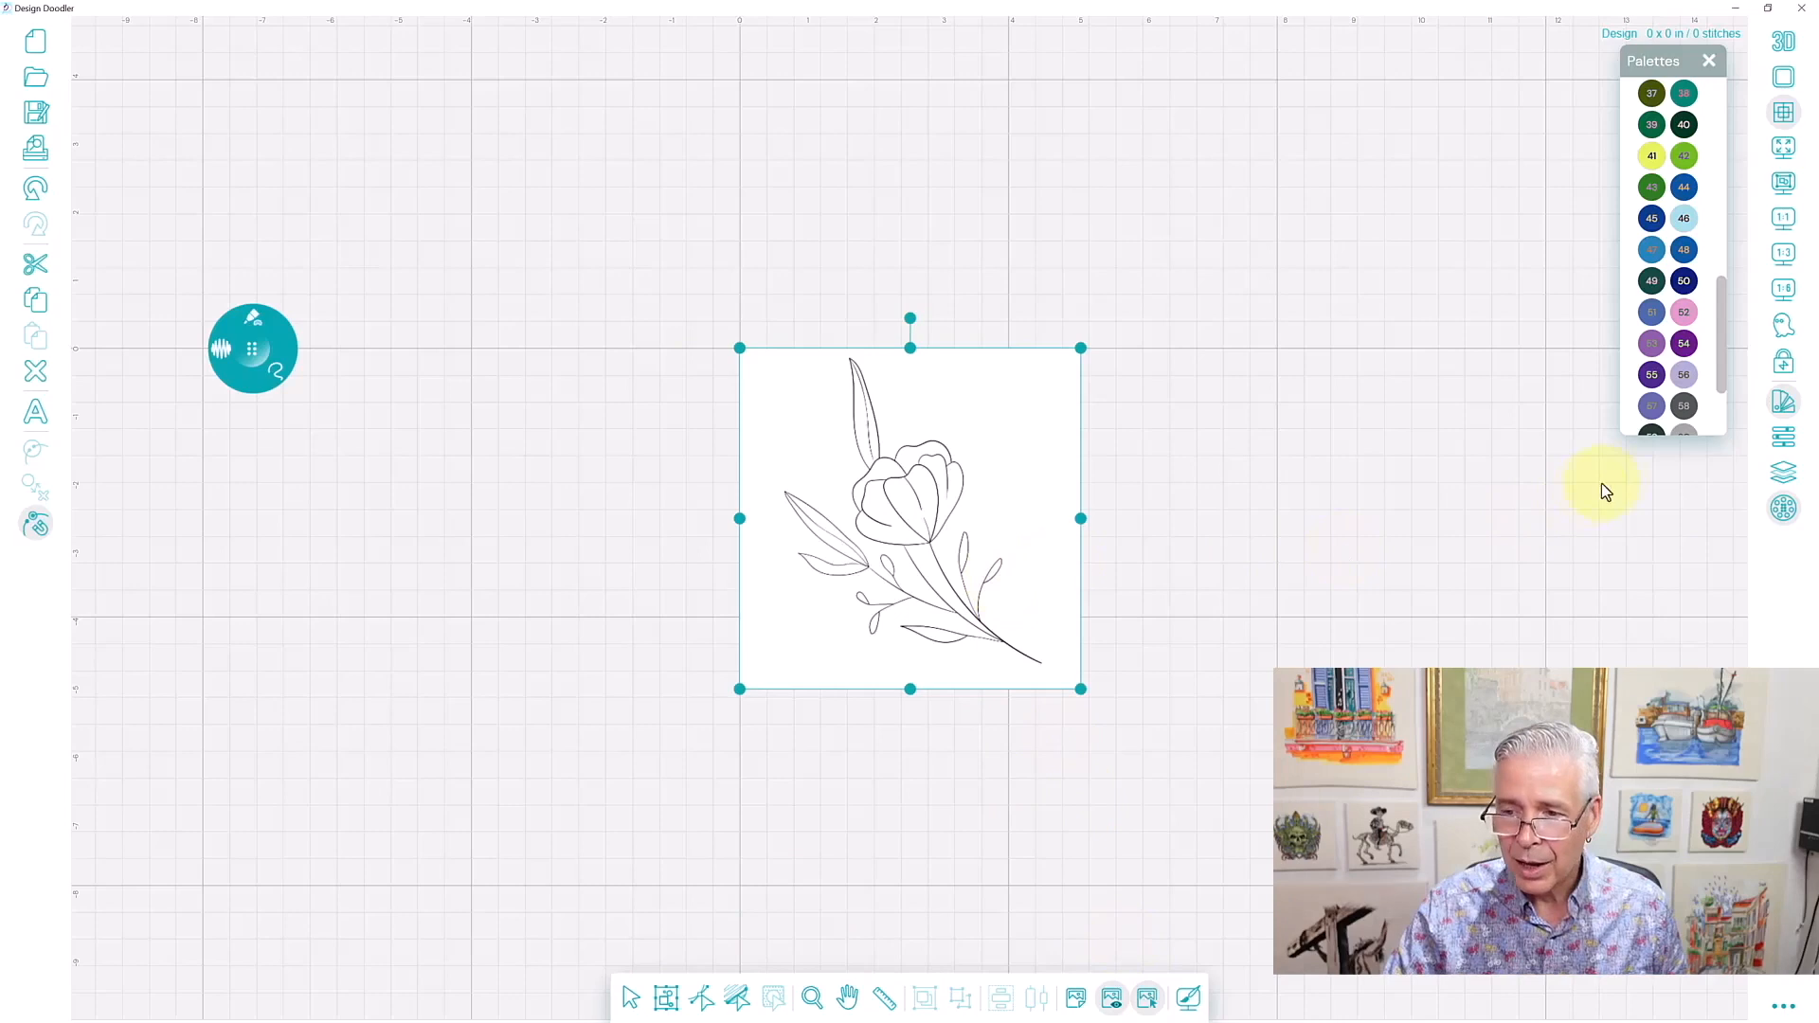
click(1783, 434)
drag(1679, 341, 1588, 343)
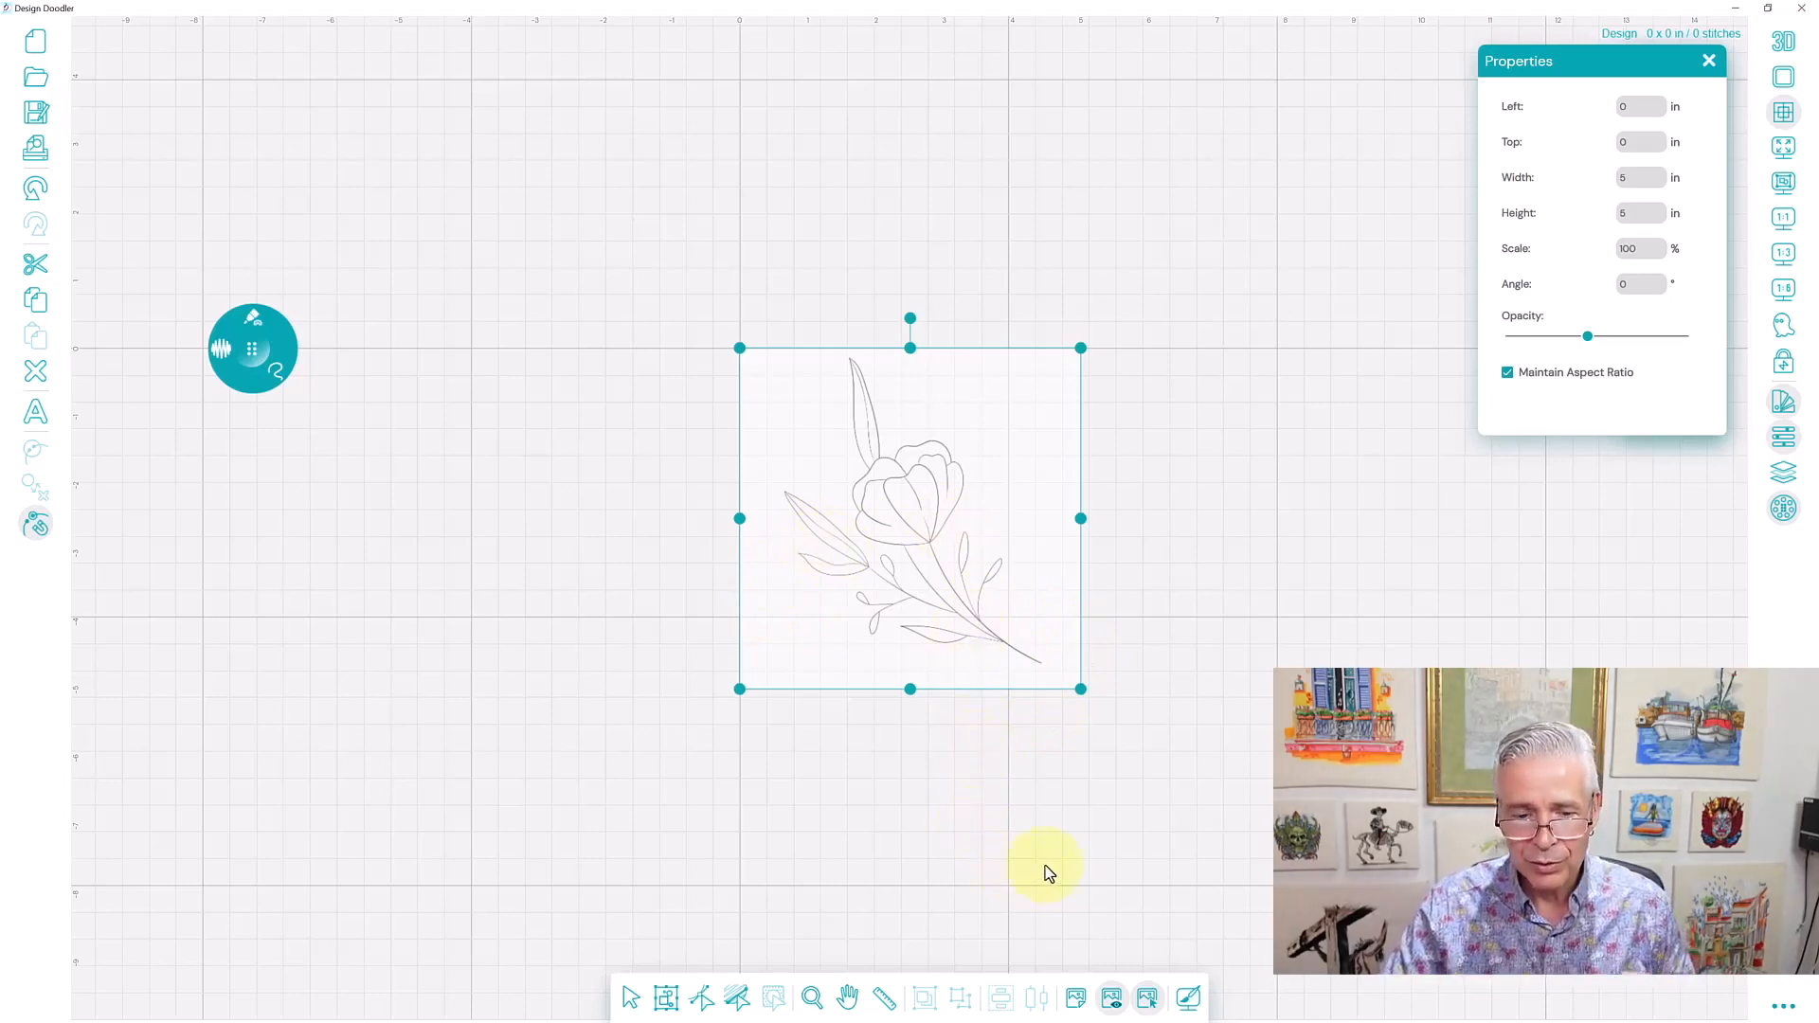
click(1080, 859)
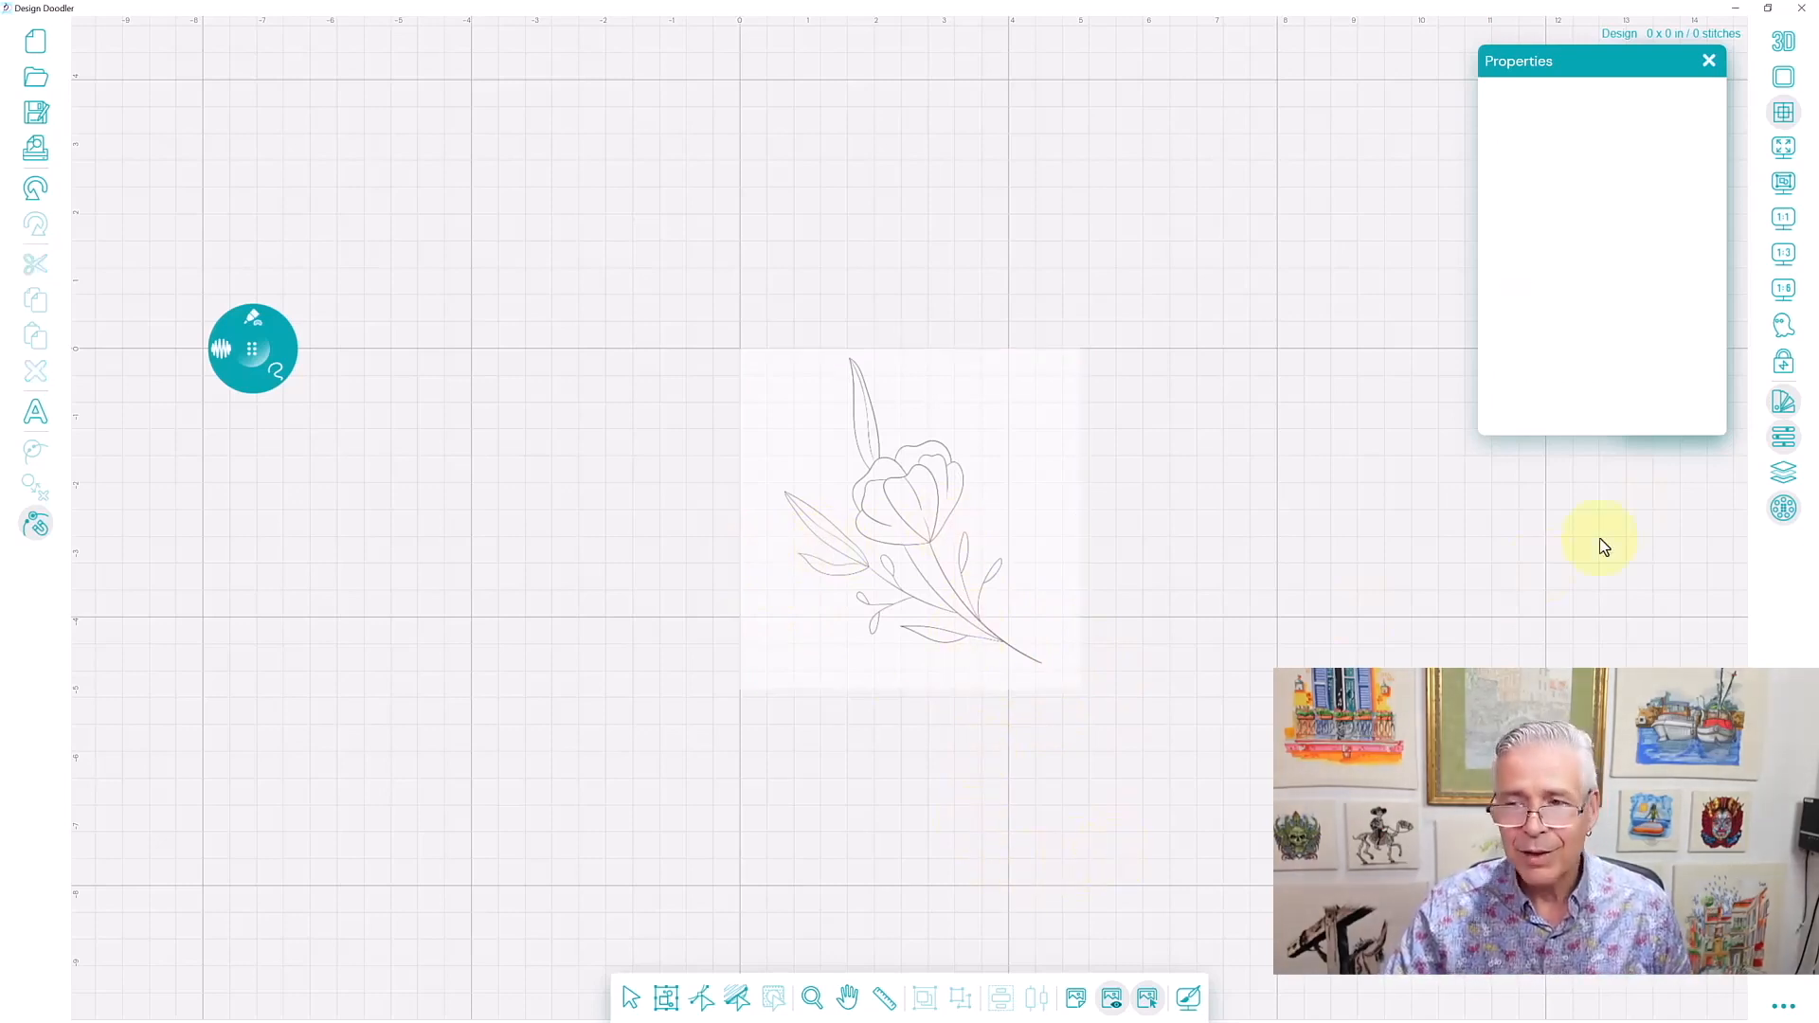
Lock the background image, choose the brush type and stitch density for digitizing, and undo the last action.
click(1782, 256)
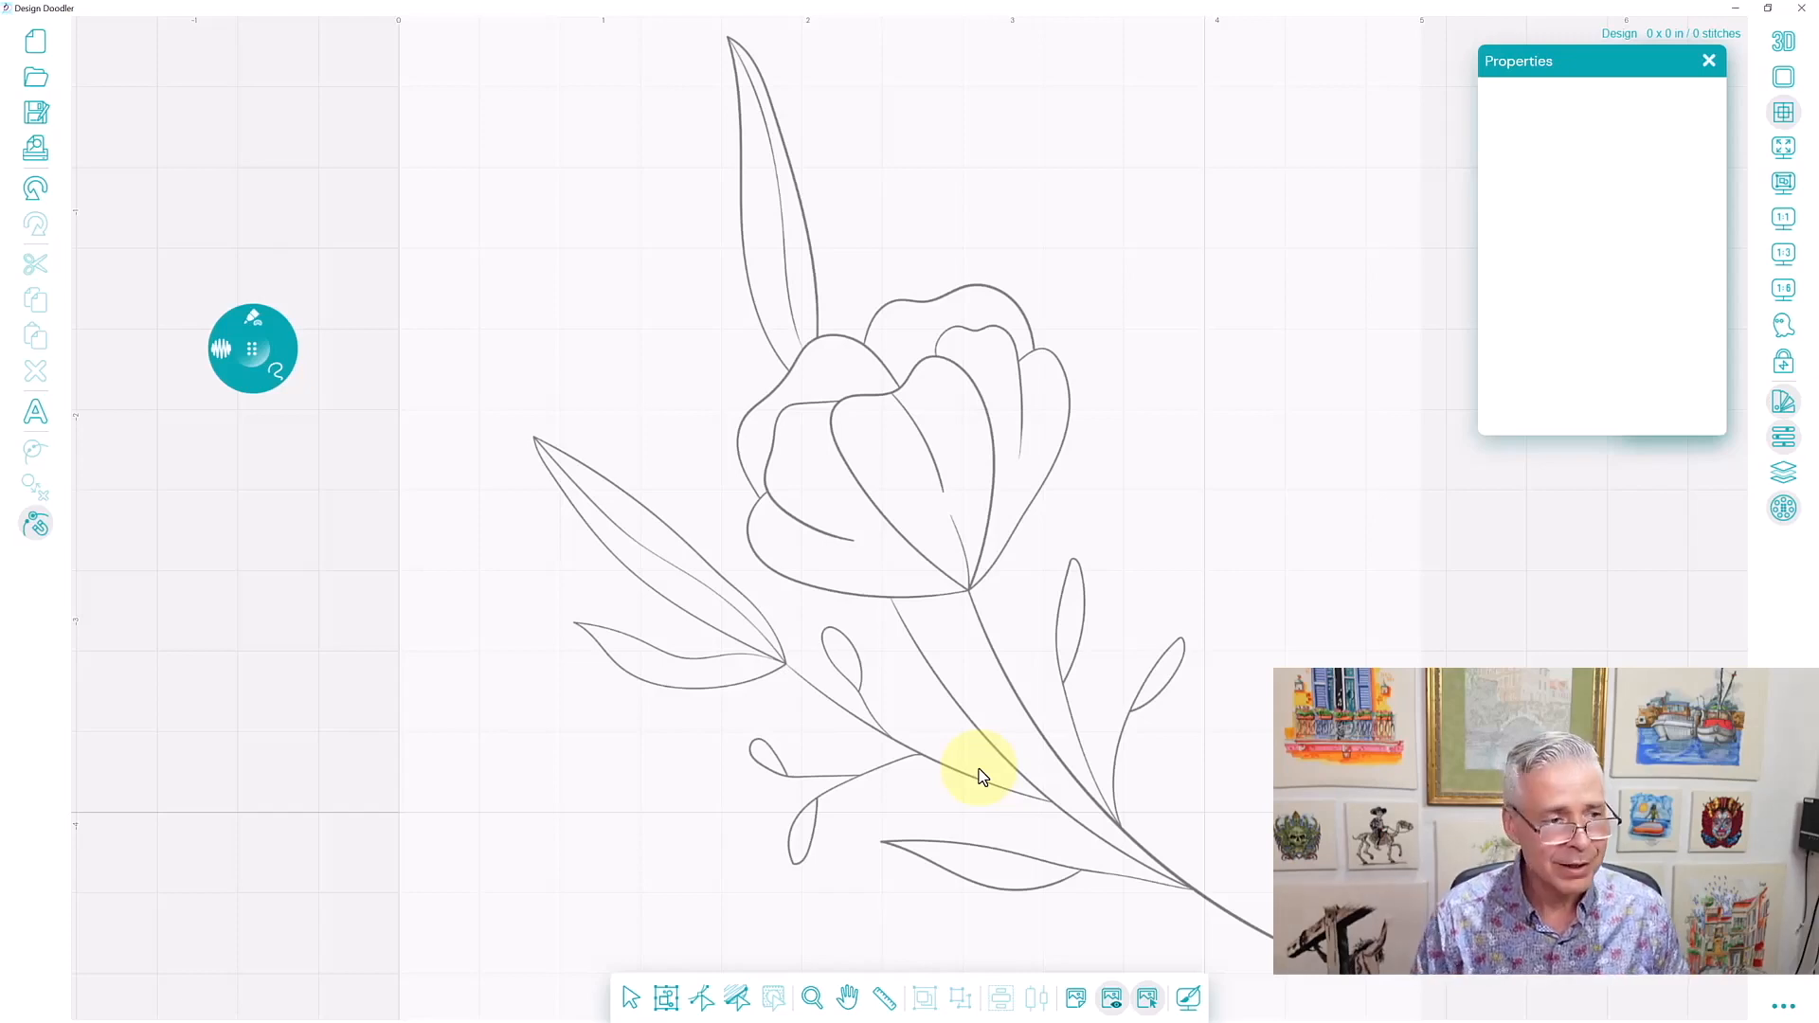
key(b)
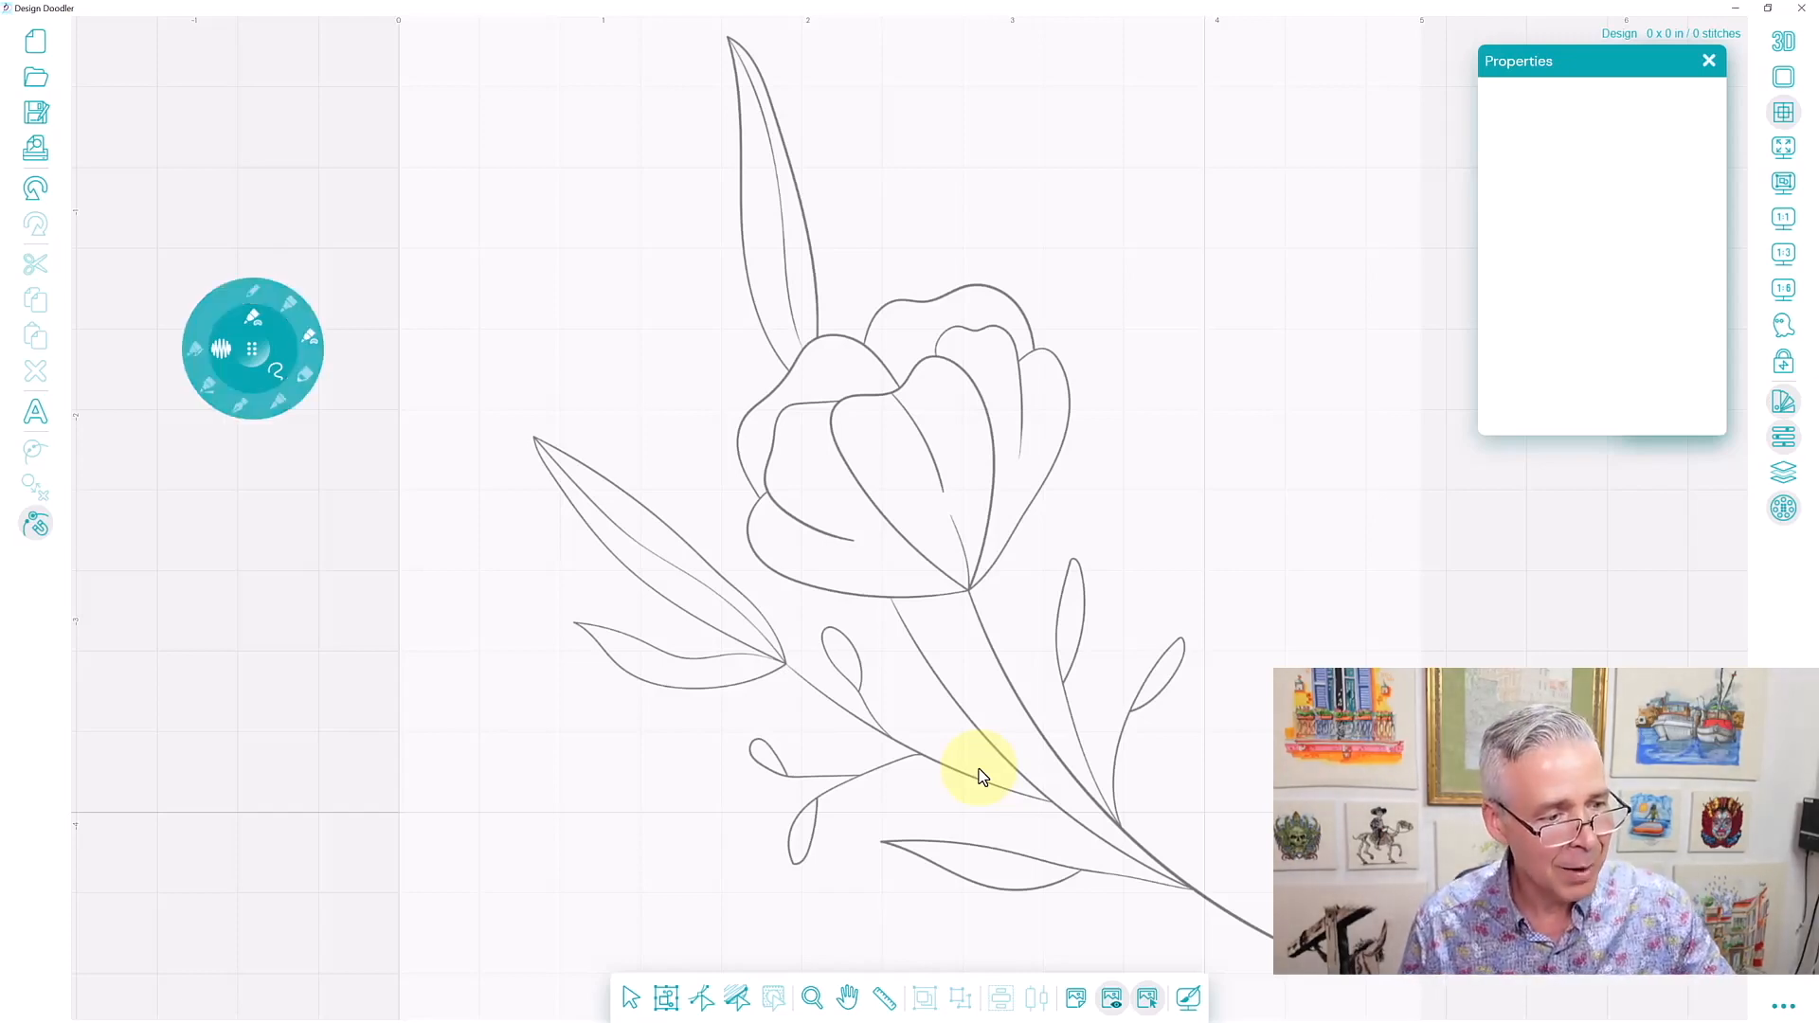
key(b)
key(b)
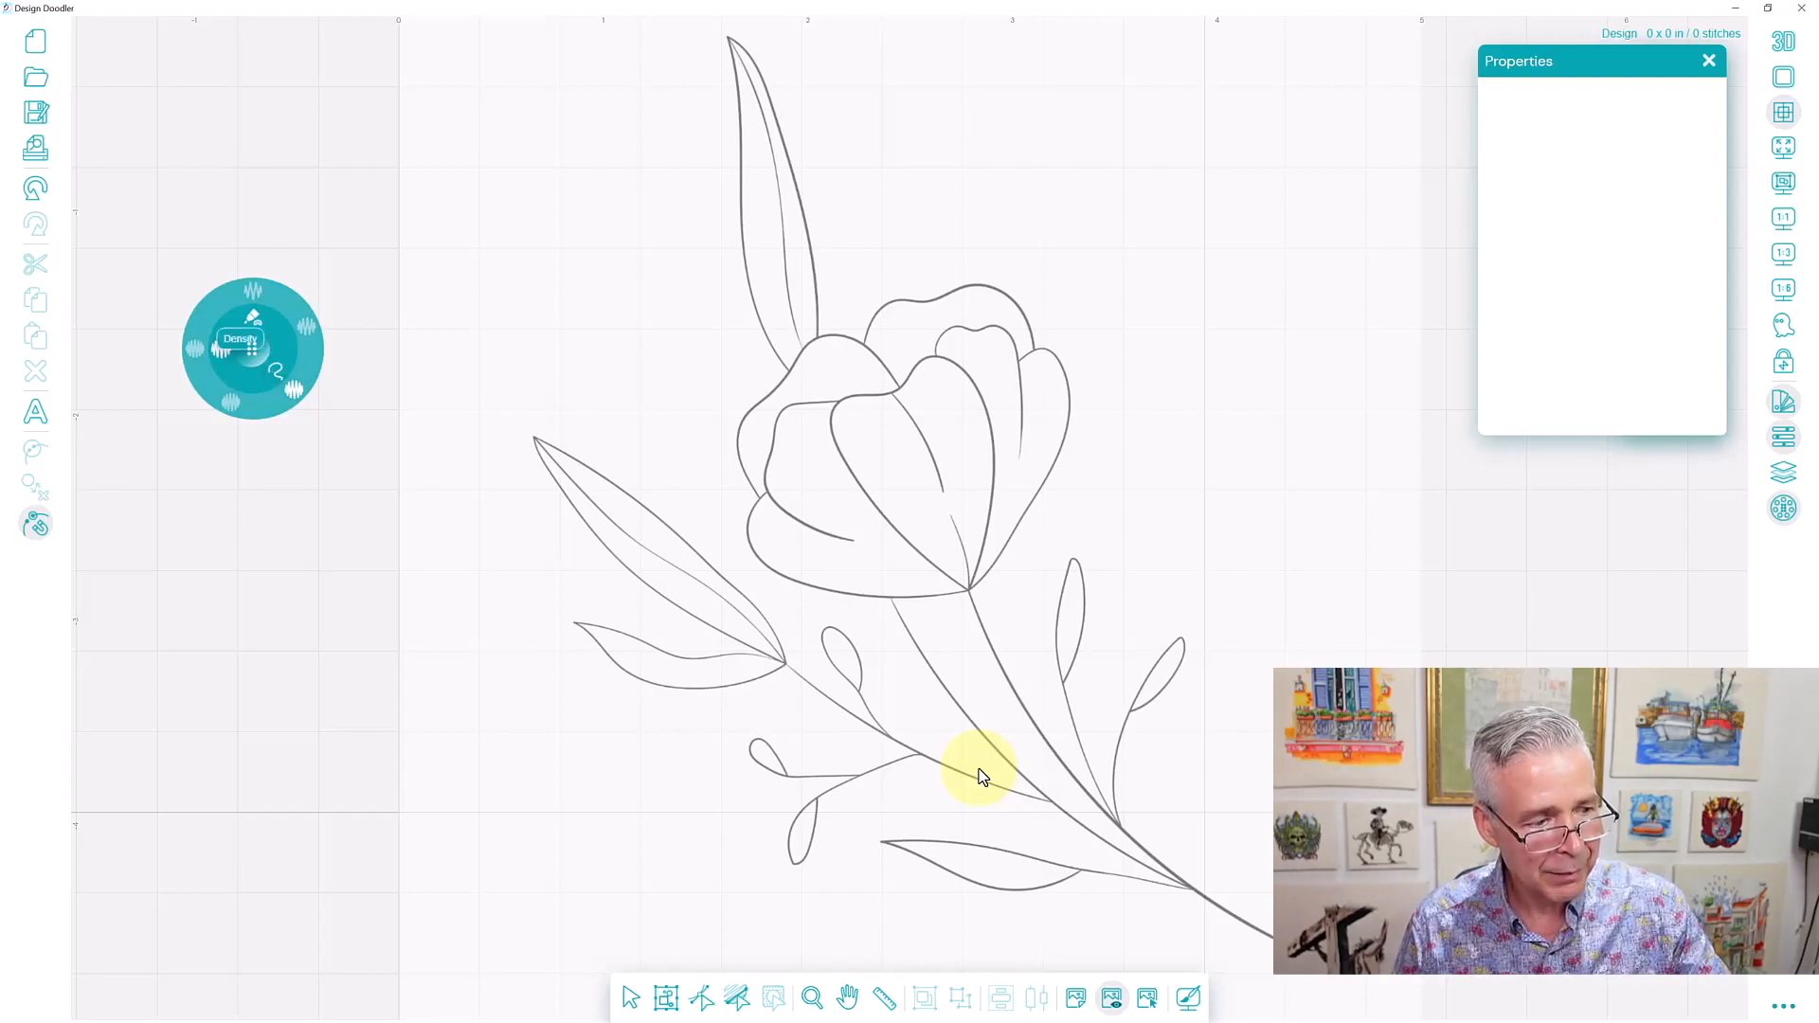
key(b)
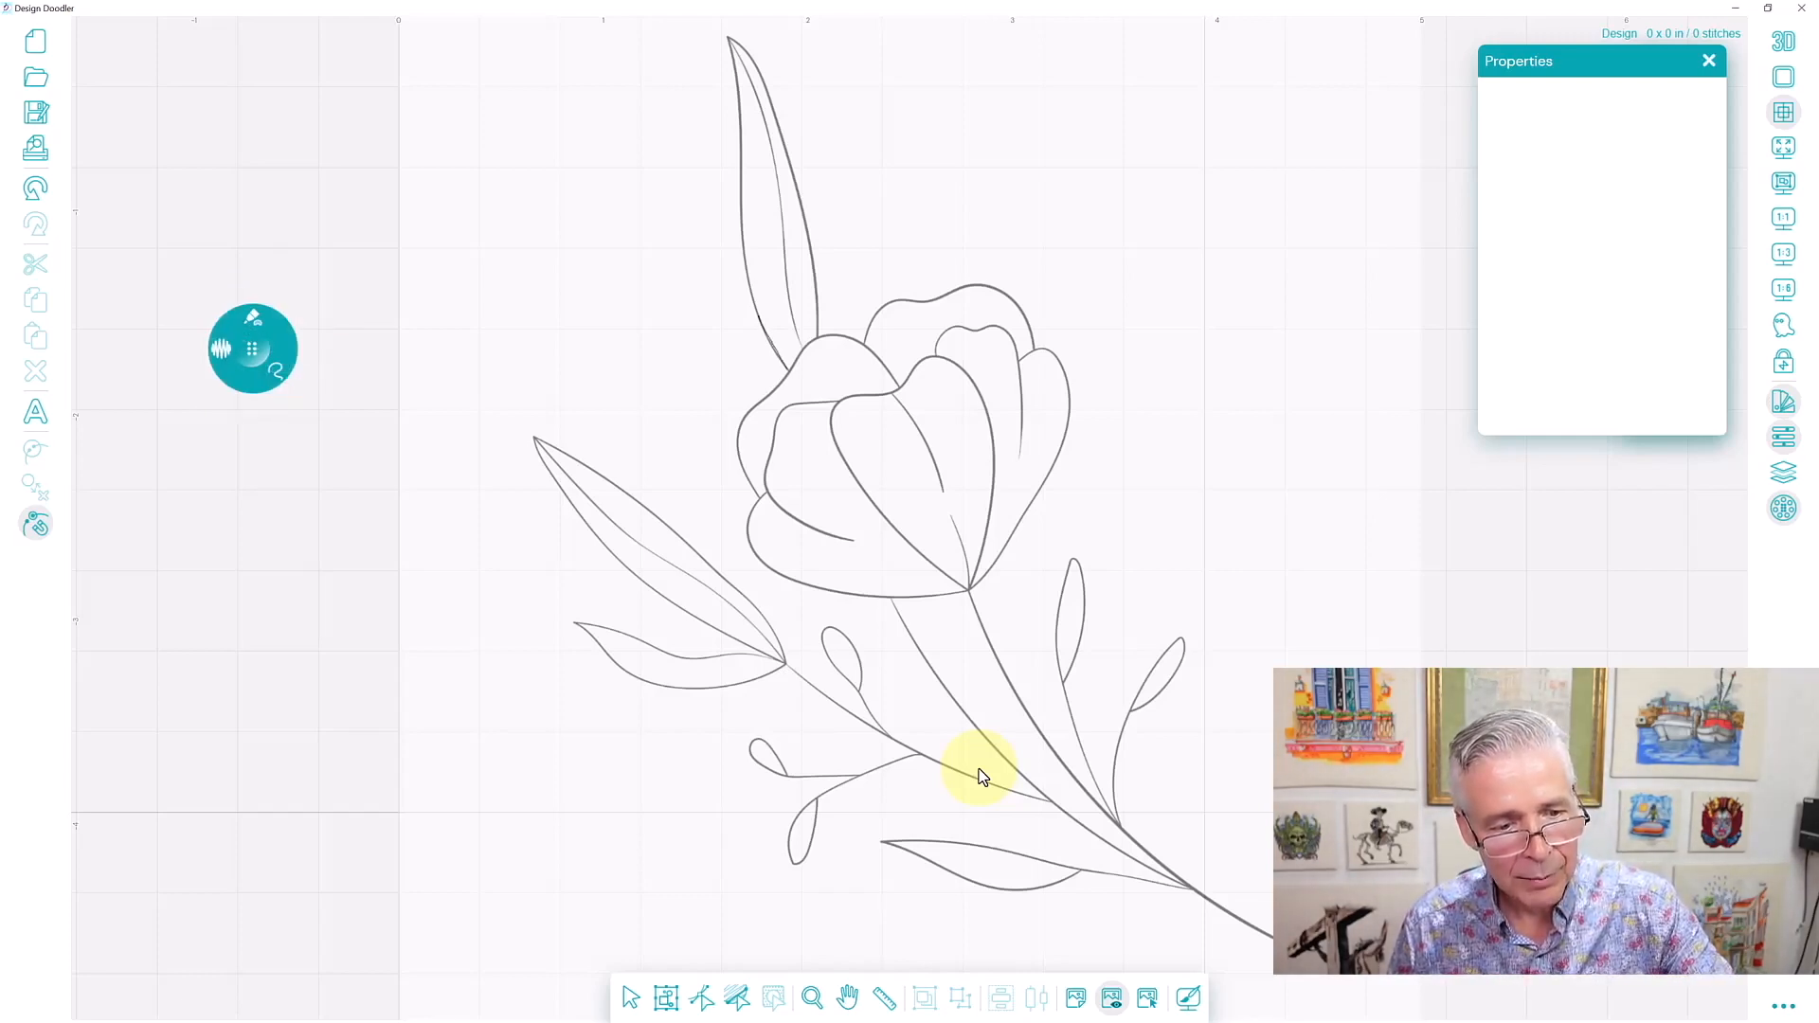
key(ctrl+z)
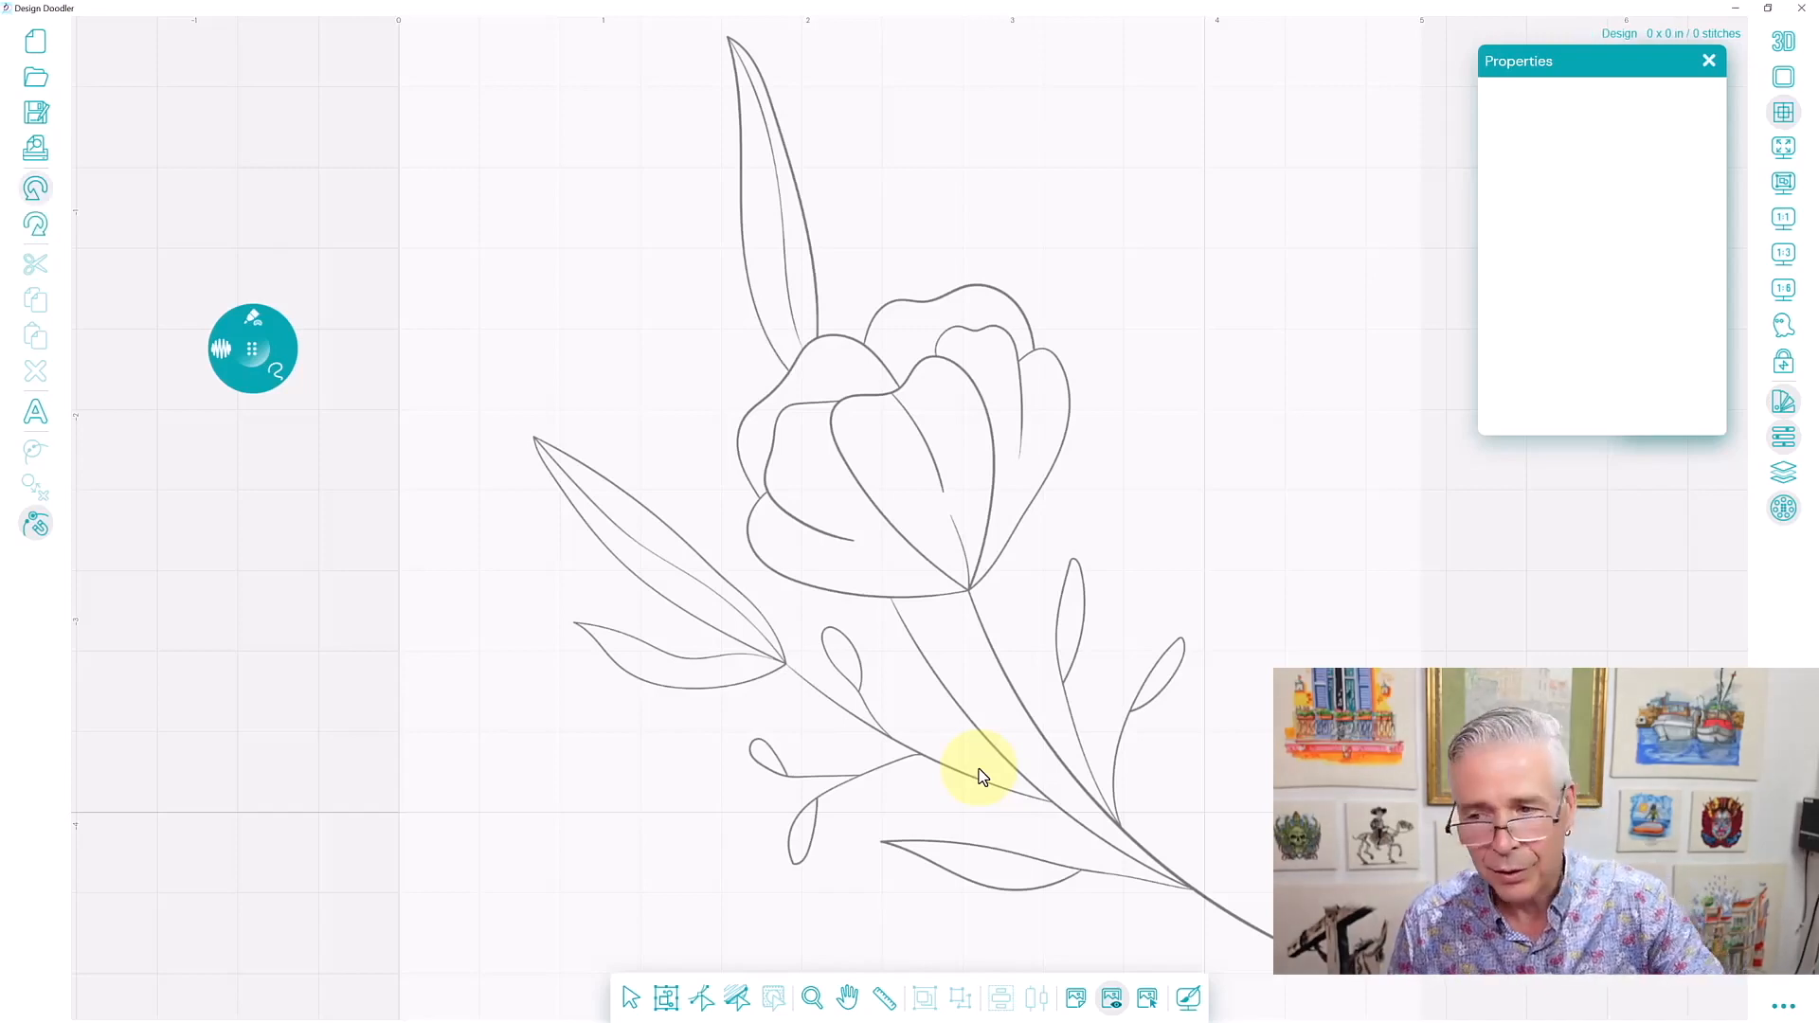
Bring the color palette in front of the properties, pick green 42, and trace fills over all the leaves and leaflets.
click(1783, 402)
drag(1601, 60, 1608, 305)
click(1783, 401)
scroll(1667, 256, down, 4)
scroll(1668, 256, down, 1)
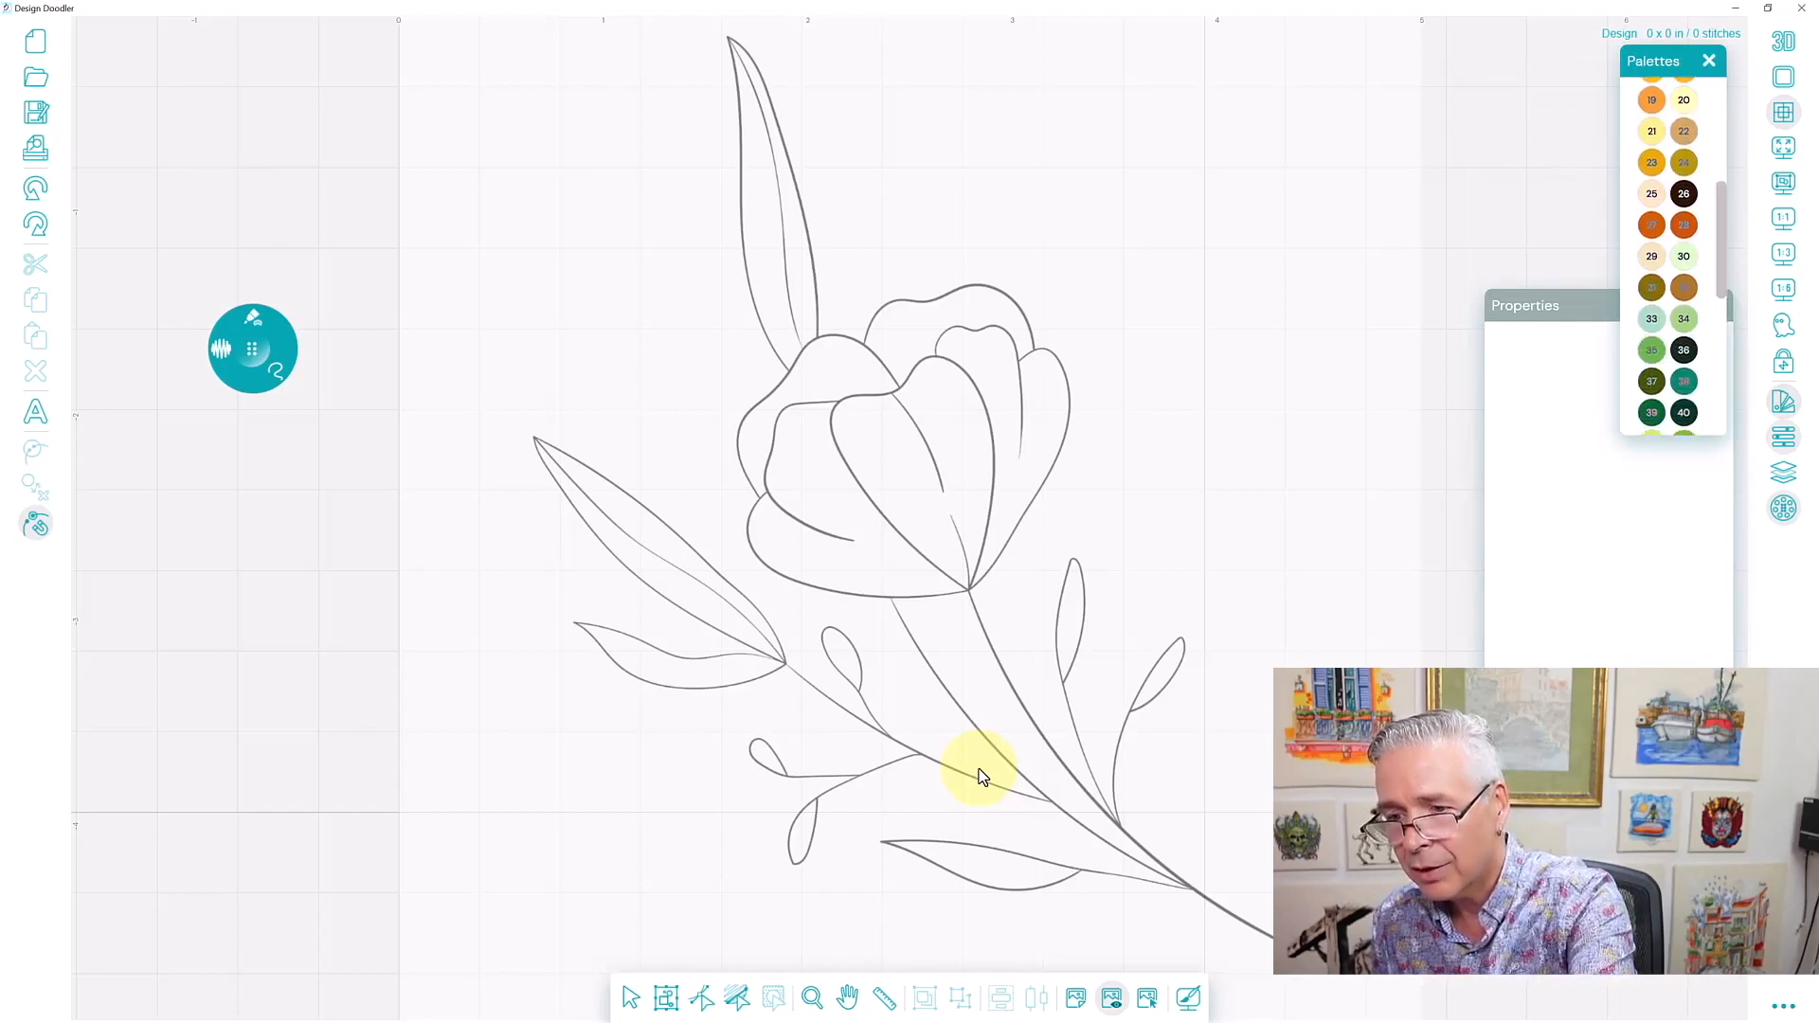
scroll(1667, 256, down, 1)
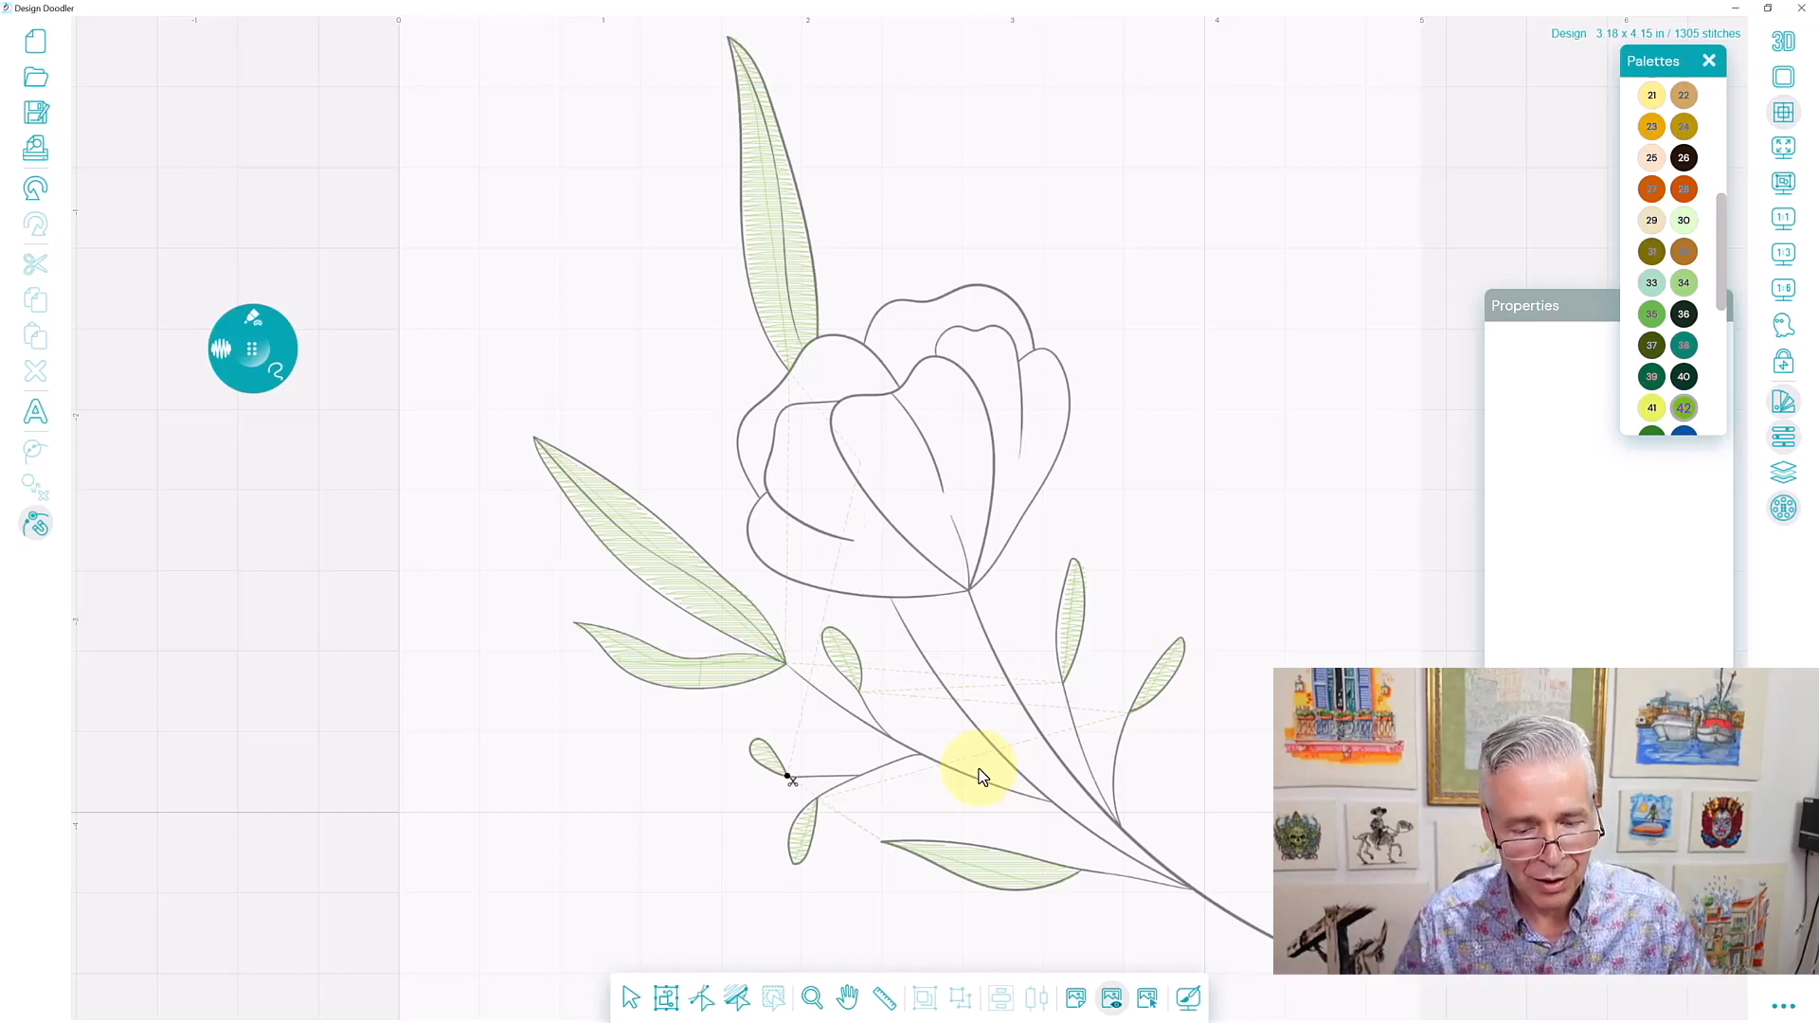
Fill all the flower petals with light stitching in pink color 52, tracing each petal outline and undoing any faulty stroke.
scroll(1672, 256, down, 3)
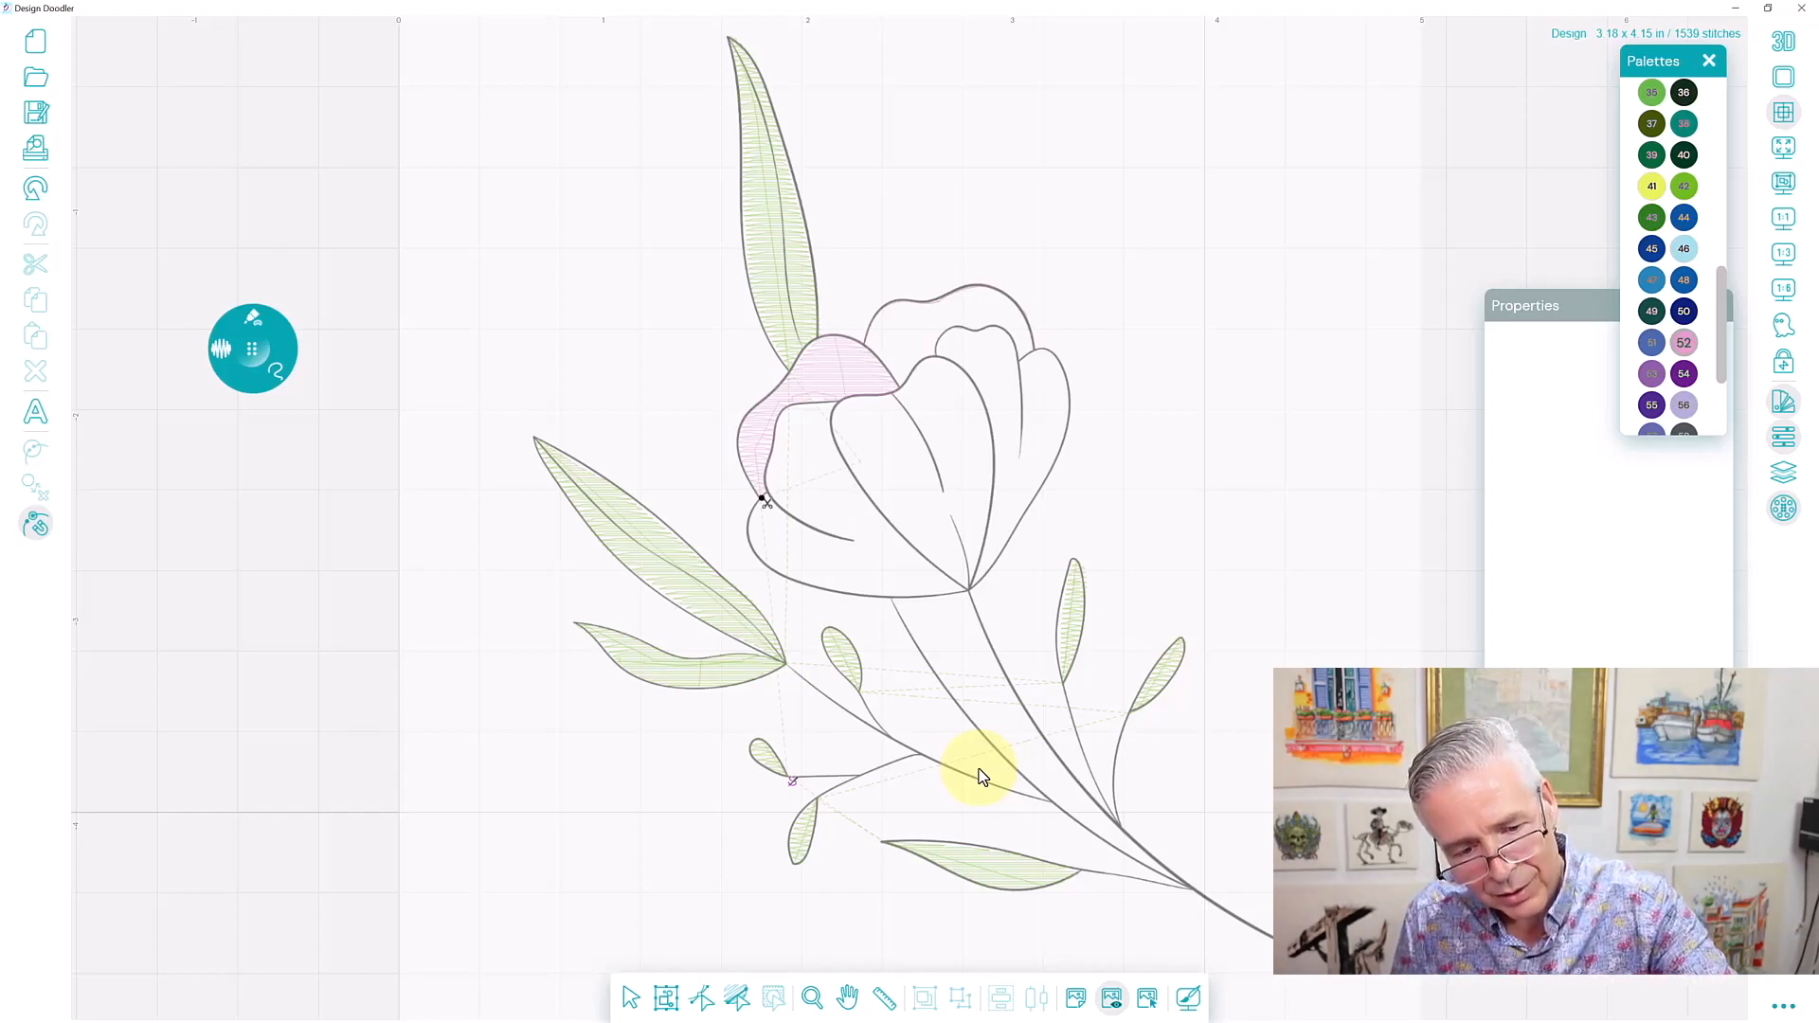
drag(898, 388, 864, 344)
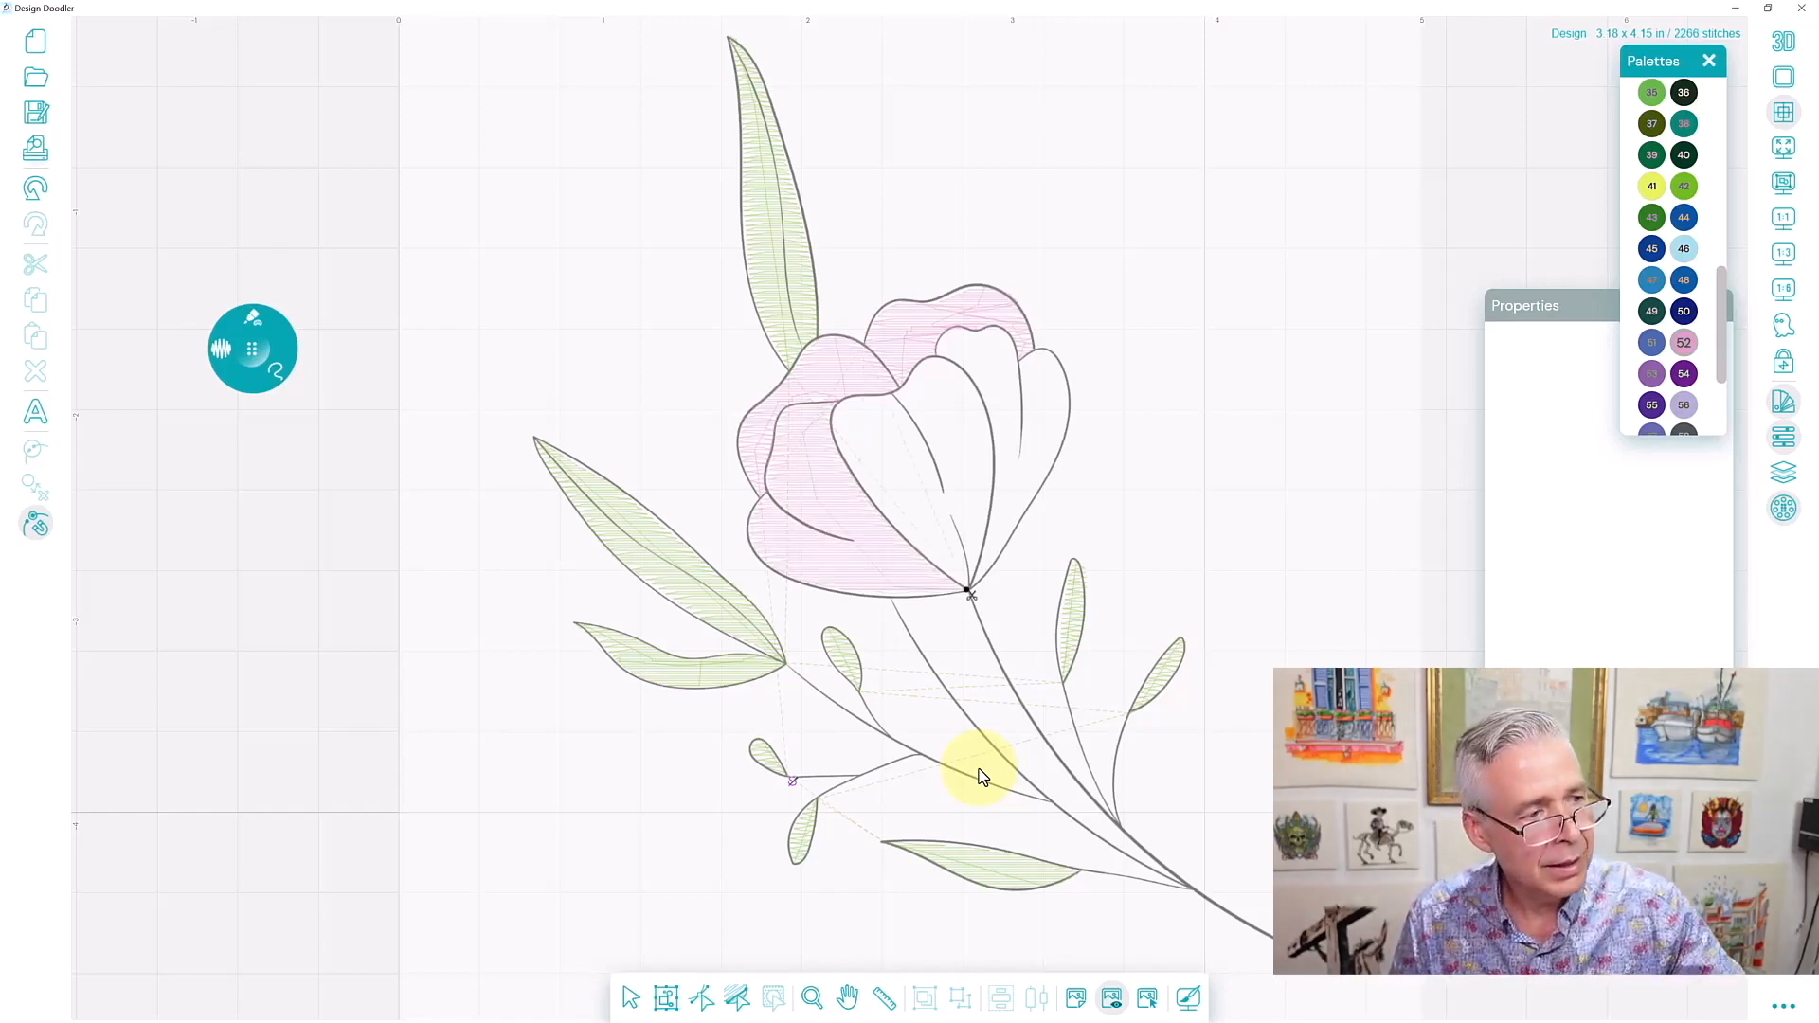
key(ctrl+z)
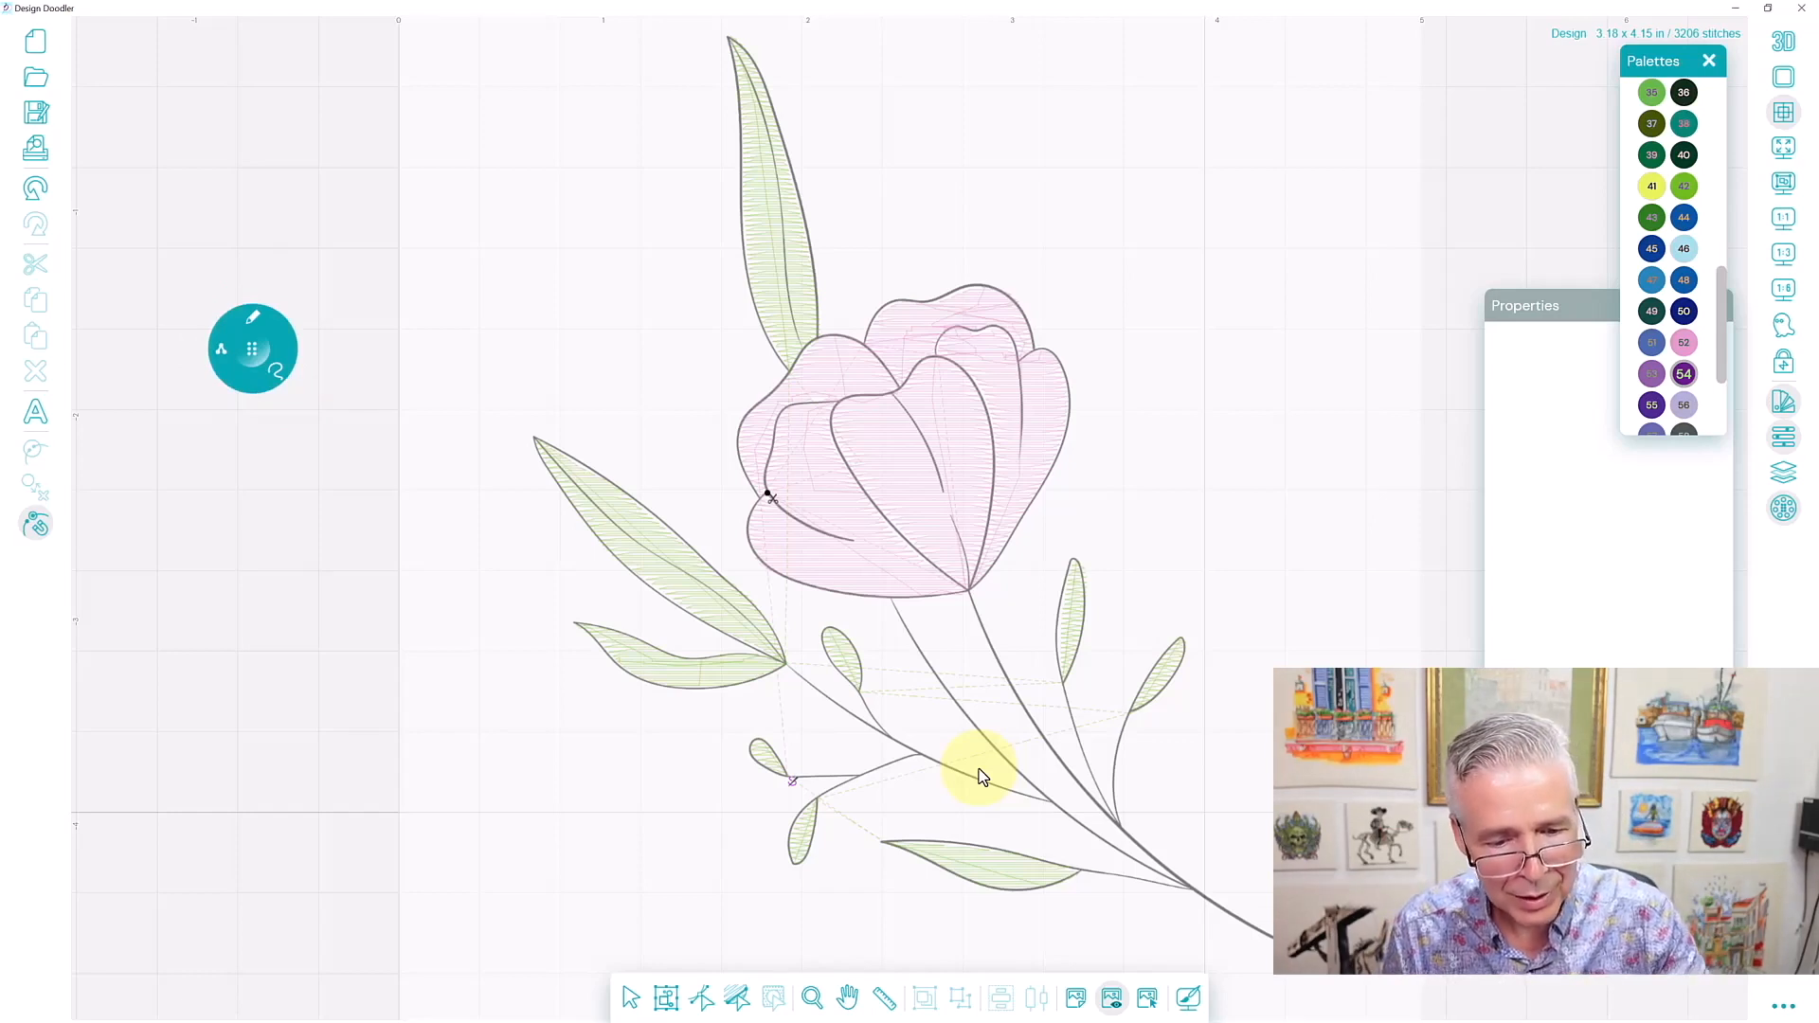
Add purple color 54 shading strokes along the back petals' inner edges and up the front petals from the flower's base.
mouse_move(1028, 353)
mouse_down()
mouse_move(1008, 311)
mouse_move(941, 327)
mouse_move(891, 375)
mouse_move(786, 398)
mouse_move(754, 467)
mouse_move(765, 495)
mouse_up()
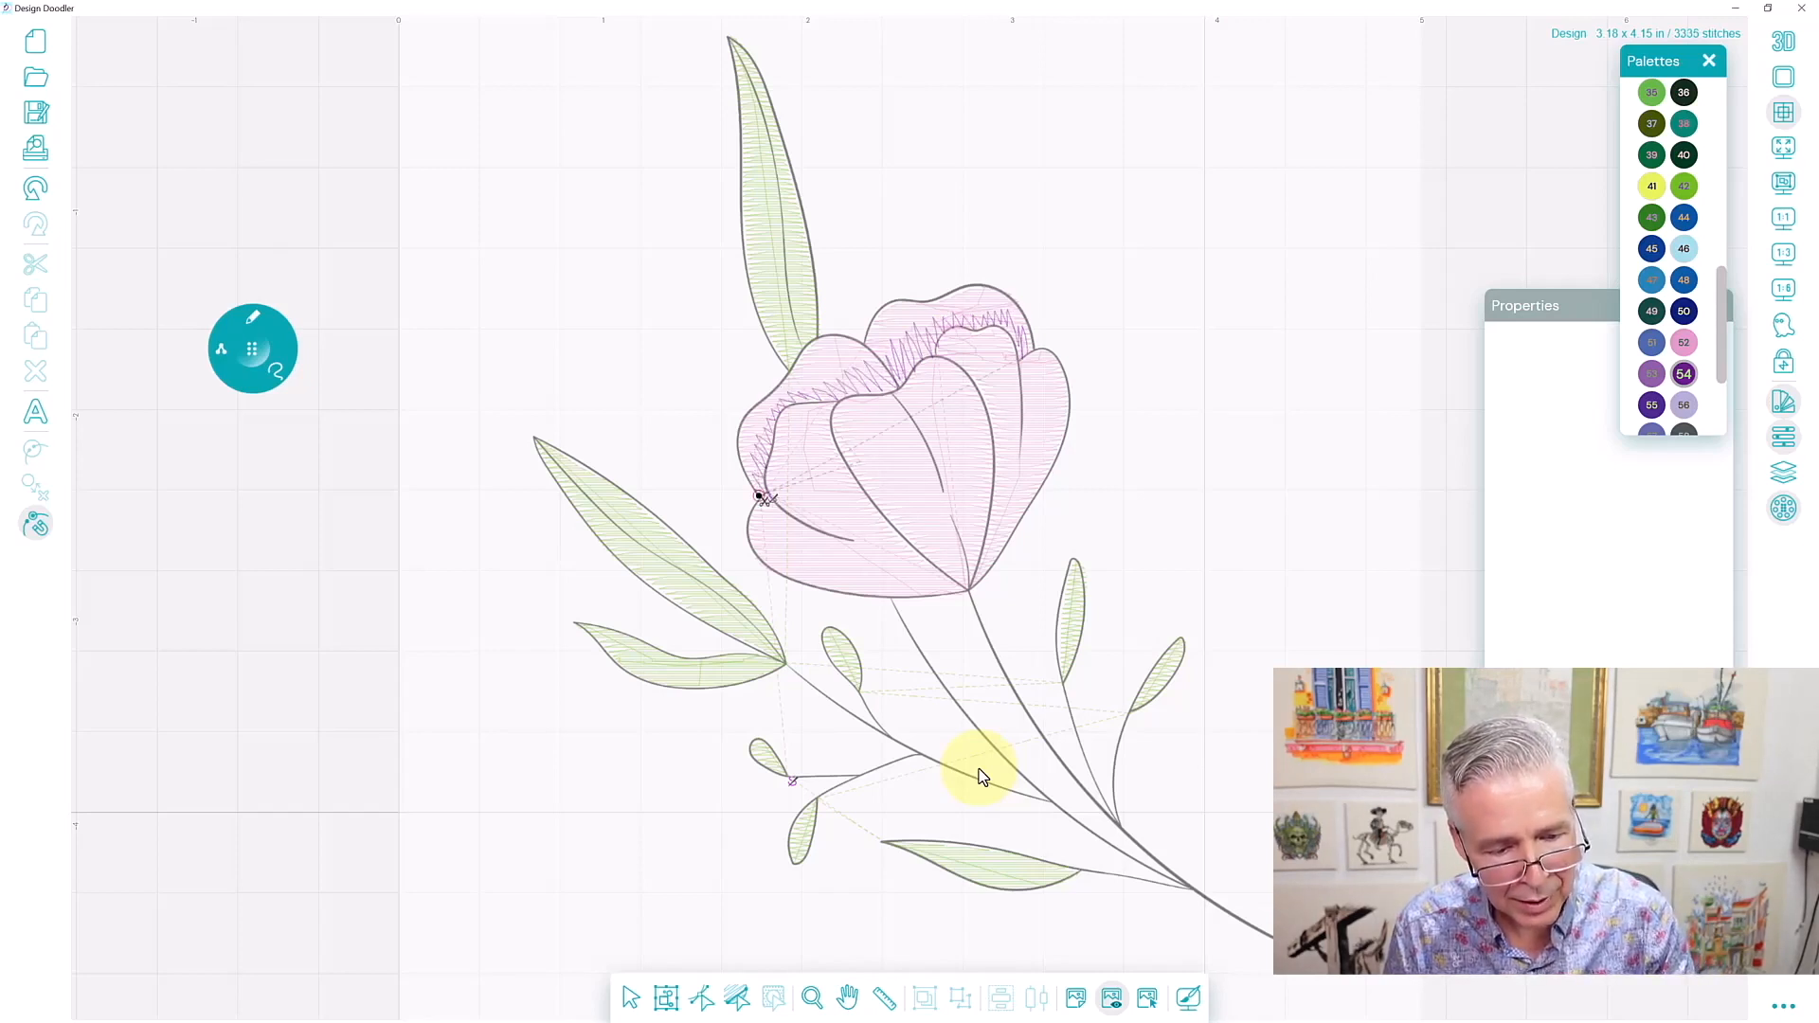
mouse_move(771, 504)
mouse_down()
mouse_move(942, 581)
mouse_move(815, 489)
mouse_move(903, 567)
mouse_move(773, 514)
mouse_move(914, 578)
mouse_move(782, 555)
mouse_move(965, 588)
mouse_move(905, 524)
mouse_move(895, 471)
mouse_move(933, 446)
mouse_move(965, 583)
mouse_move(938, 417)
mouse_move(966, 554)
mouse_move(968, 440)
mouse_move(966, 588)
mouse_move(994, 465)
mouse_move(977, 354)
mouse_move(997, 520)
mouse_move(1005, 380)
mouse_move(992, 568)
mouse_move(1020, 410)
mouse_move(1034, 431)
mouse_move(1007, 519)
mouse_move(1047, 434)
mouse_move(976, 582)
mouse_up()
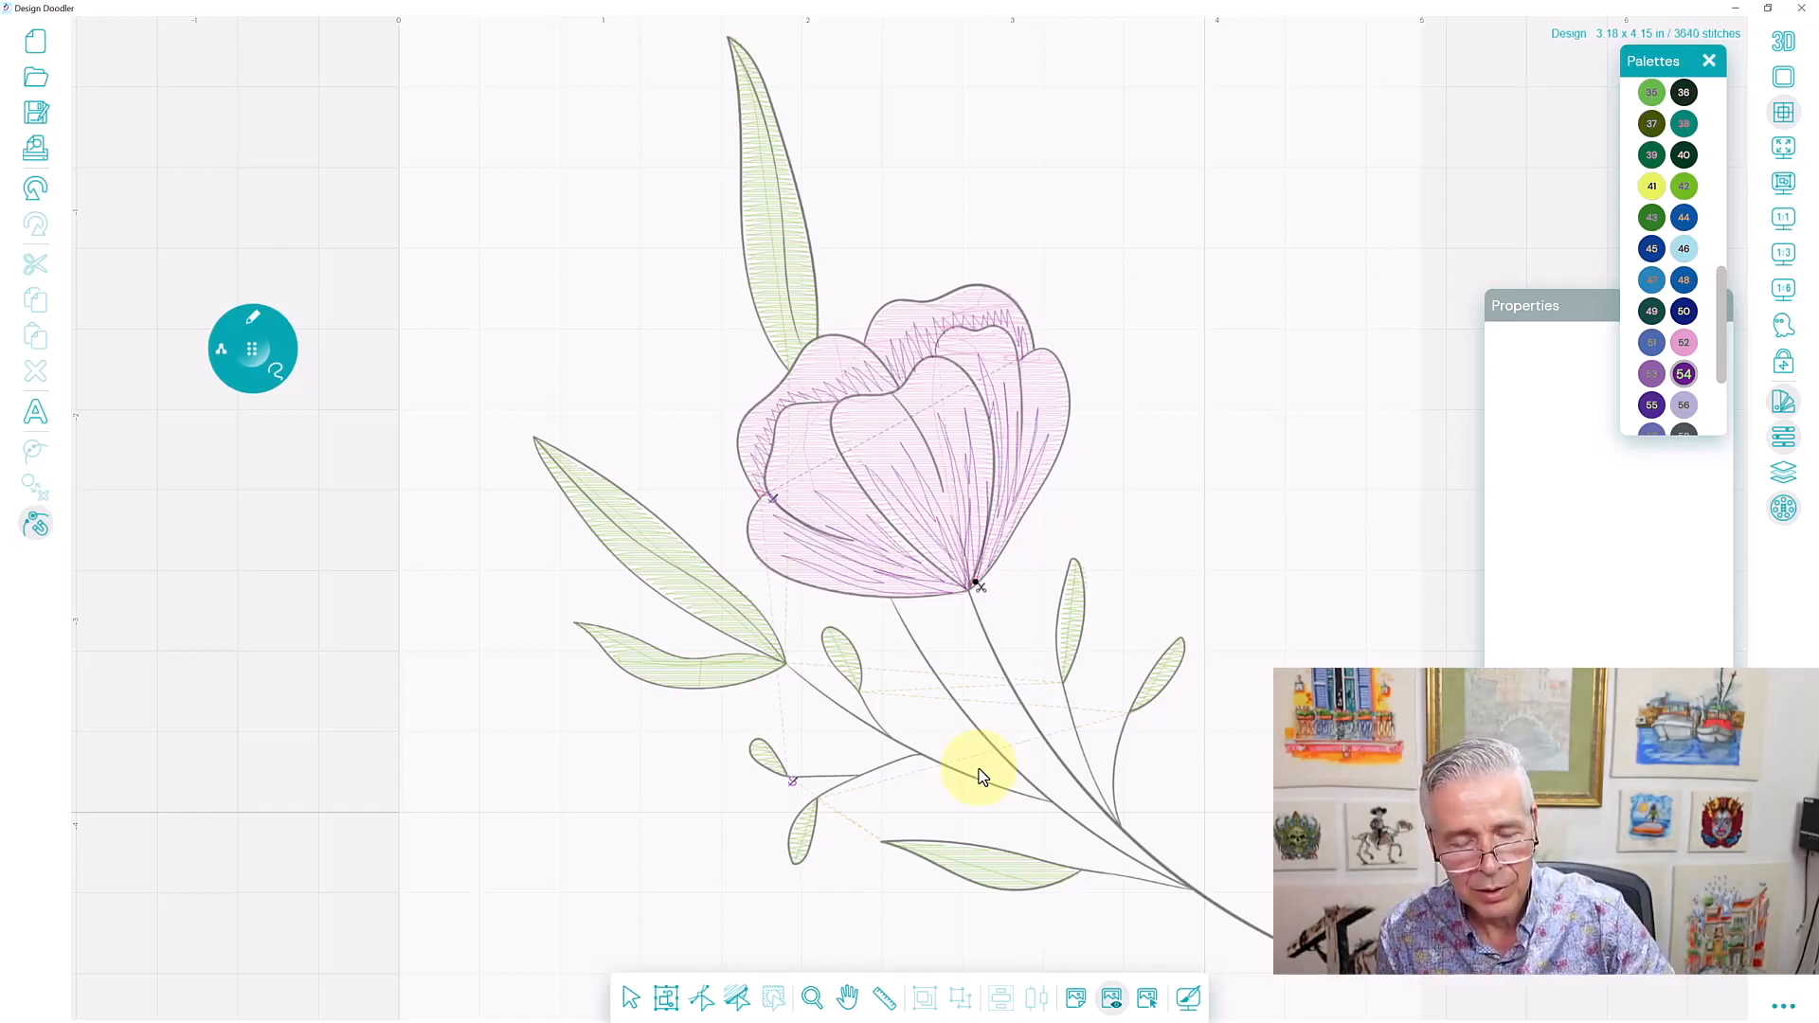
Preview the design in 3D, and set up a 1 mm Steil brush in black color 1.
key(3)
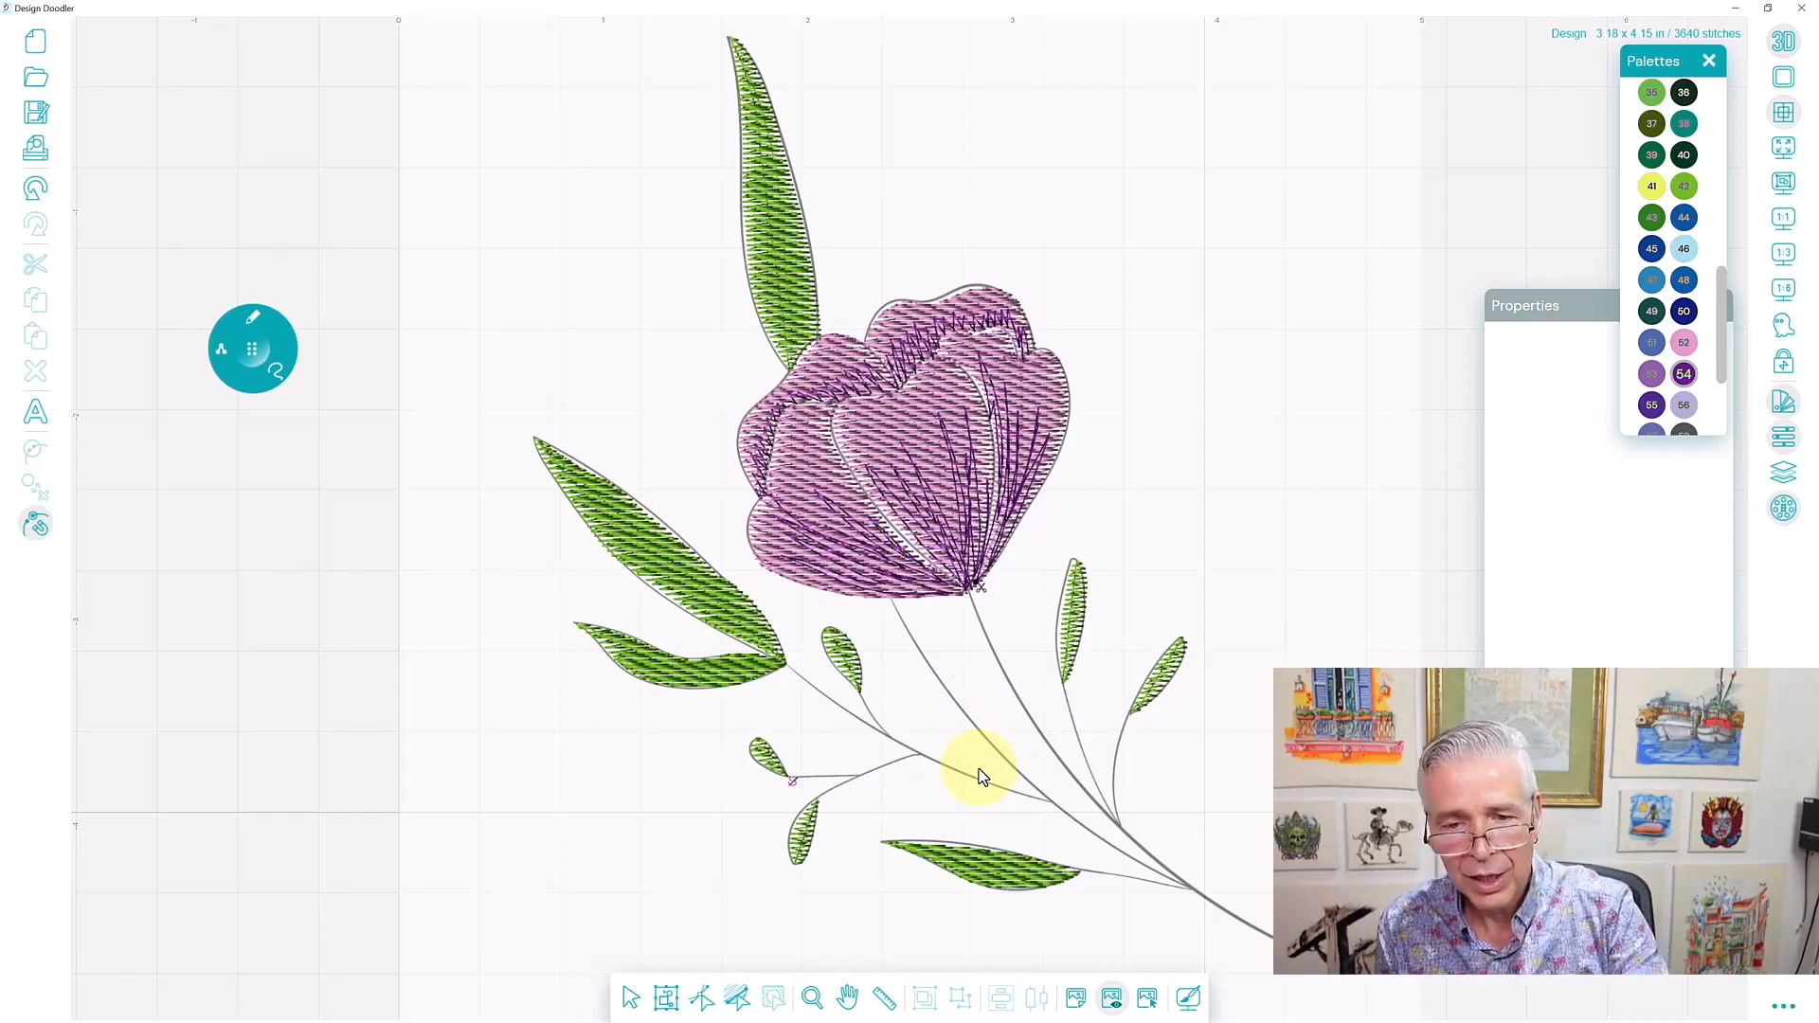
key(3)
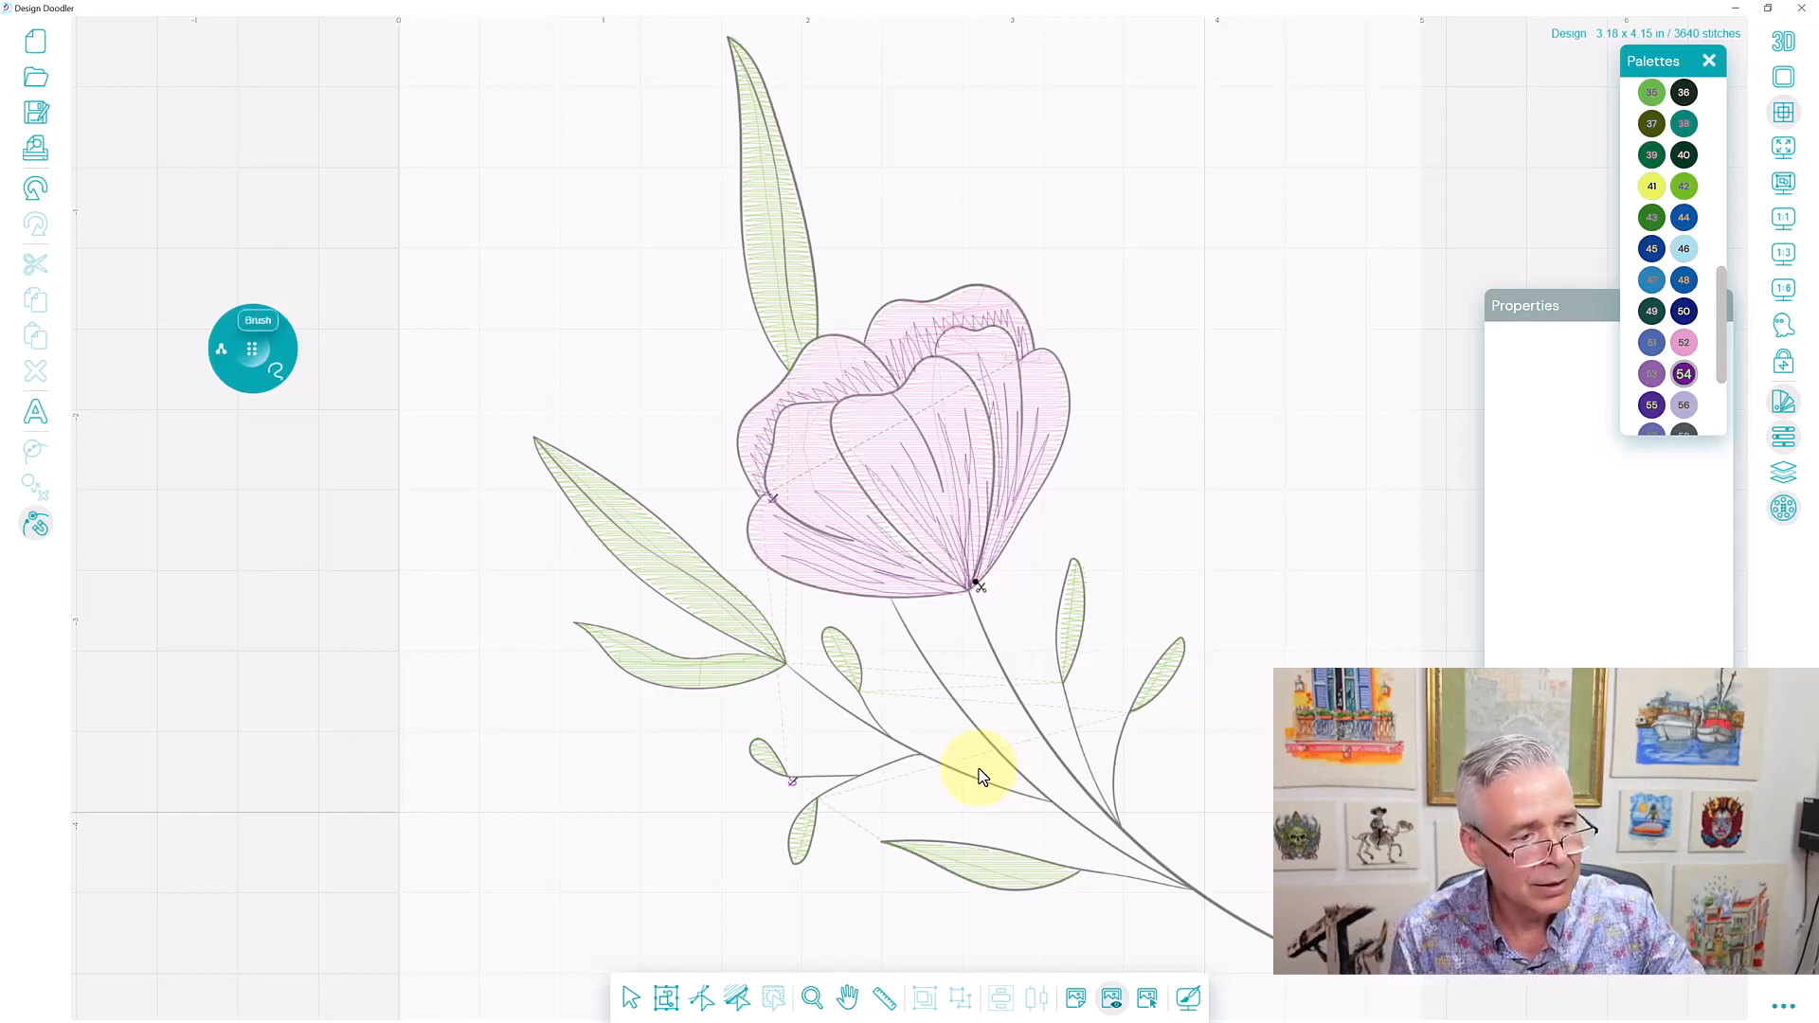
click(253, 318)
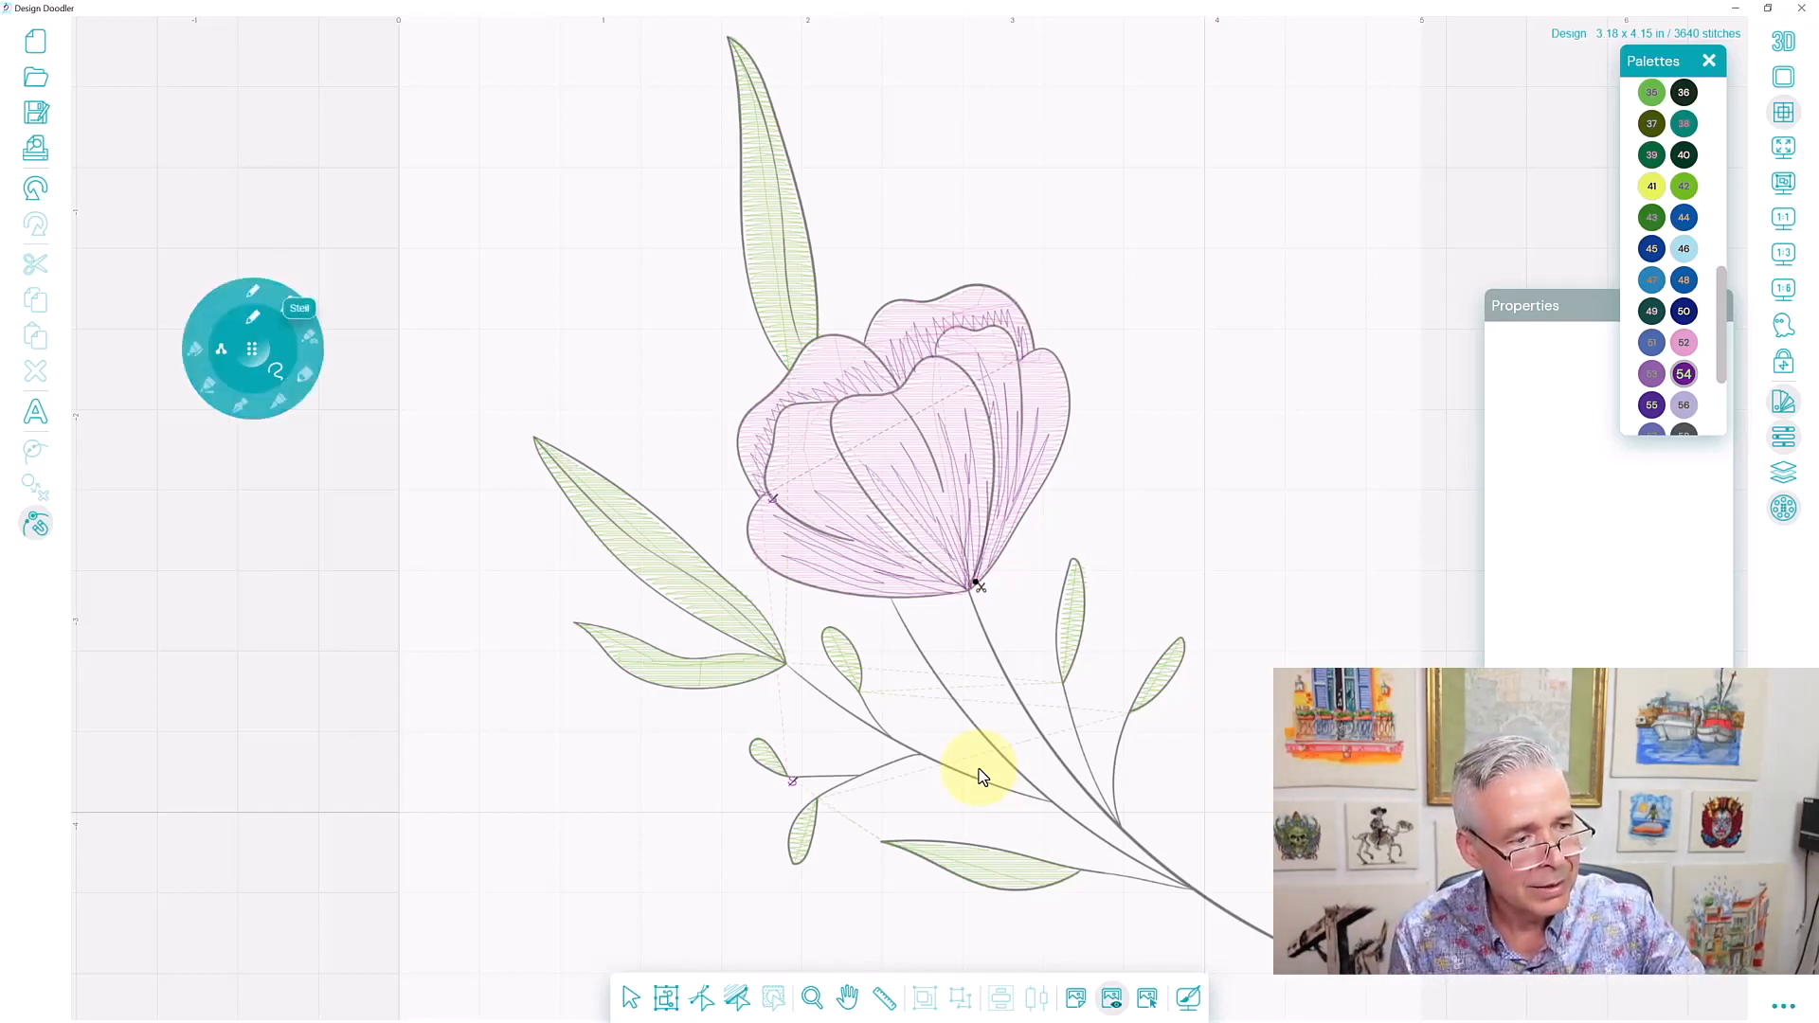
click(290, 304)
click(253, 381)
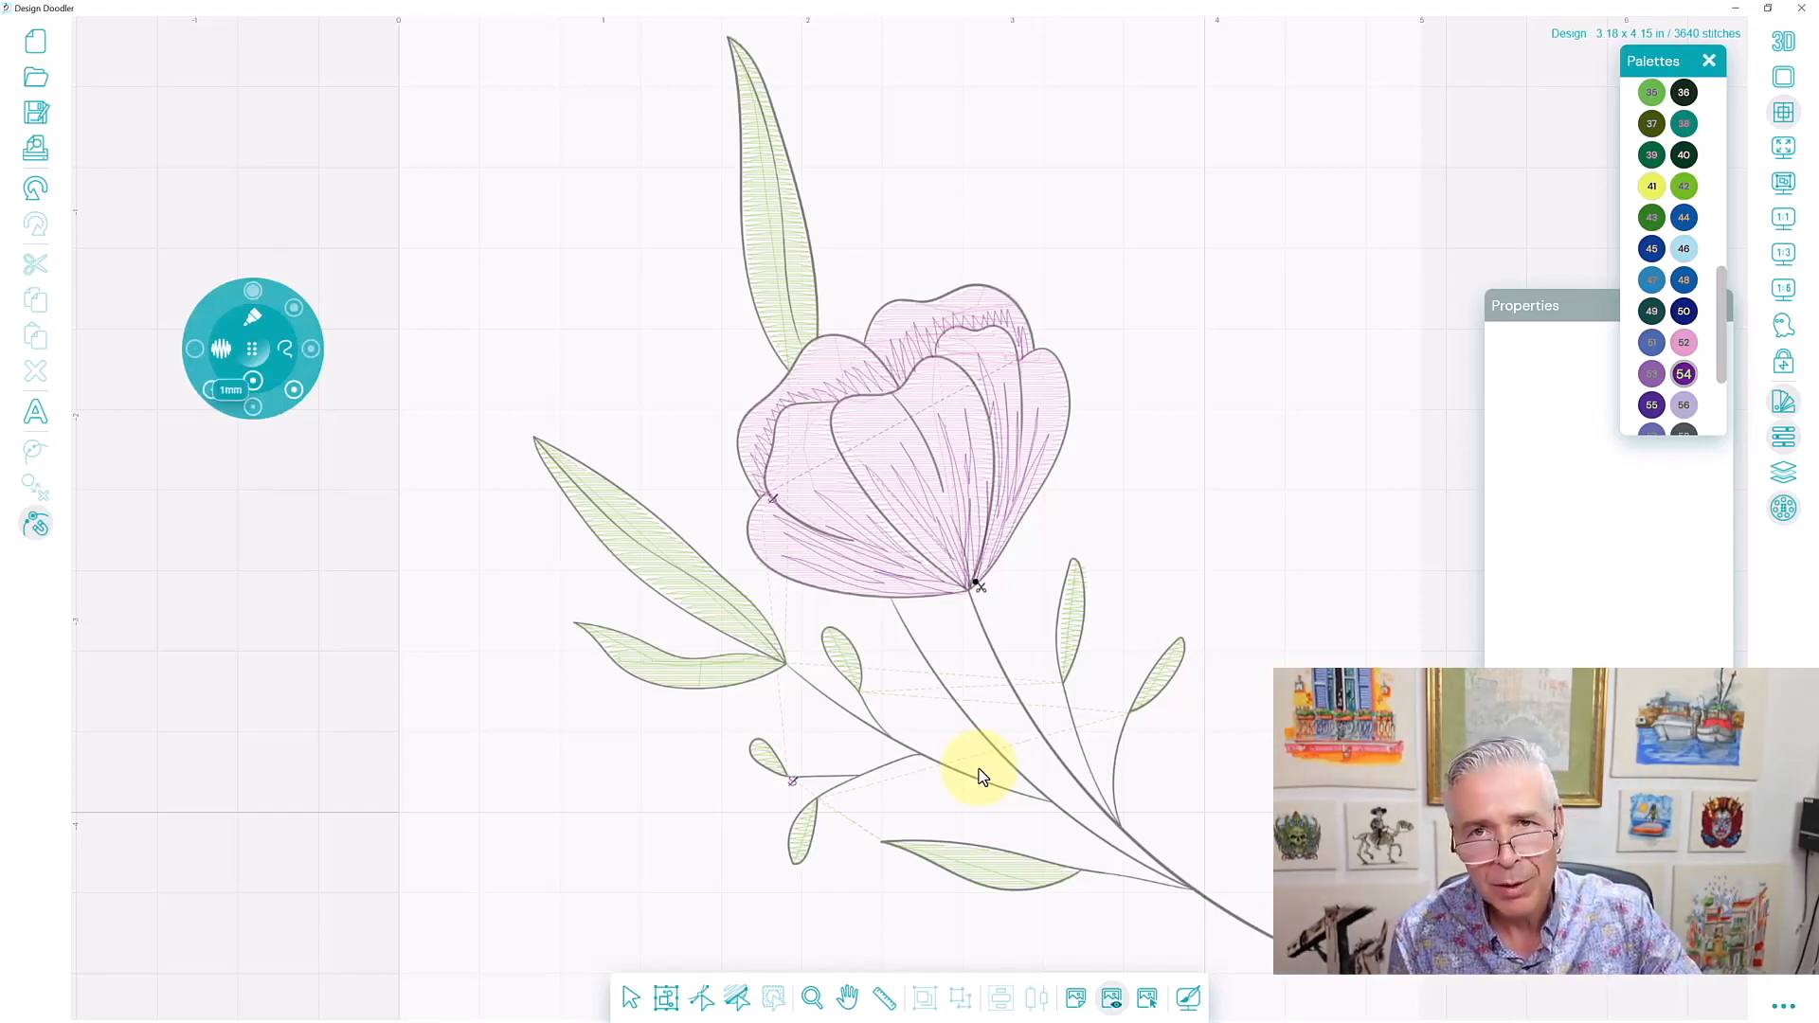
click(211, 389)
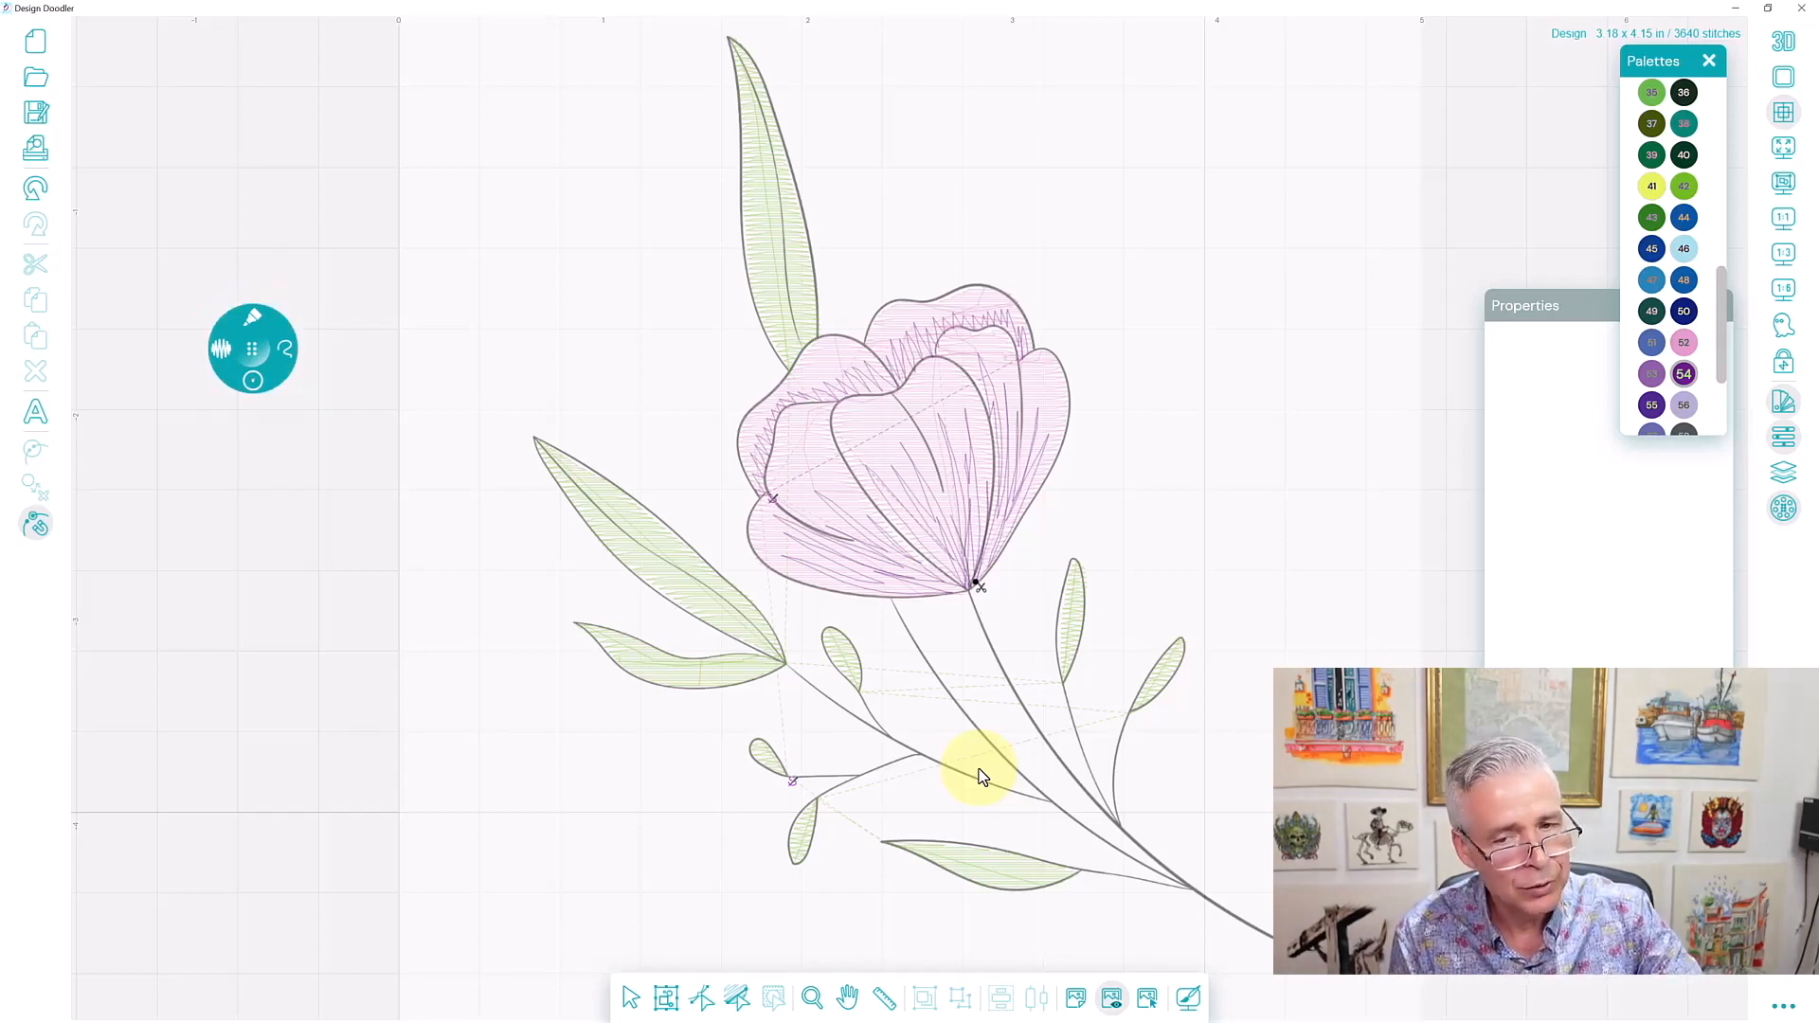
scroll(1667, 256, up, 5)
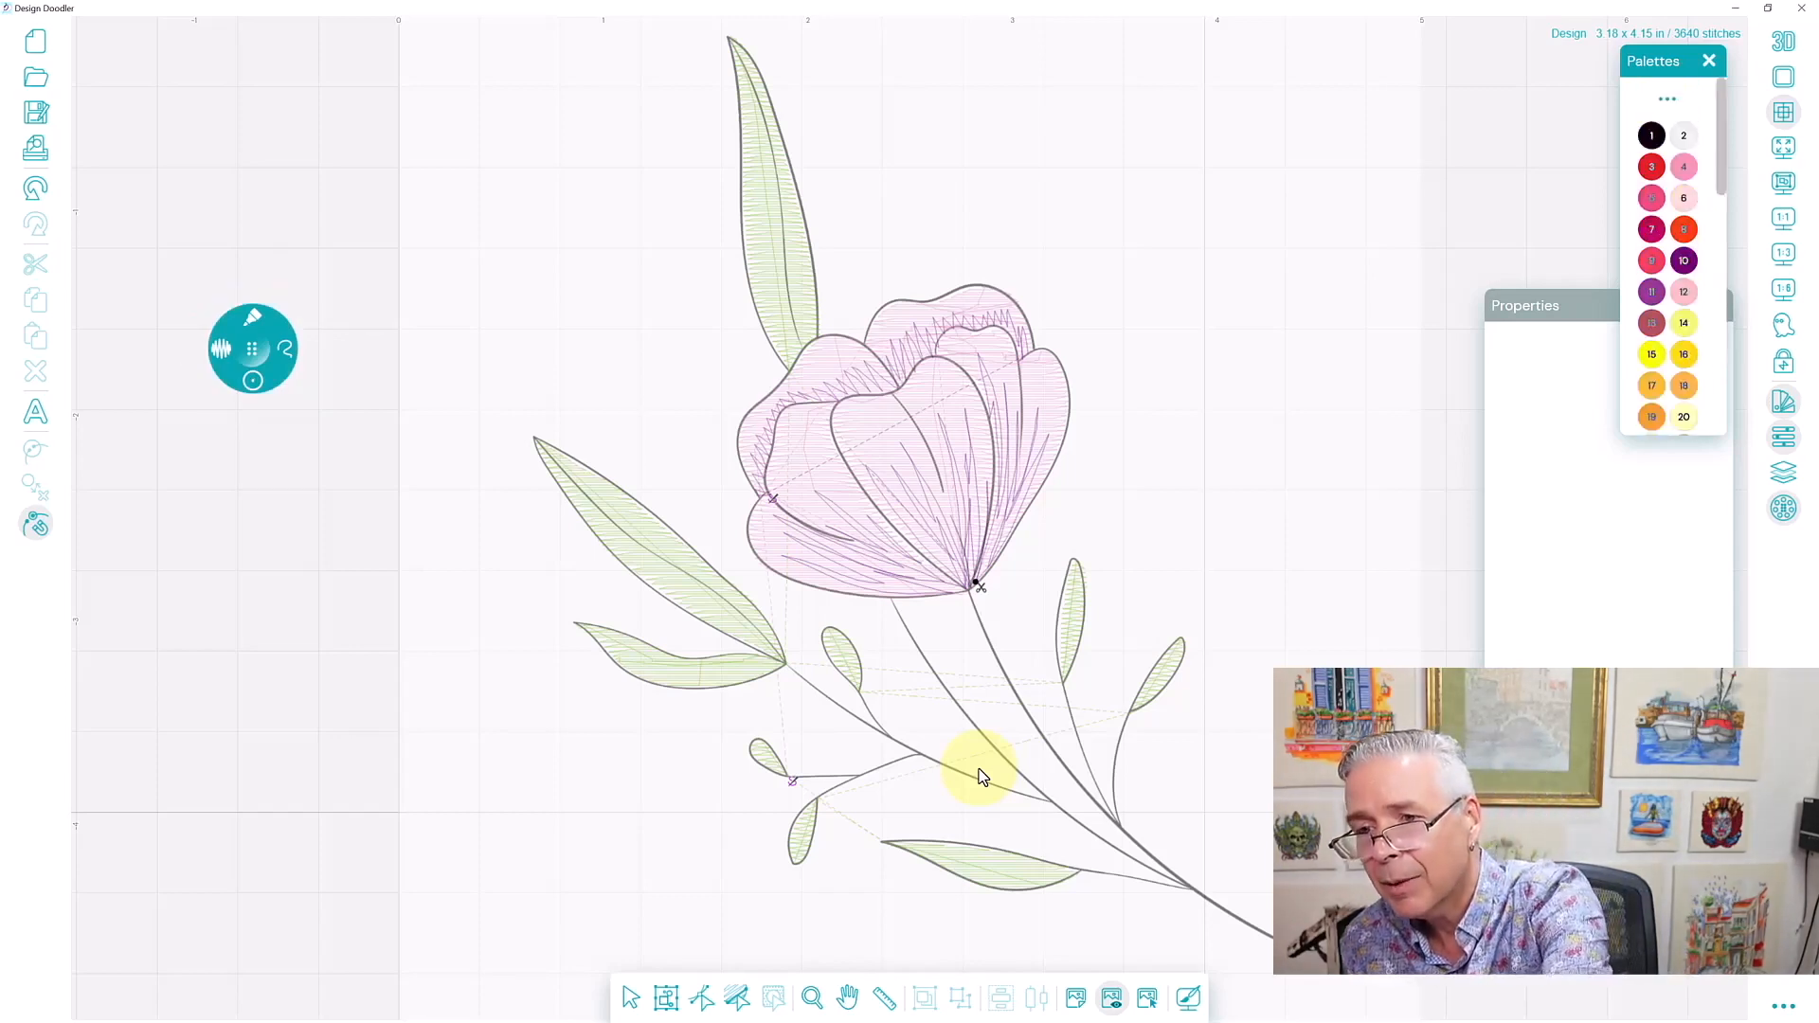
click(1652, 135)
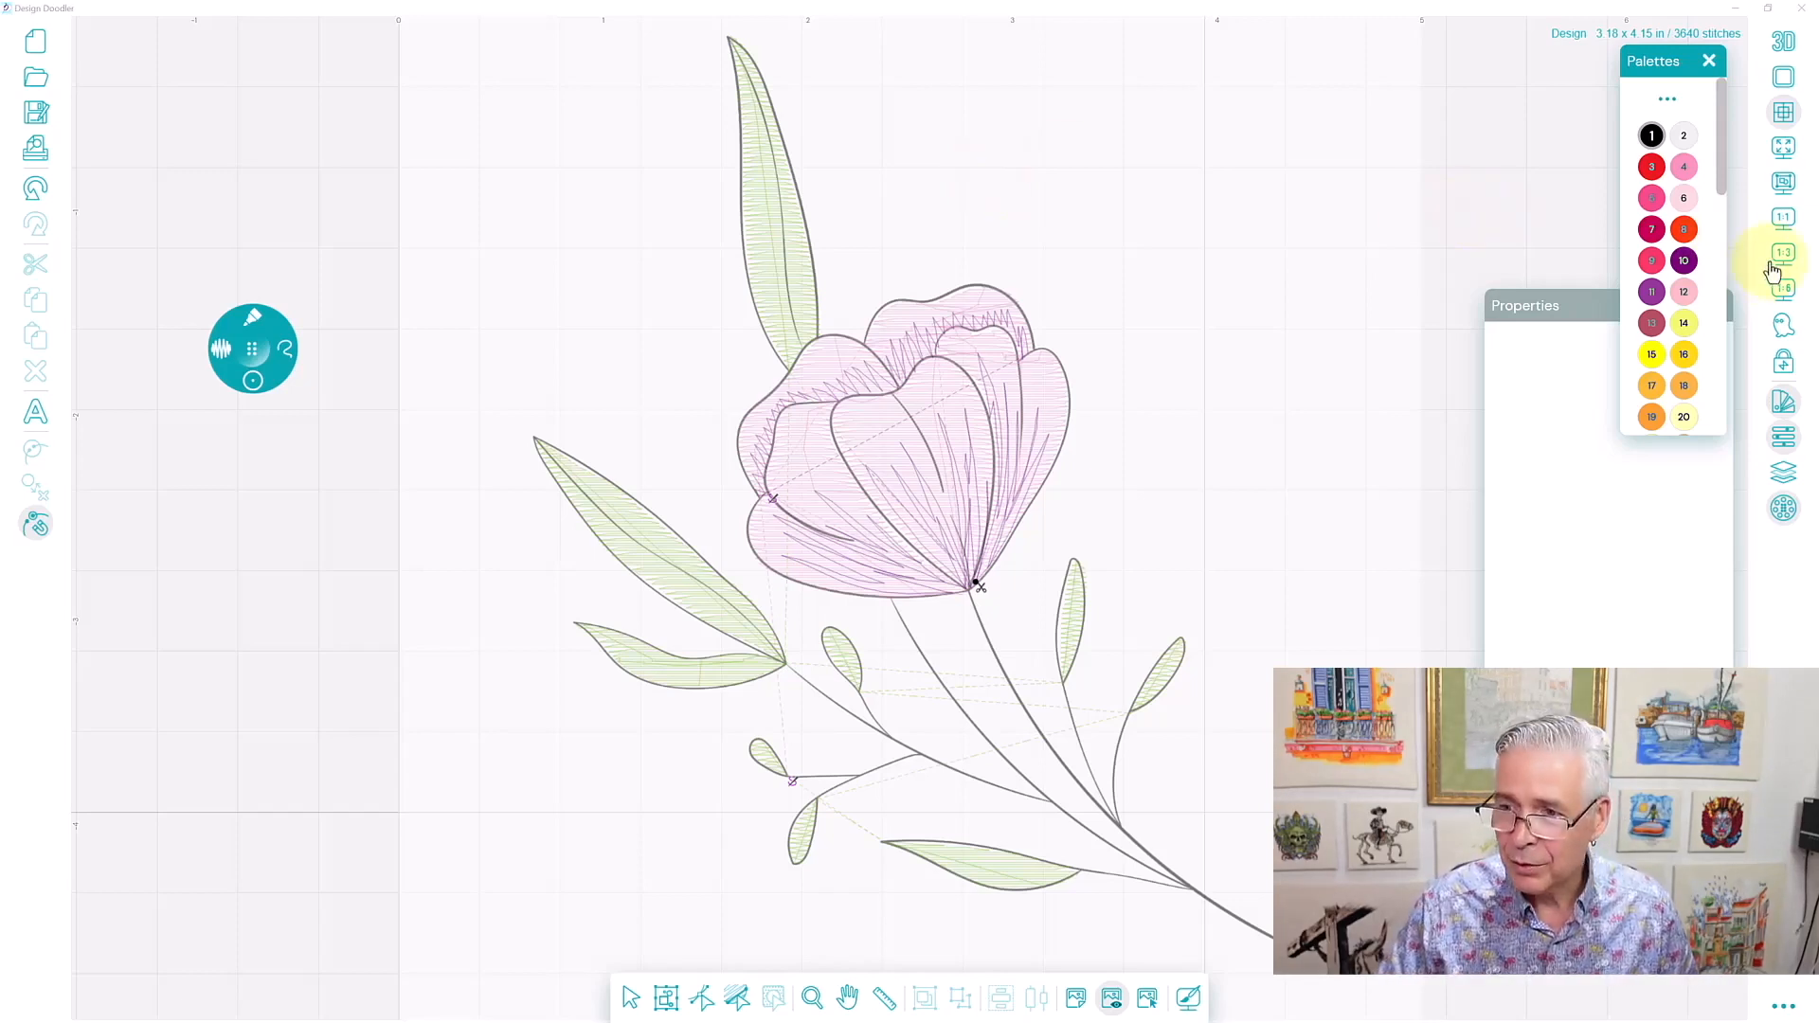
Trace the tall upper leaf's center vein and both of its outer edges with black Steil stitching.
click(1786, 300)
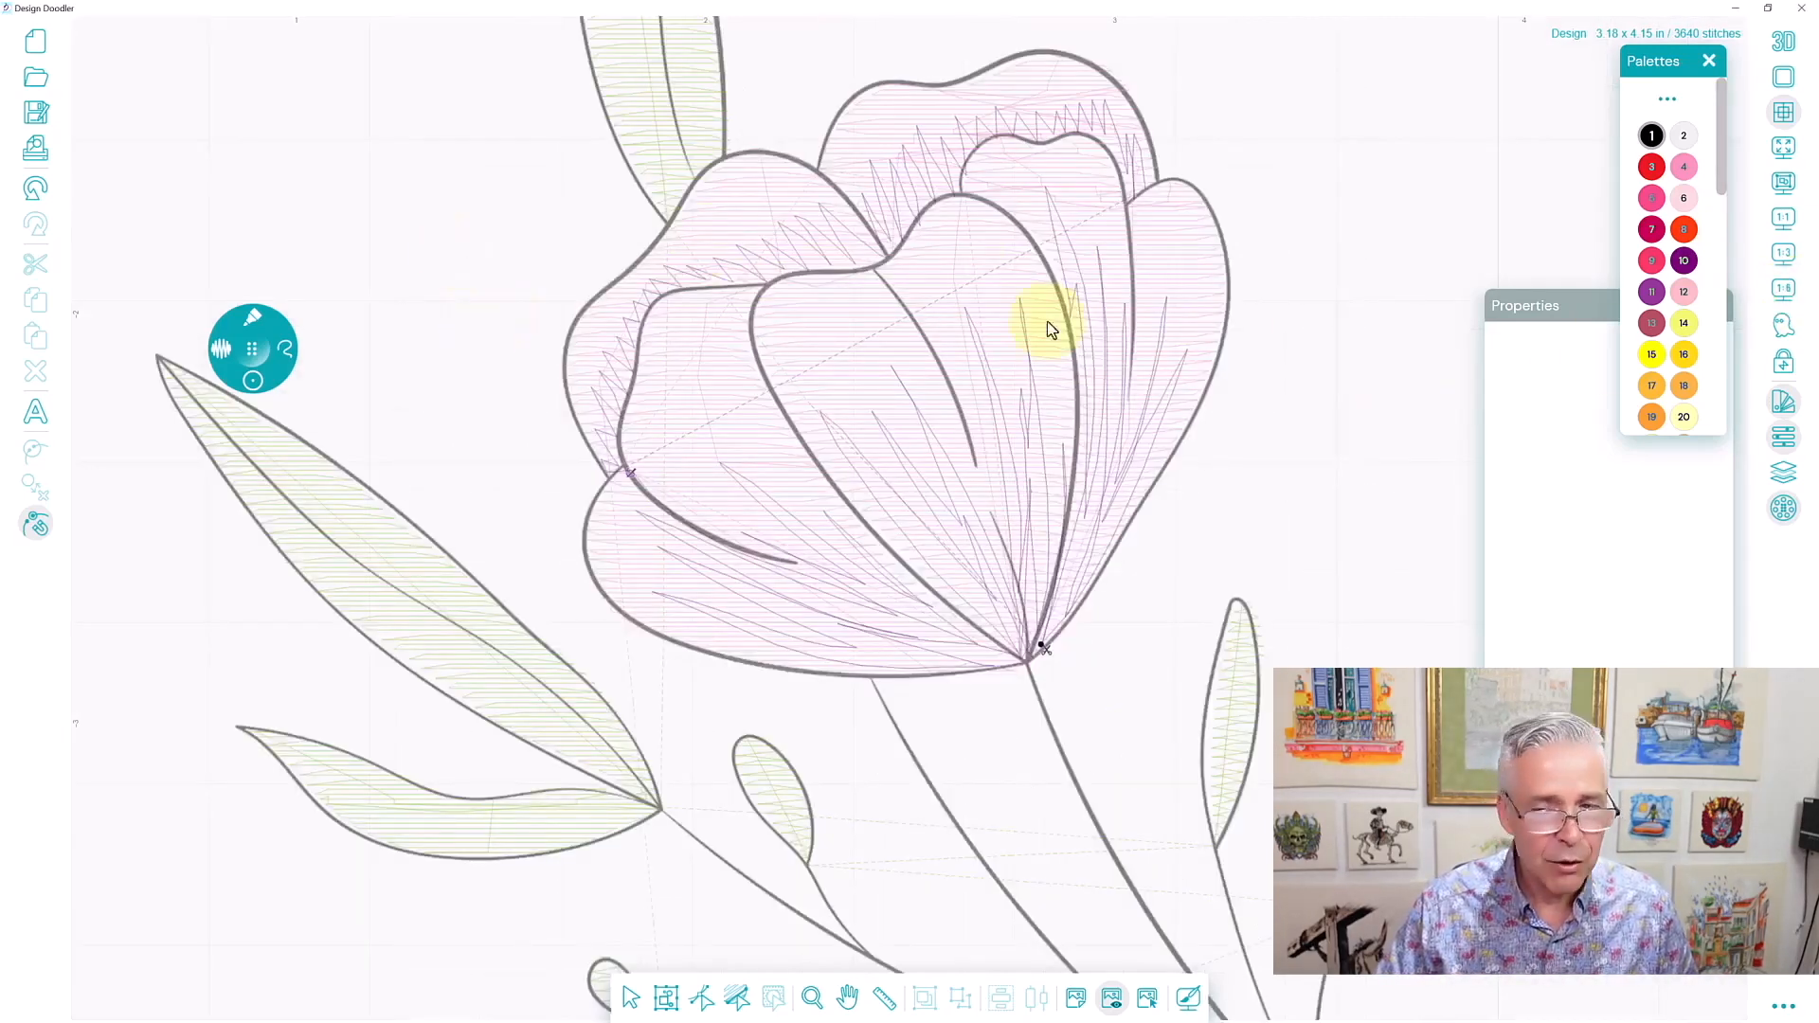
click(847, 998)
drag(812, 333, 1026, 815)
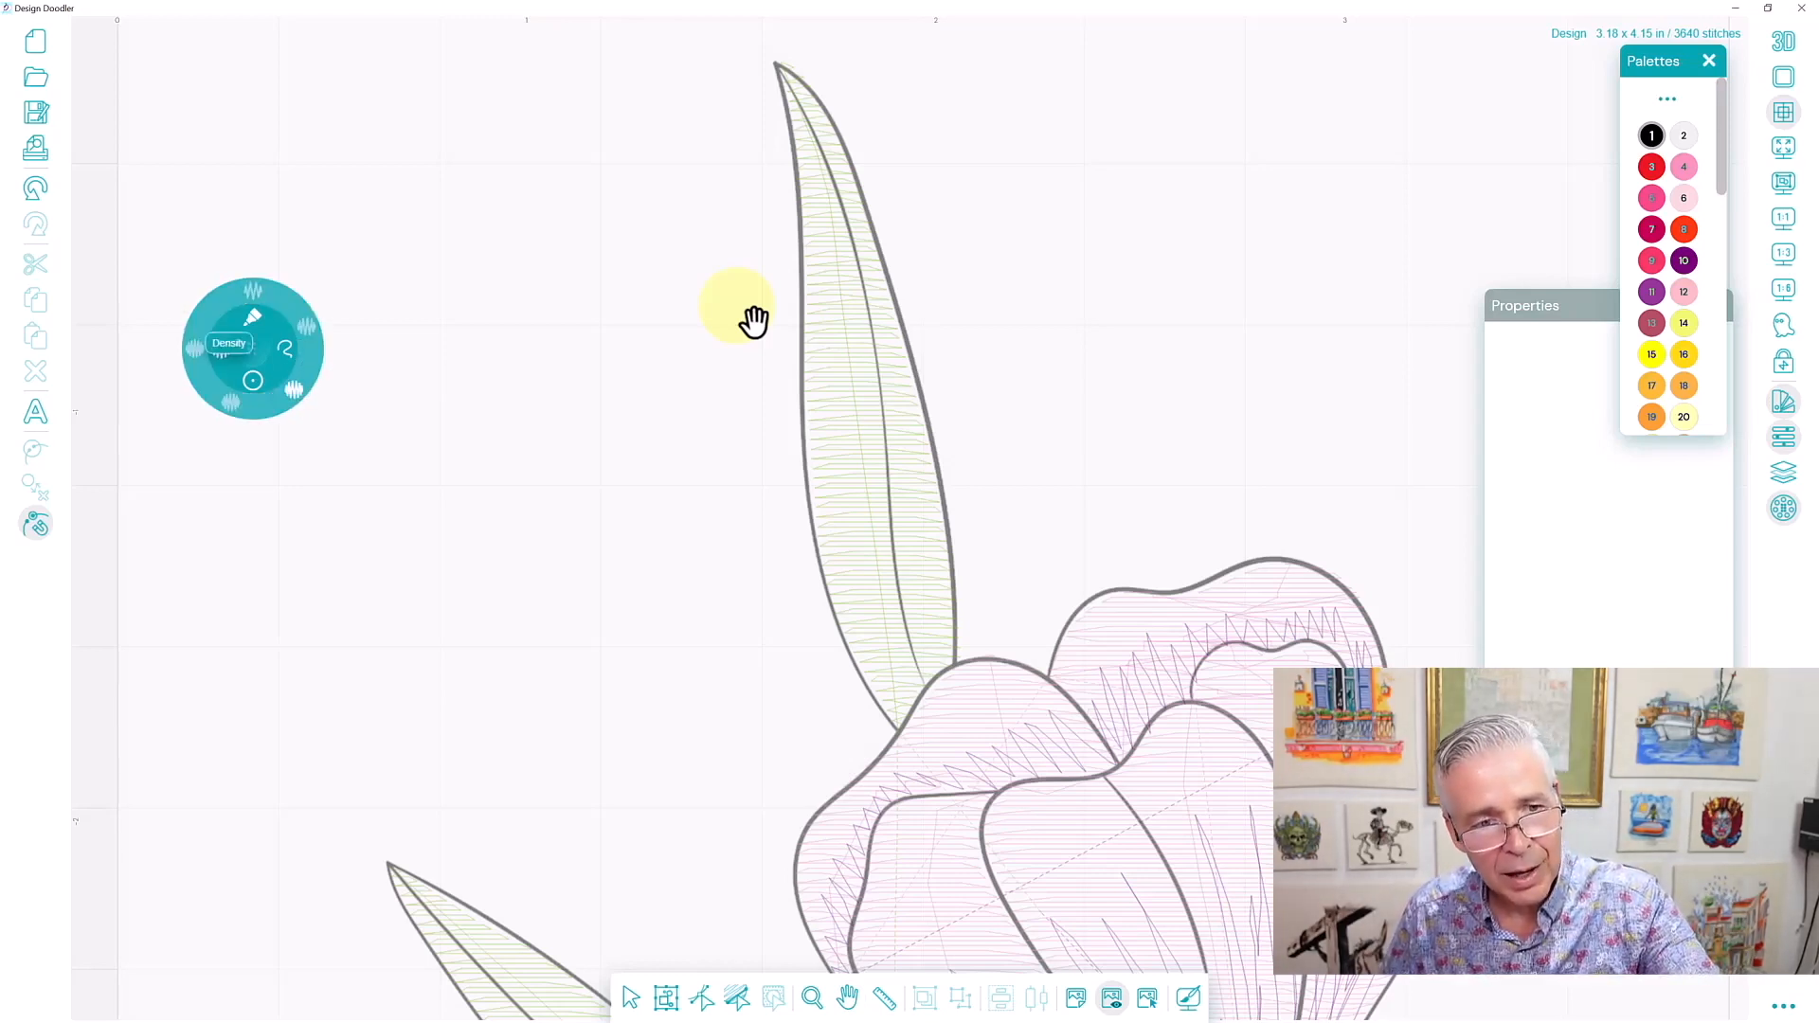
mouse_move(778, 70)
mouse_down()
mouse_move(871, 332)
mouse_move(934, 691)
mouse_up()
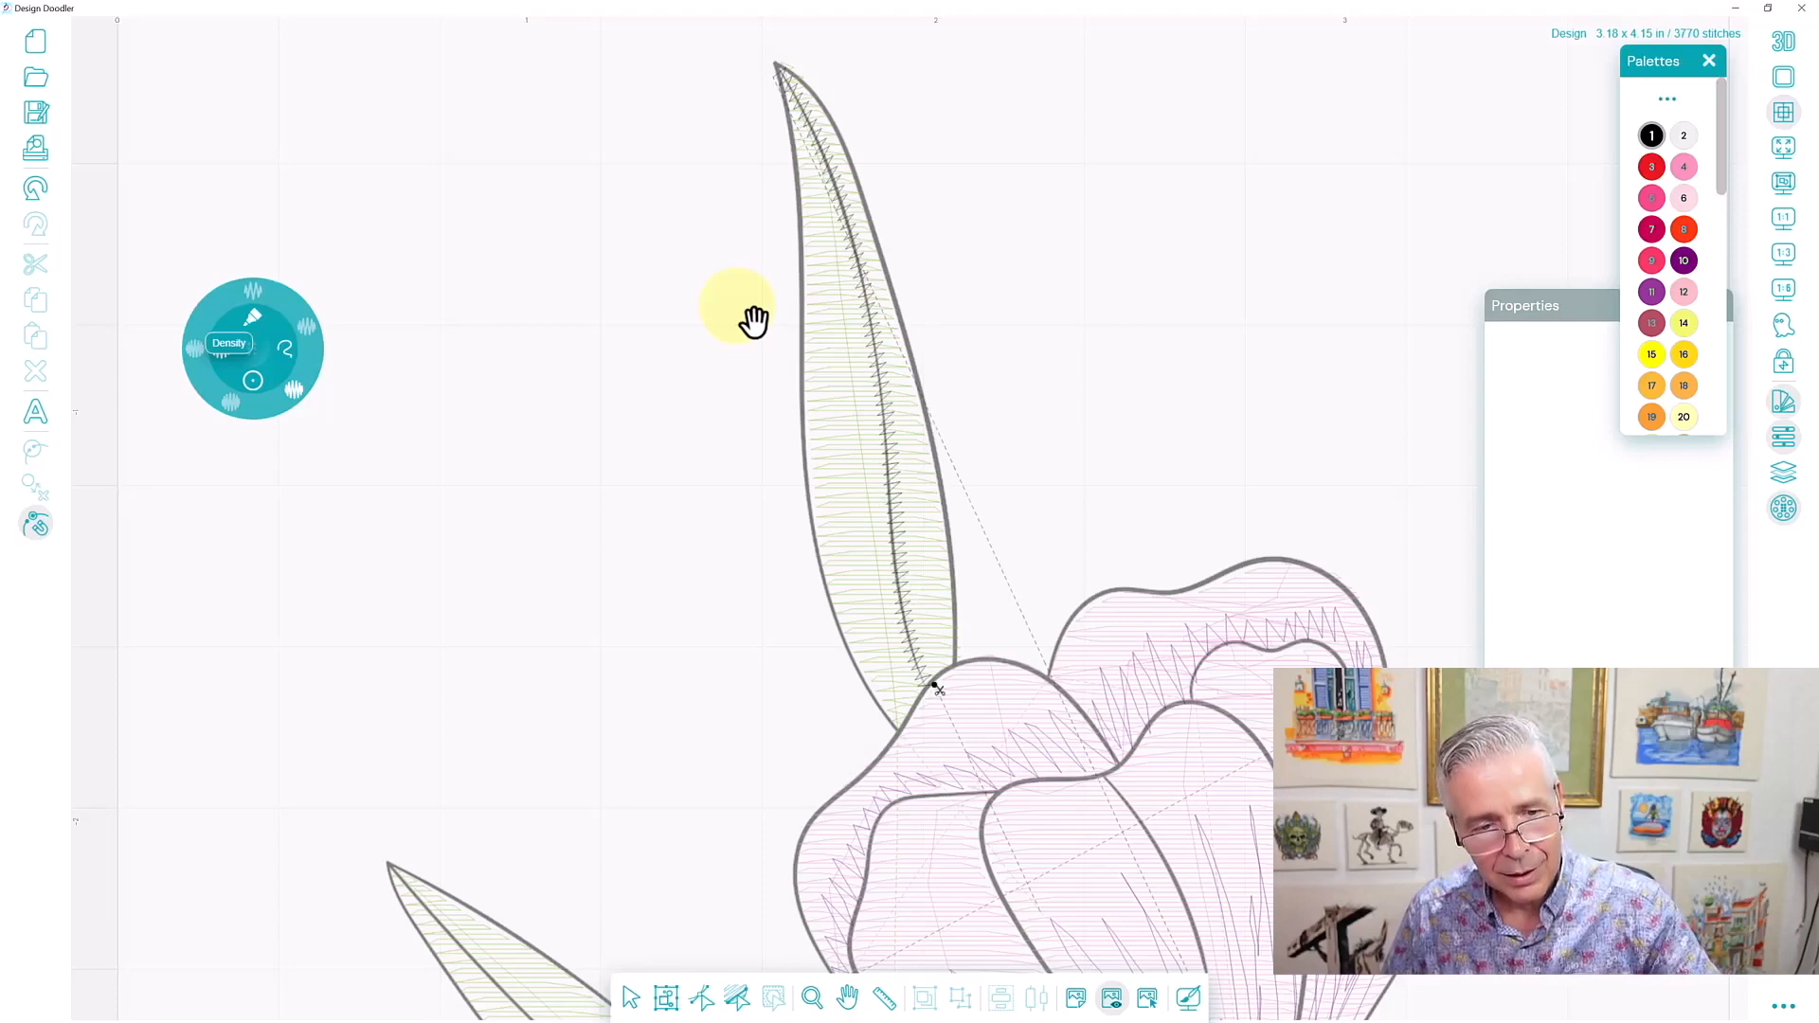
mouse_move(955, 668)
mouse_down()
mouse_move(919, 377)
mouse_move(828, 109)
mouse_move(773, 57)
mouse_move(802, 201)
mouse_move(820, 582)
mouse_move(903, 735)
mouse_up()
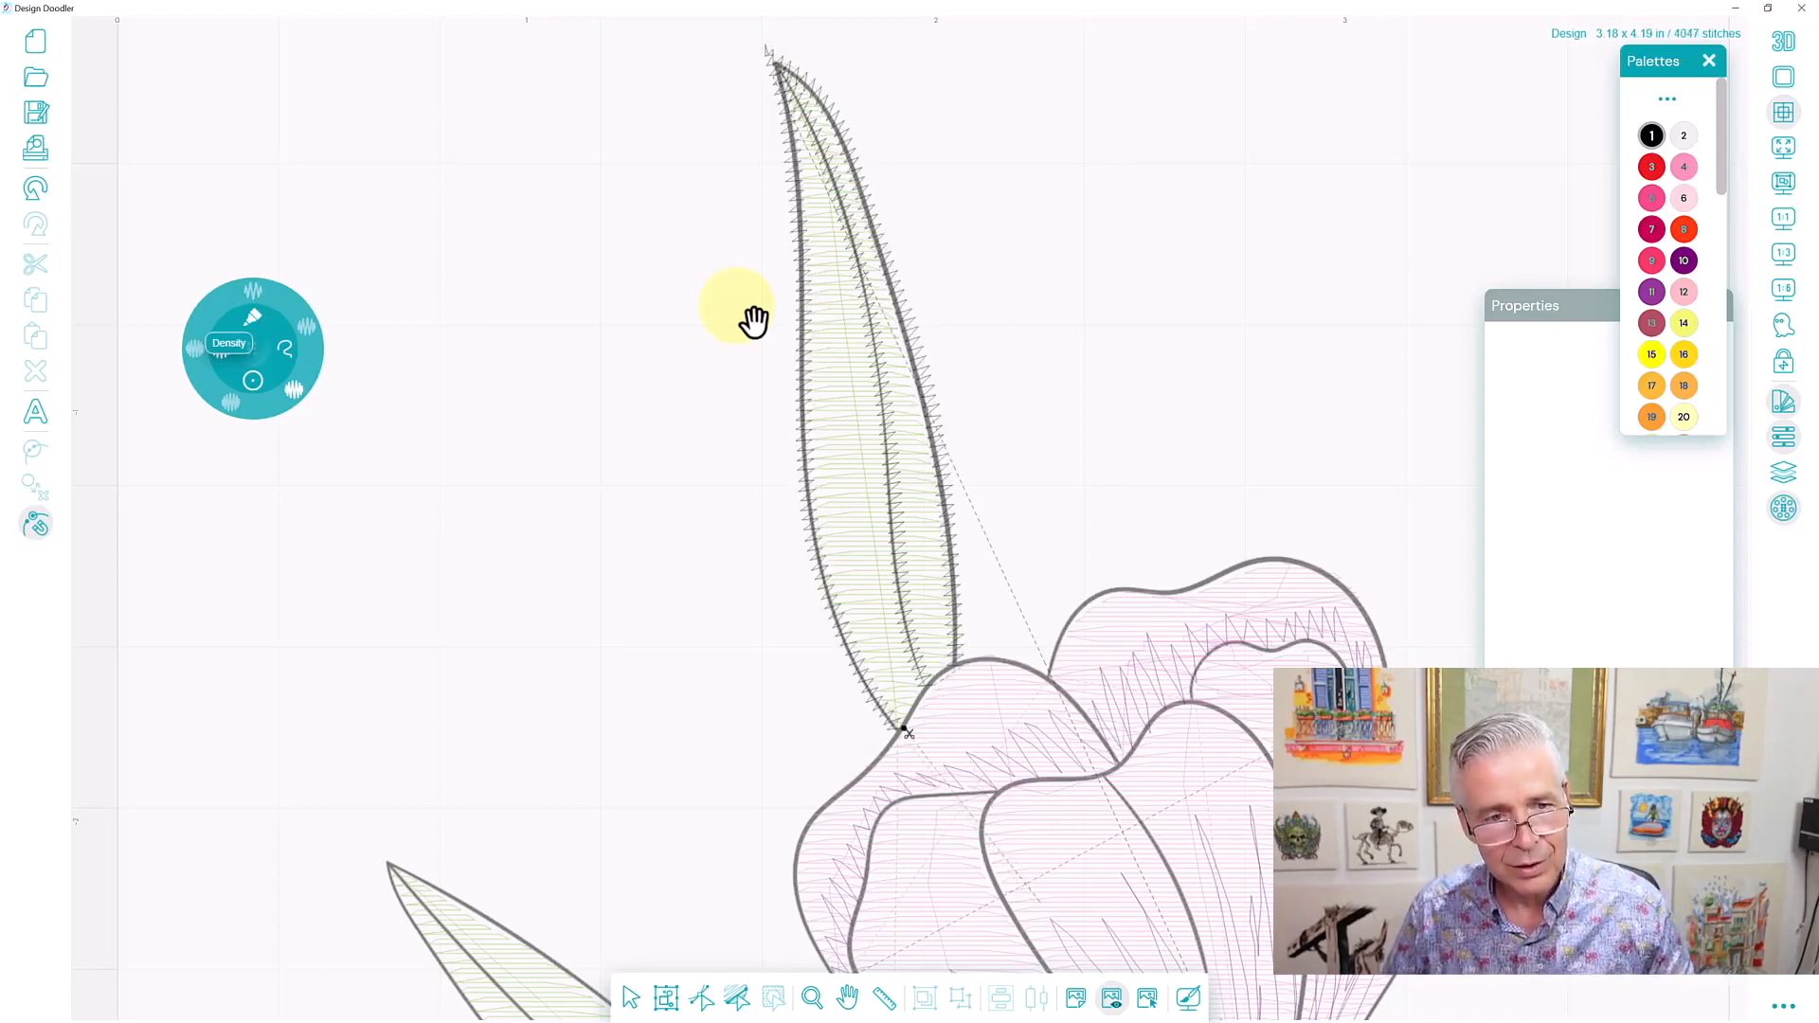
Choose the brush's stitch density, and trace the back left petal's outer edge and the front petal's inner crease line.
key(z)
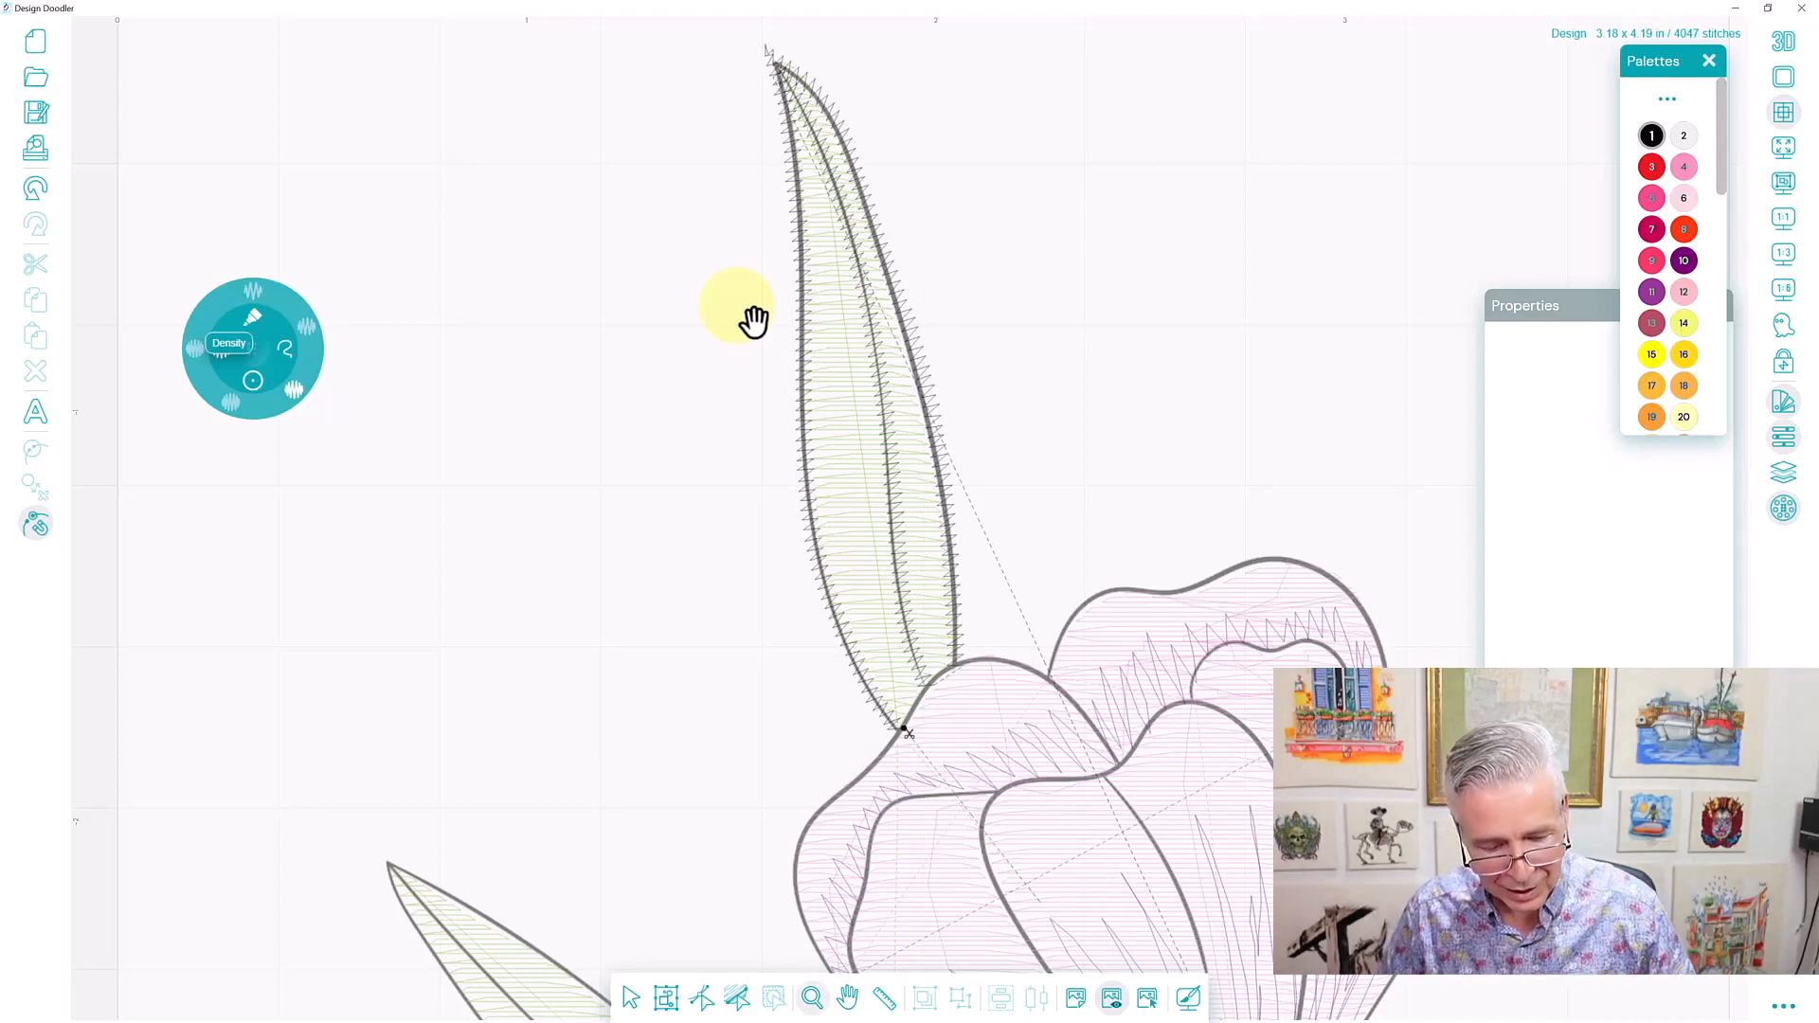
scroll(737, 305, up, 1)
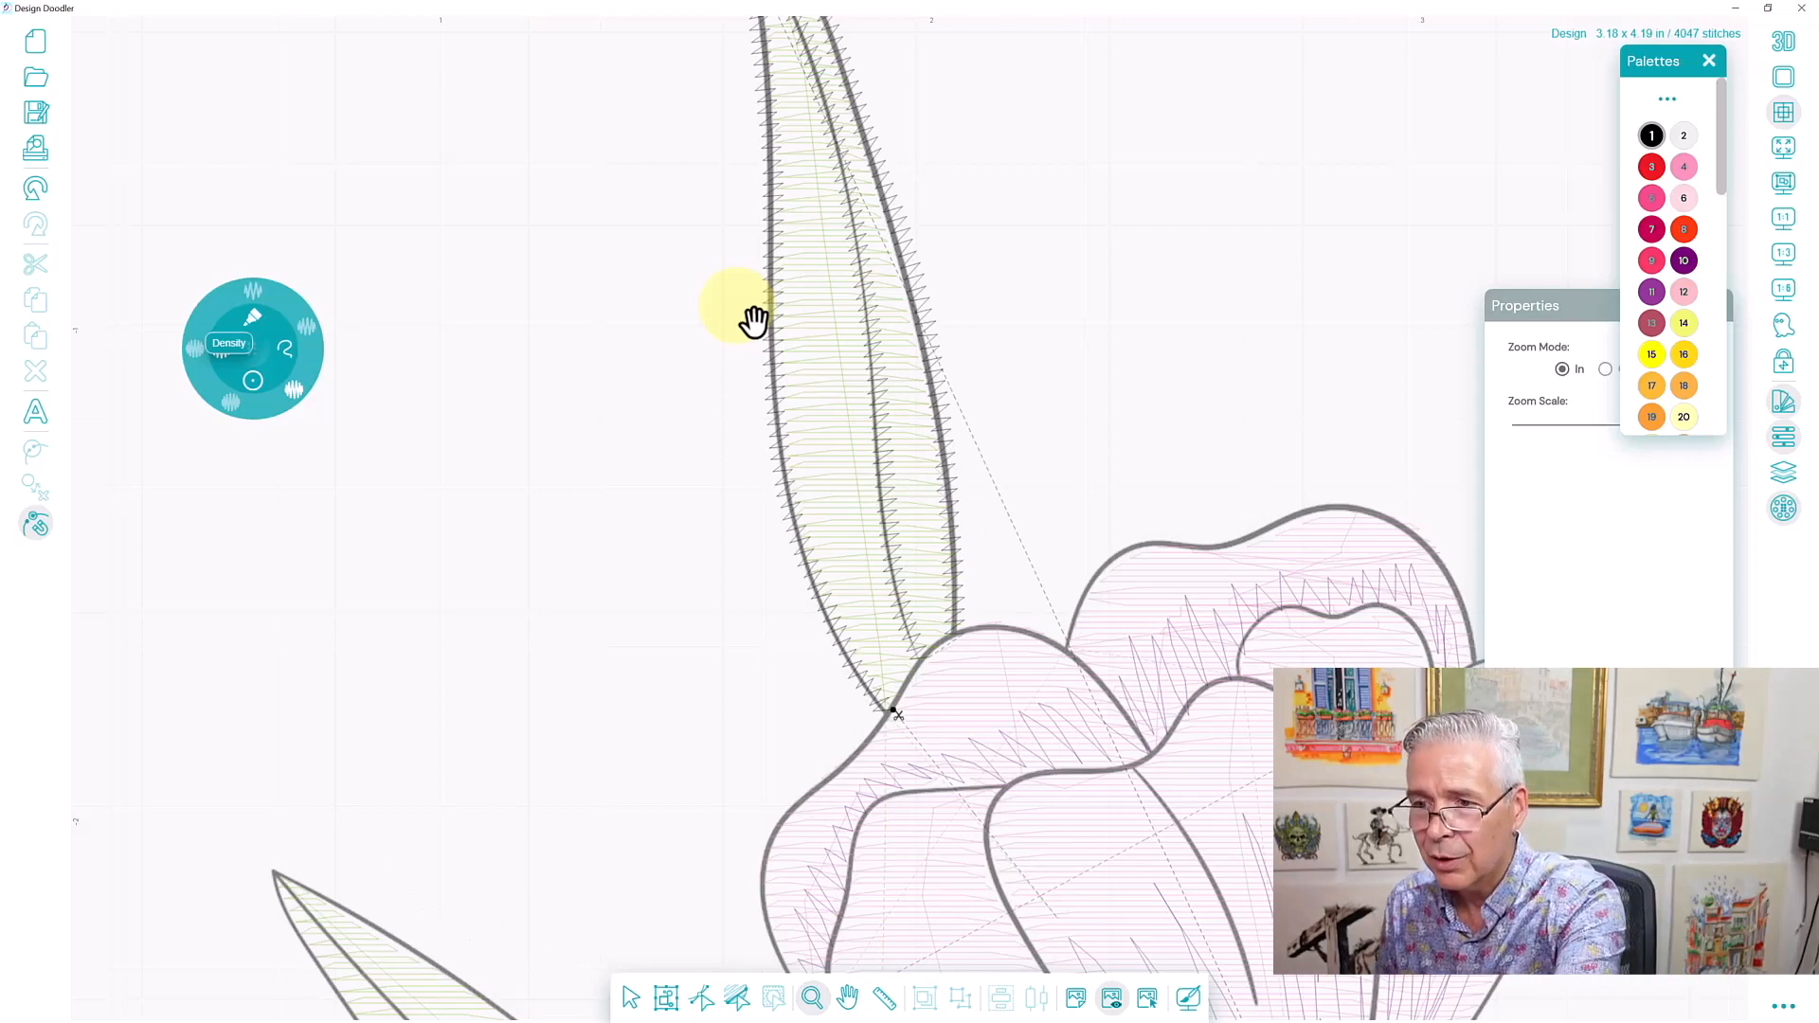
scroll(753, 322, down, 1)
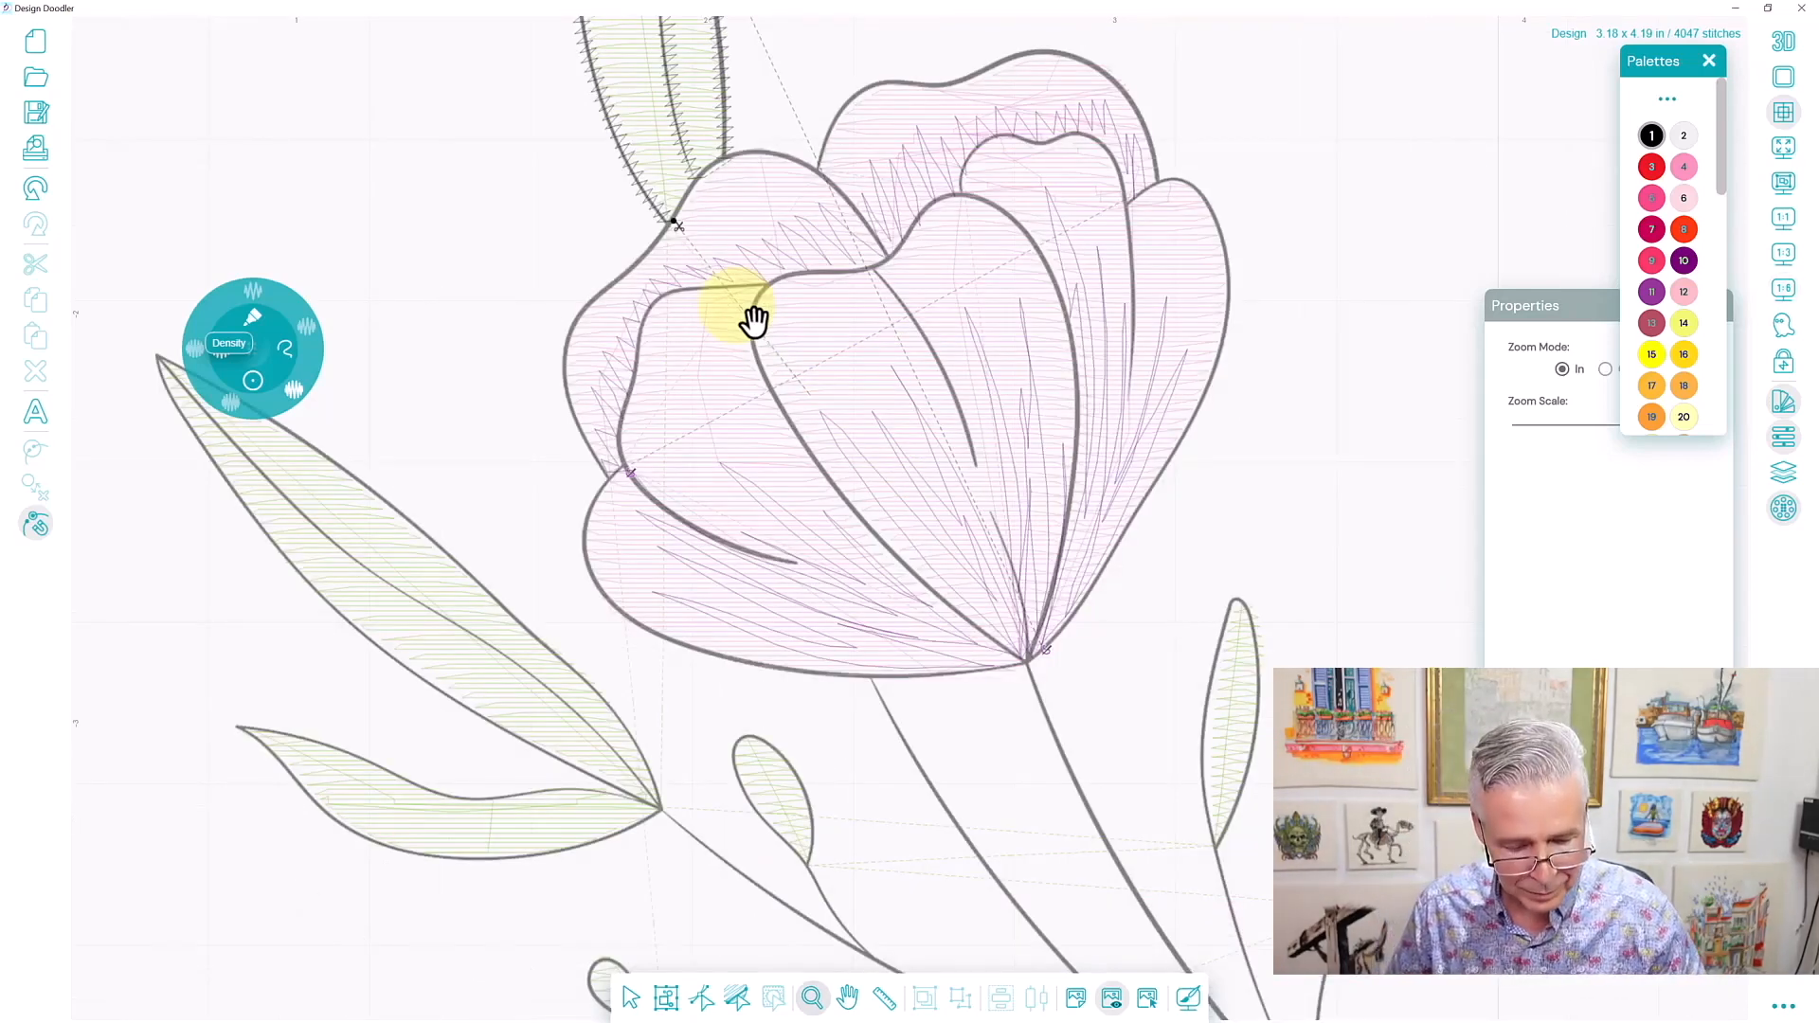
click(293, 390)
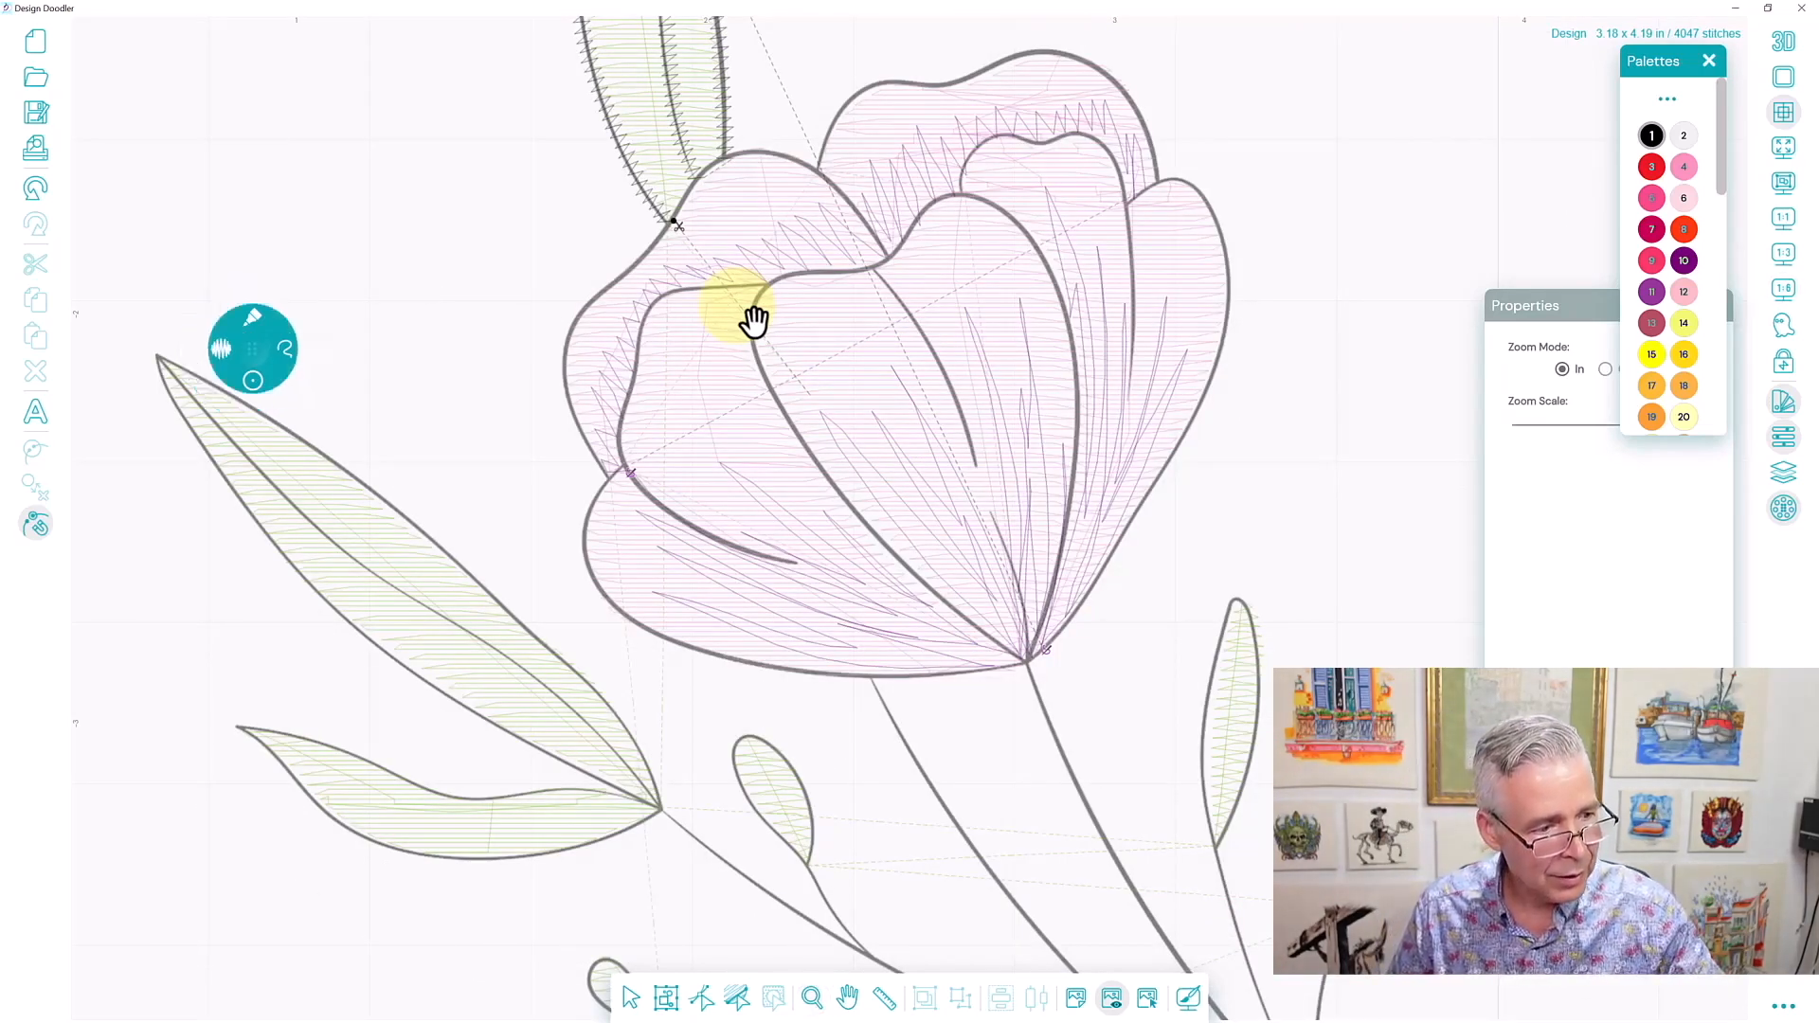
click(221, 348)
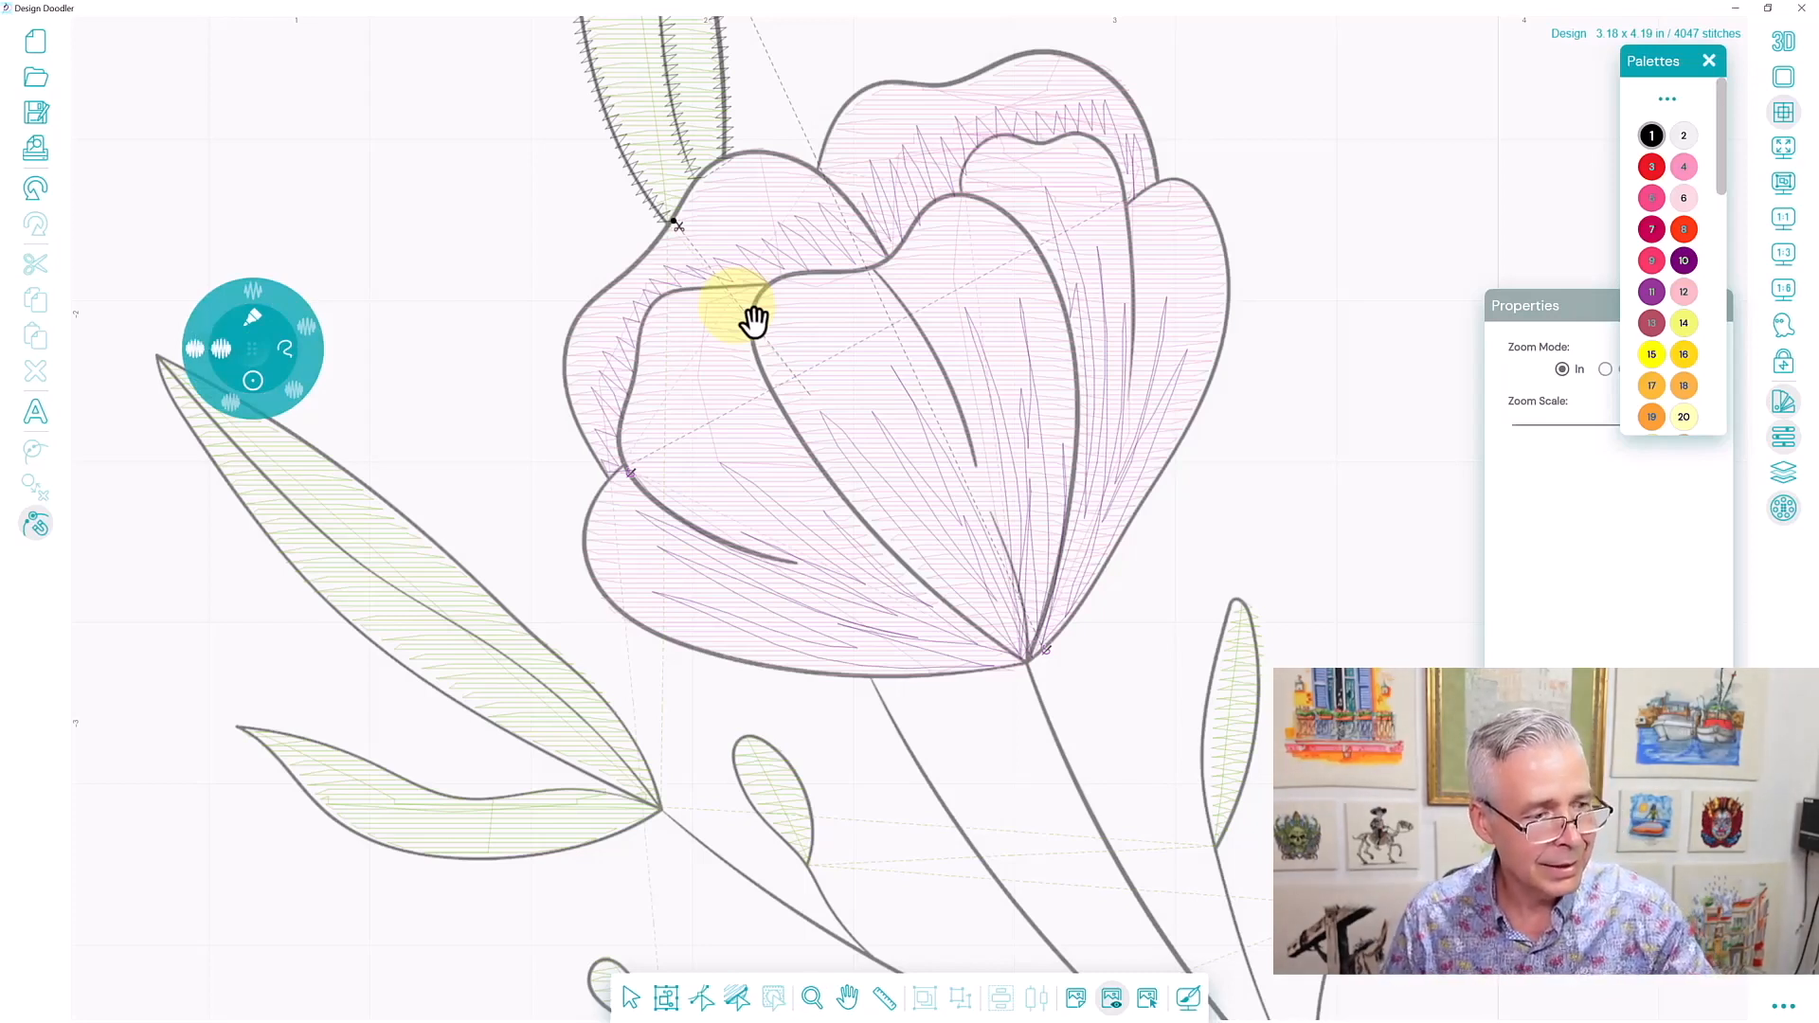
click(294, 389)
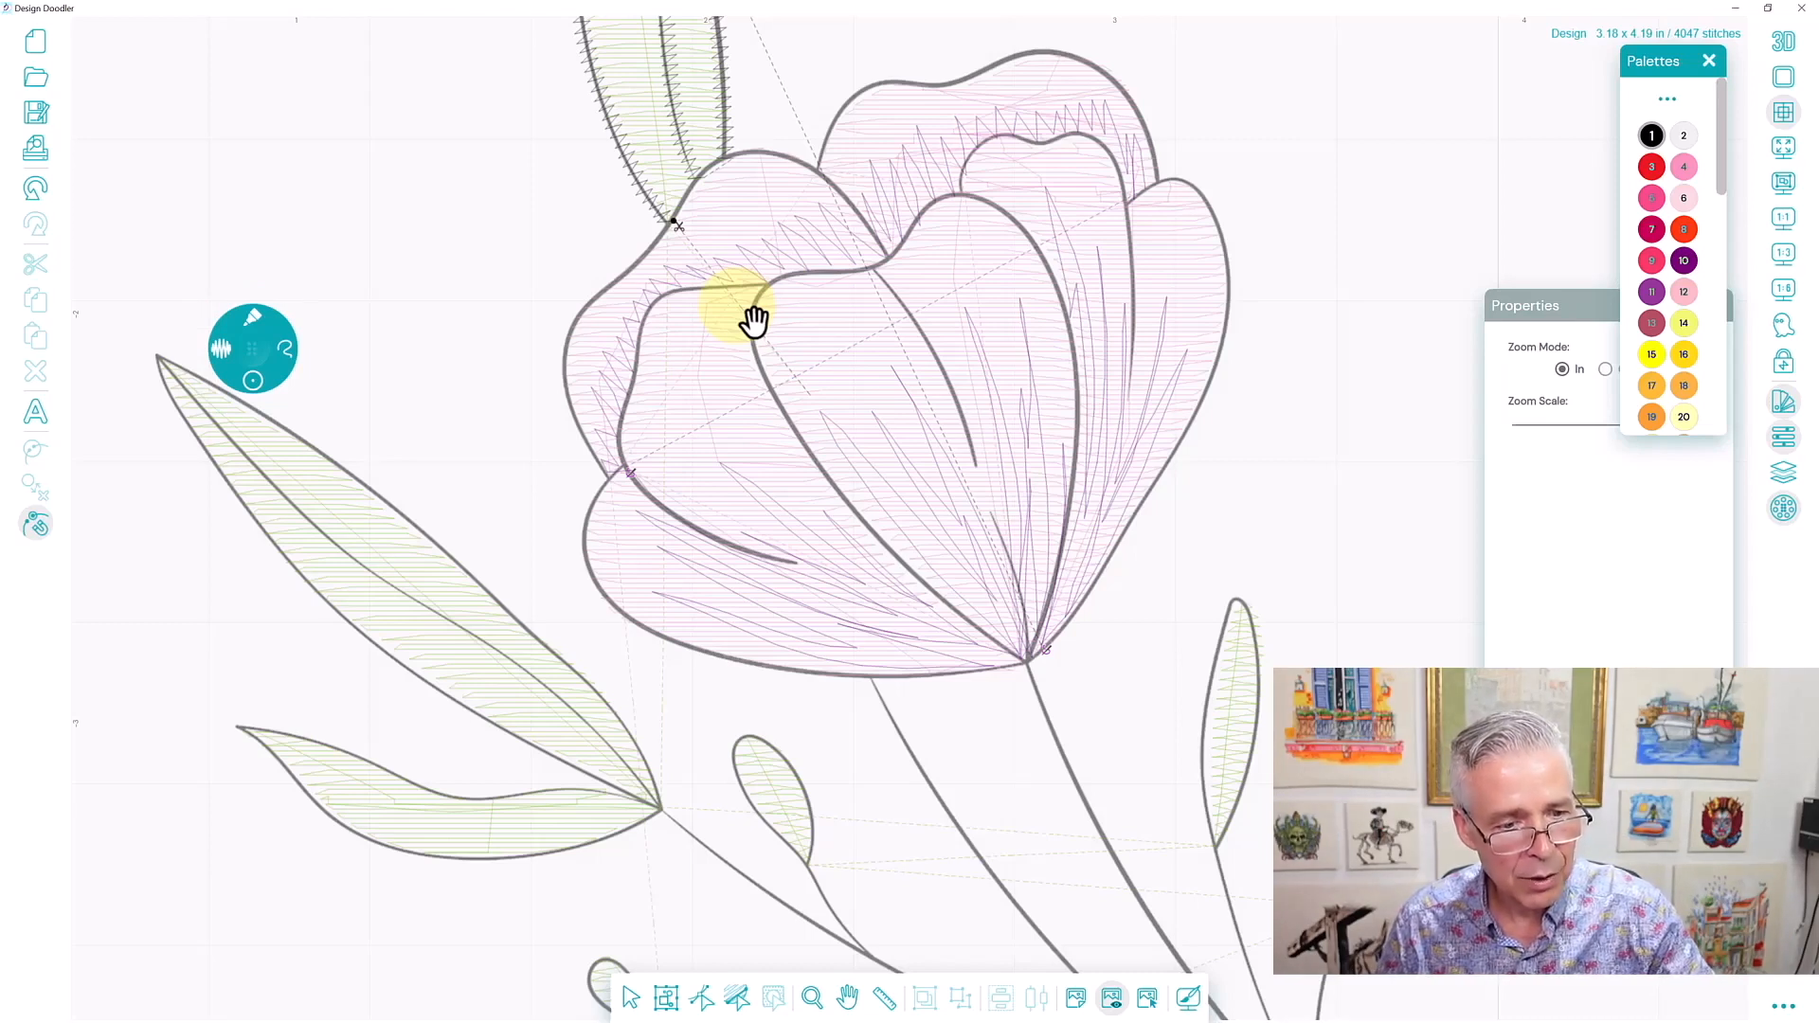
mouse_move(609, 480)
mouse_down()
mouse_move(576, 438)
mouse_move(554, 331)
mouse_move(701, 176)
mouse_move(746, 151)
mouse_move(815, 178)
mouse_move(896, 259)
mouse_up()
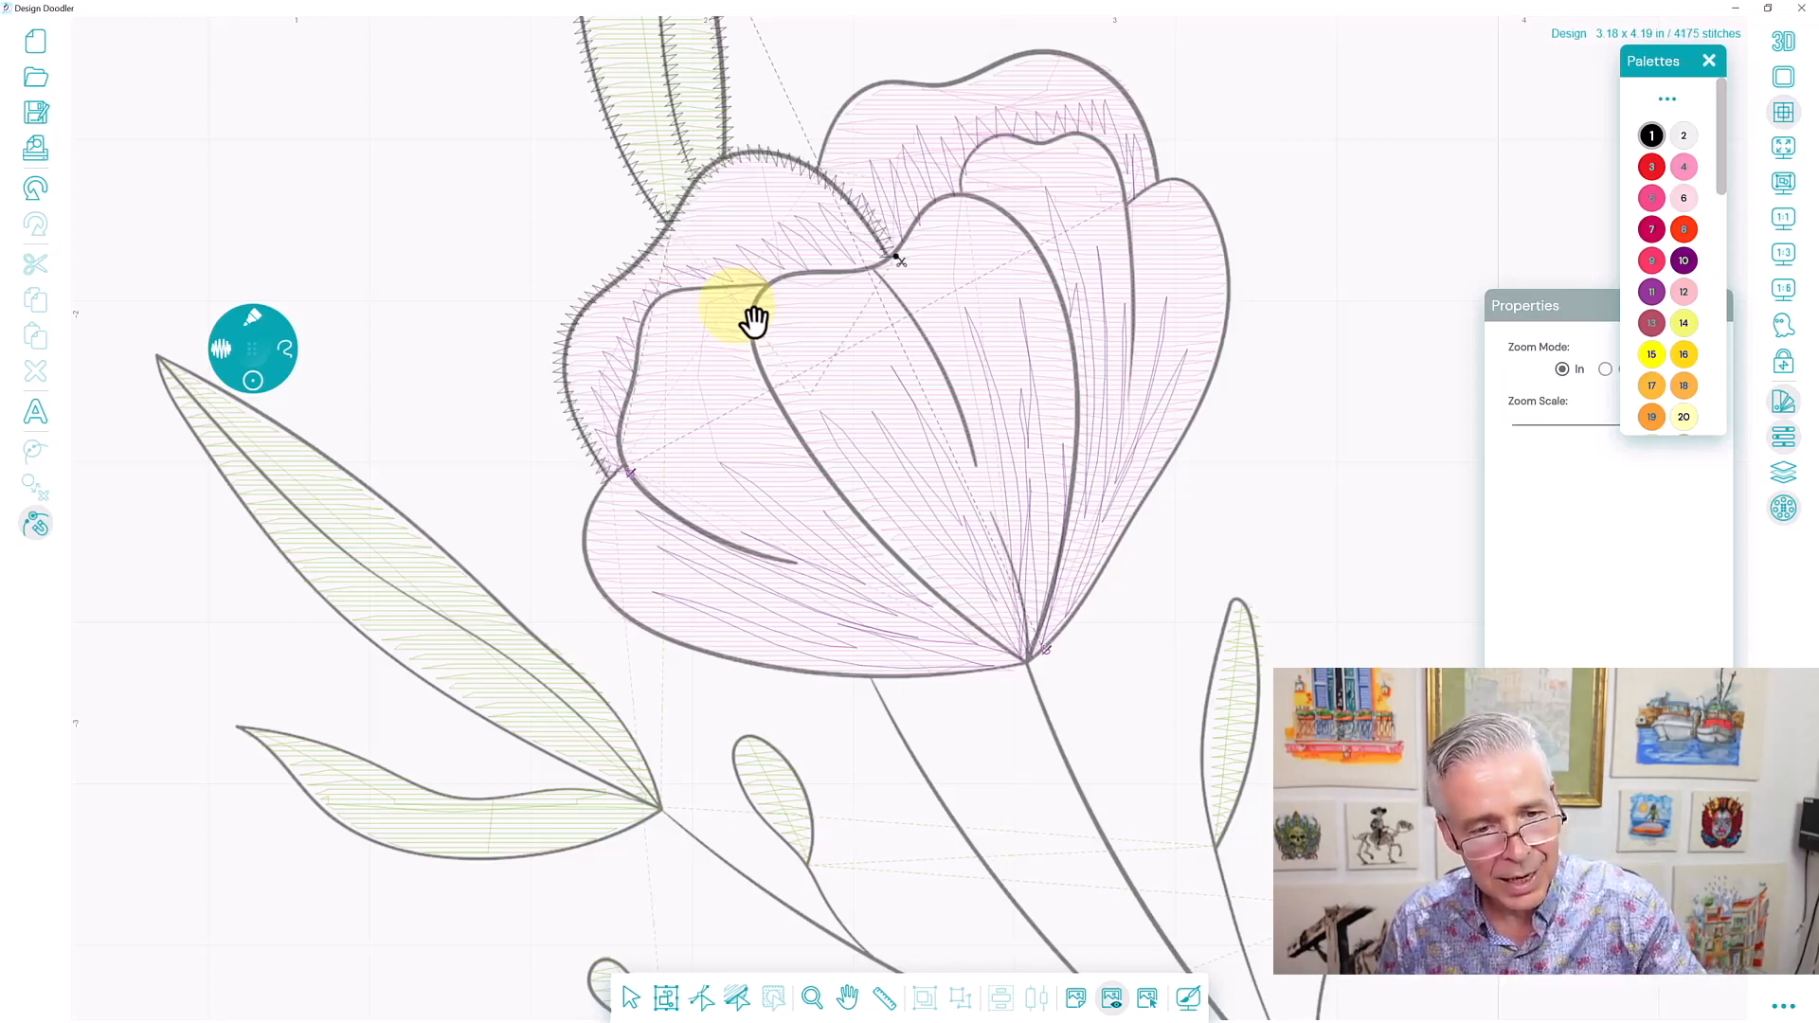
drag(896, 259, 981, 472)
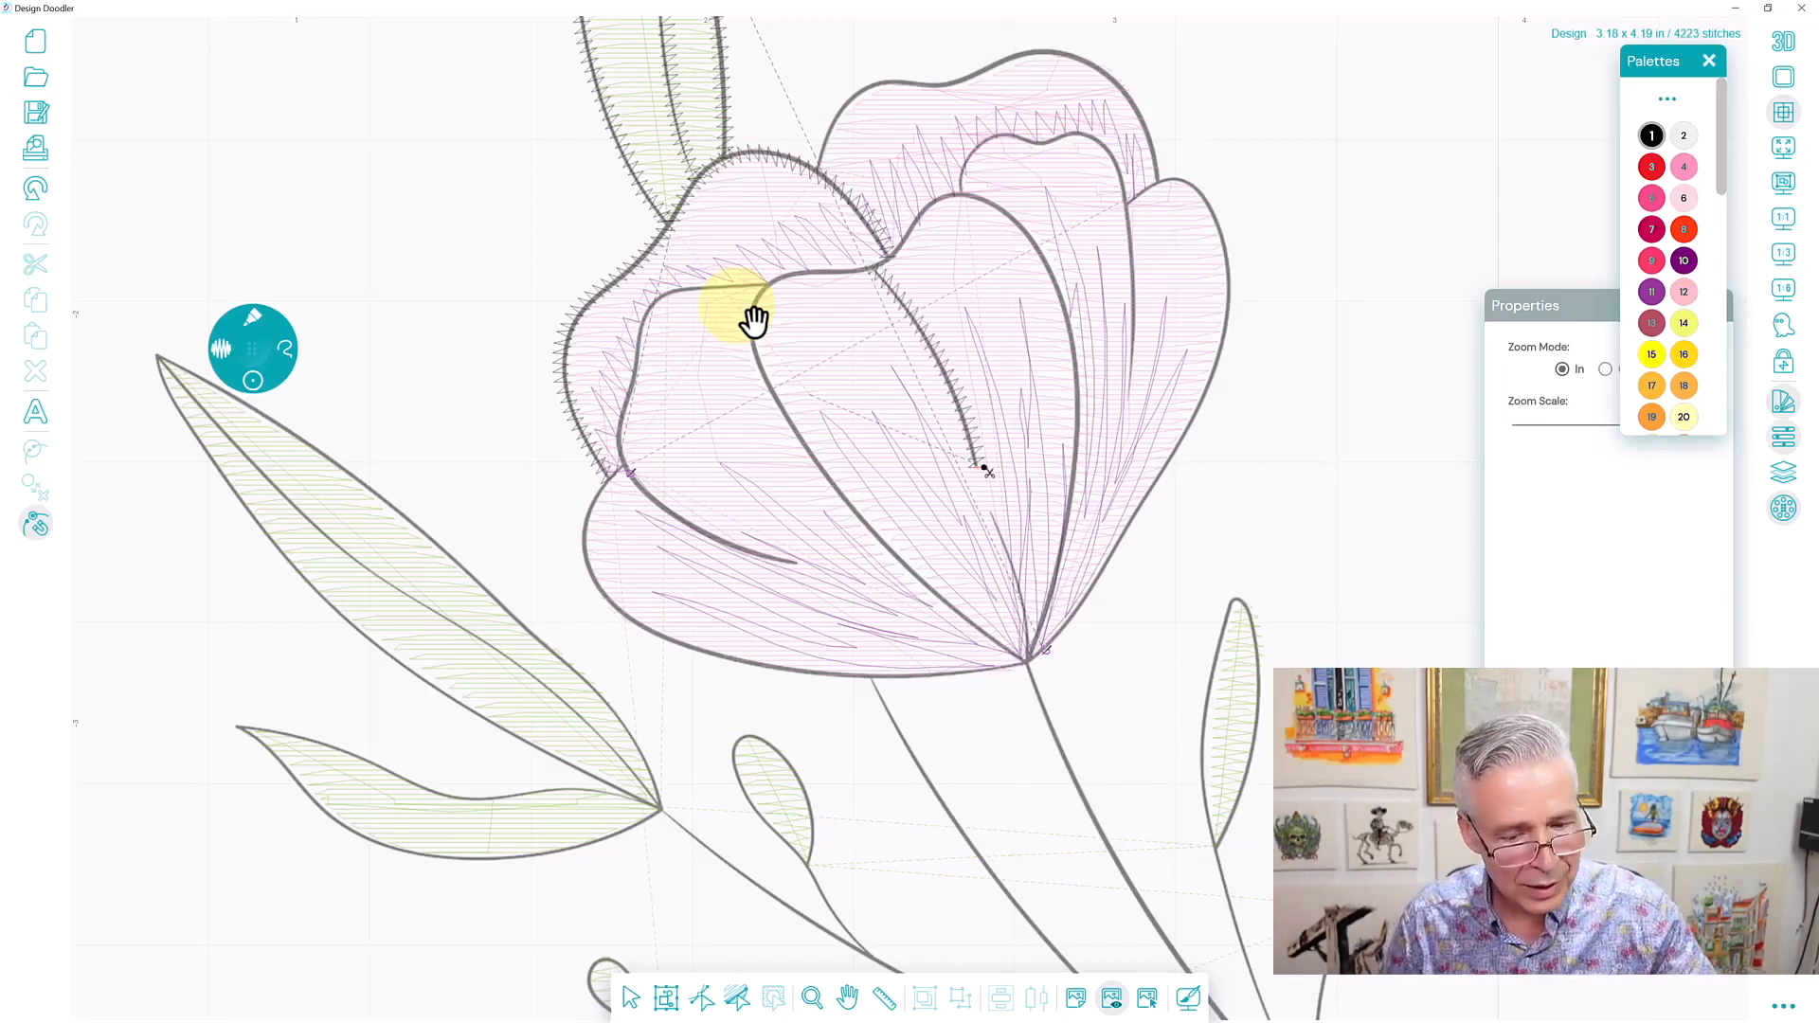
Trace the outlines of the front, upper back, right and lower left petals, including the inner folds beside the front petal.
mouse_move(1026, 661)
mouse_down()
mouse_move(843, 500)
mouse_move(751, 346)
mouse_move(783, 276)
mouse_move(886, 261)
mouse_move(935, 199)
mouse_move(981, 194)
mouse_move(1023, 232)
mouse_move(1077, 346)
mouse_move(1070, 502)
mouse_move(1027, 660)
mouse_up()
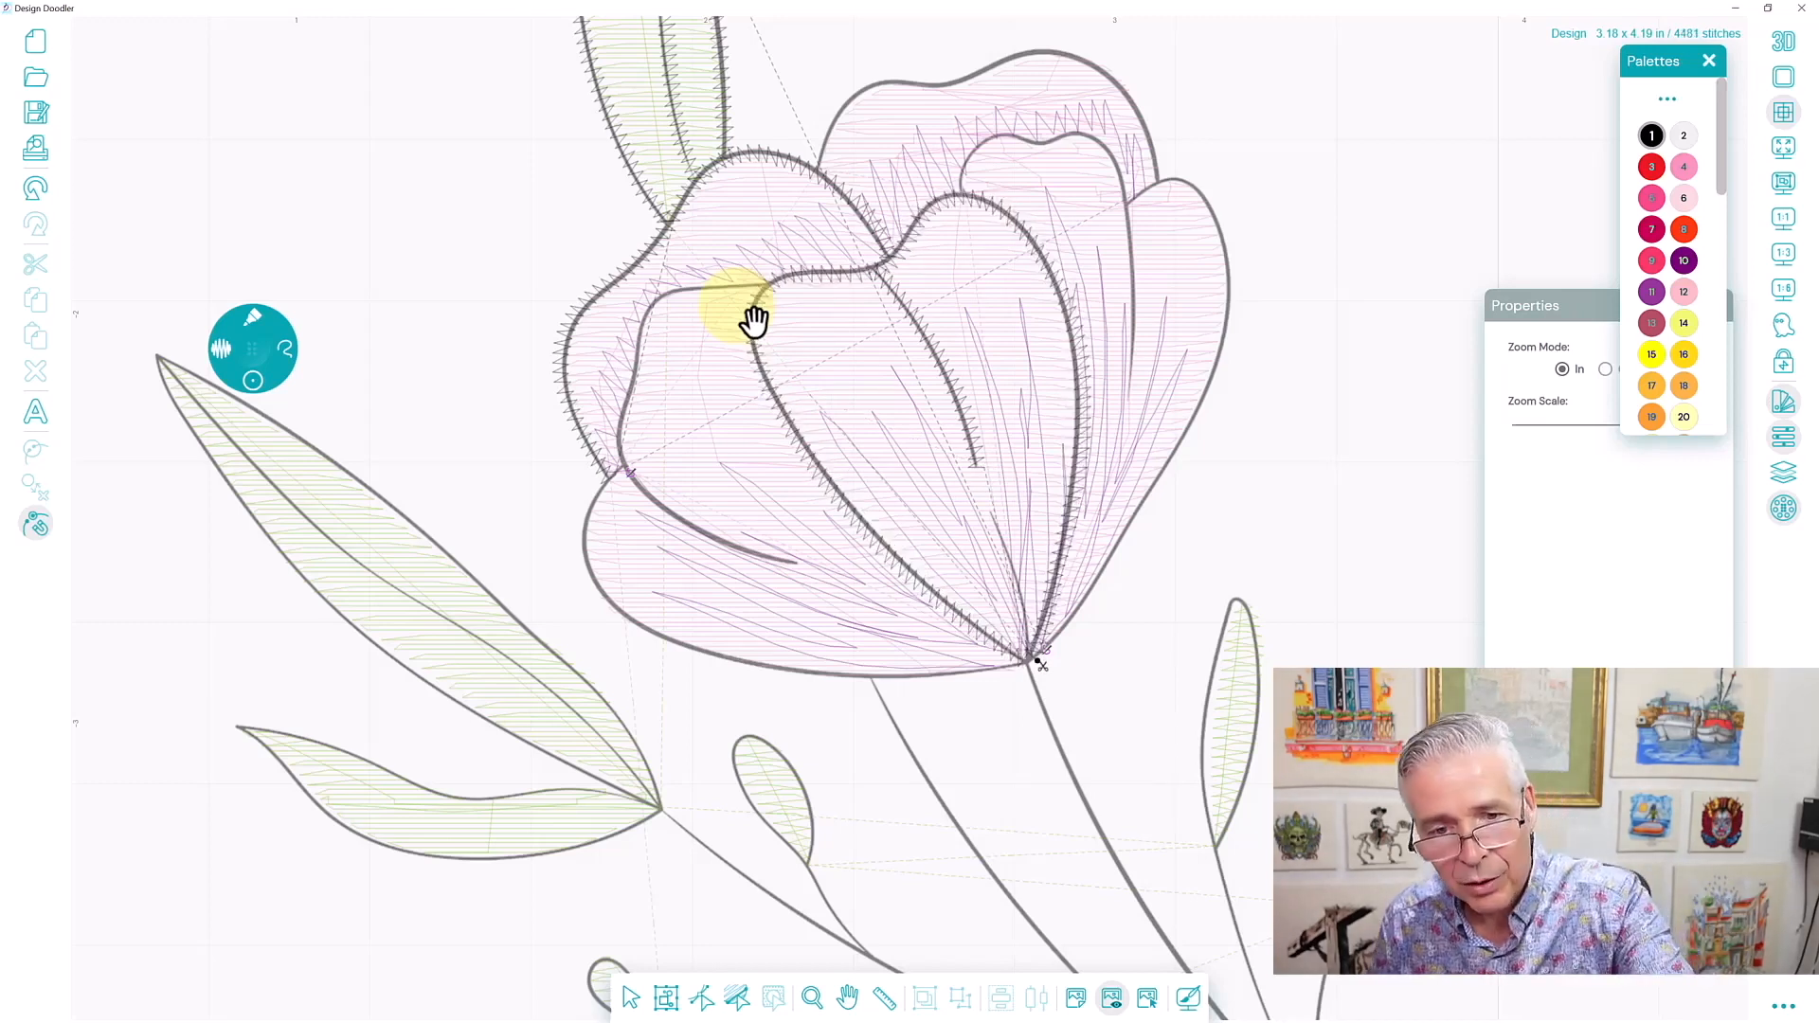
mouse_move(813, 174)
mouse_down()
mouse_move(841, 104)
mouse_move(876, 80)
mouse_move(961, 85)
mouse_move(1043, 45)
mouse_move(1130, 100)
mouse_move(1167, 180)
mouse_up()
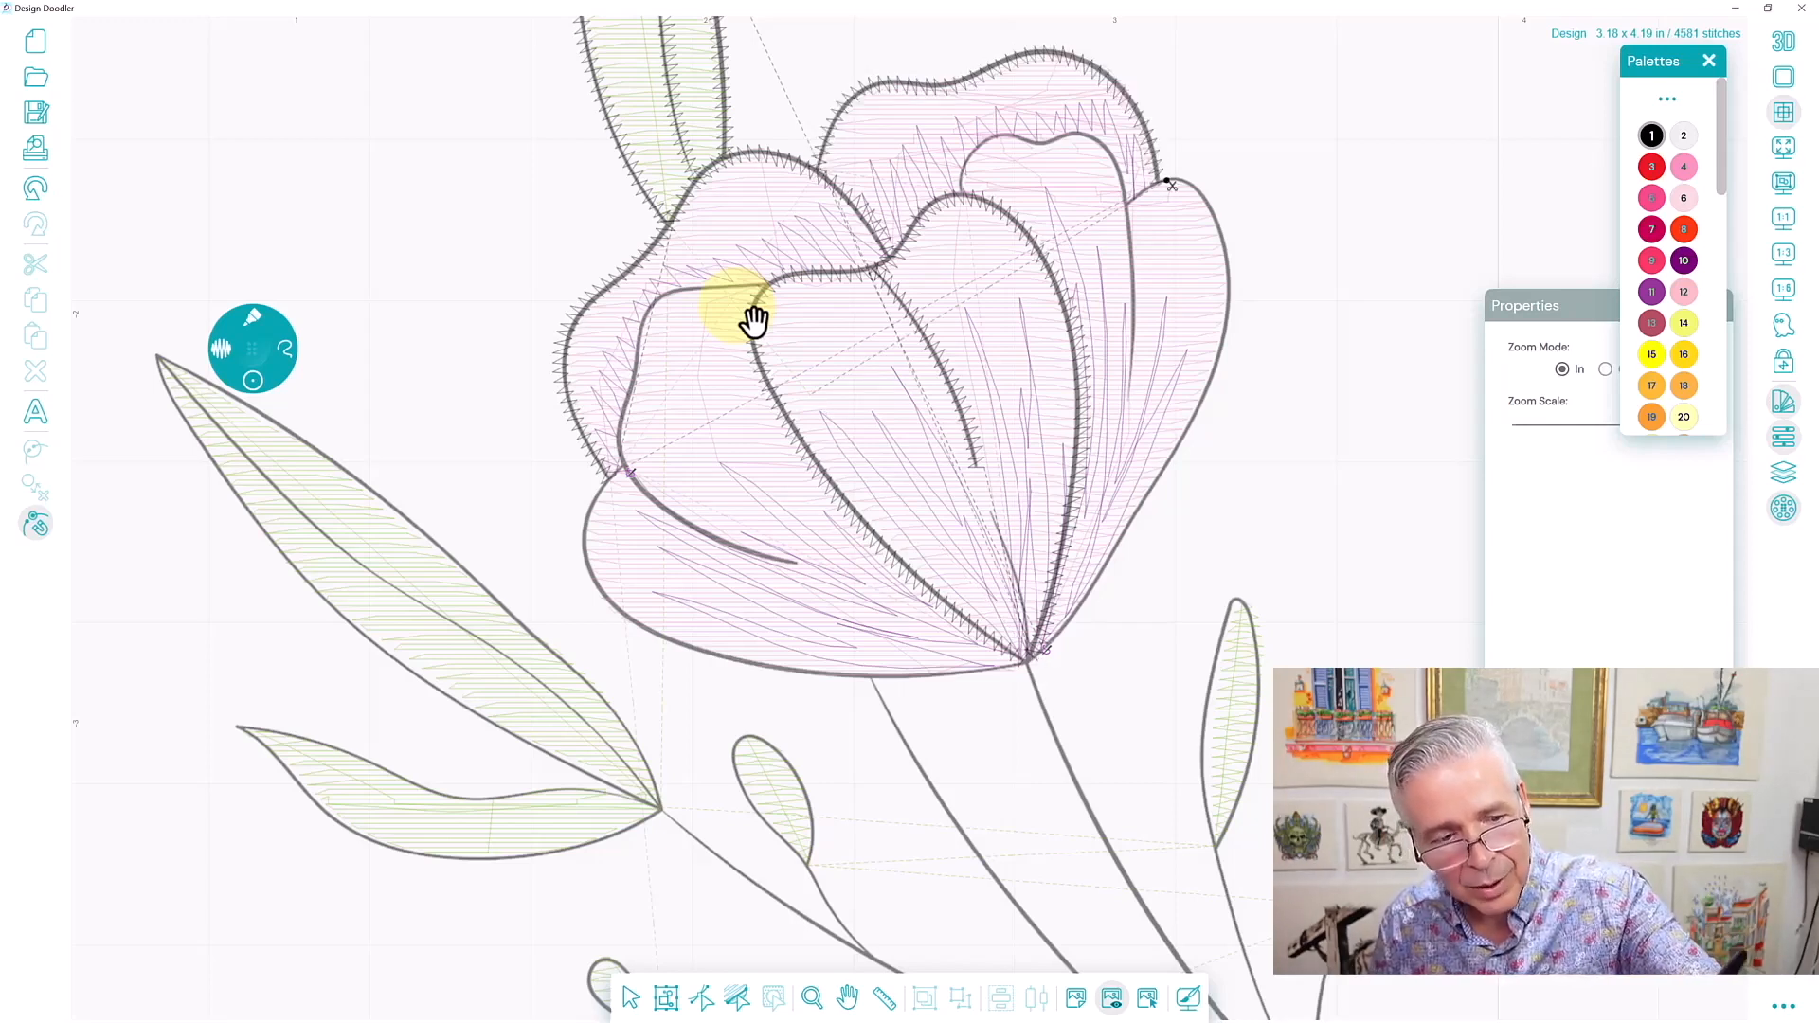
mouse_move(1119, 208)
mouse_down()
mouse_move(1165, 181)
mouse_move(1207, 202)
mouse_move(1222, 351)
mouse_move(1079, 607)
mouse_move(1025, 661)
mouse_move(863, 678)
mouse_move(678, 641)
mouse_move(582, 562)
mouse_move(580, 519)
mouse_move(622, 460)
mouse_up()
mouse_move(803, 564)
mouse_down()
mouse_move(671, 521)
mouse_move(618, 450)
mouse_move(645, 308)
mouse_move(765, 279)
mouse_up()
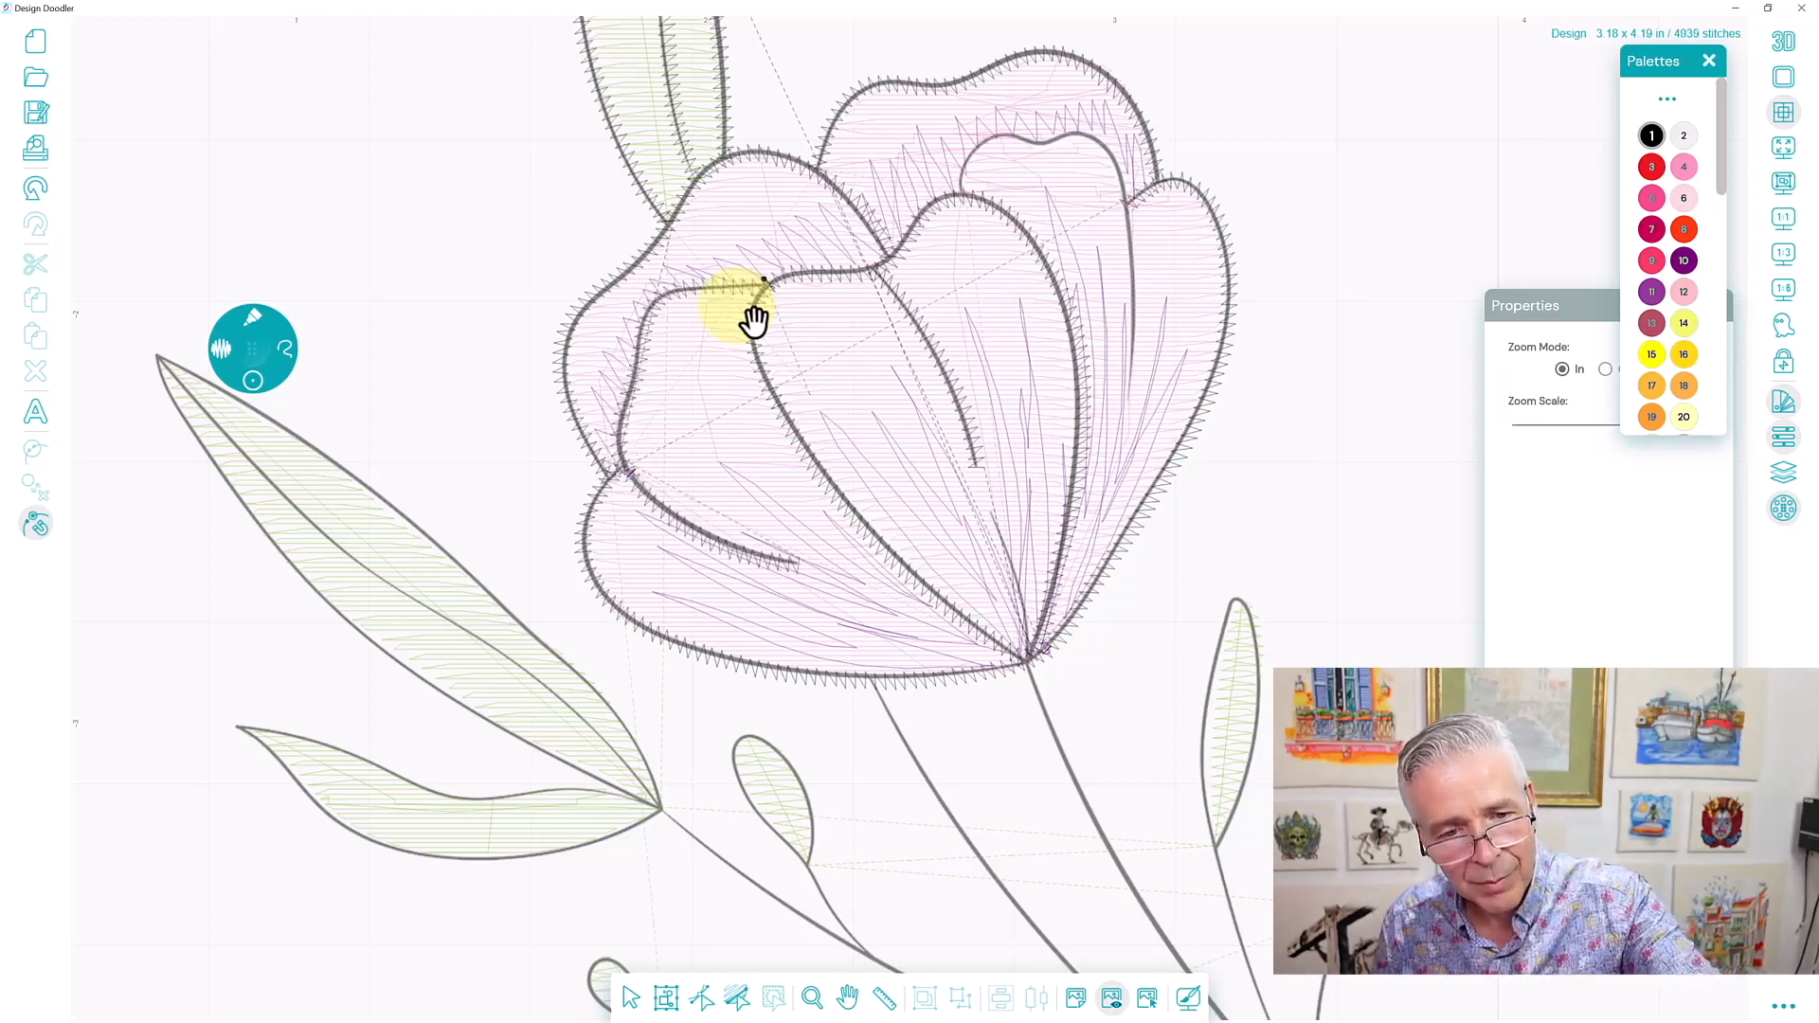
mouse_move(959, 197)
mouse_down()
mouse_move(959, 157)
mouse_move(995, 132)
mouse_move(1094, 140)
mouse_move(1126, 225)
mouse_move(1137, 414)
mouse_up()
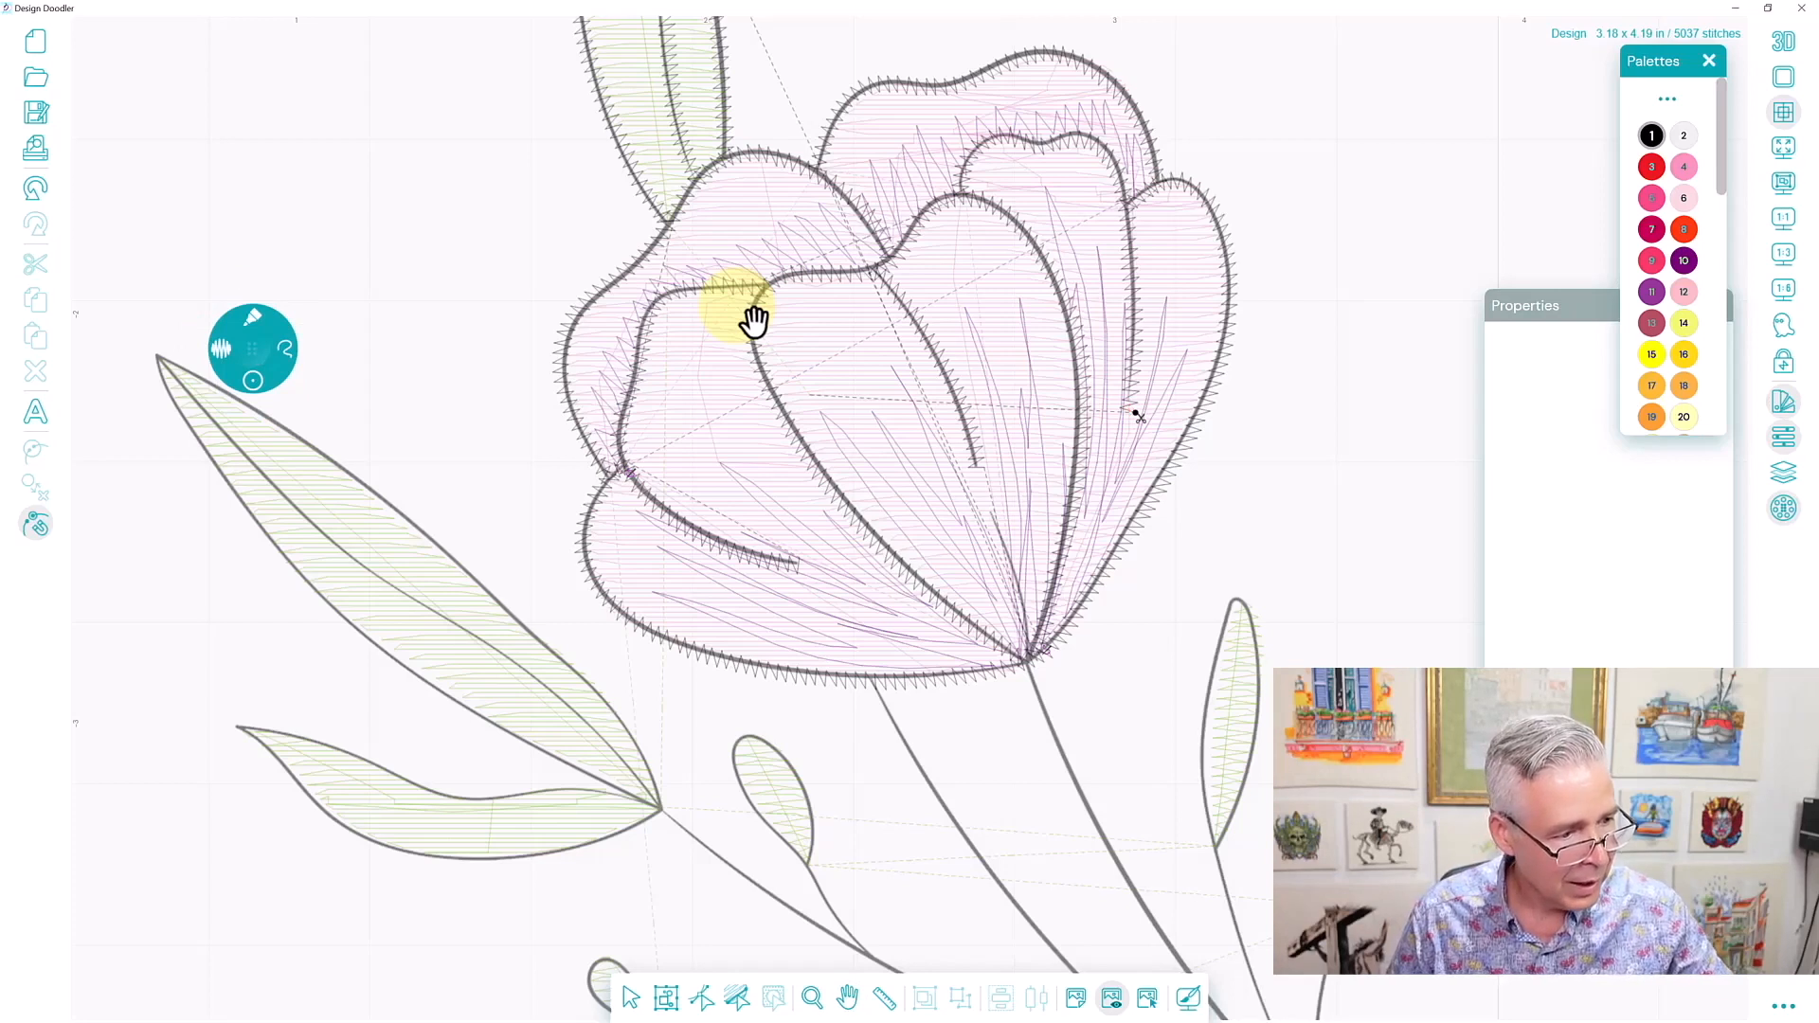
Trace the two left leaves with the large leaf's vein, and continue along their branch to the flower stem.
mouse_move(158, 358)
mouse_down()
mouse_move(342, 550)
mouse_move(563, 704)
mouse_move(658, 798)
mouse_up()
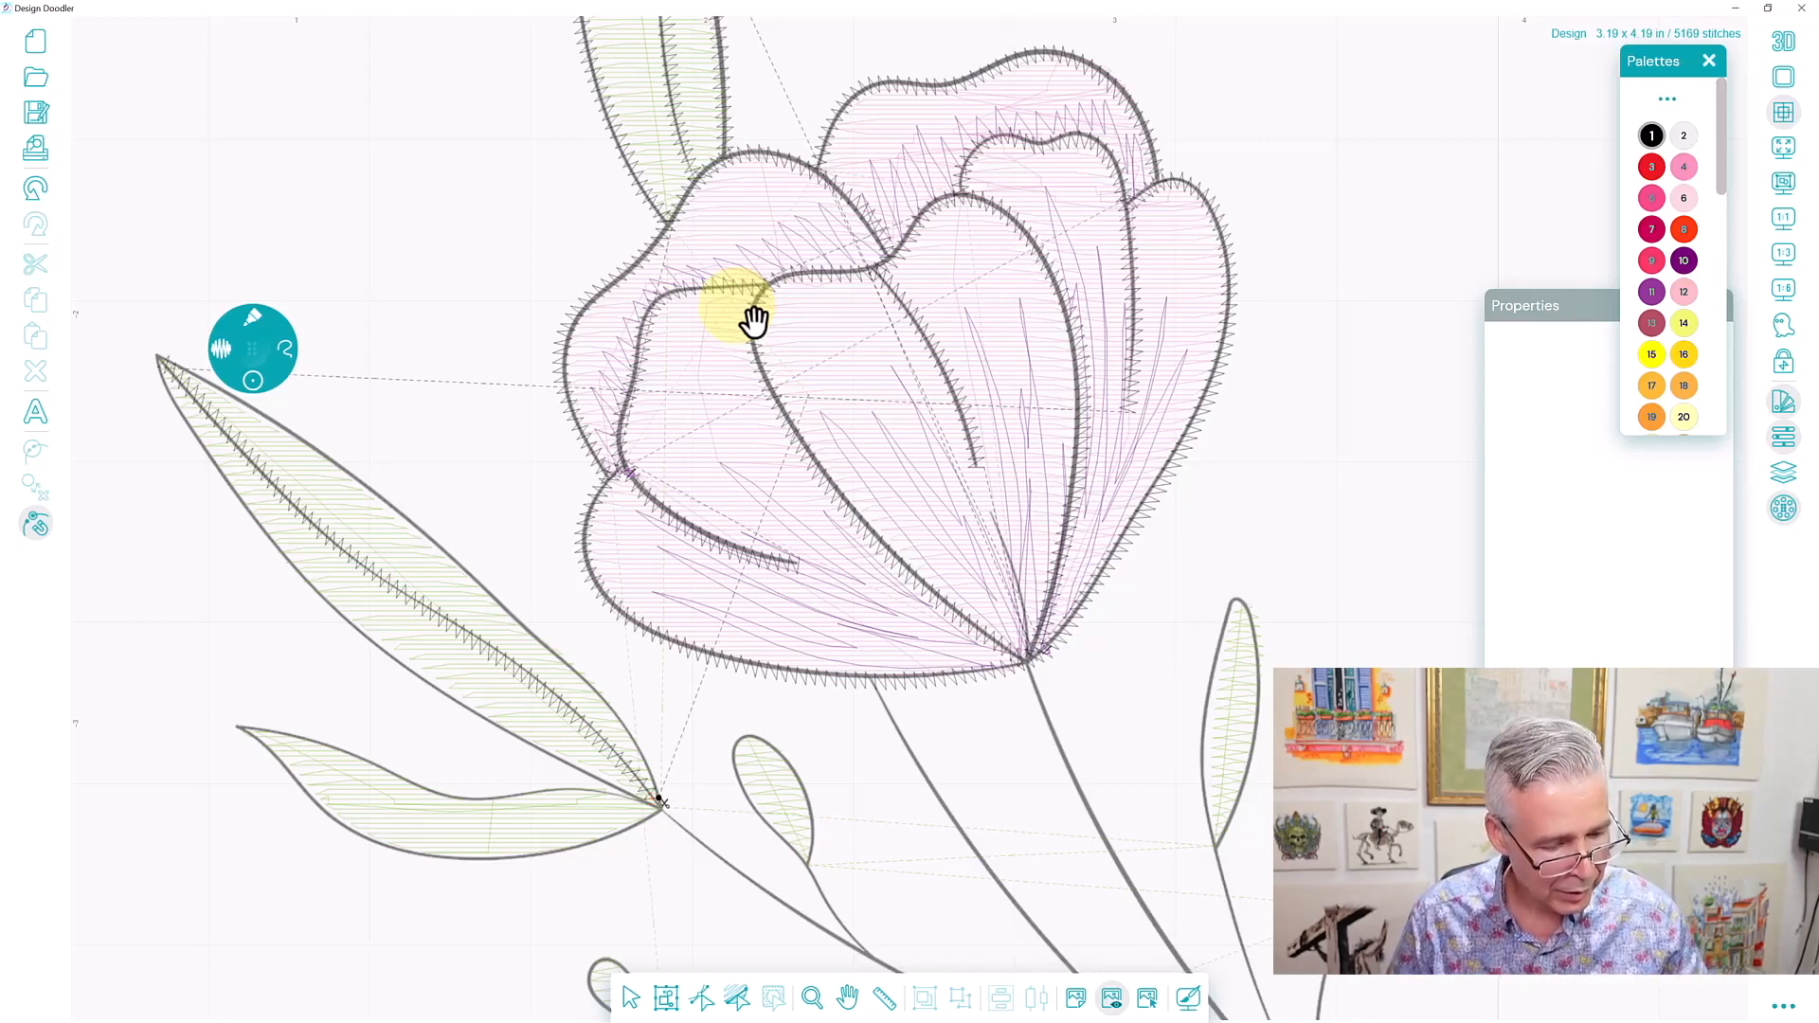
mouse_move(633, 795)
mouse_down()
mouse_move(394, 780)
mouse_move(225, 722)
mouse_move(365, 846)
mouse_move(450, 867)
mouse_move(536, 864)
mouse_move(666, 813)
mouse_move(620, 727)
mouse_move(487, 584)
mouse_move(278, 418)
mouse_move(182, 365)
mouse_move(157, 371)
mouse_move(278, 540)
mouse_move(422, 678)
mouse_move(790, 908)
mouse_up()
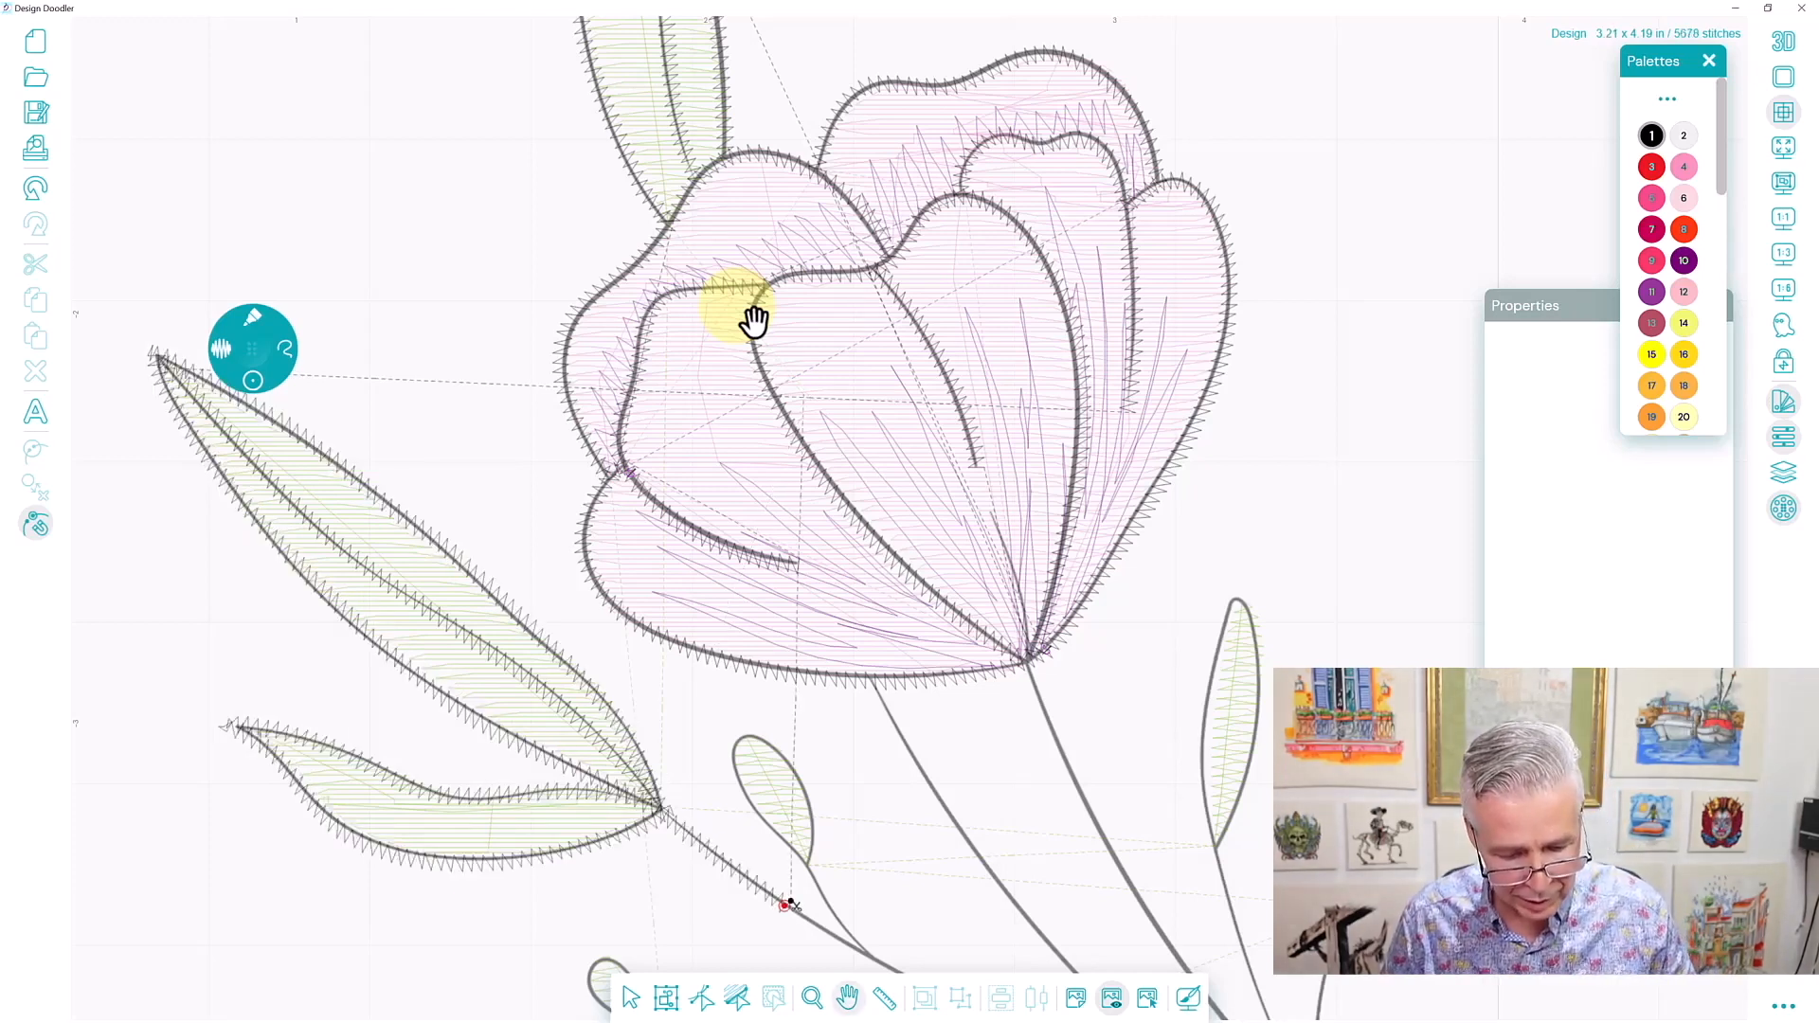
drag(754, 322, 566, 17)
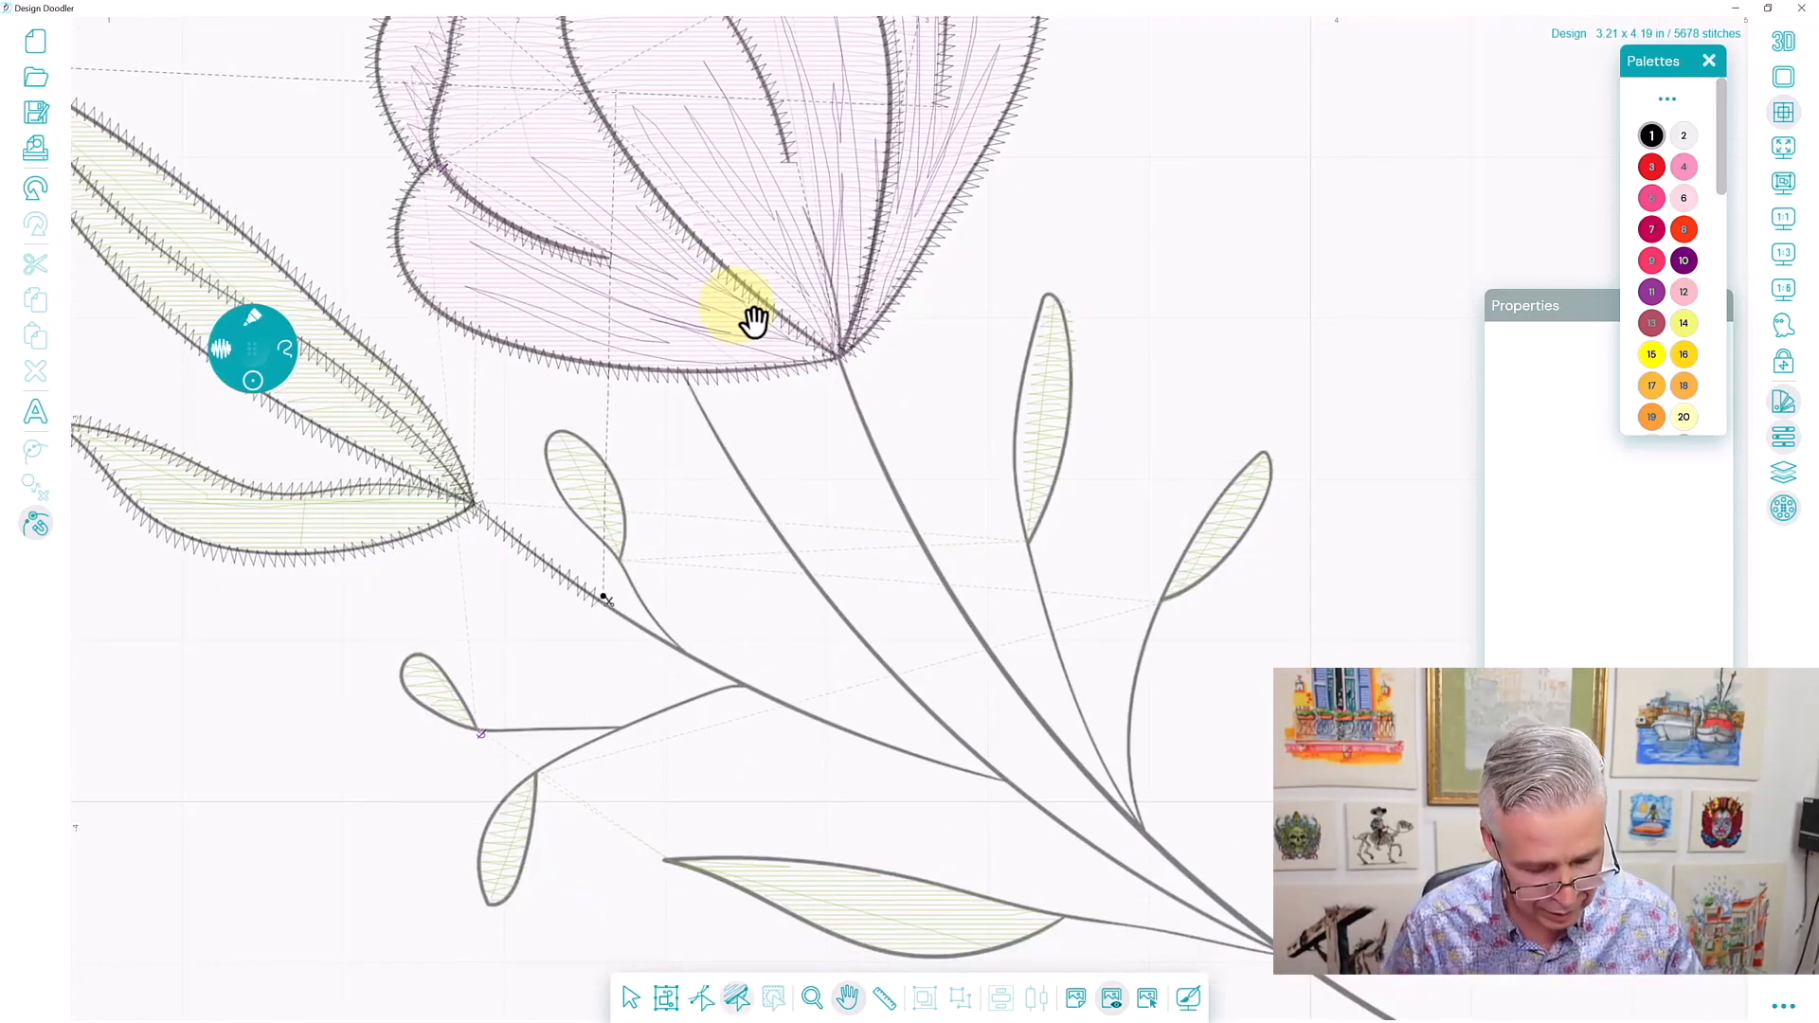
click(221, 350)
click(293, 390)
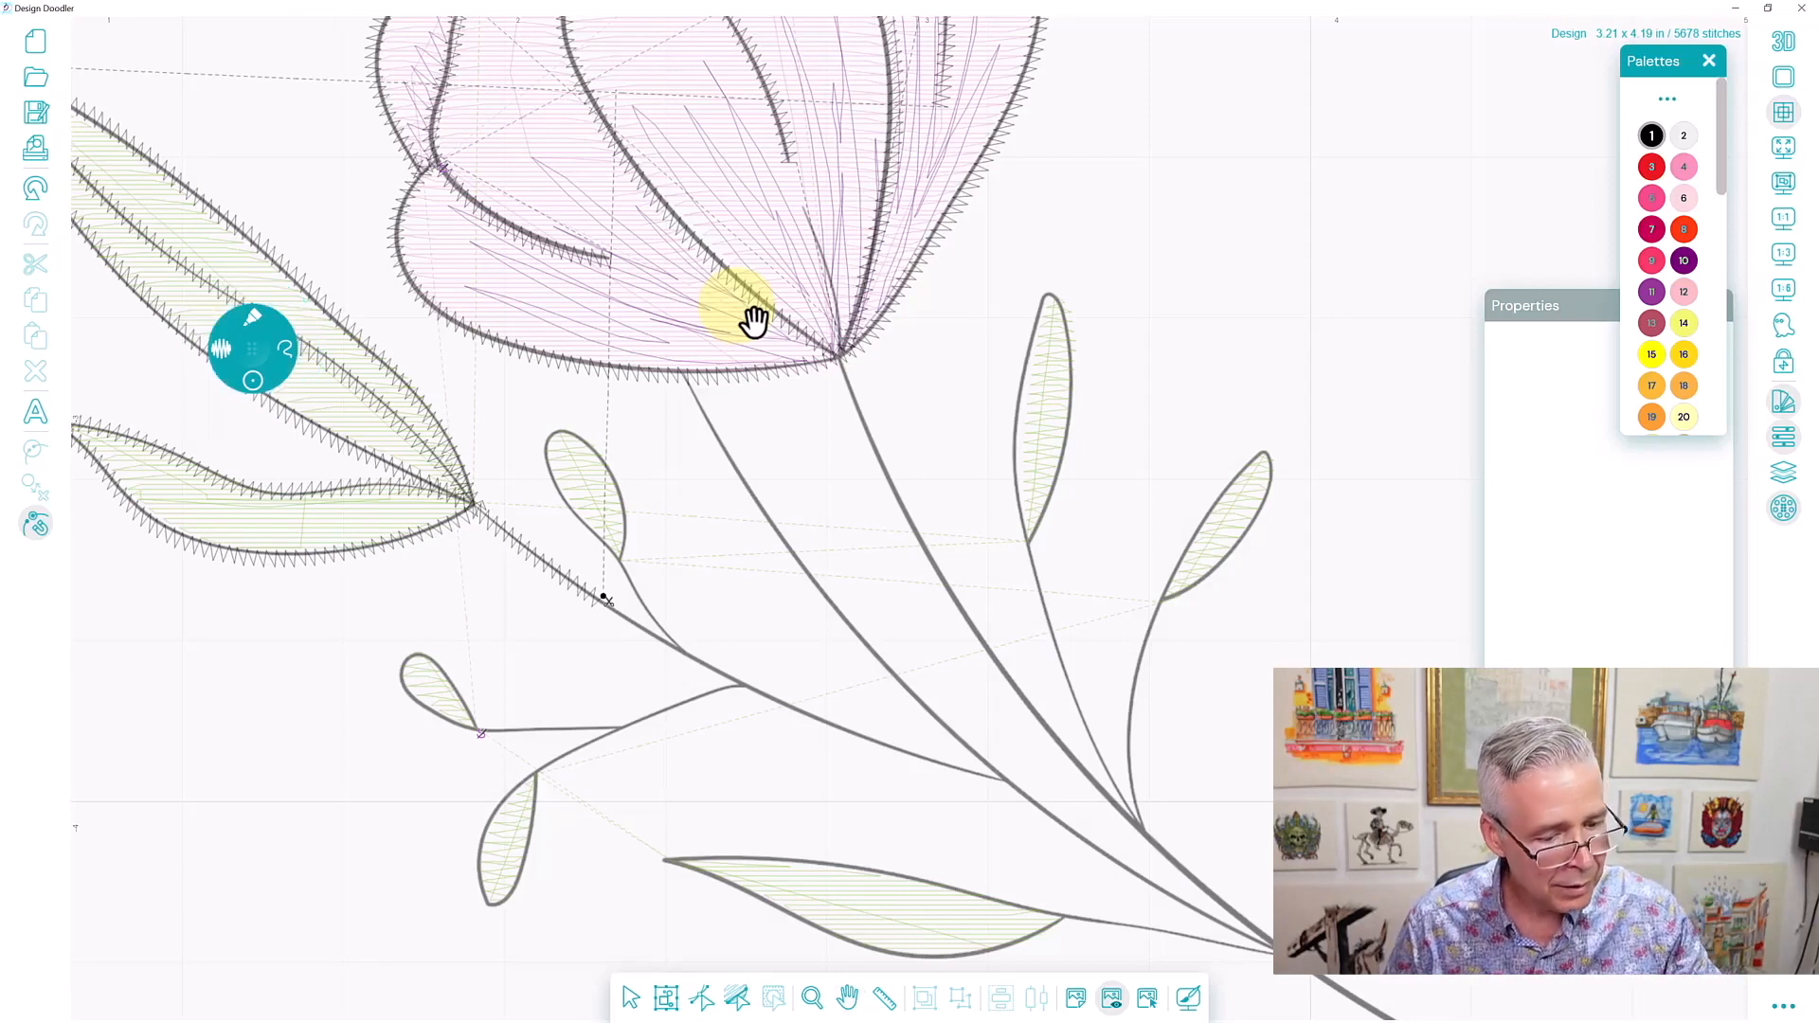
mouse_move(598, 600)
mouse_down()
mouse_move(841, 734)
mouse_move(1010, 784)
mouse_up()
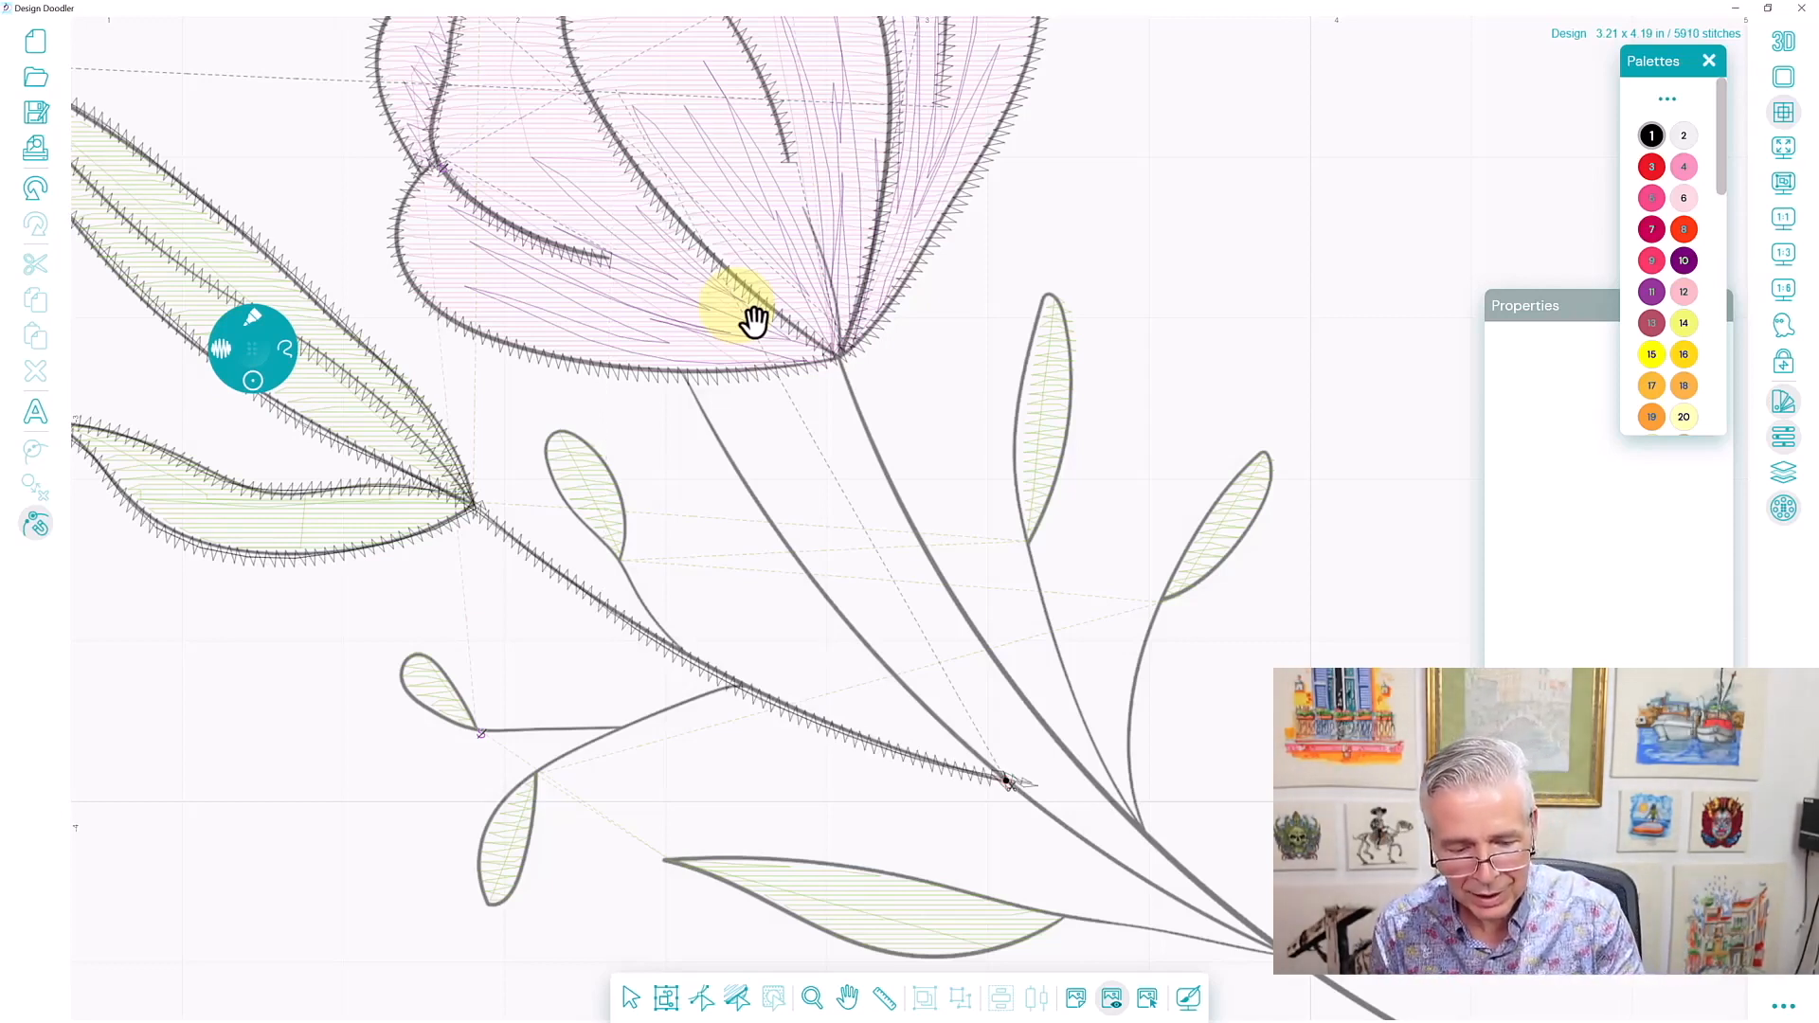
Reposition the end anchor of the branch line at its junction with the flower stem, and move the properties clear of the palette.
click(812, 997)
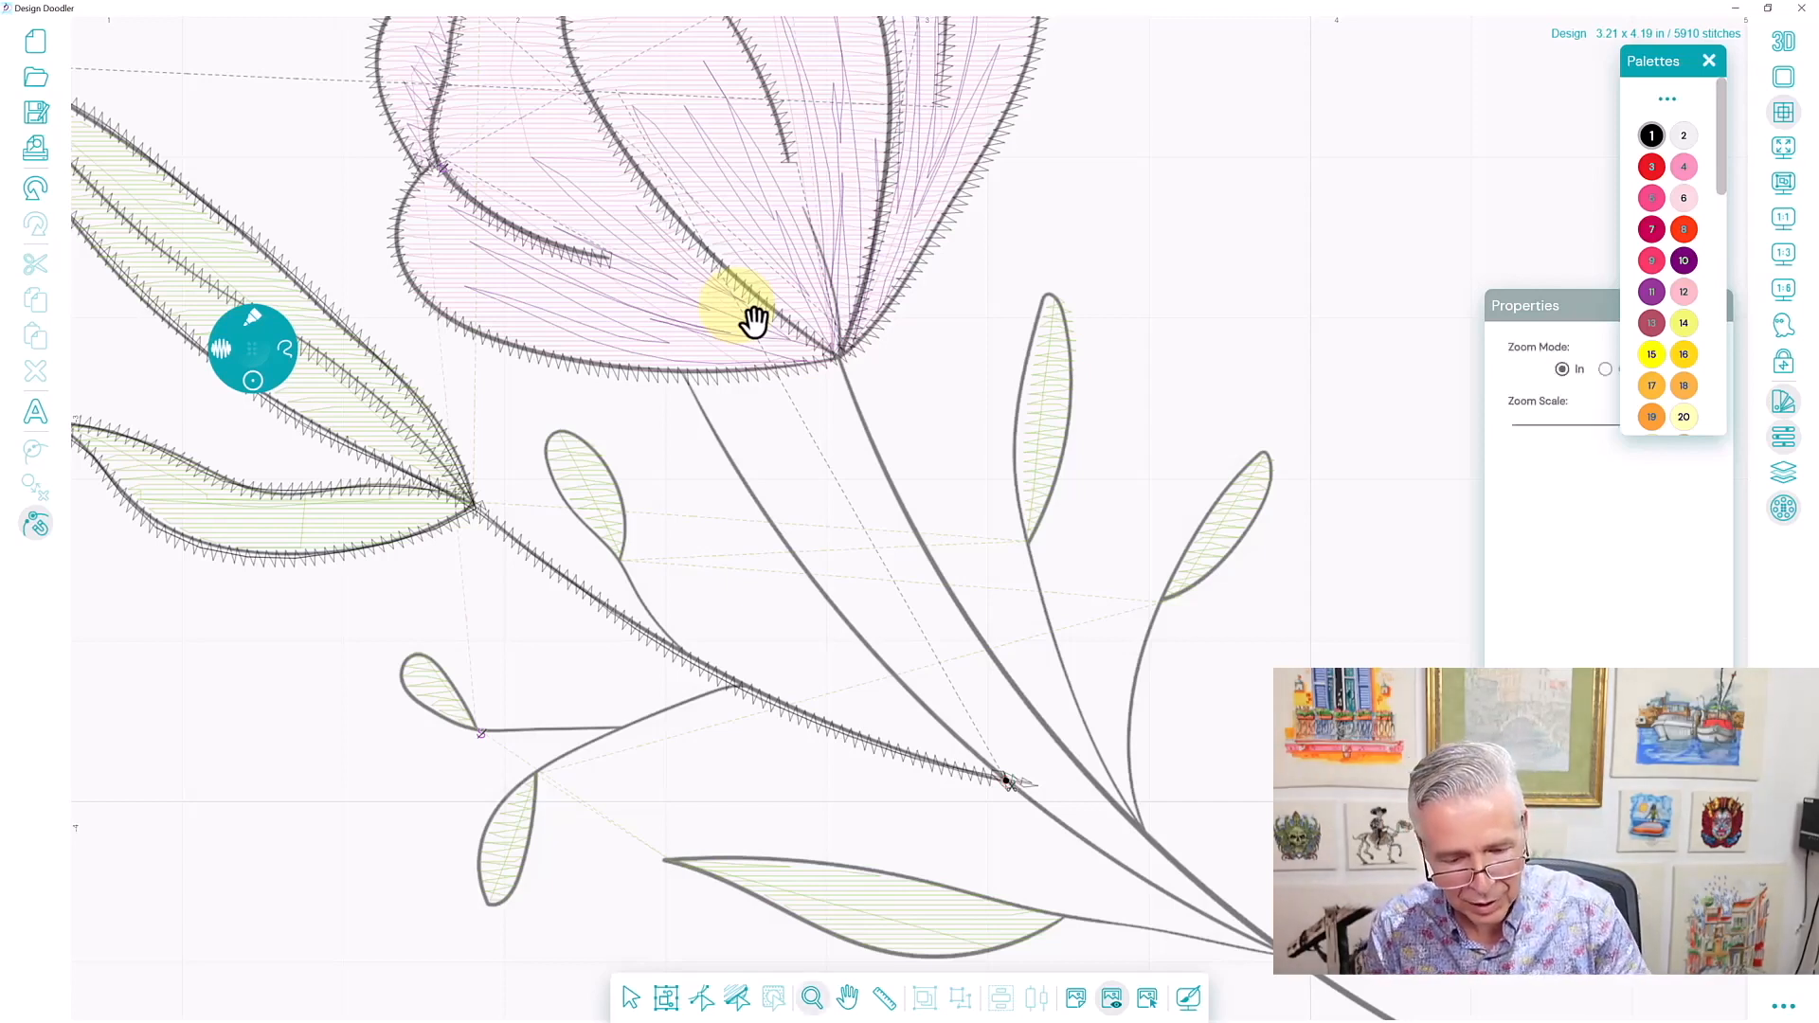
click(1009, 785)
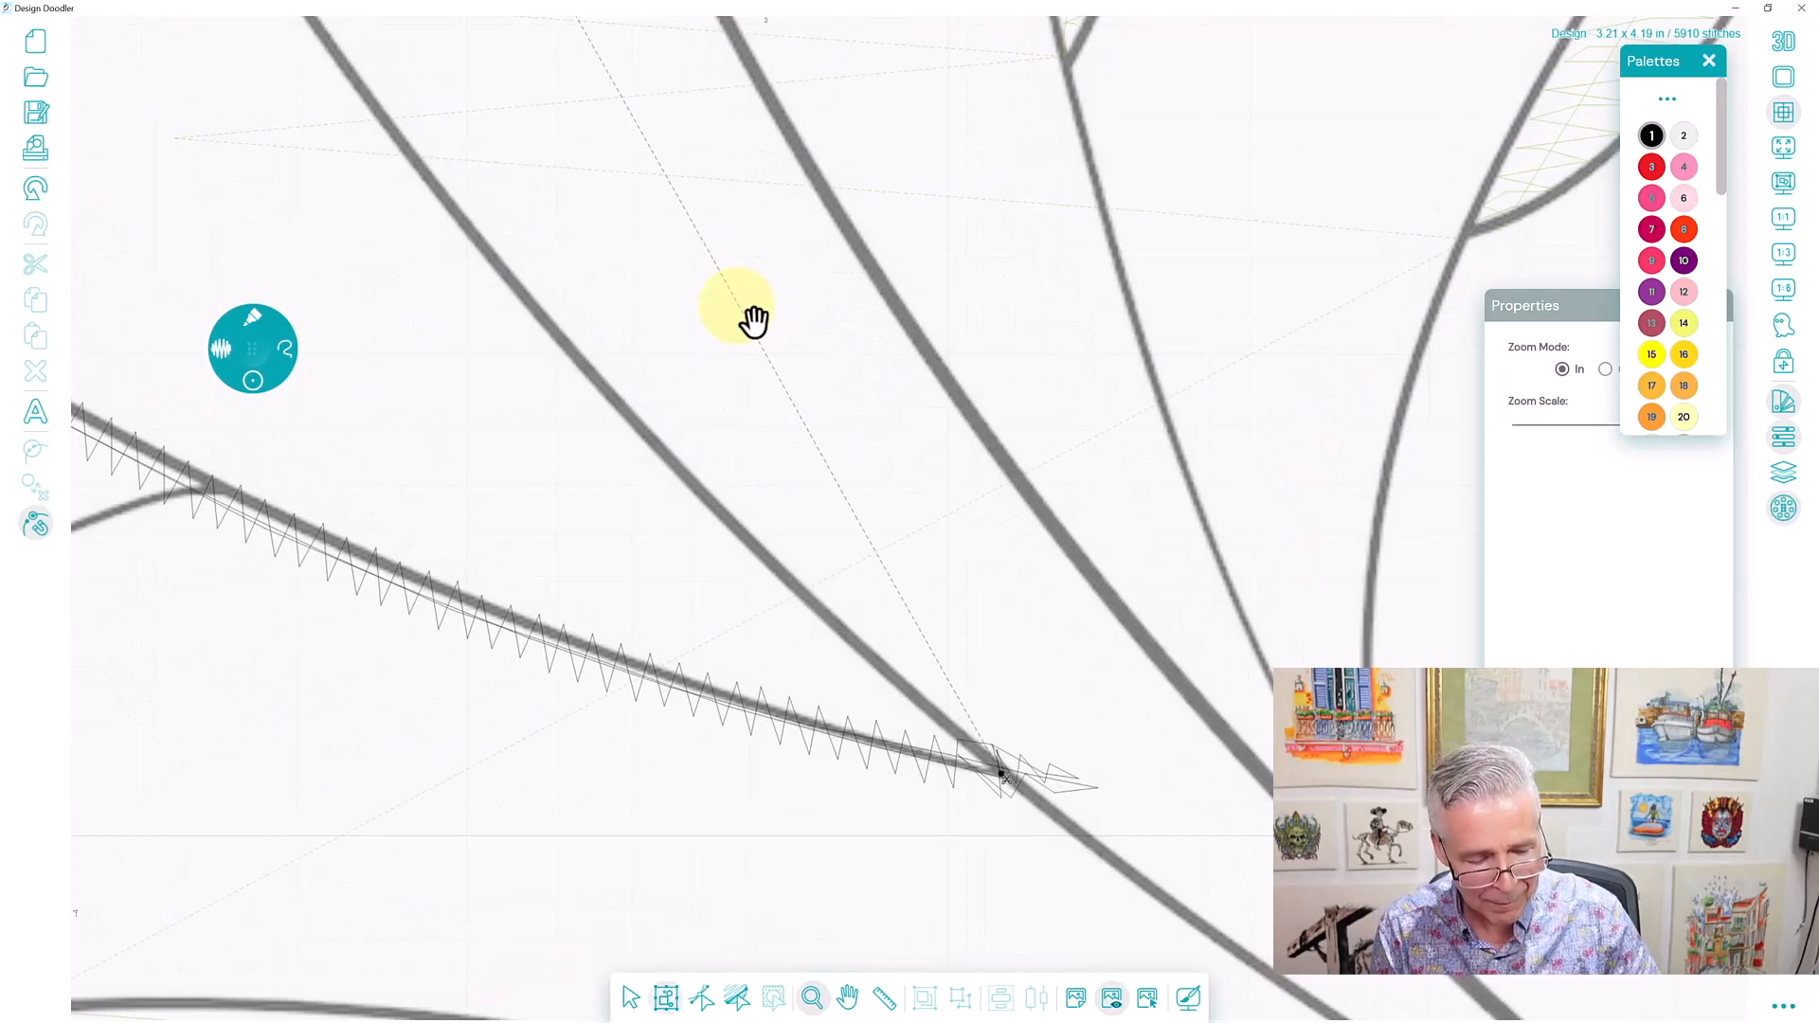
key(Escape)
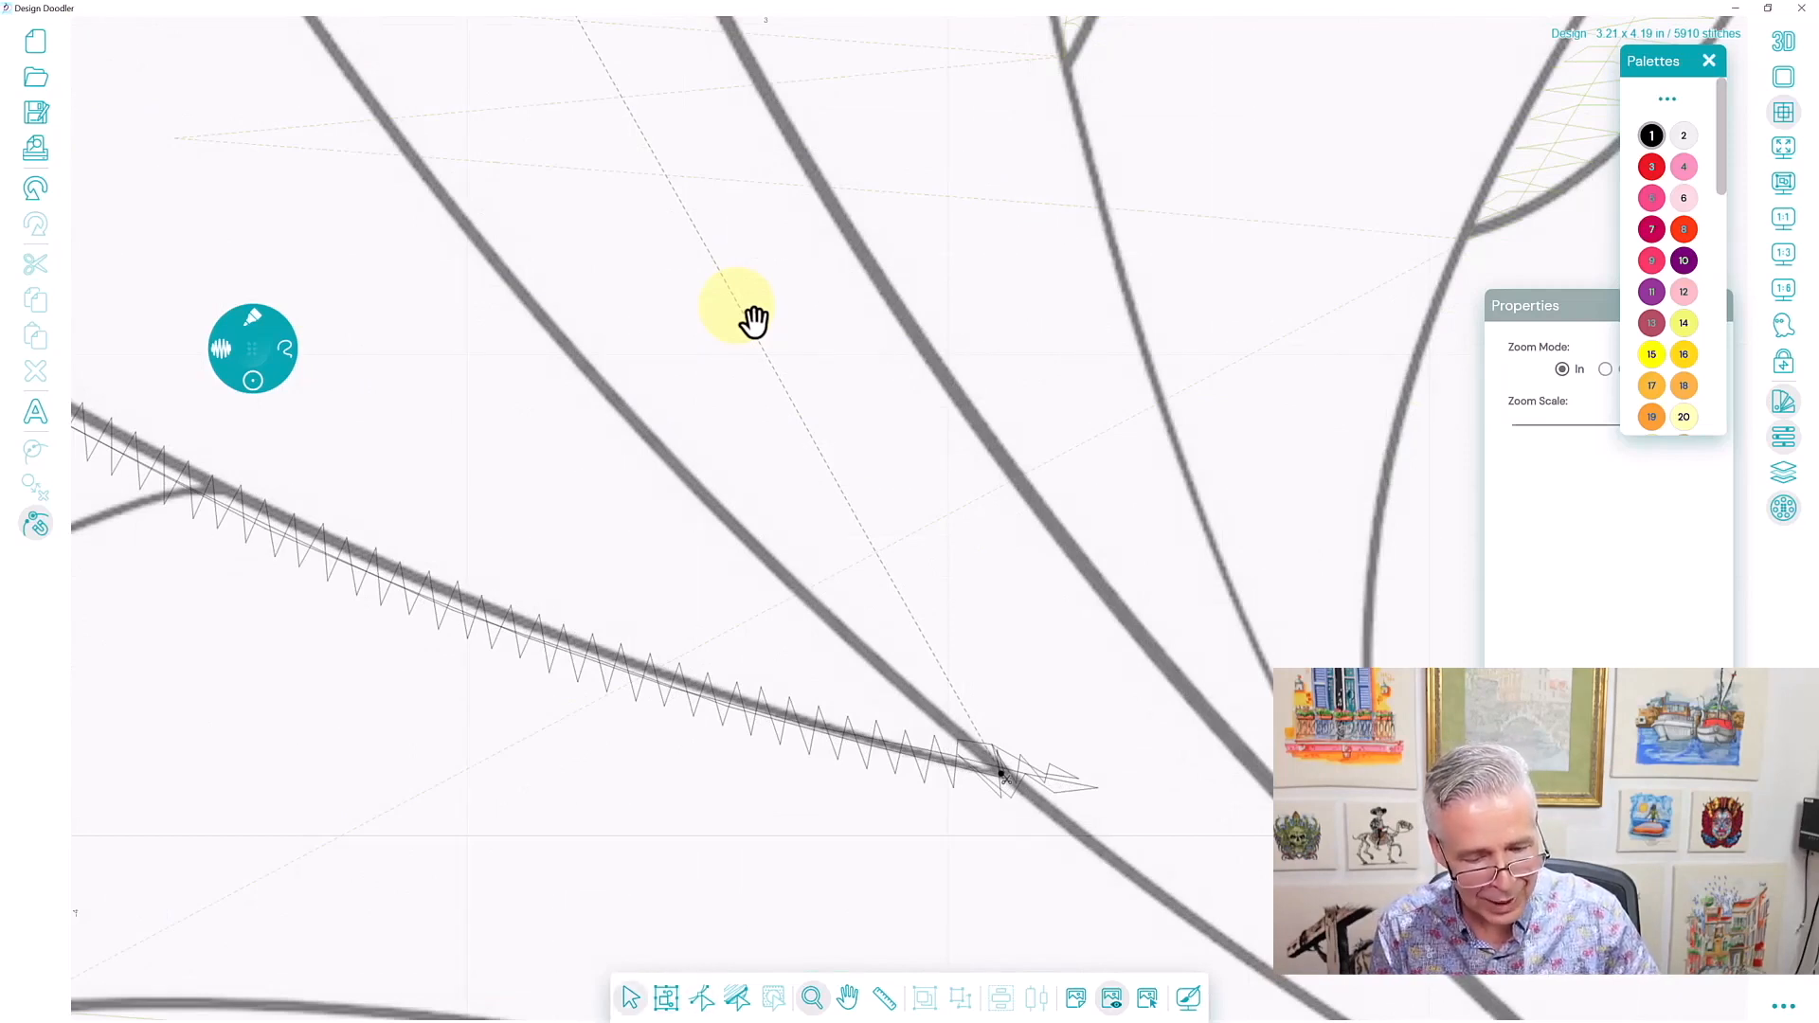
click(755, 322)
key(space)
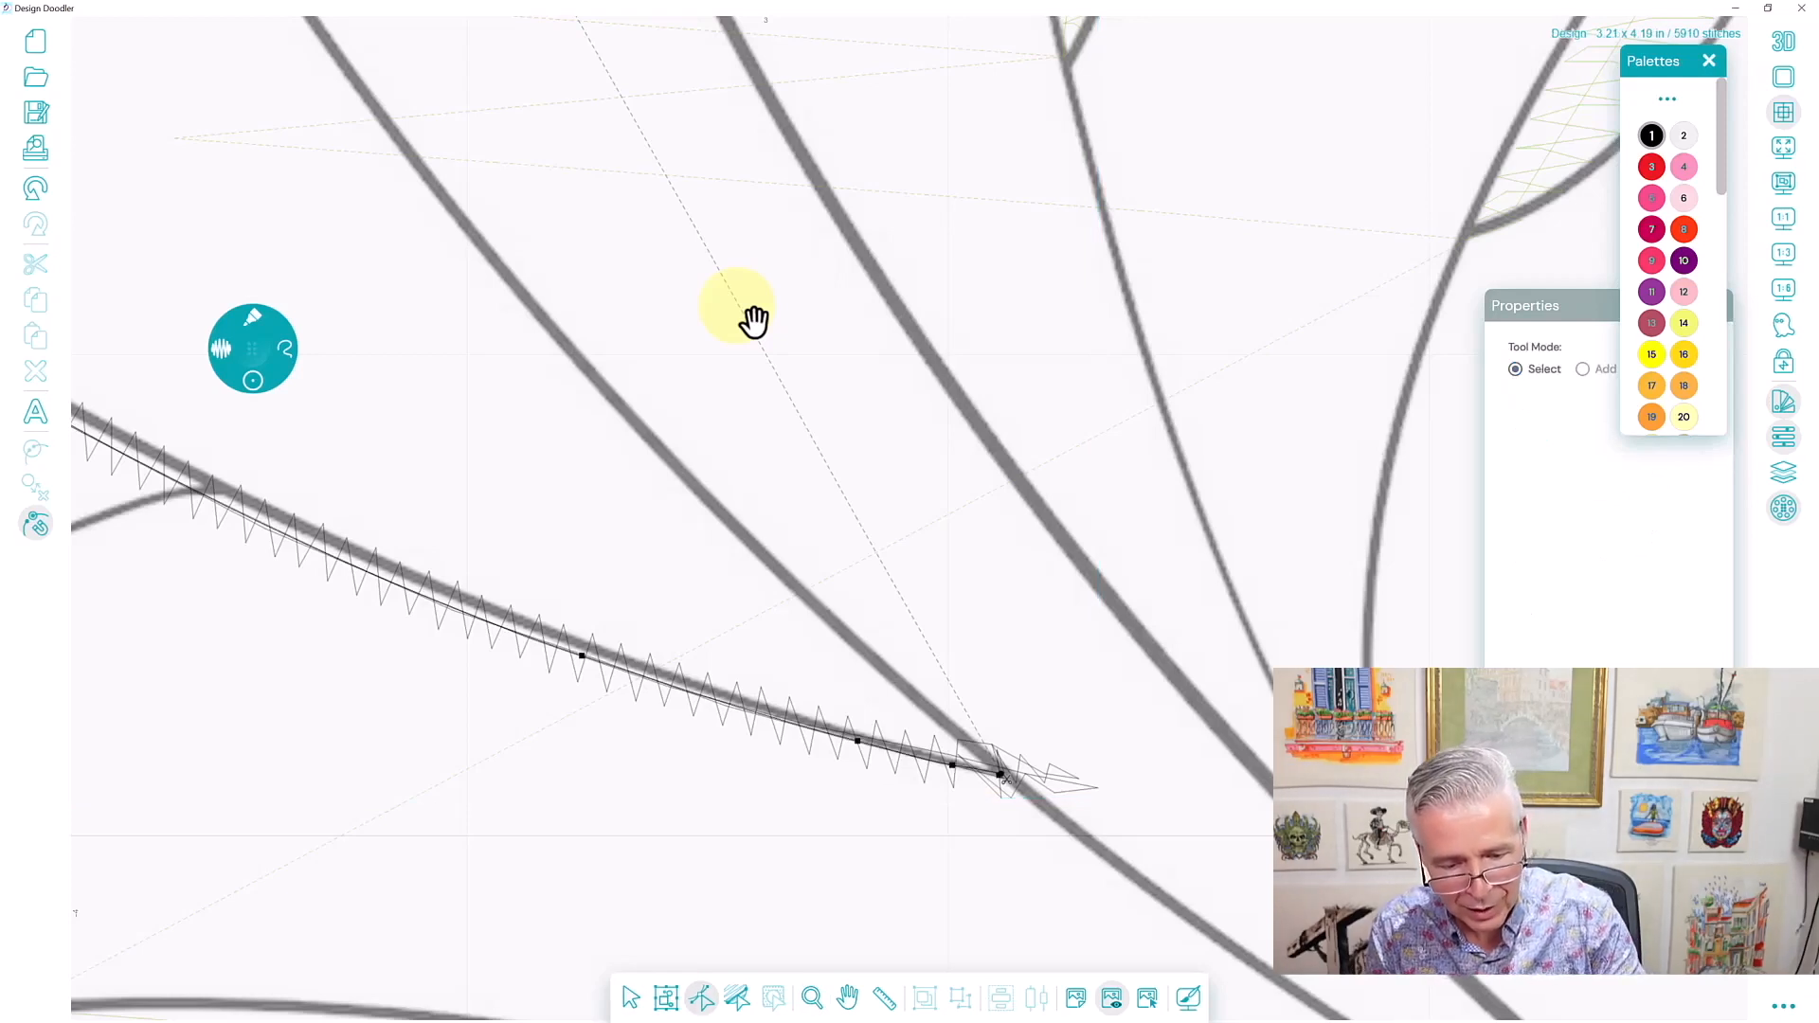
key(Tab)
key(Delete)
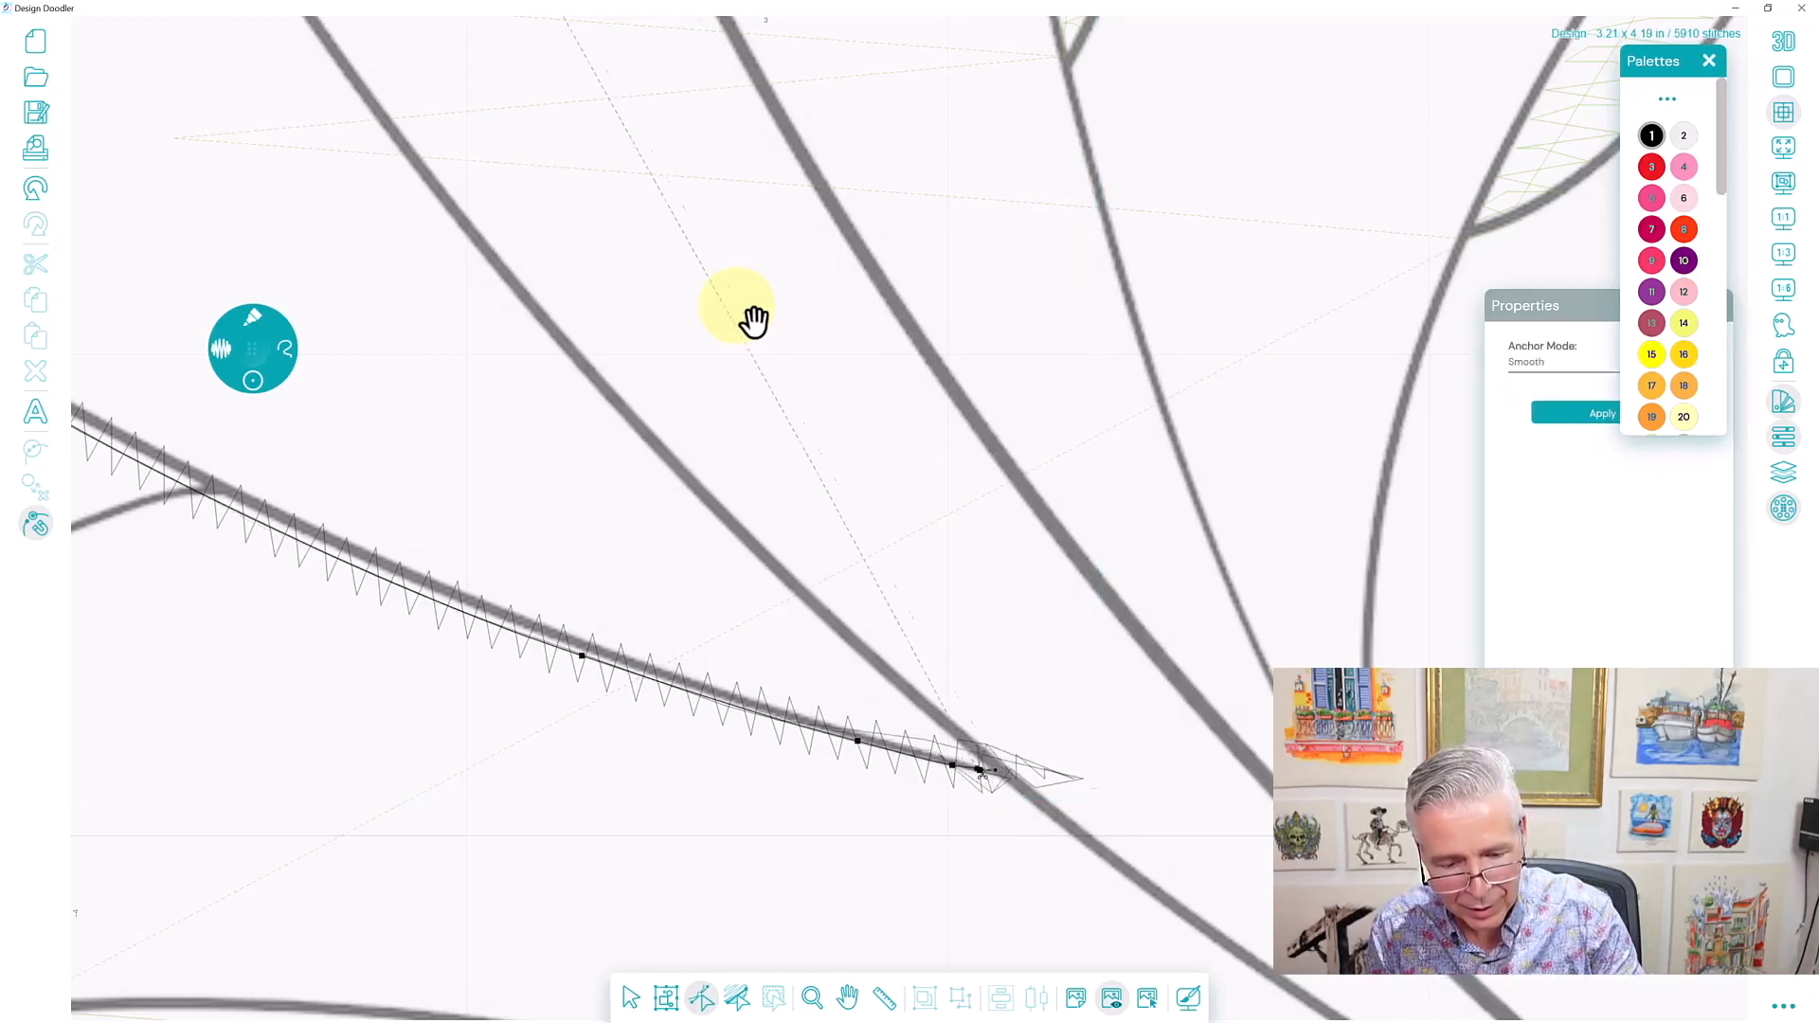
drag(980, 770, 1001, 774)
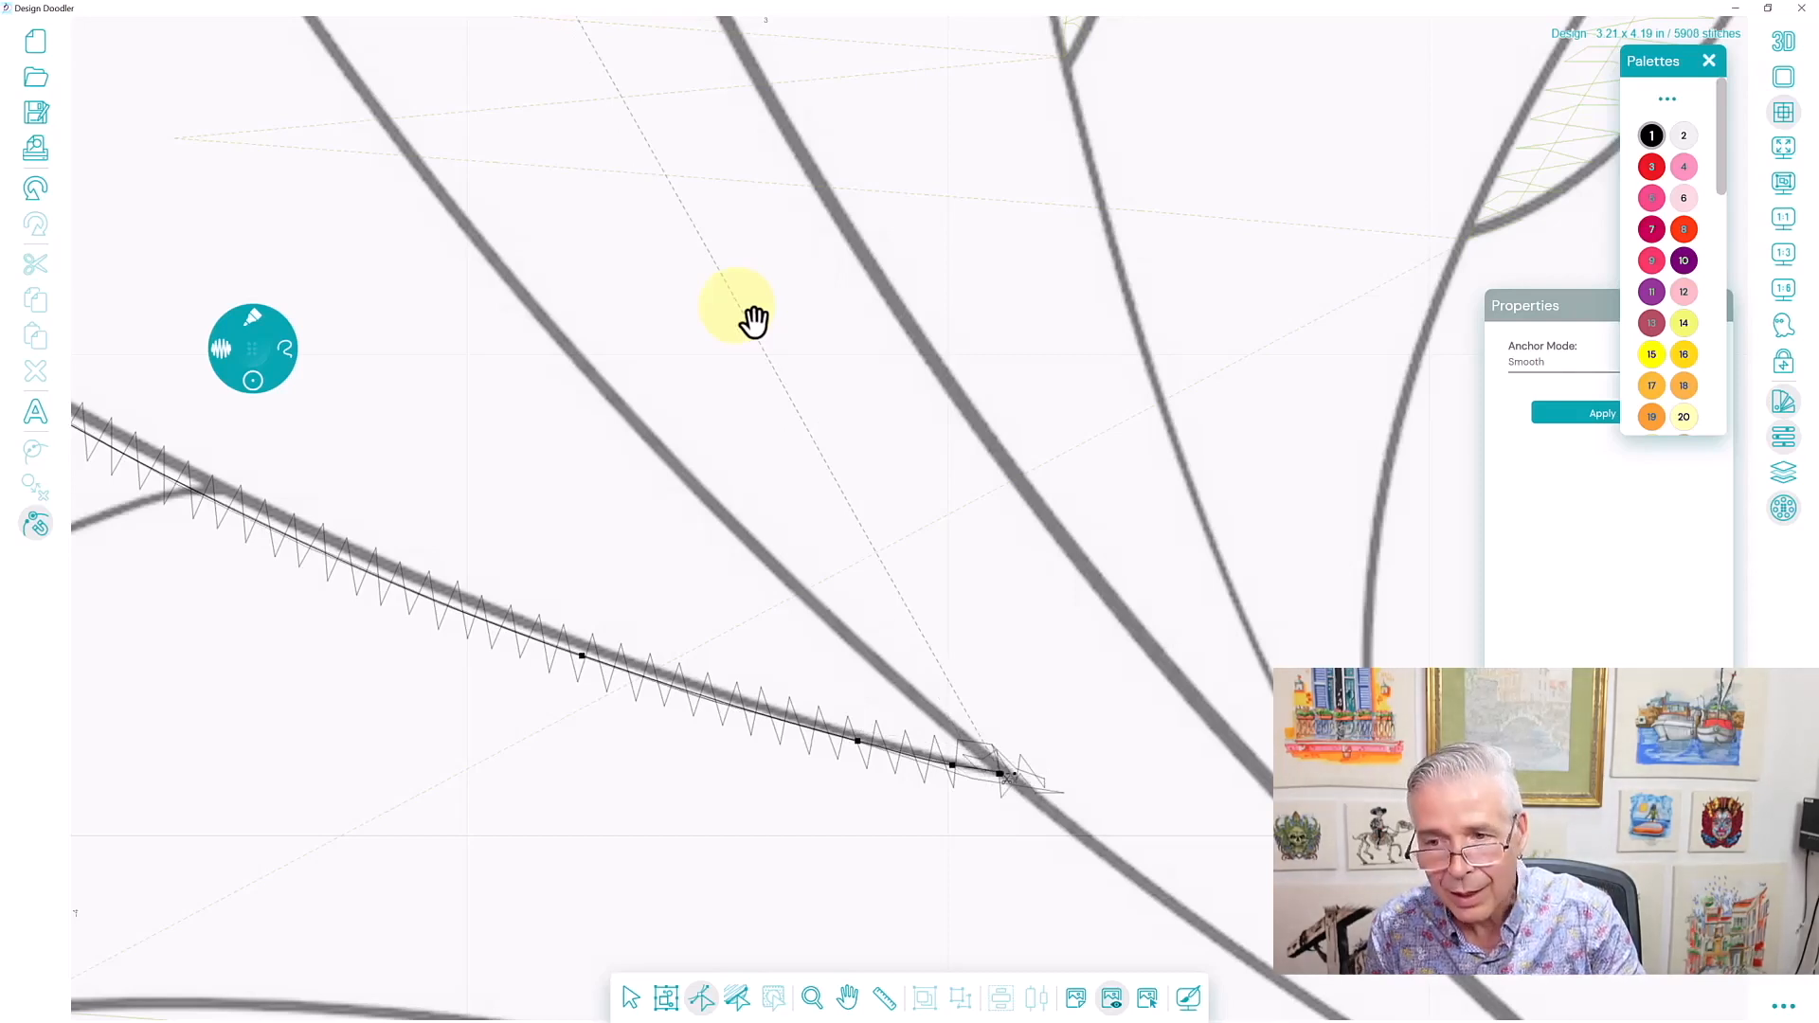
drag(1554, 306, 1407, 310)
key(Escape)
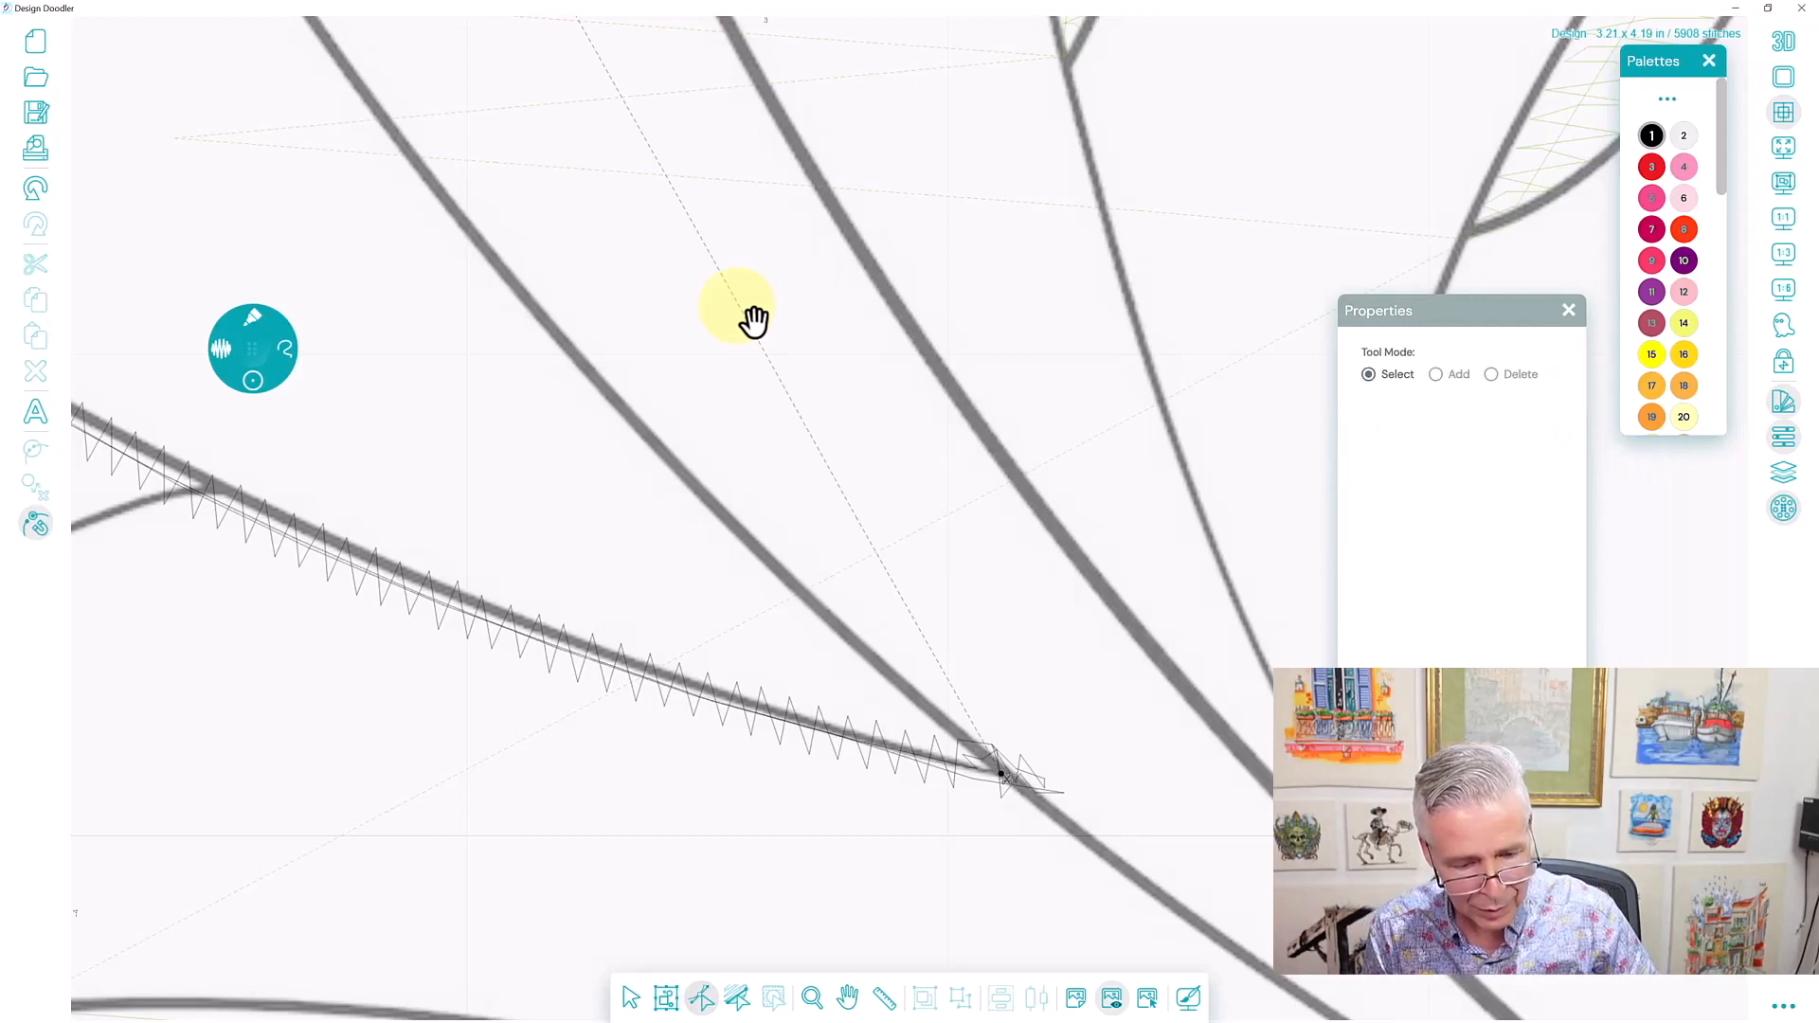
Adjust the anchors at the end of the branch line so the stitching finishes neatly on the flower stem.
click(720, 701)
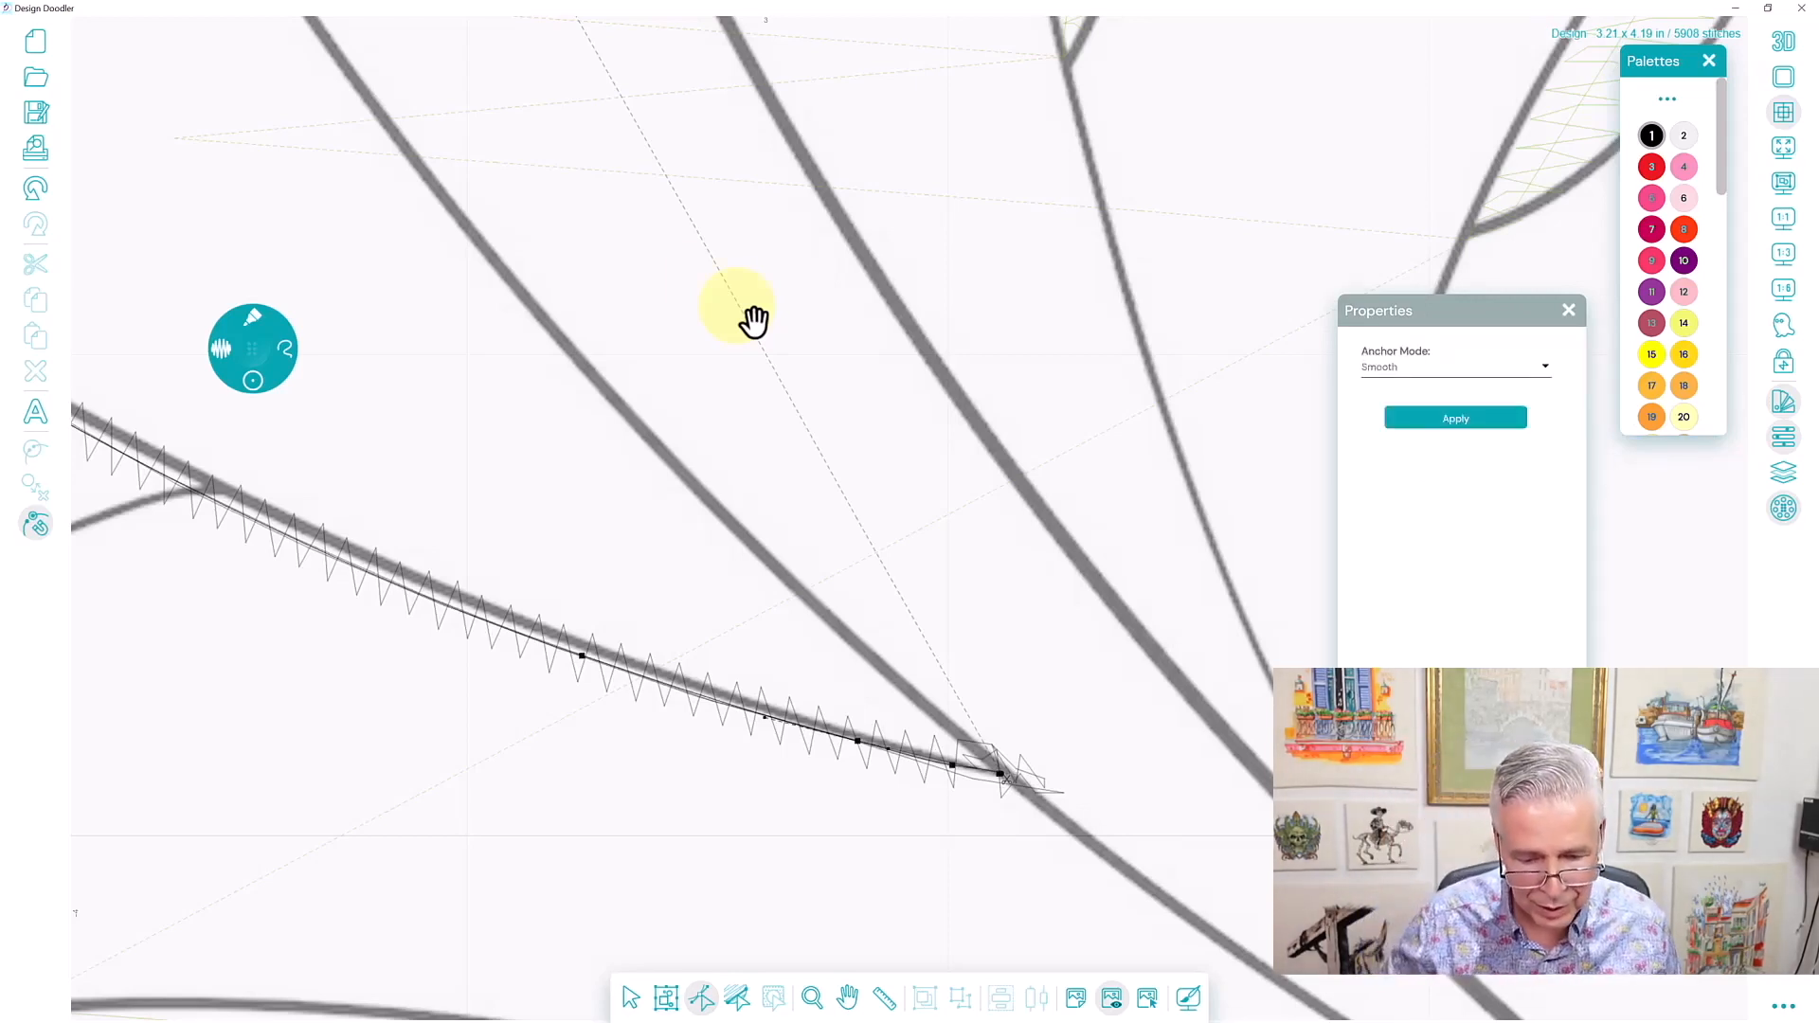
drag(1000, 784, 950, 662)
drag(962, 727, 952, 668)
click(948, 684)
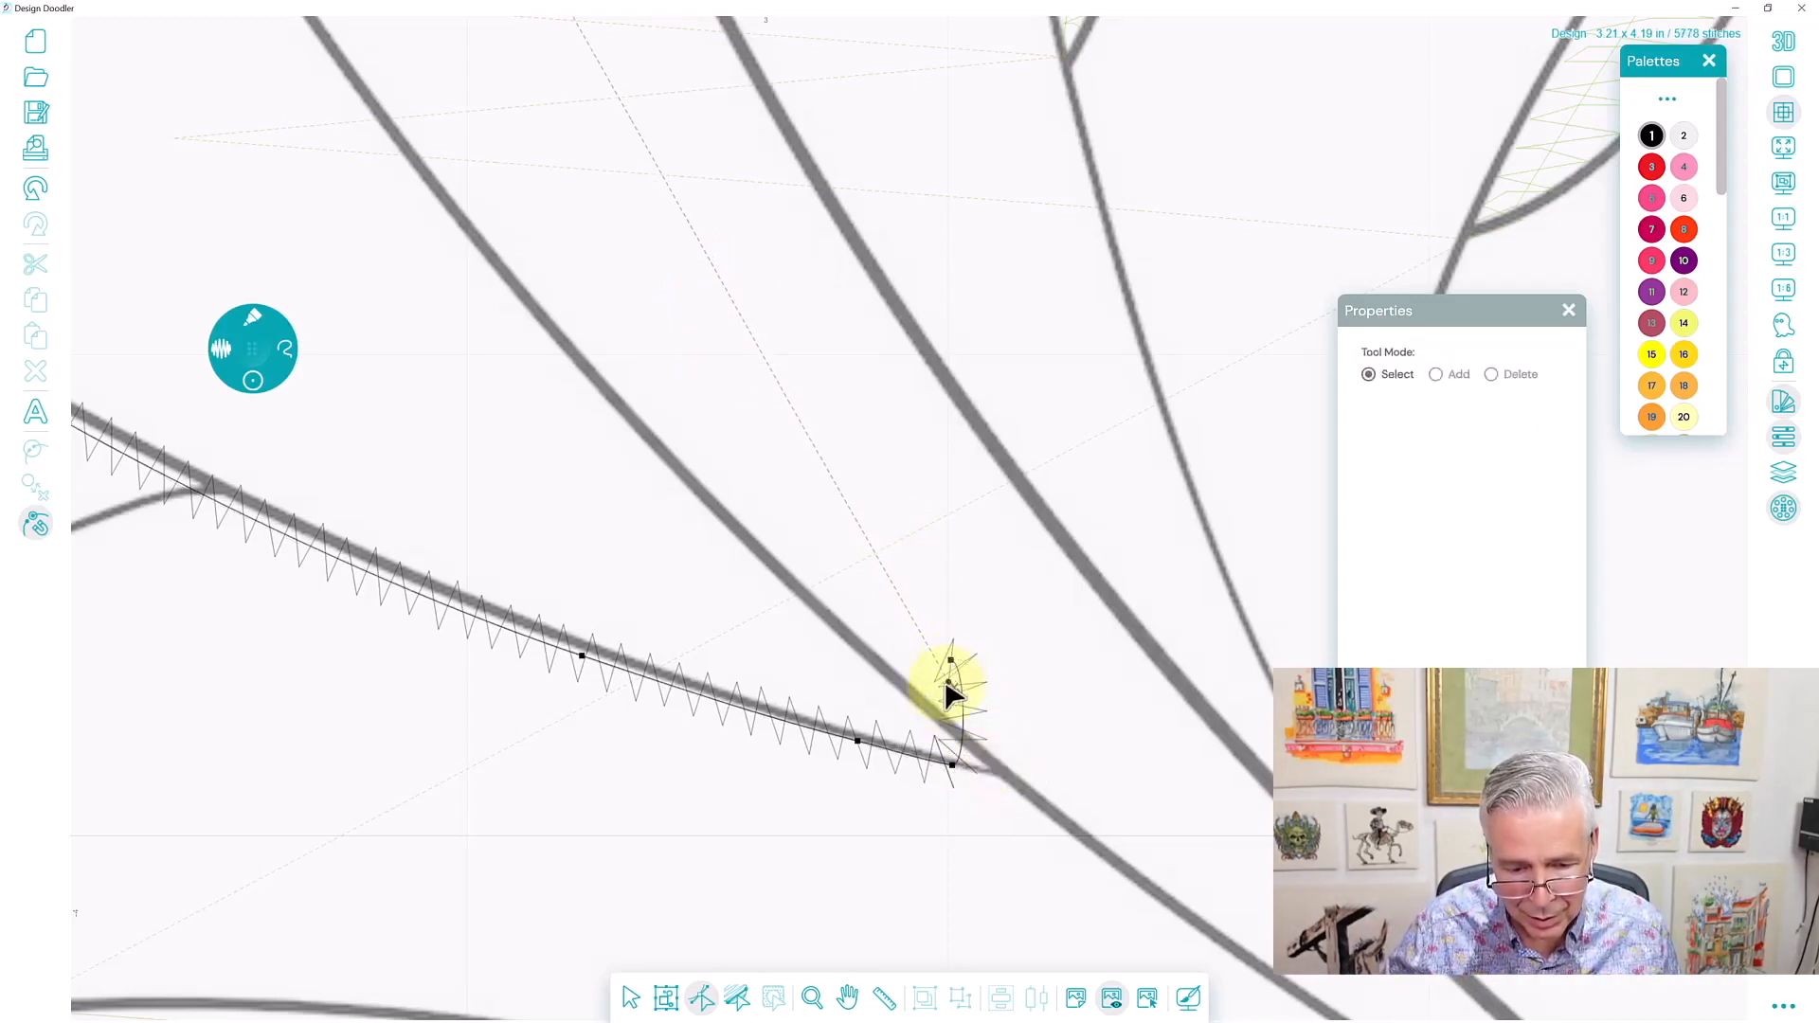
click(952, 665)
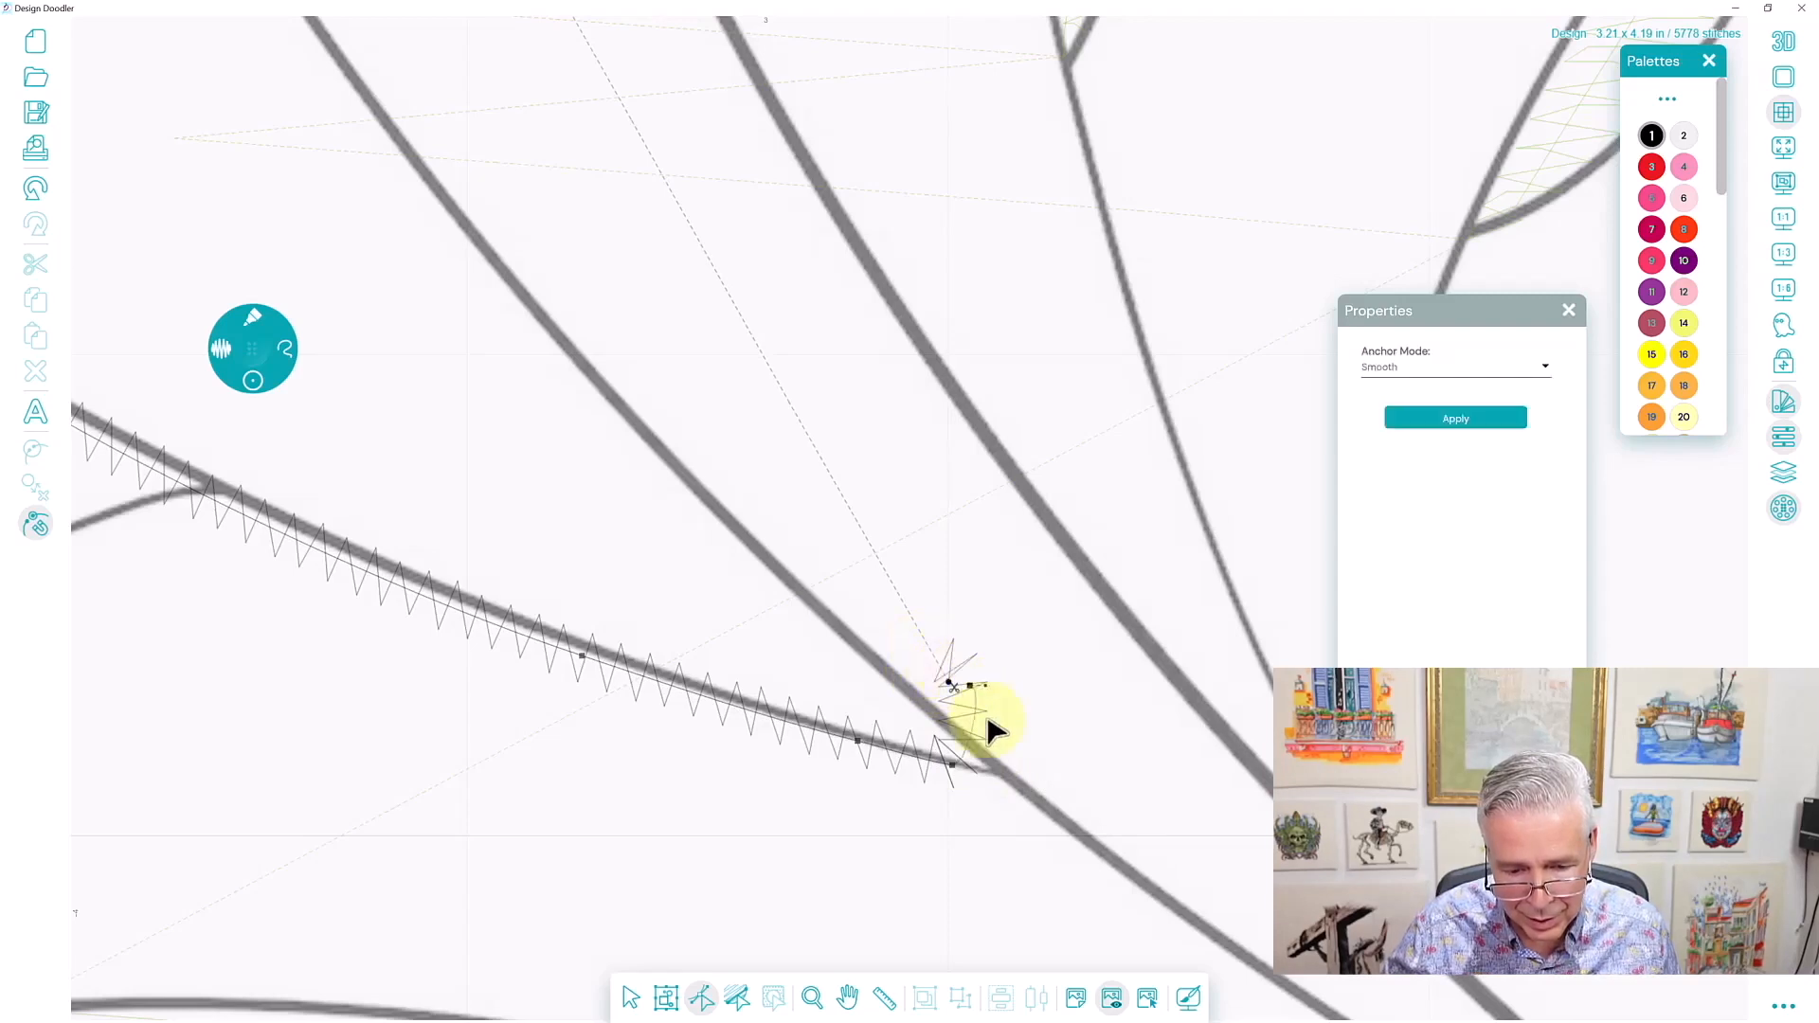
drag(995, 784, 1011, 791)
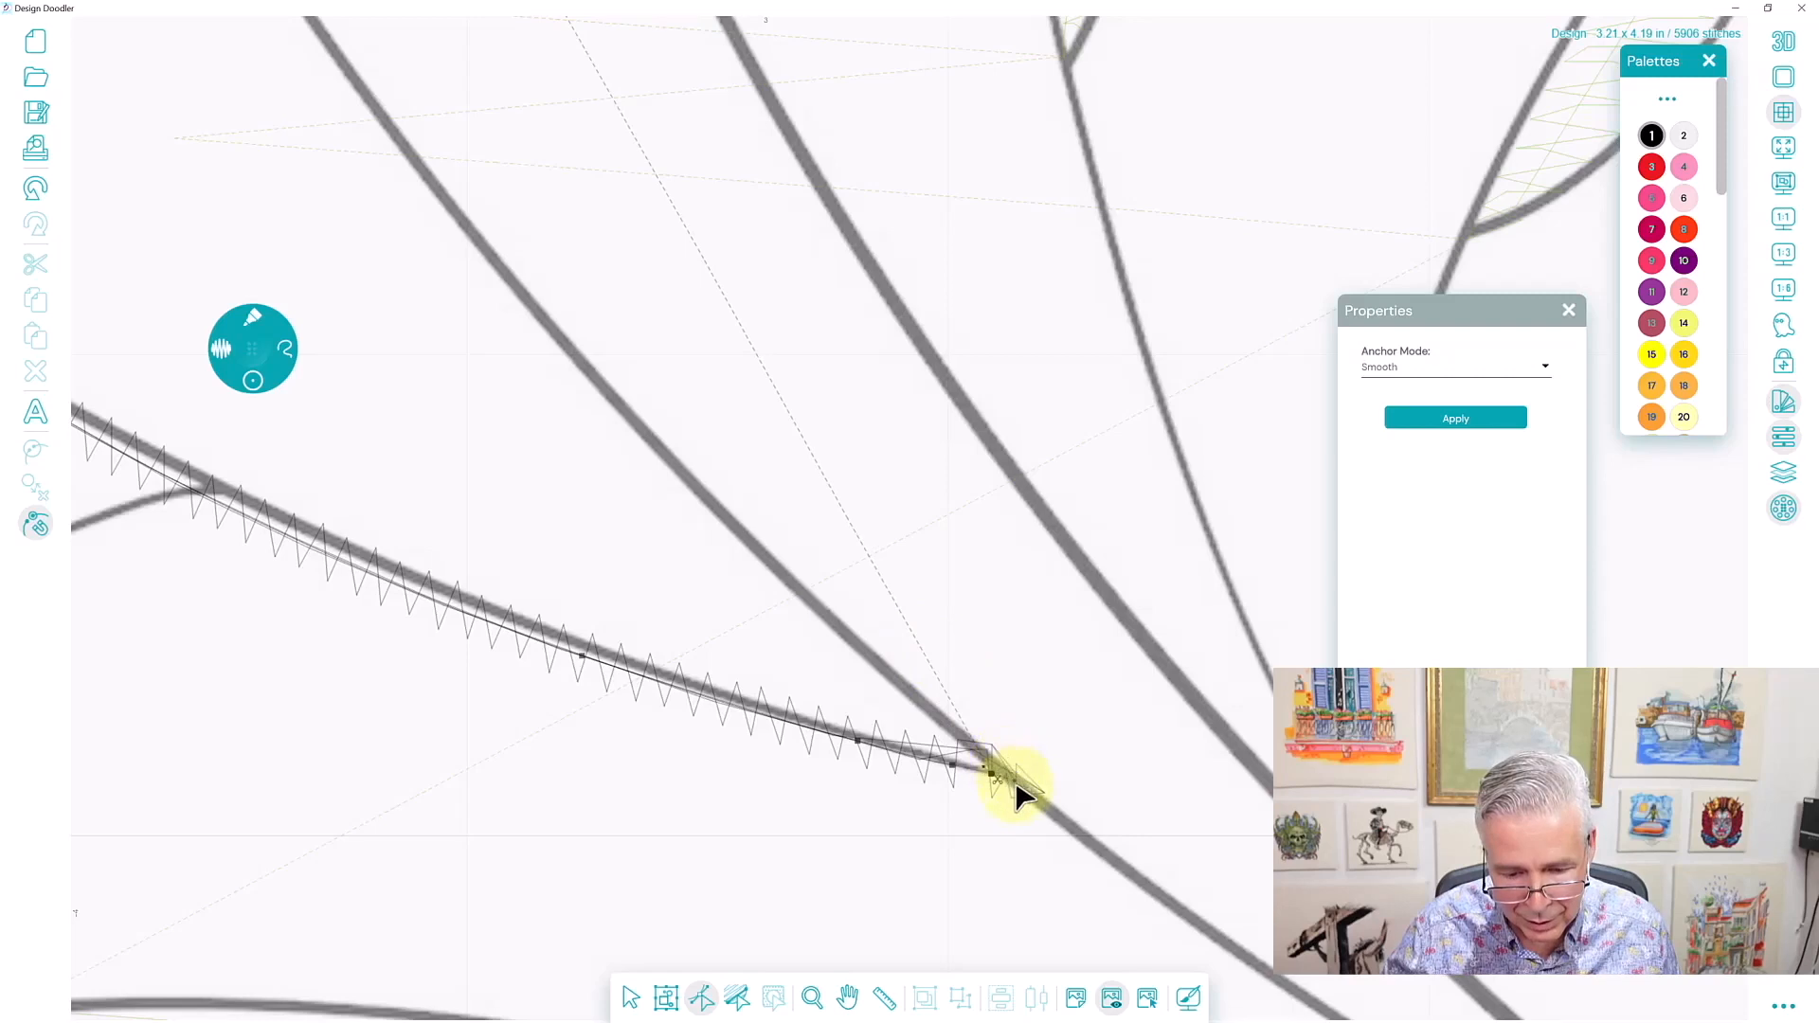
drag(975, 770, 970, 768)
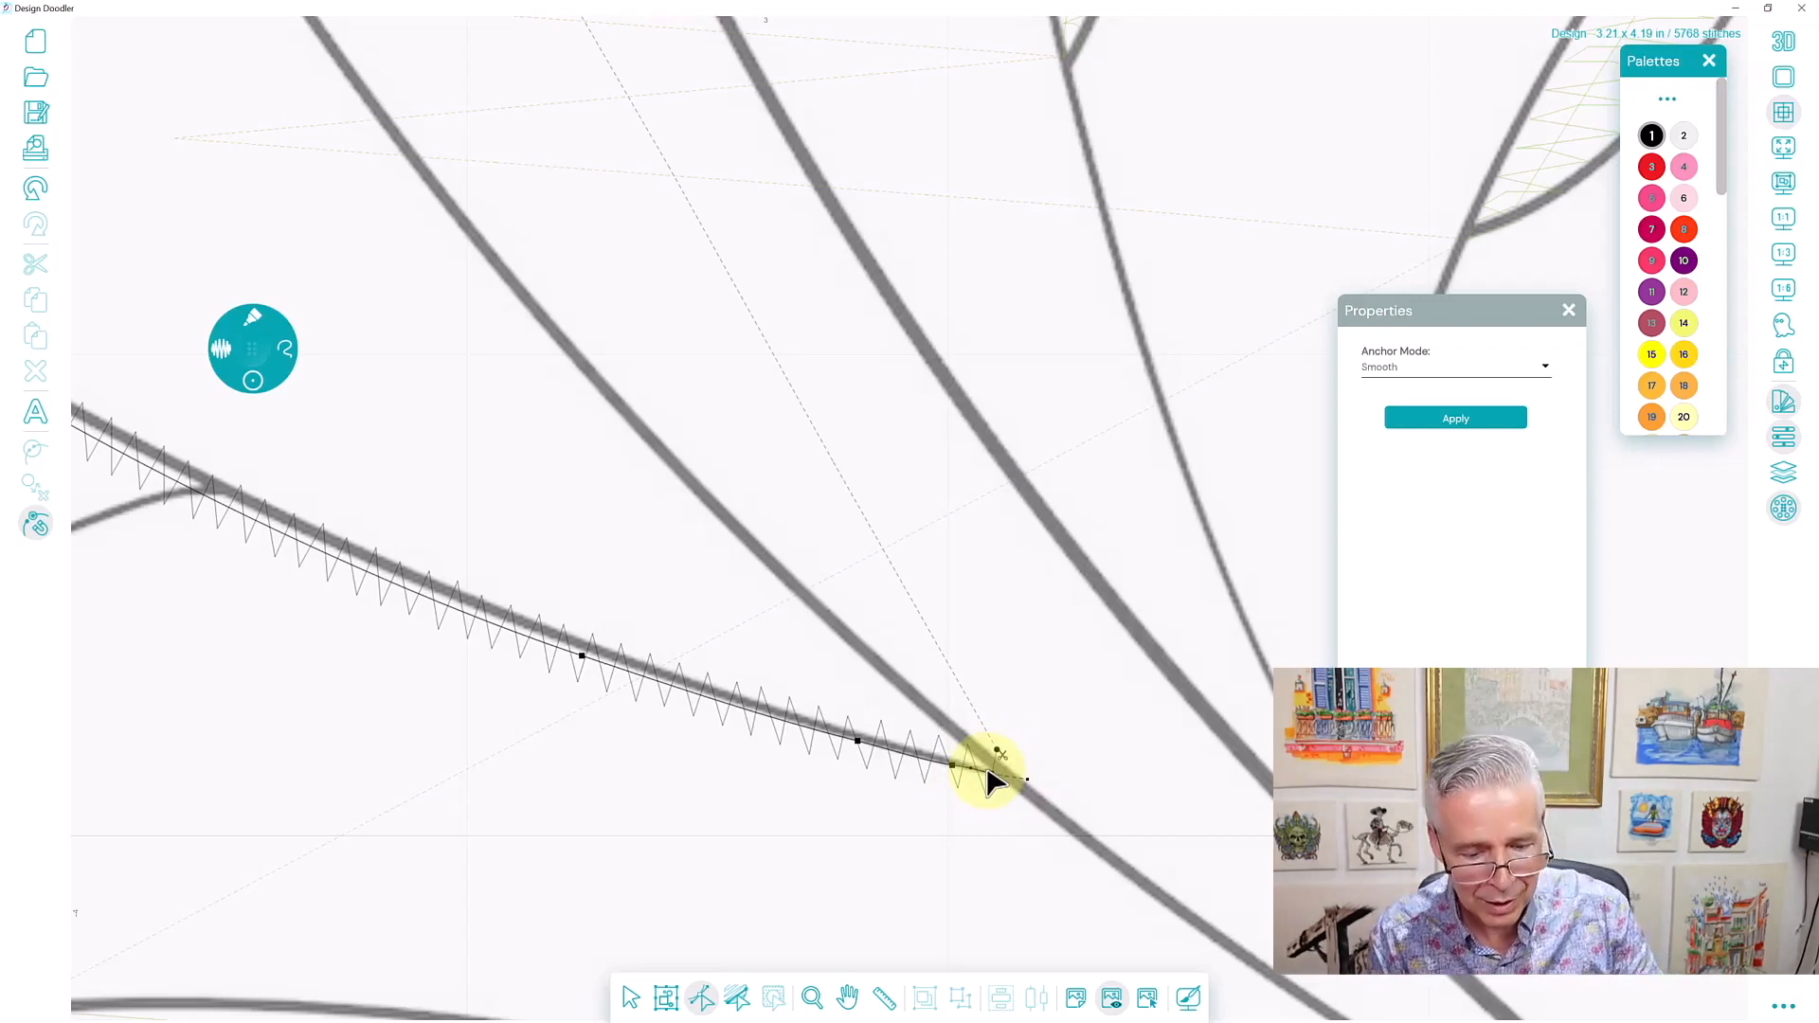
Trace the three small leaves along the left branch and their stalks to the branch with black Steil outlines.
key(6)
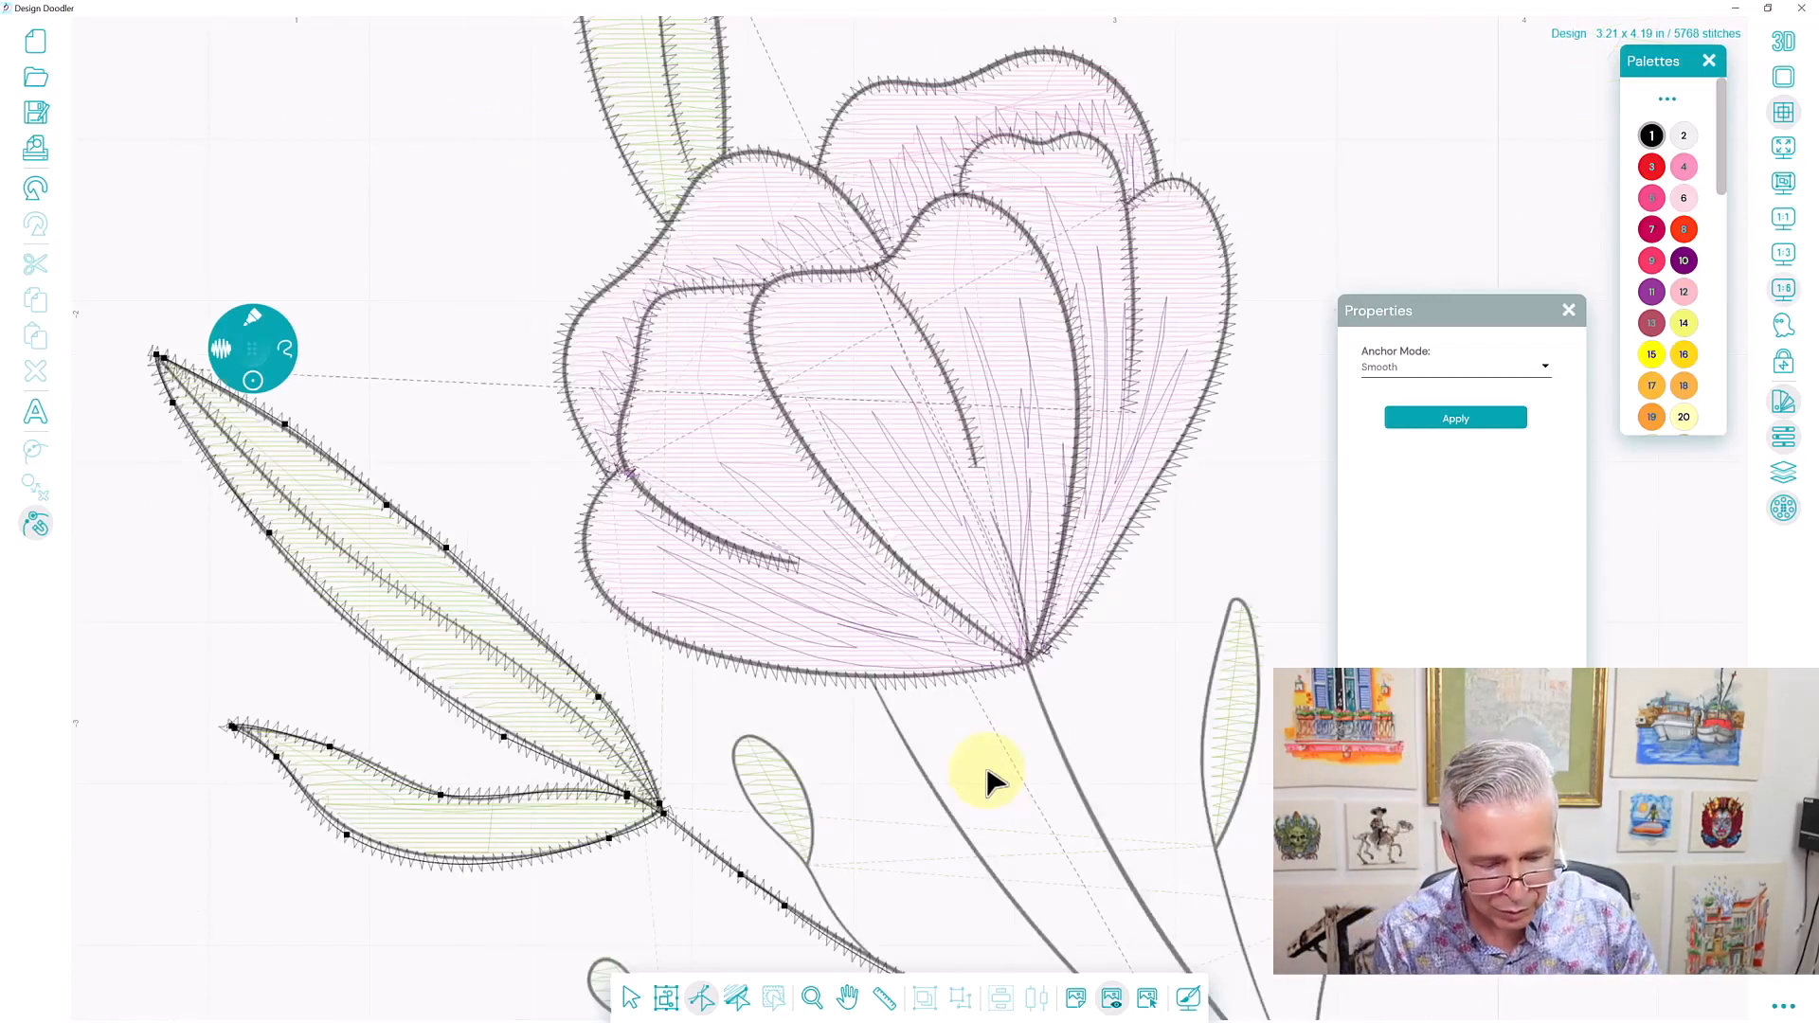
key(space)
drag(987, 770, 868, 571)
drag(987, 770, 1070, 679)
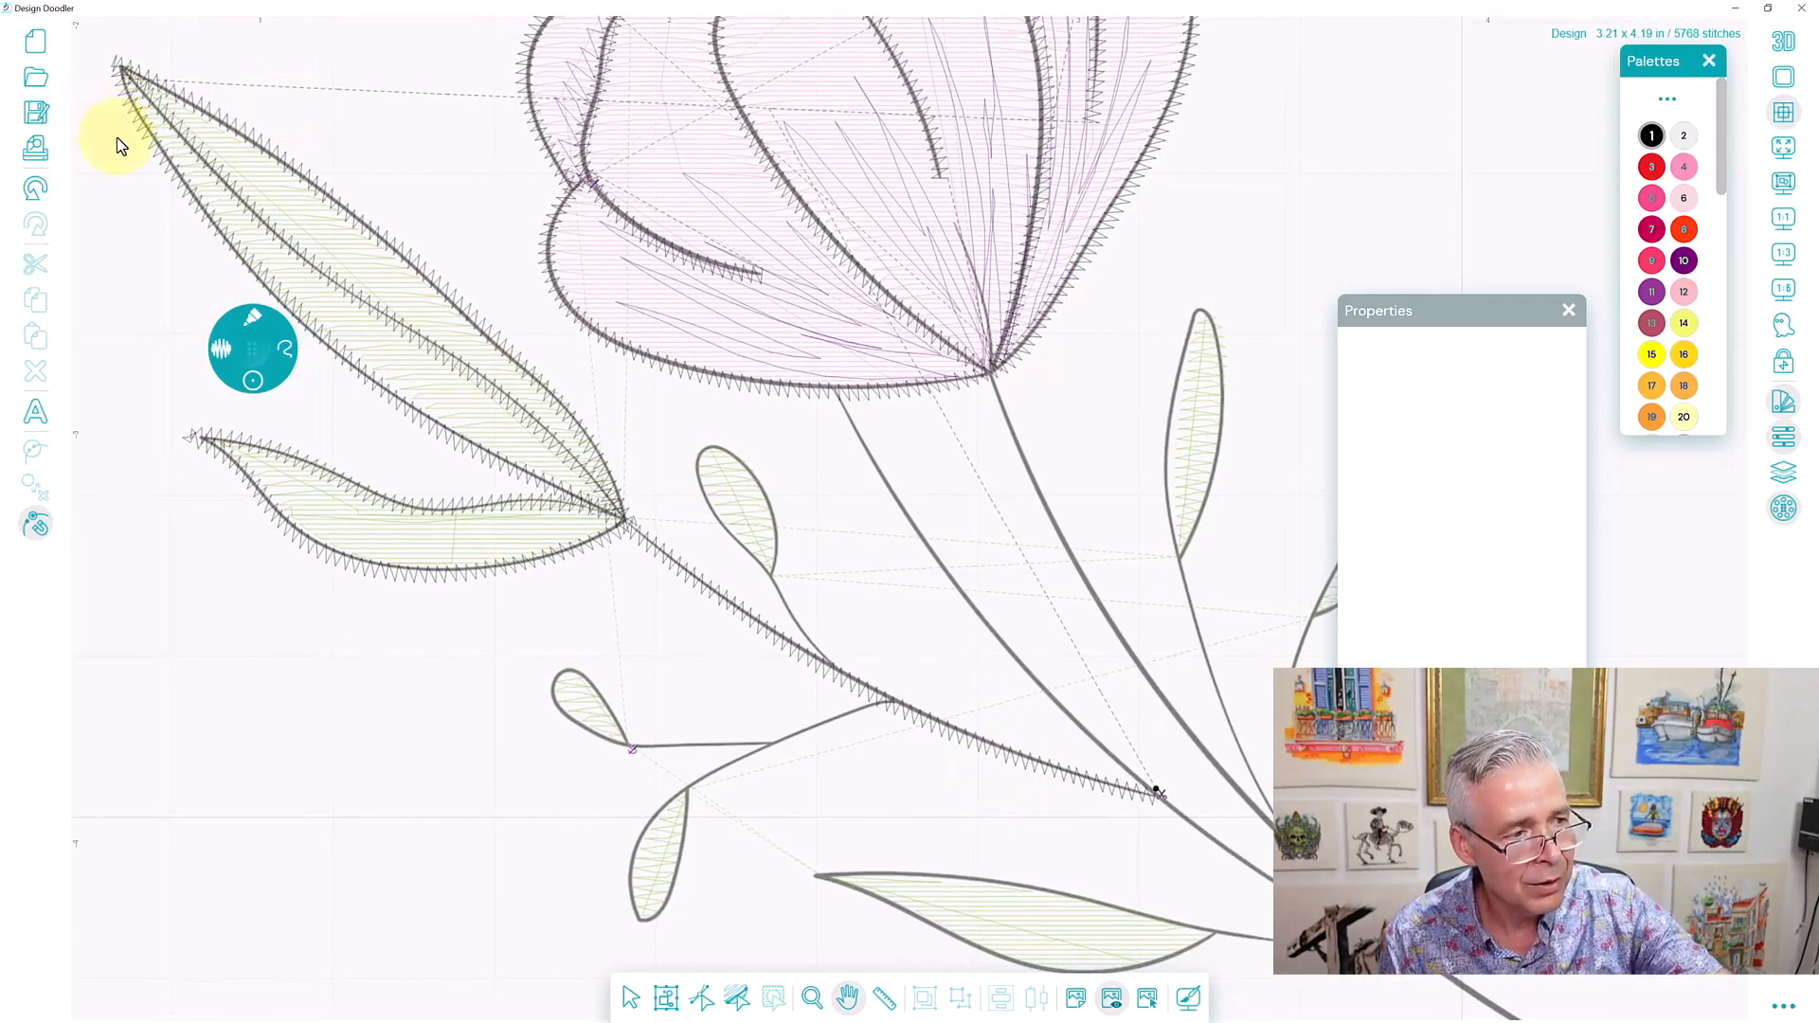
click(221, 348)
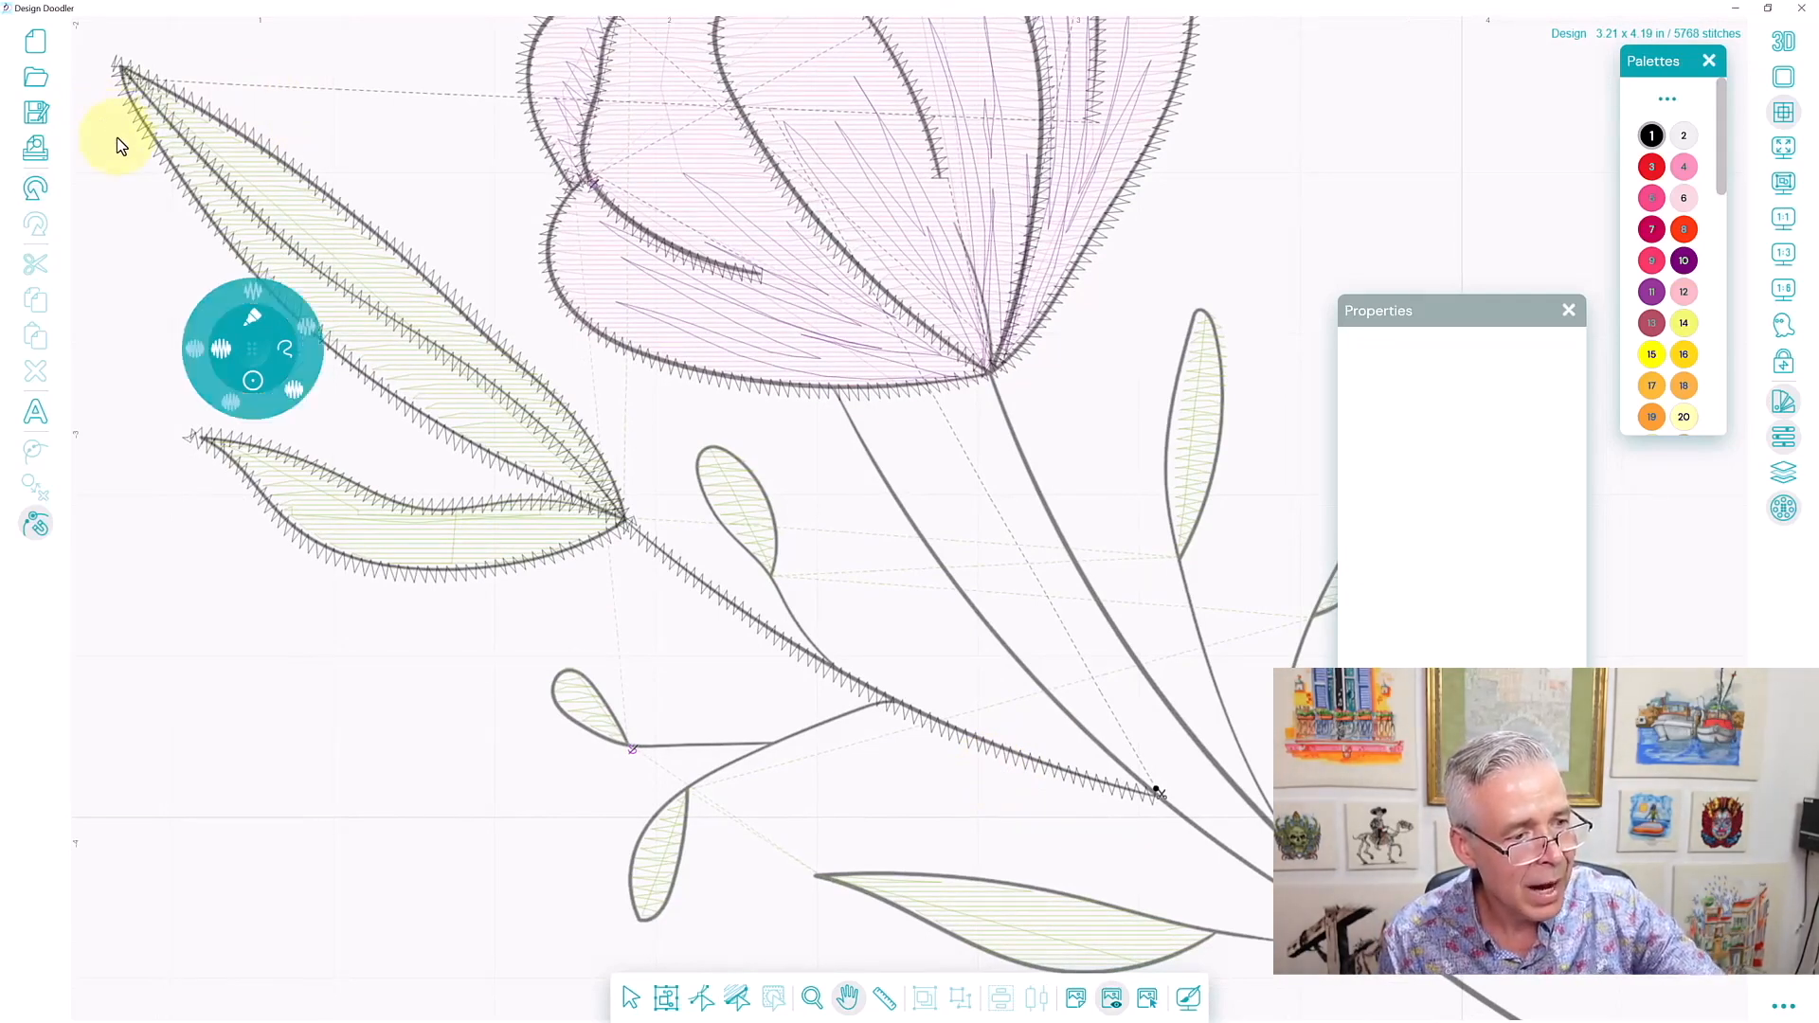
click(293, 389)
mouse_move(772, 578)
mouse_down()
mouse_move(756, 475)
mouse_move(709, 442)
mouse_move(697, 482)
mouse_move(841, 673)
mouse_up()
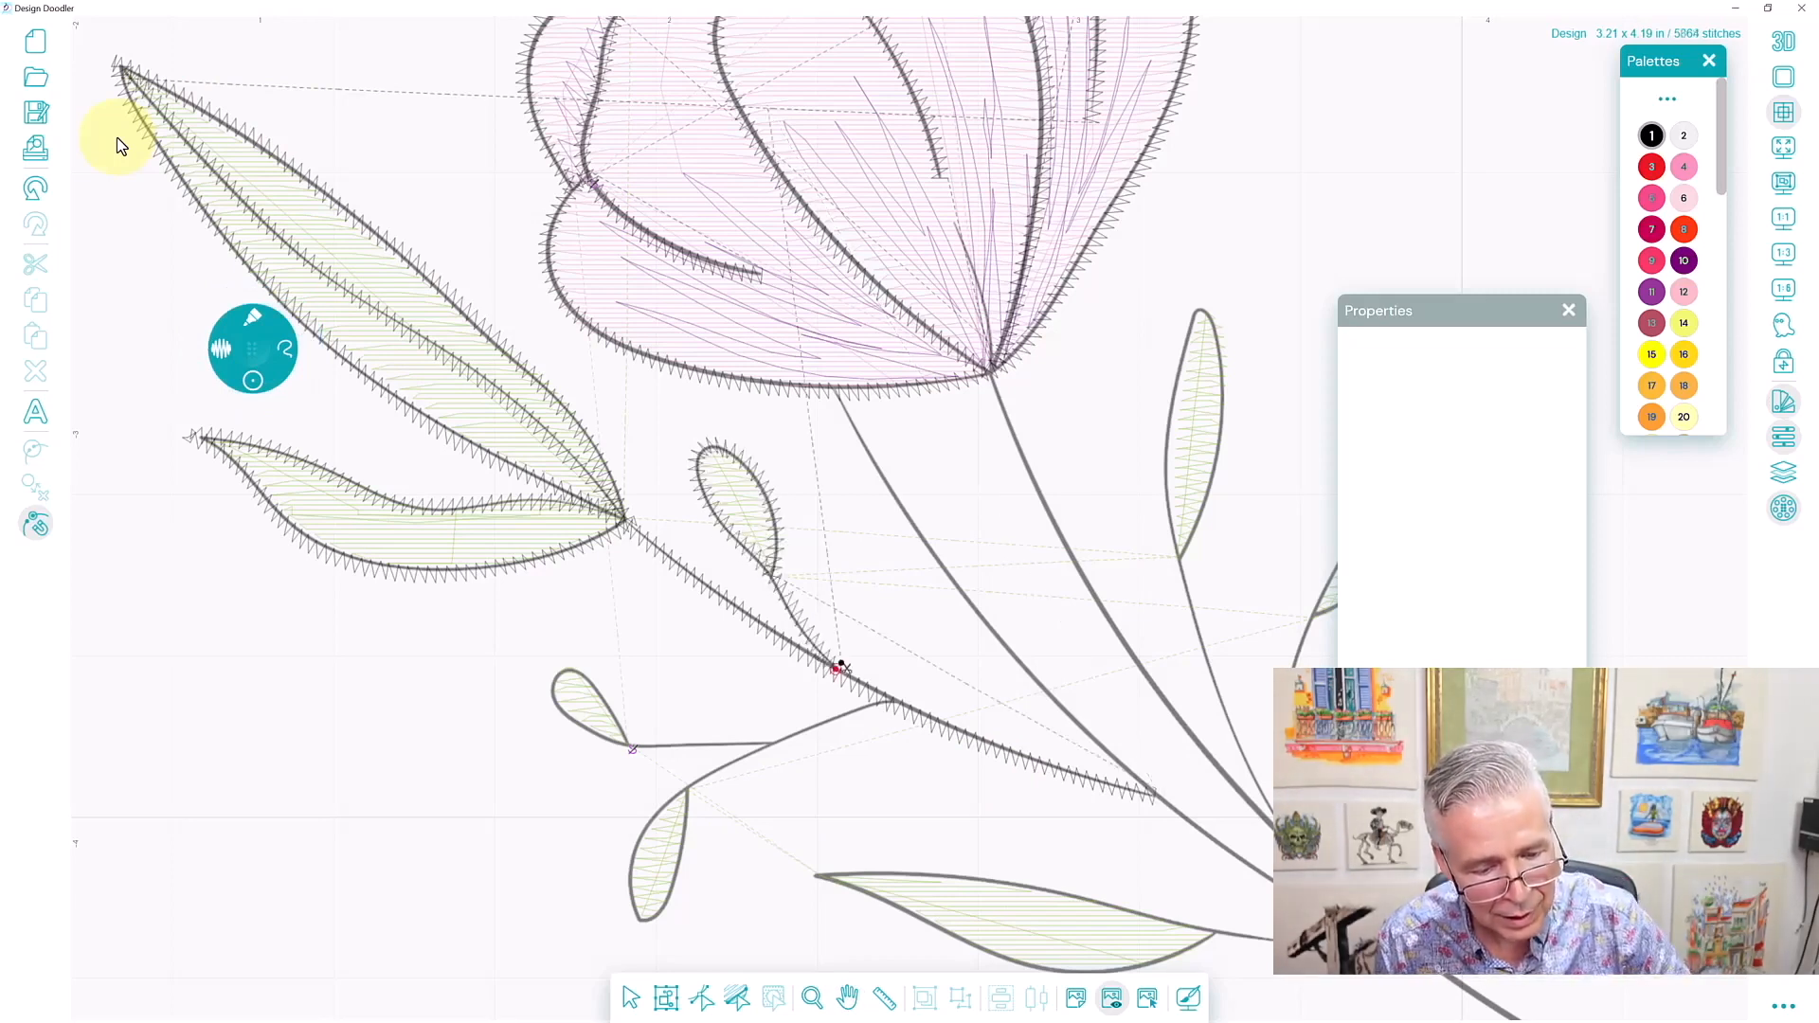
mouse_move(633, 747)
mouse_down()
mouse_move(586, 684)
mouse_move(640, 753)
mouse_move(775, 746)
mouse_move(674, 850)
mouse_move(661, 912)
mouse_move(623, 857)
mouse_move(677, 794)
mouse_move(890, 696)
mouse_up()
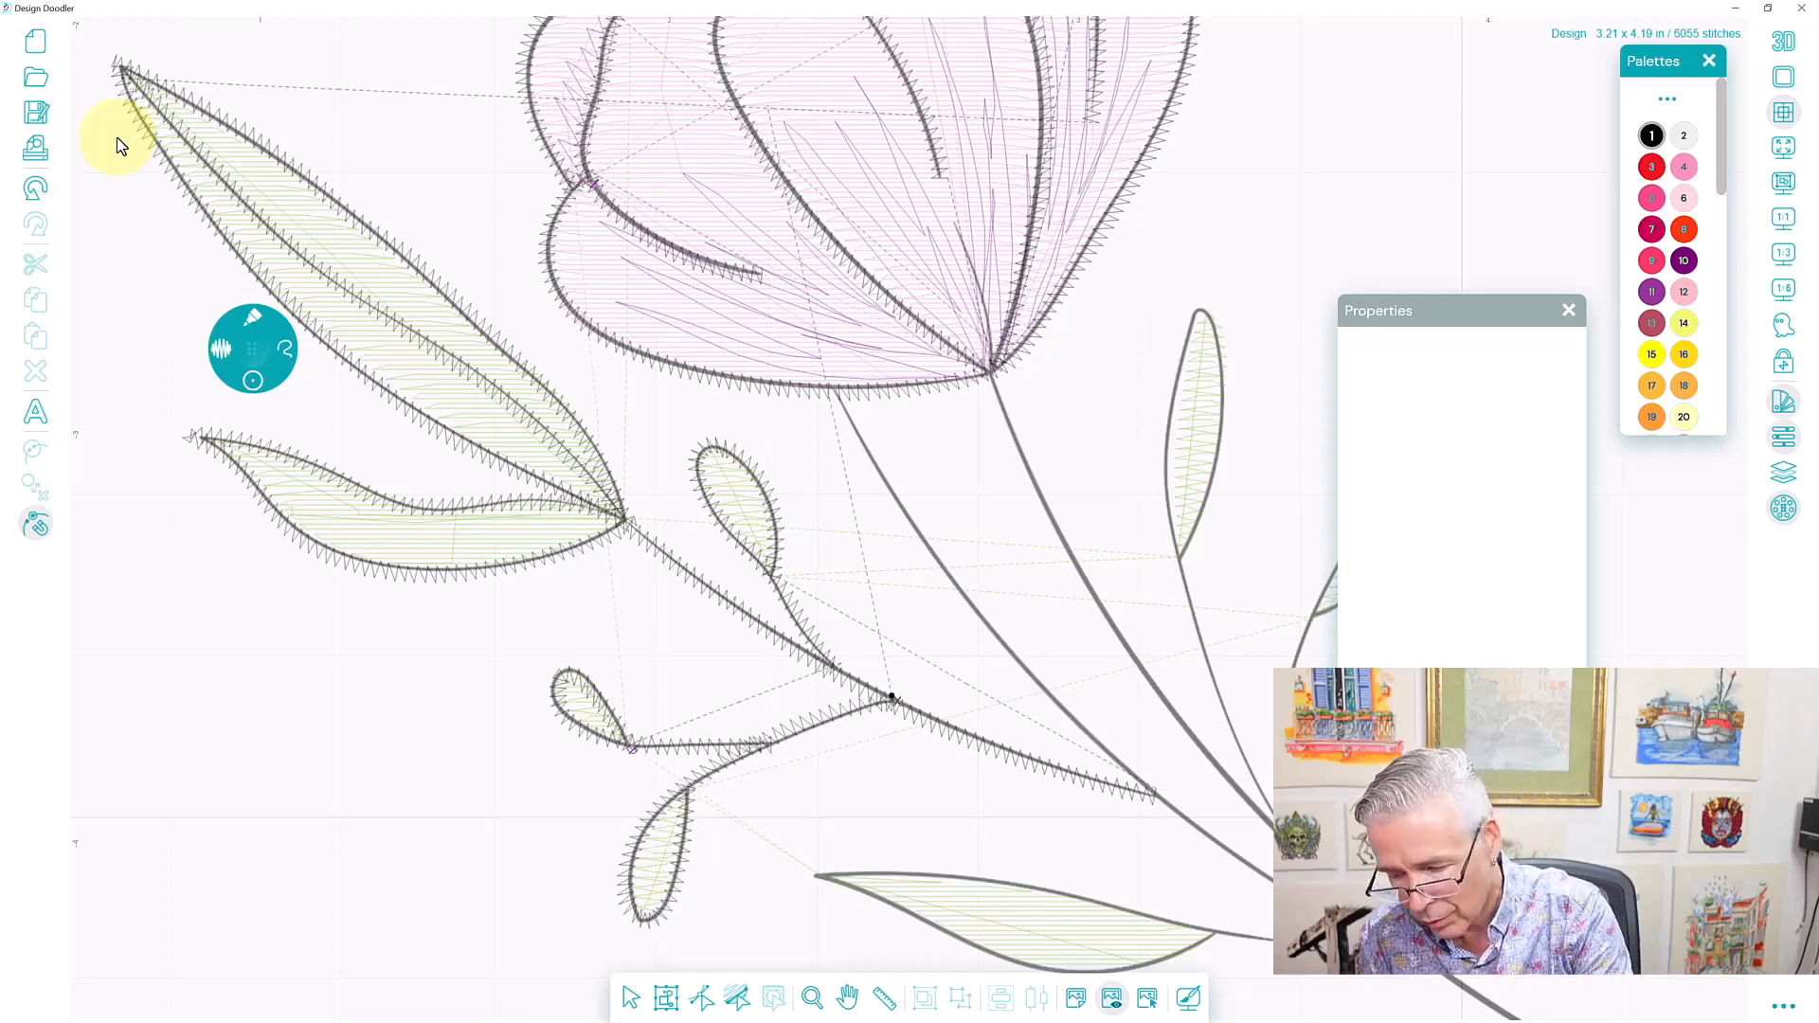
Trace the bottom leaf and the two right leaves with their stalks, and outline both main flower stems.
drag(890, 701, 734, 494)
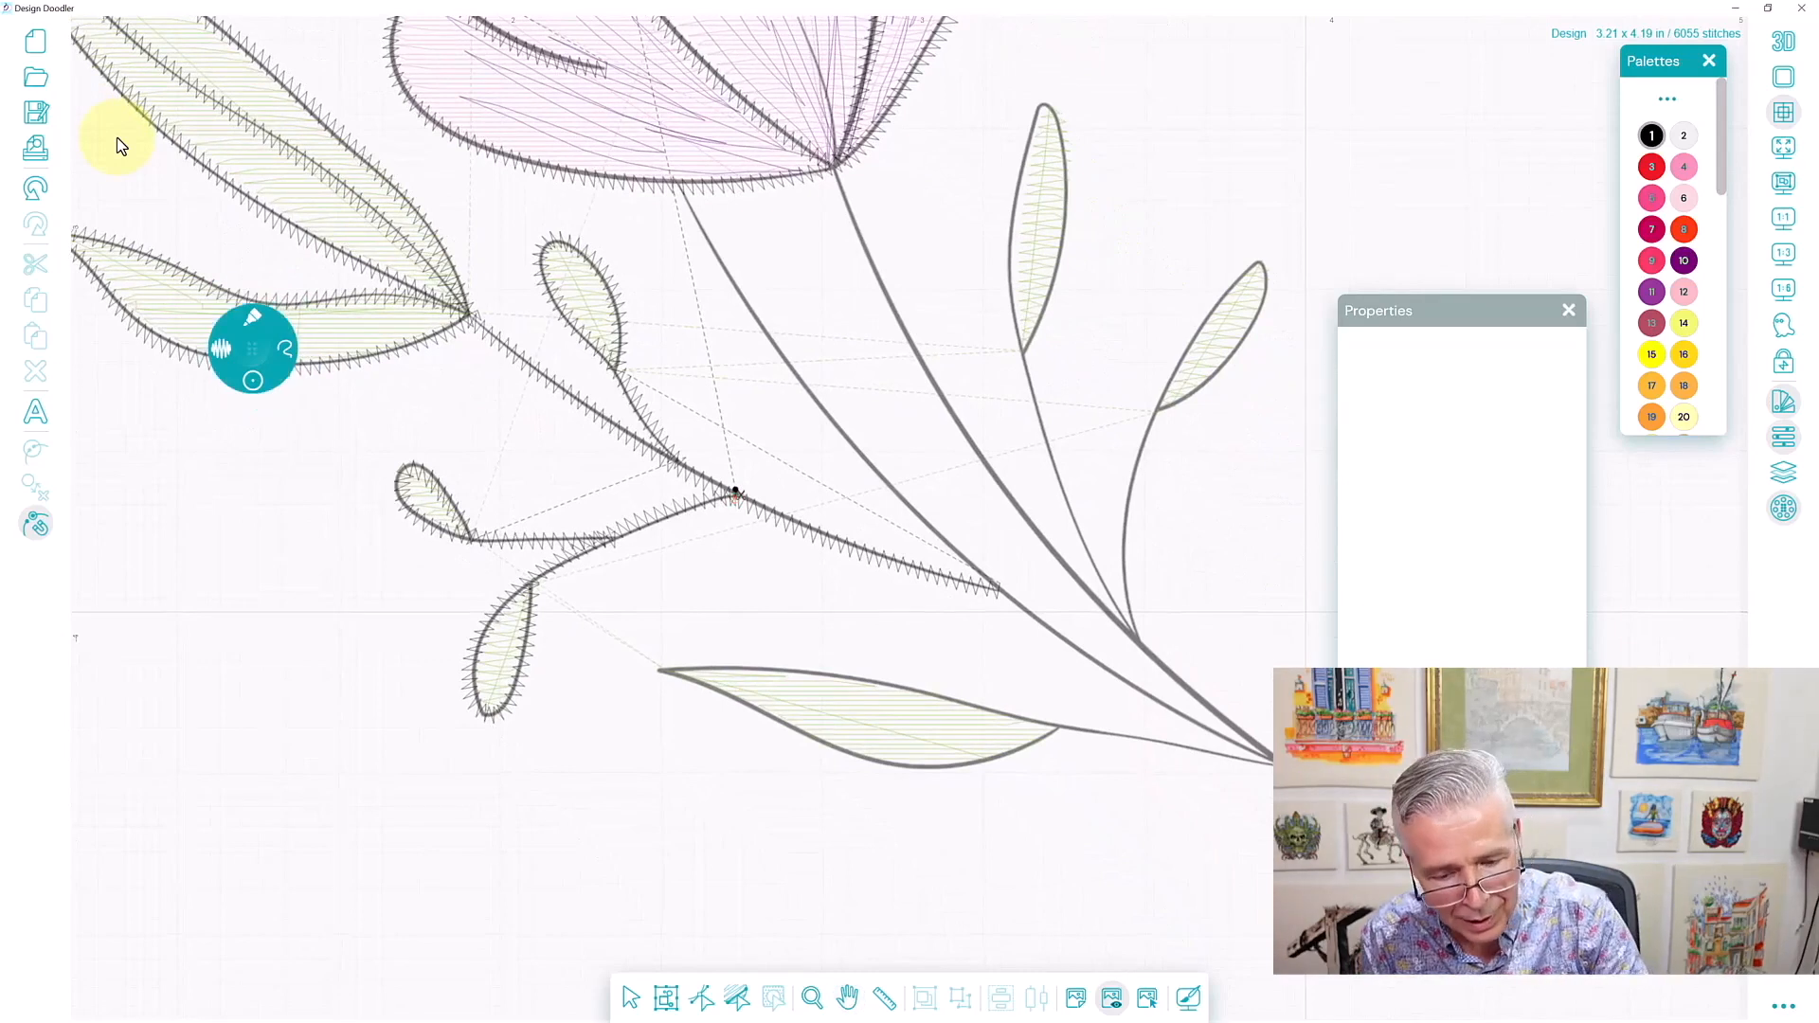
mouse_move(1063, 725)
mouse_down()
mouse_move(993, 757)
mouse_move(895, 763)
mouse_move(659, 670)
mouse_move(919, 689)
mouse_move(1271, 761)
mouse_up()
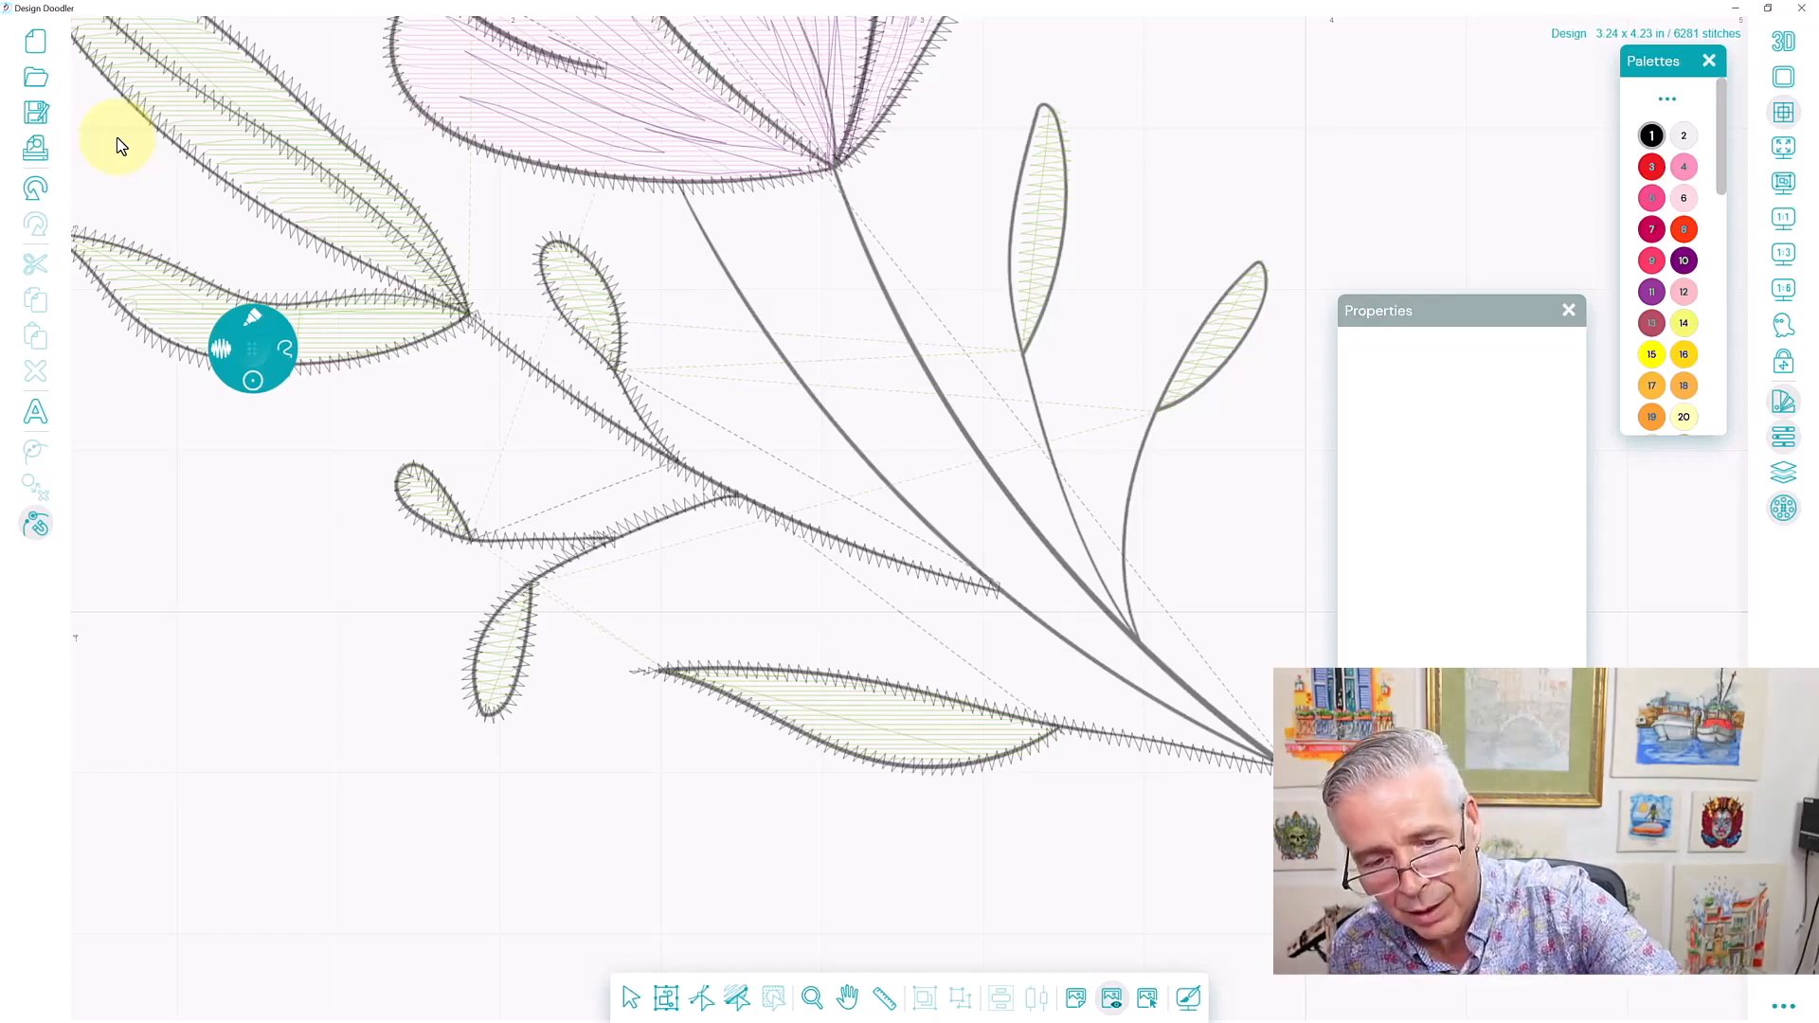
mouse_move(1167, 408)
mouse_down()
mouse_move(1246, 332)
mouse_move(1264, 262)
mouse_move(1154, 410)
mouse_move(1124, 535)
mouse_move(1137, 640)
mouse_up()
mouse_move(1021, 358)
mouse_down()
mouse_move(1065, 229)
mouse_move(1065, 113)
mouse_move(1023, 168)
mouse_move(1010, 317)
mouse_move(1064, 495)
mouse_move(1134, 627)
mouse_up()
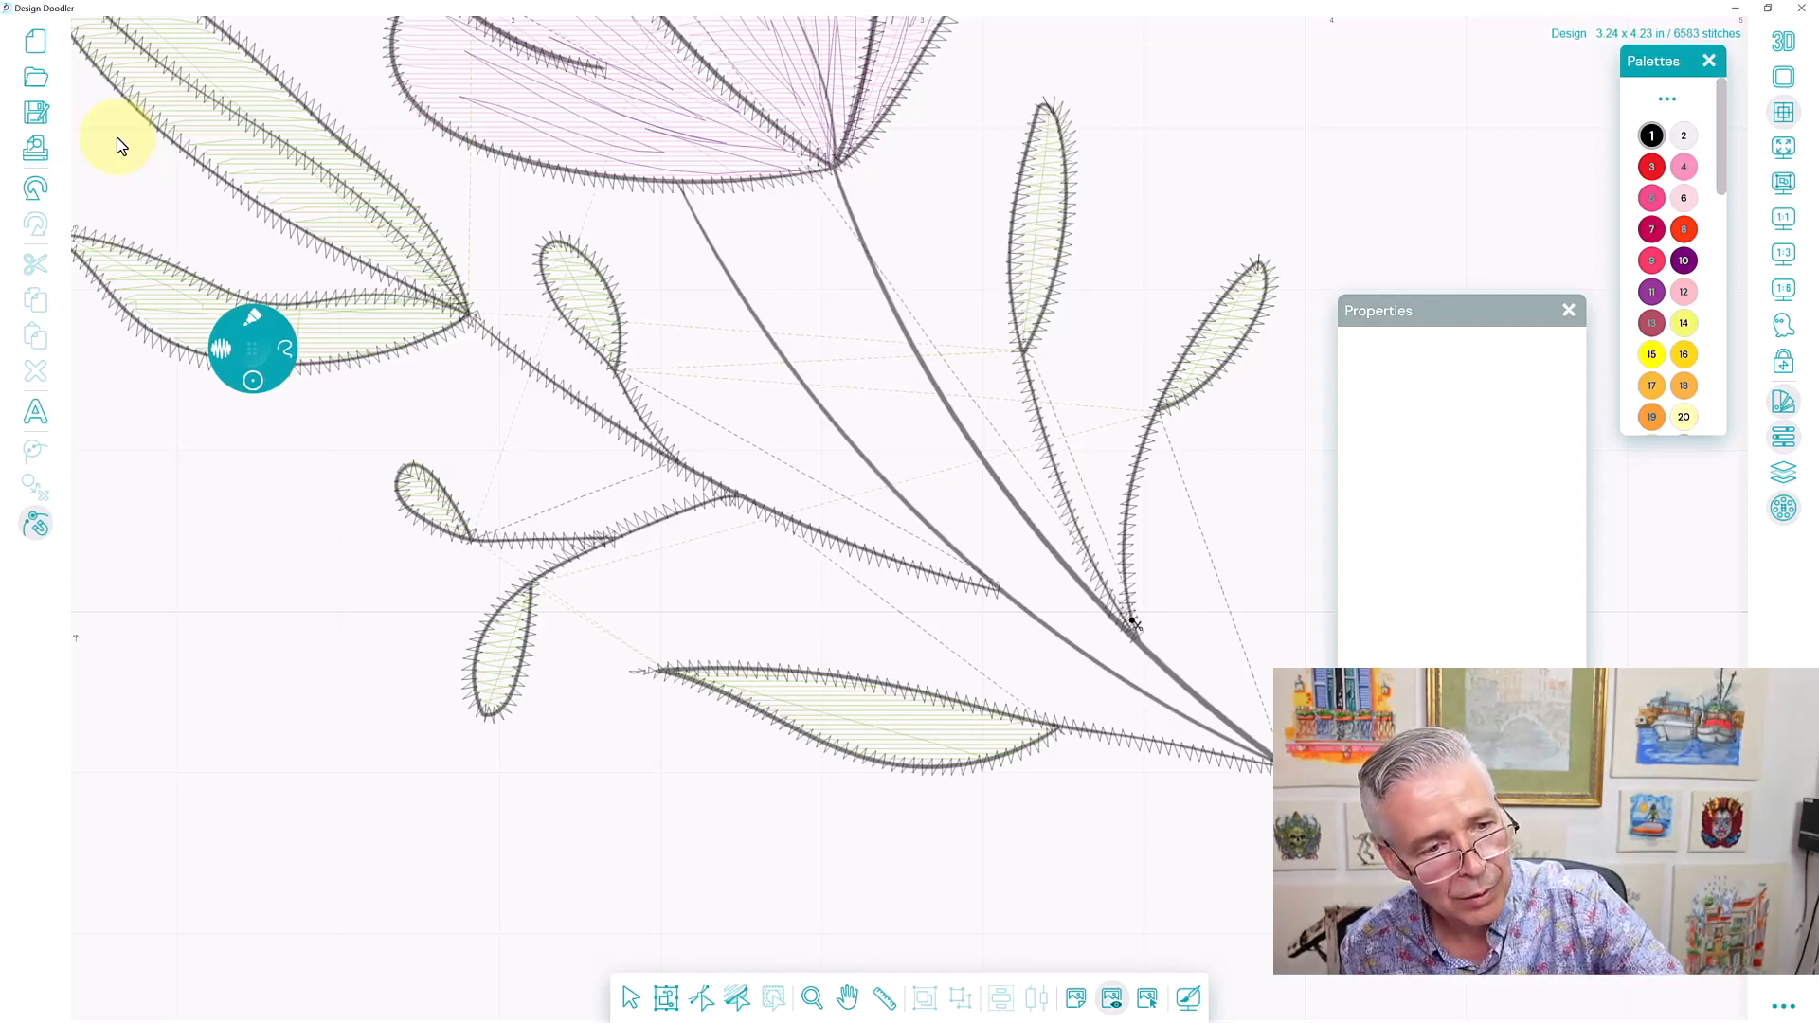
mouse_move(675, 185)
mouse_down()
mouse_move(936, 540)
mouse_move(1033, 623)
mouse_move(1267, 753)
mouse_up()
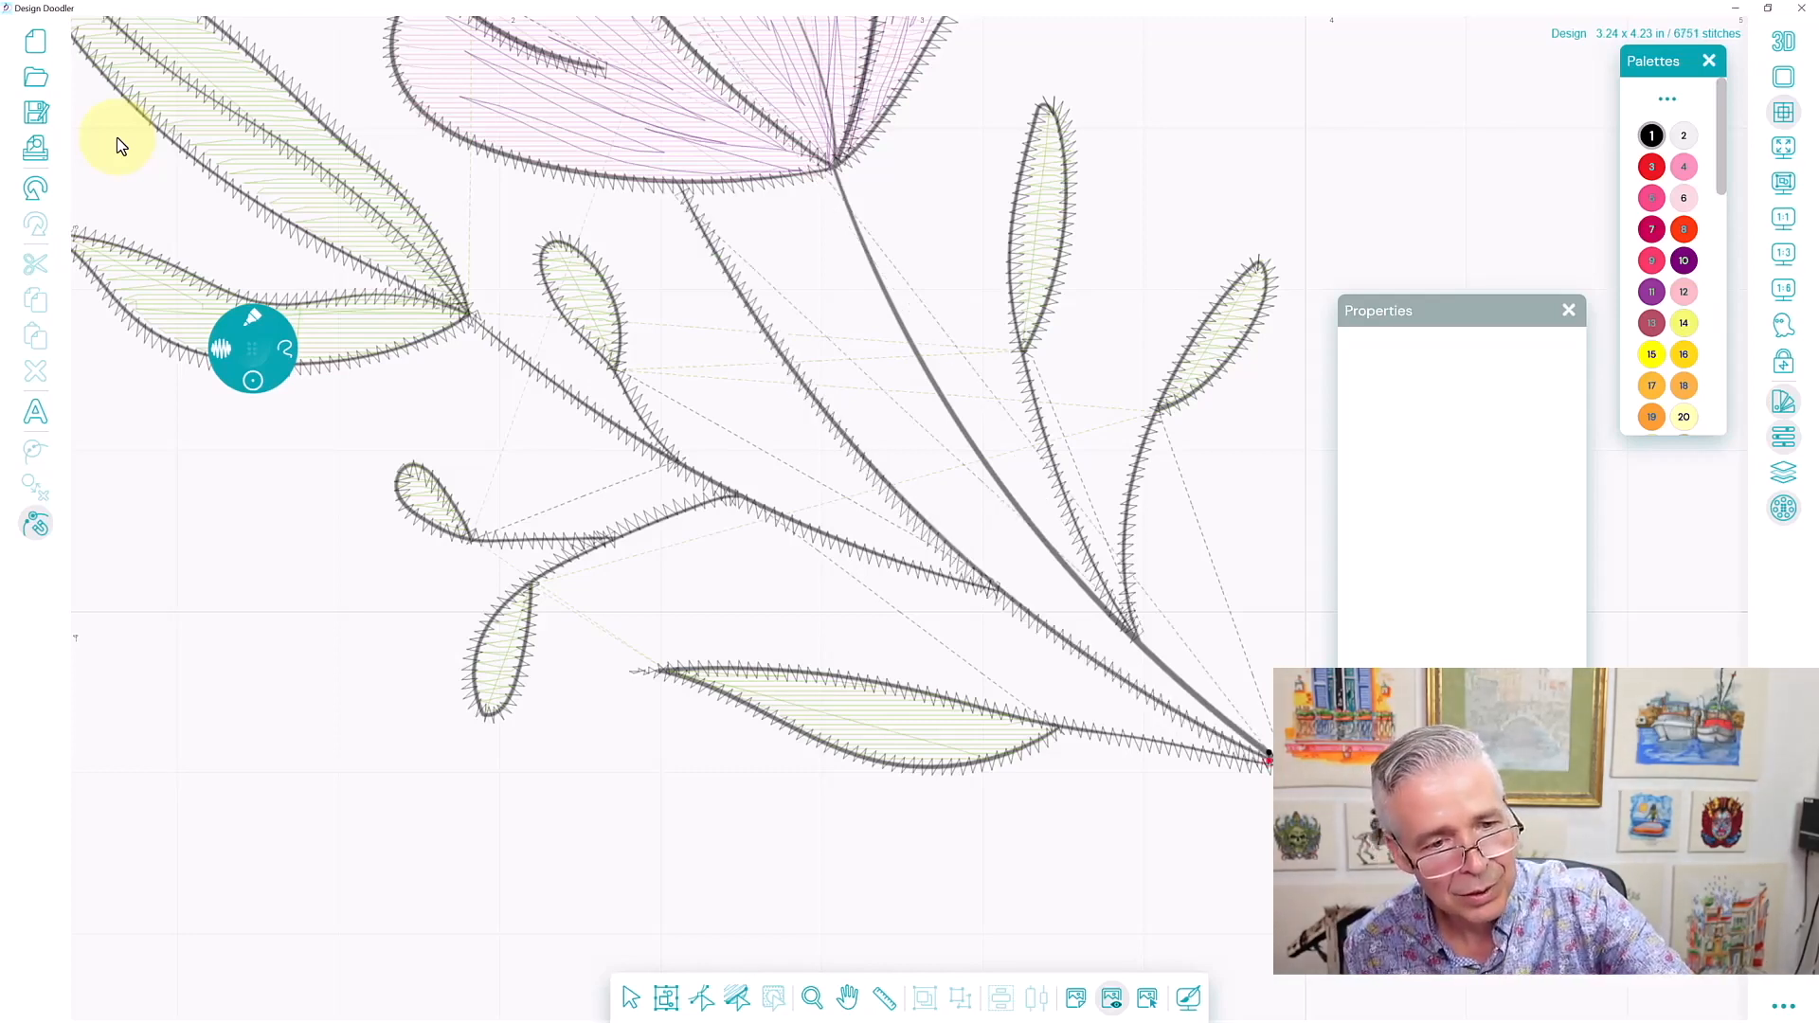
mouse_move(831, 165)
mouse_down()
mouse_move(943, 393)
mouse_move(1143, 652)
mouse_move(1270, 761)
mouse_move(1504, 887)
mouse_up()
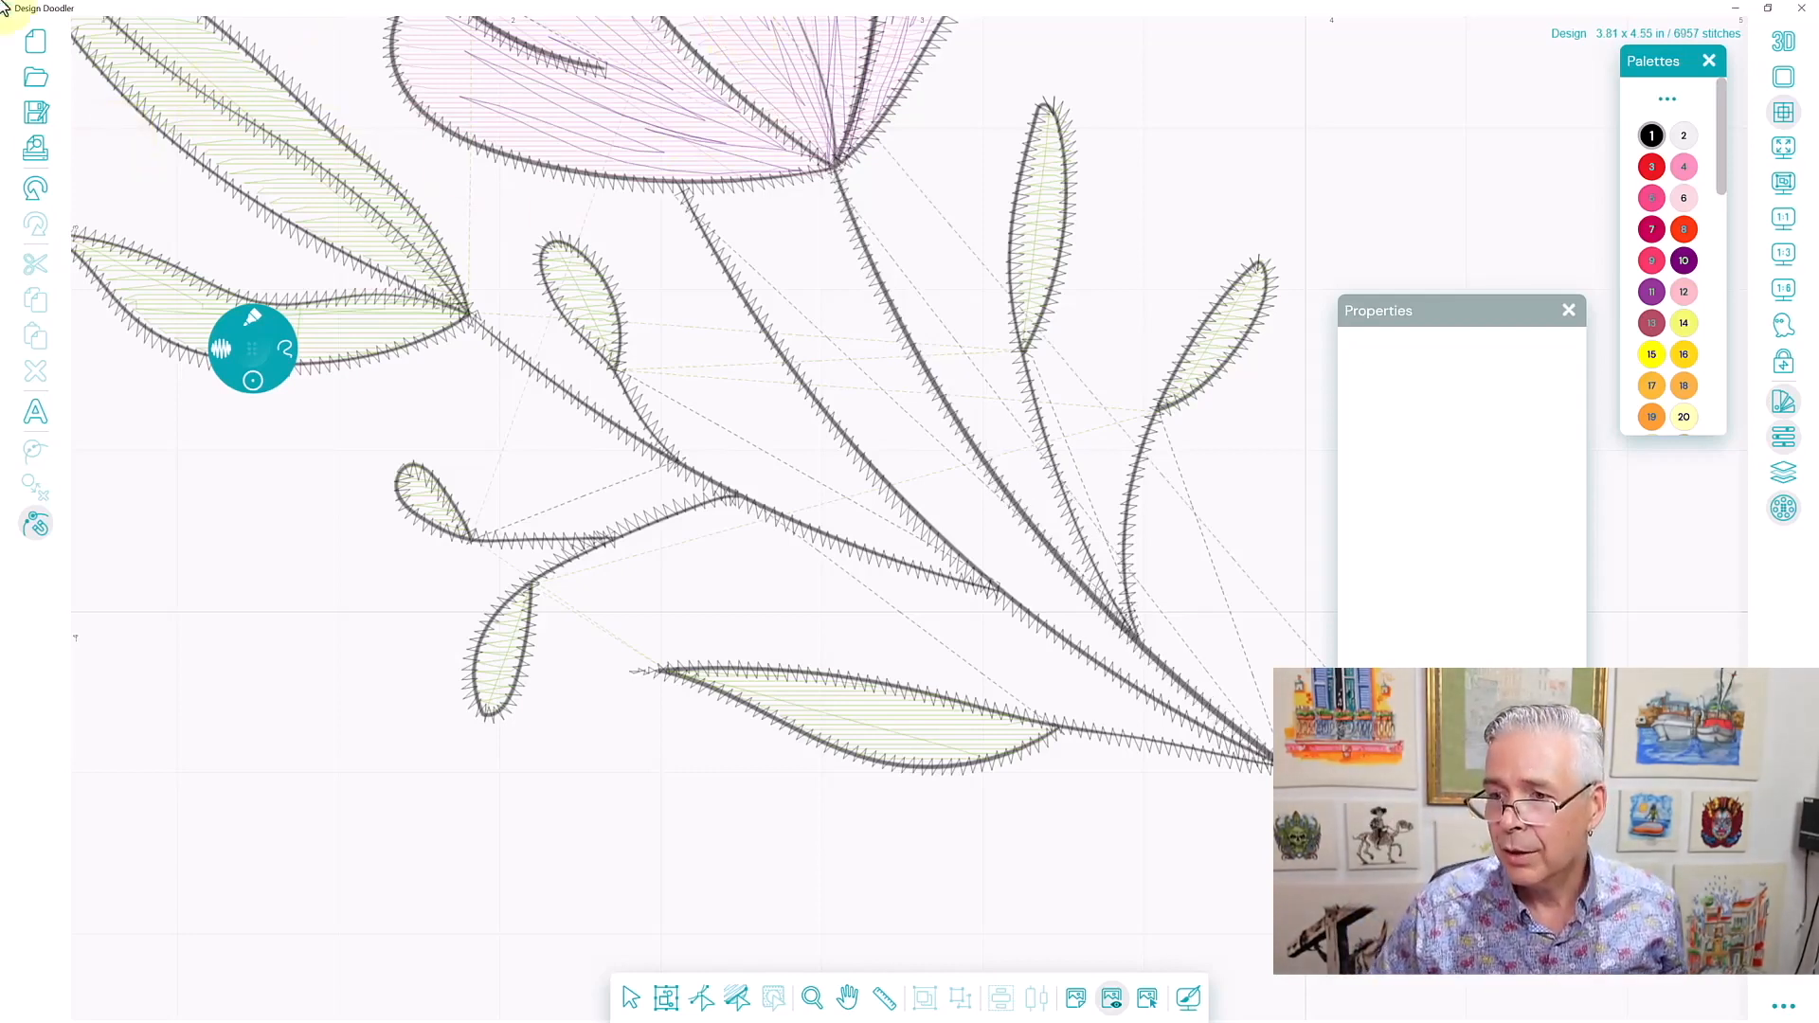
Preview the whole design in 3D and review the order of its thread colours in the sequence.
click(1784, 201)
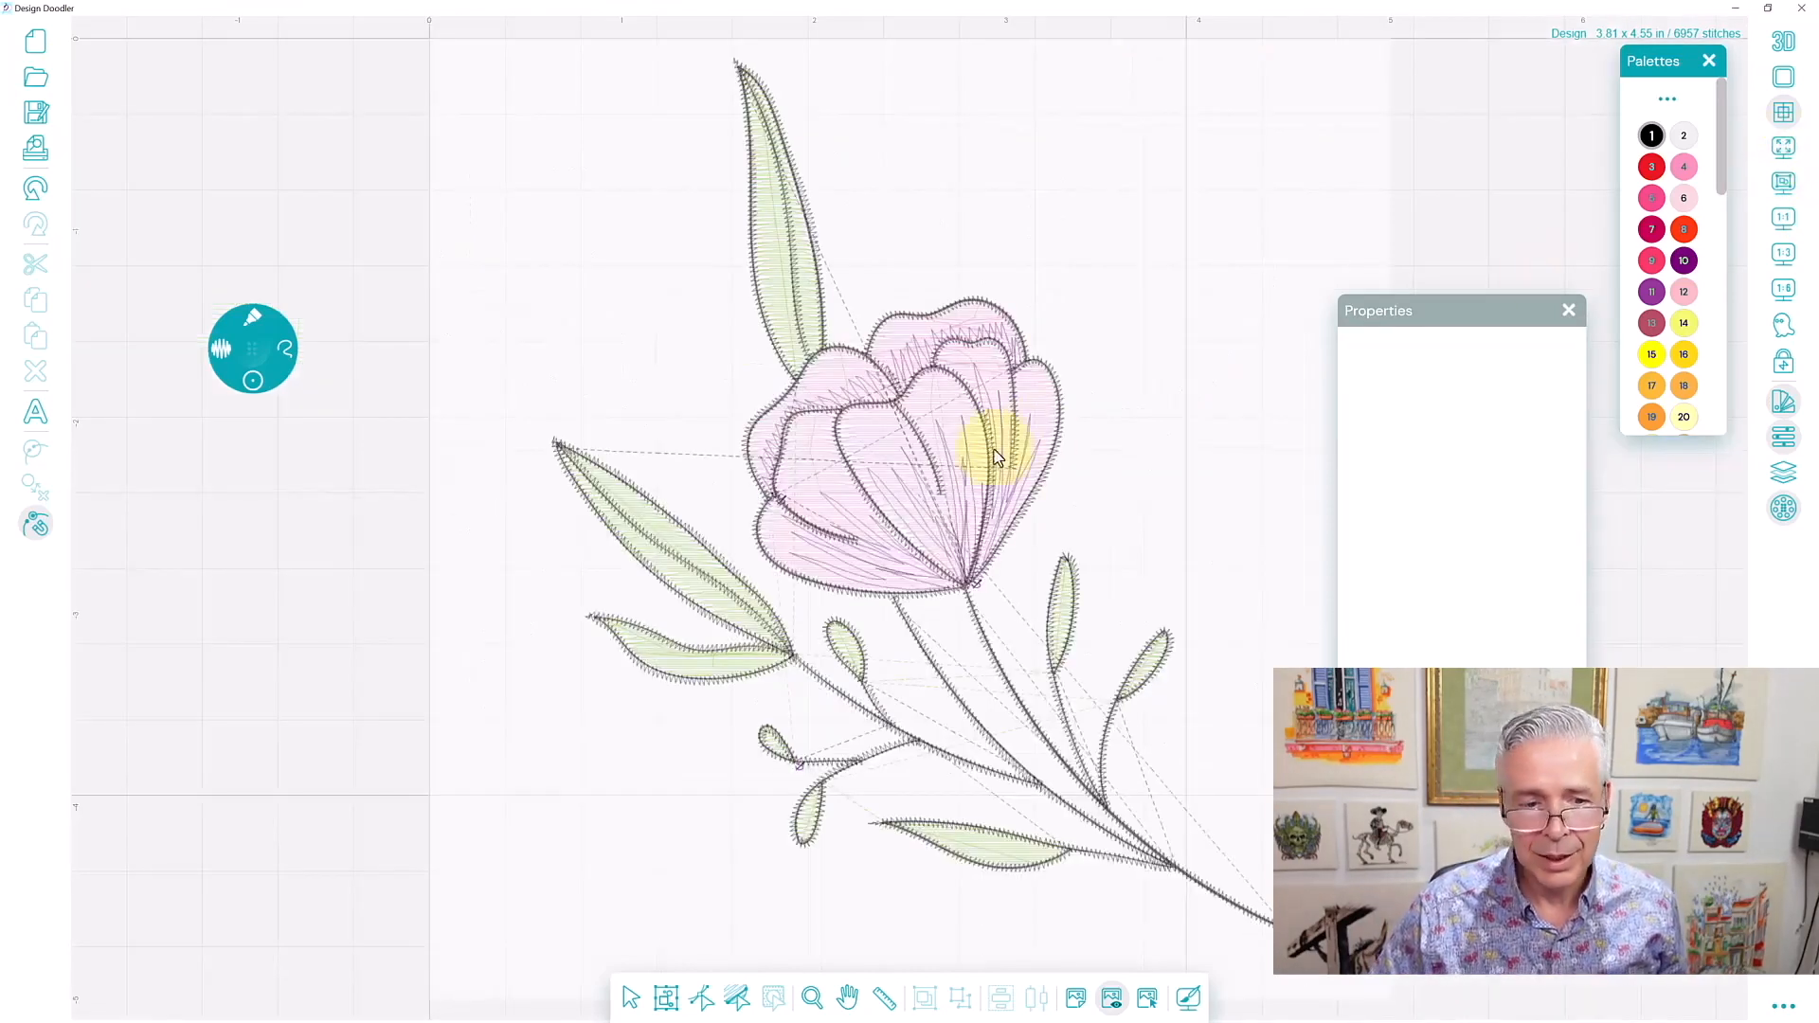
click(1785, 43)
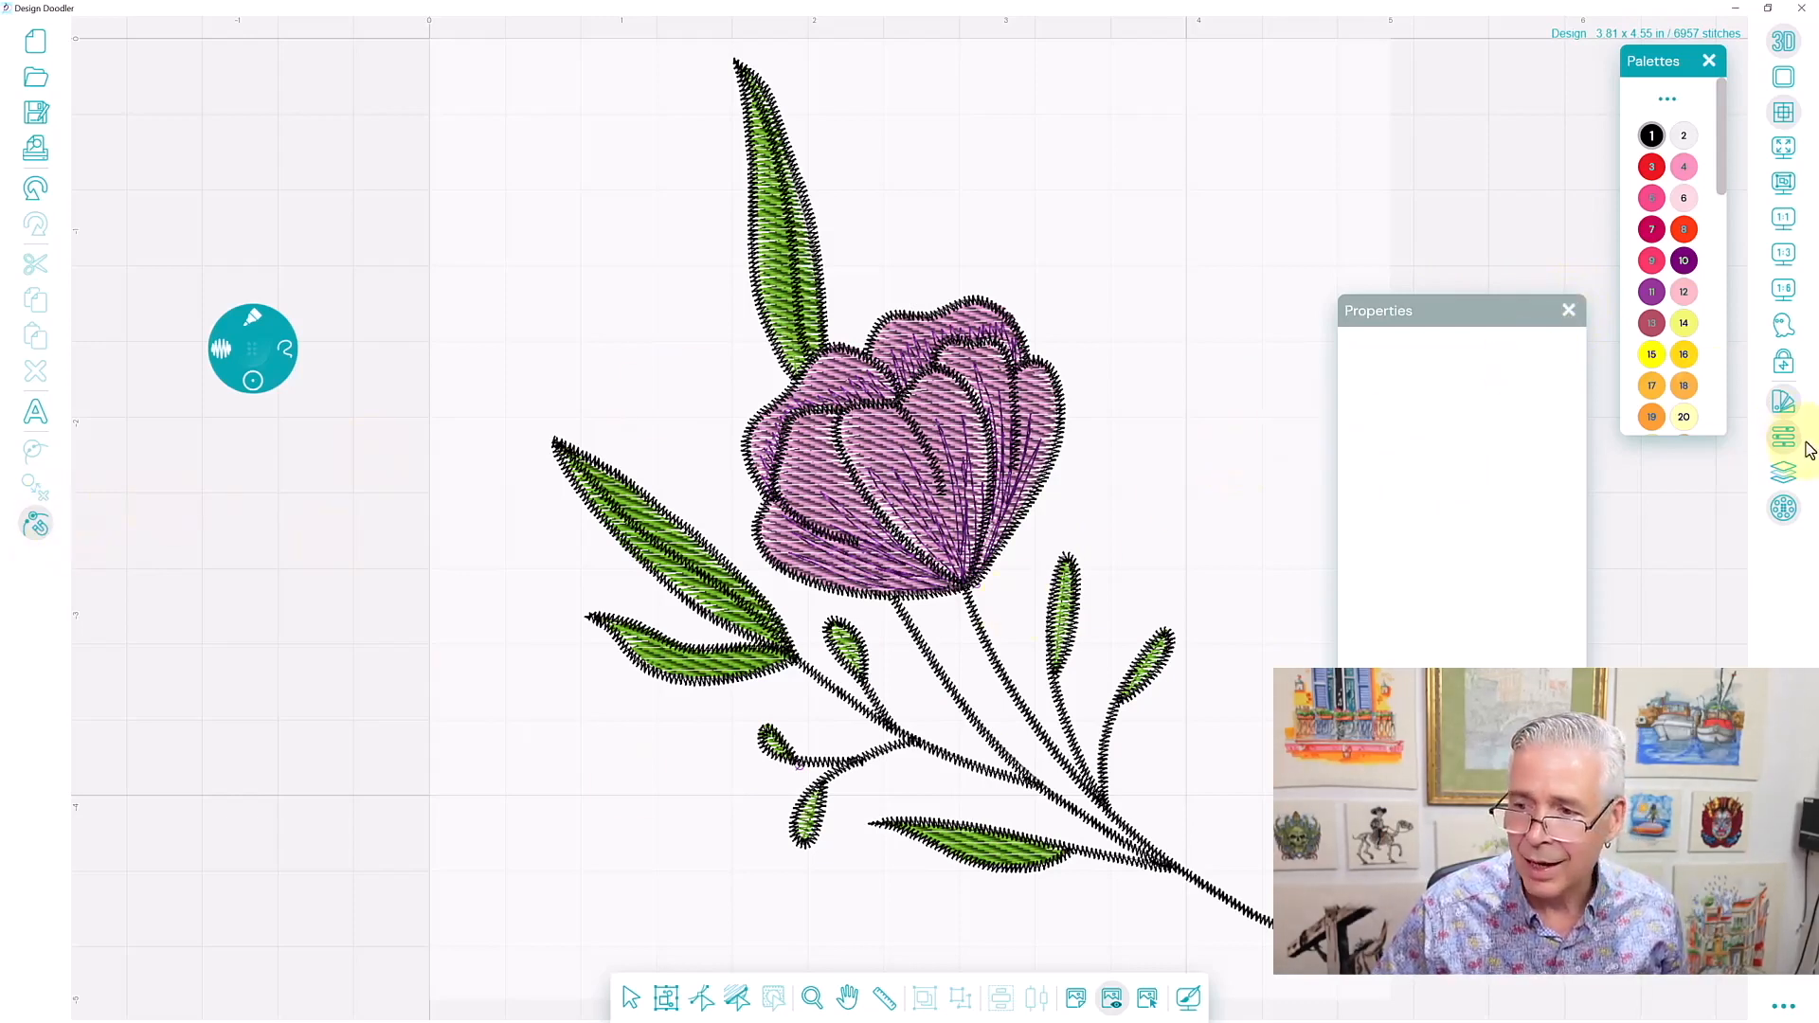
click(1786, 470)
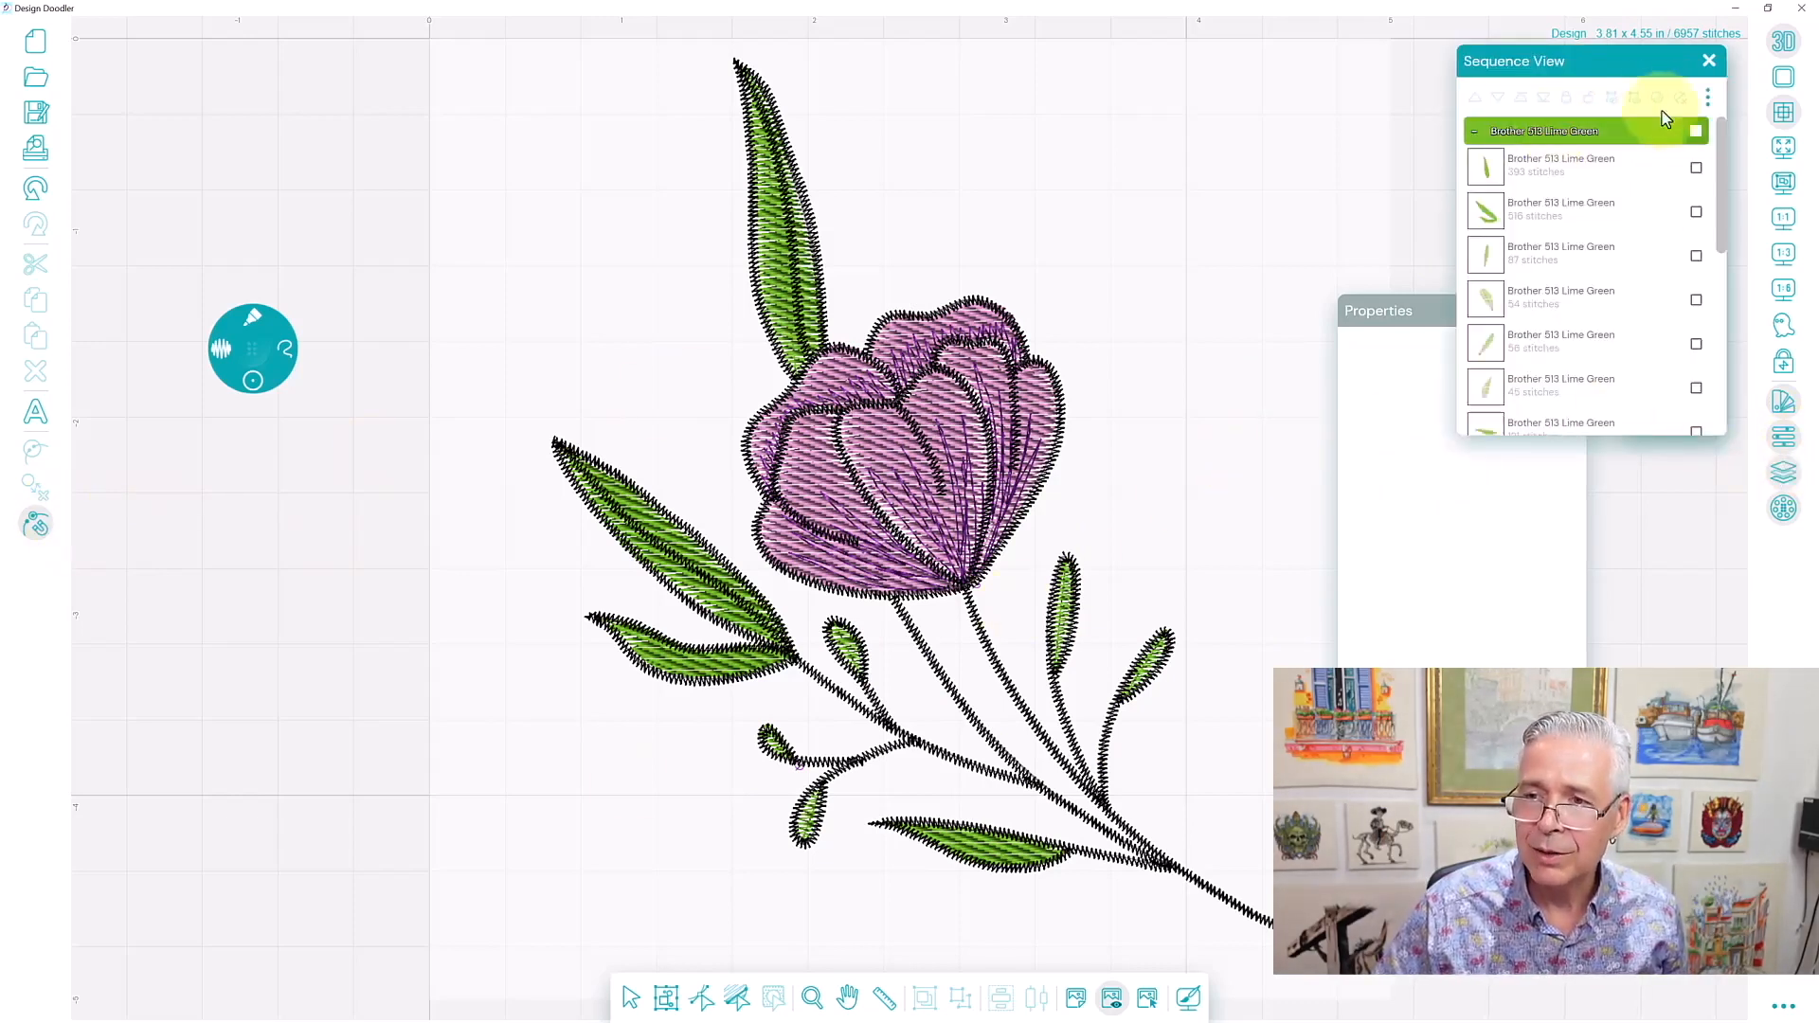
click(1476, 134)
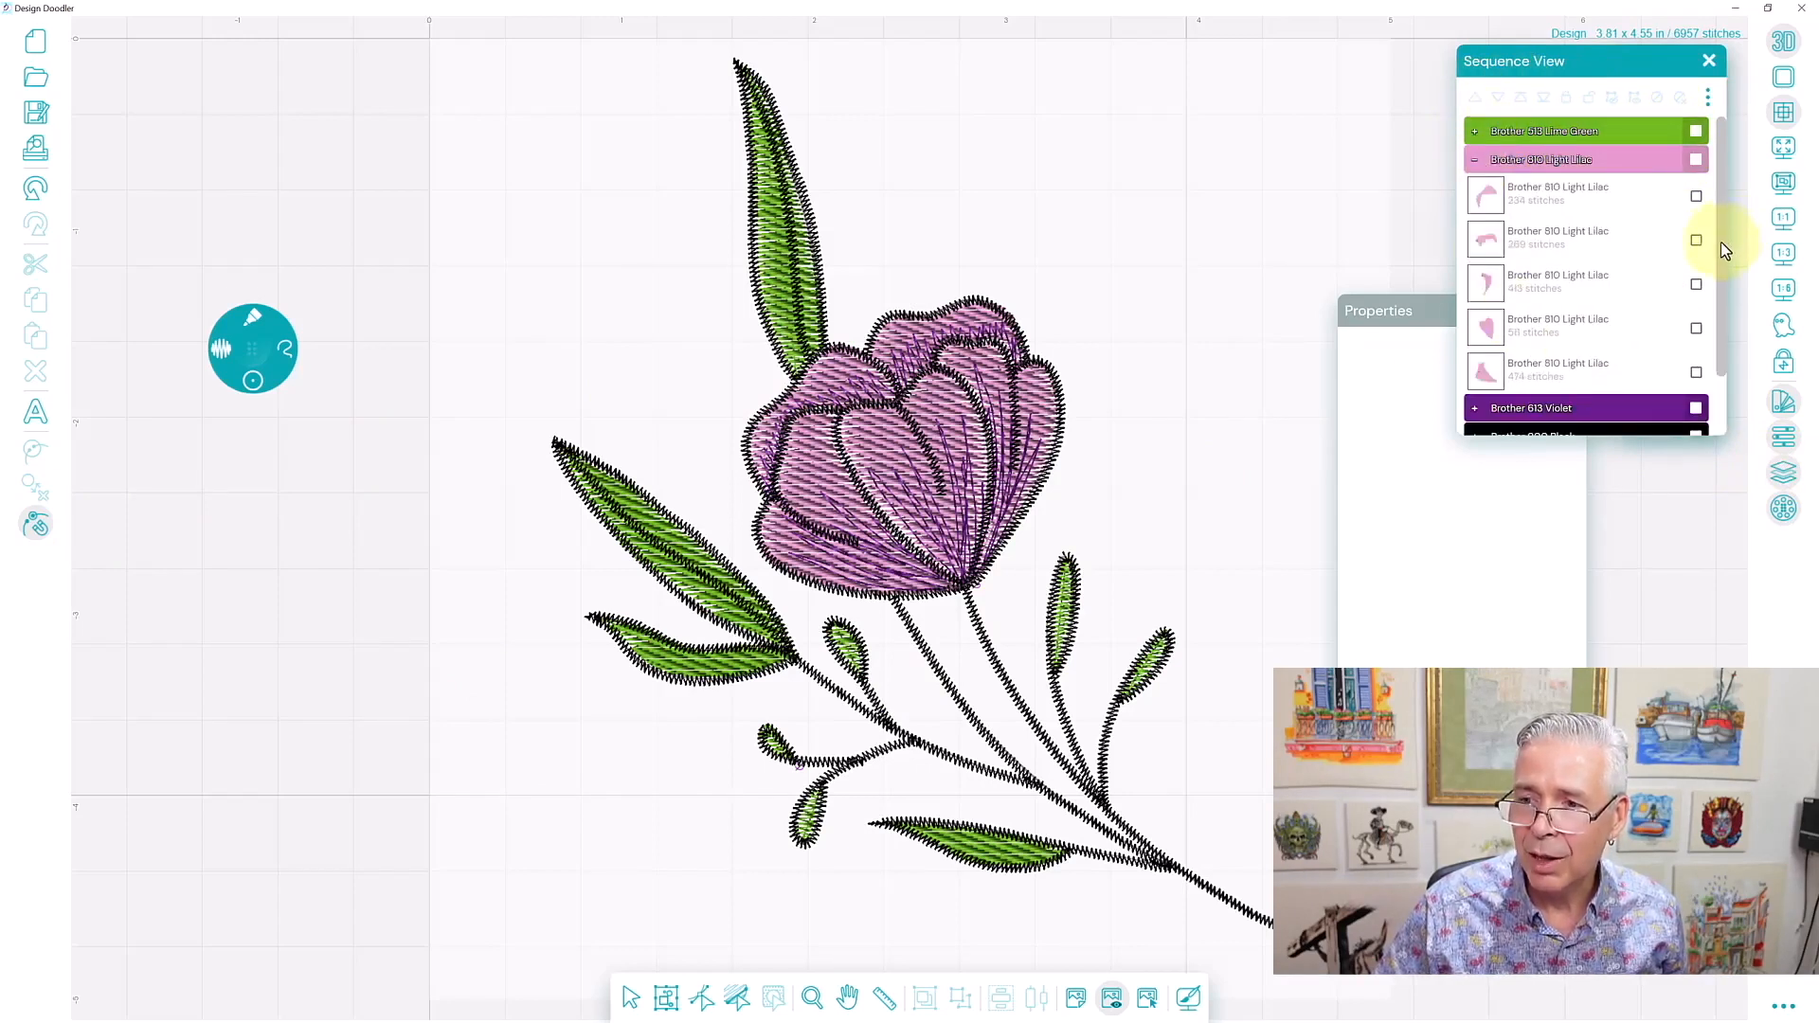
scroll(1722, 248, down, 1)
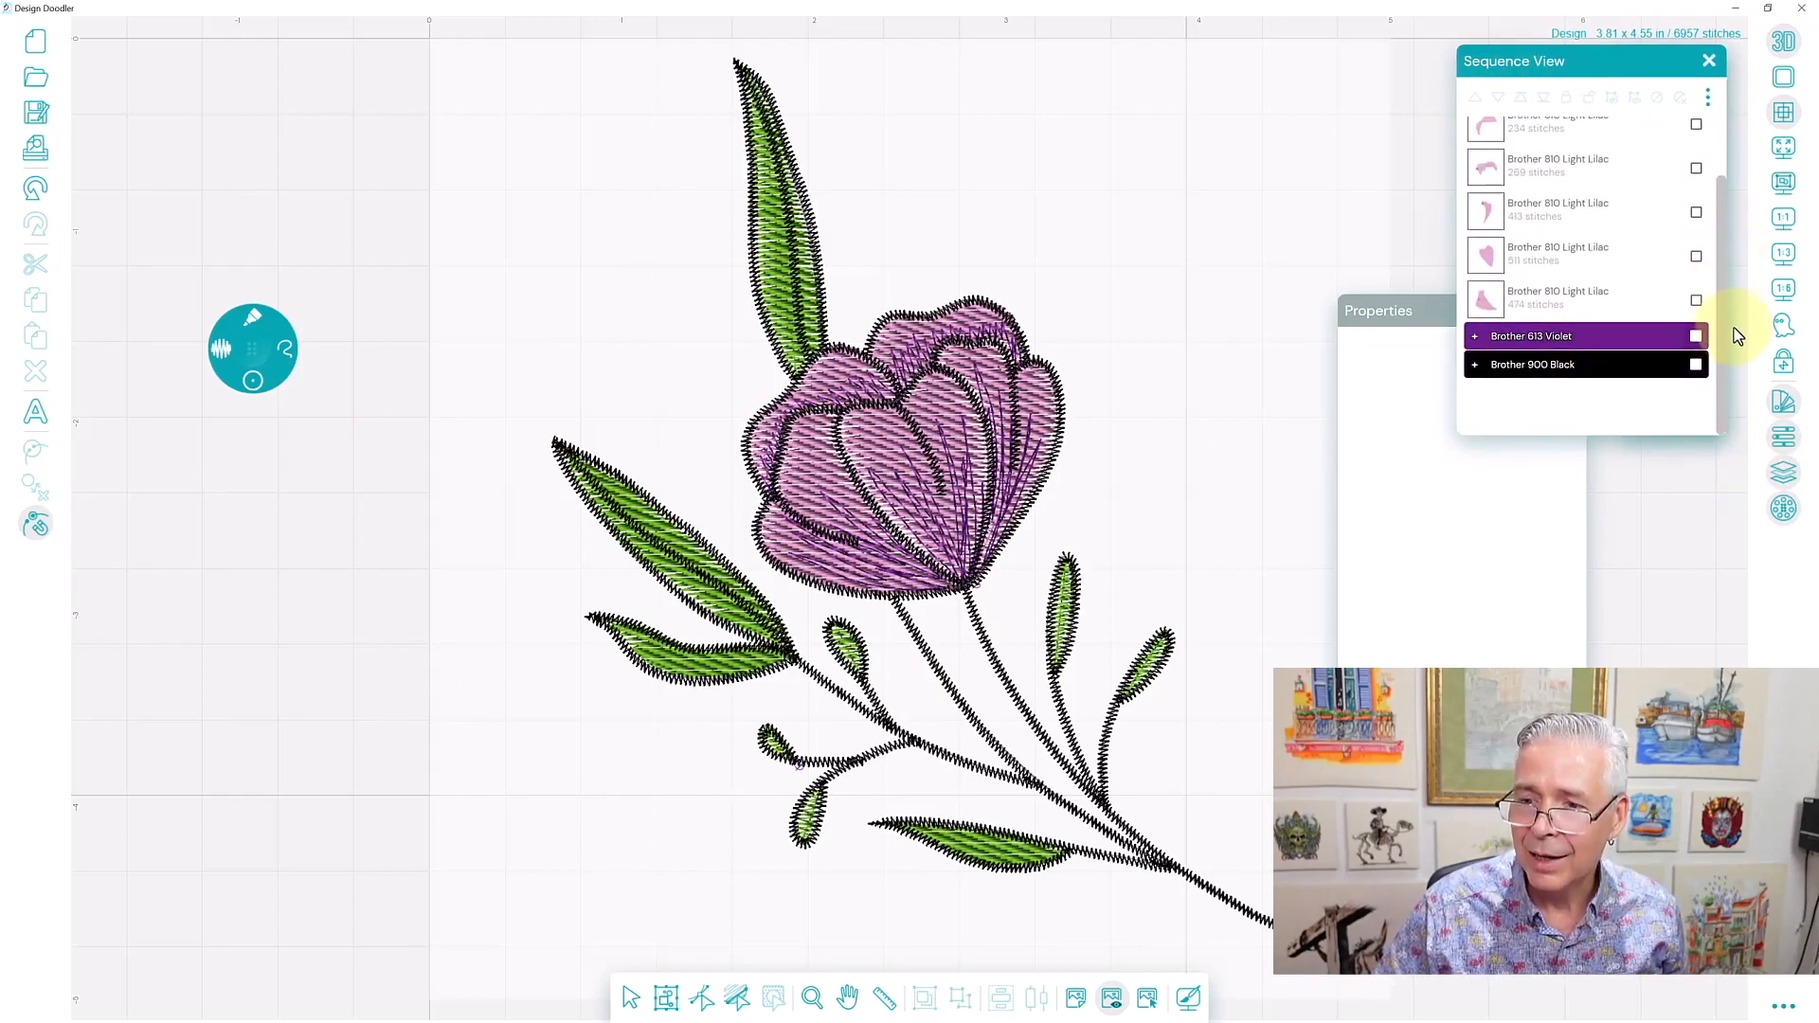
Select all Brother 900 Black outlines, return to the flat stitch view and connect them to reduce the jumps between objects.
click(1696, 367)
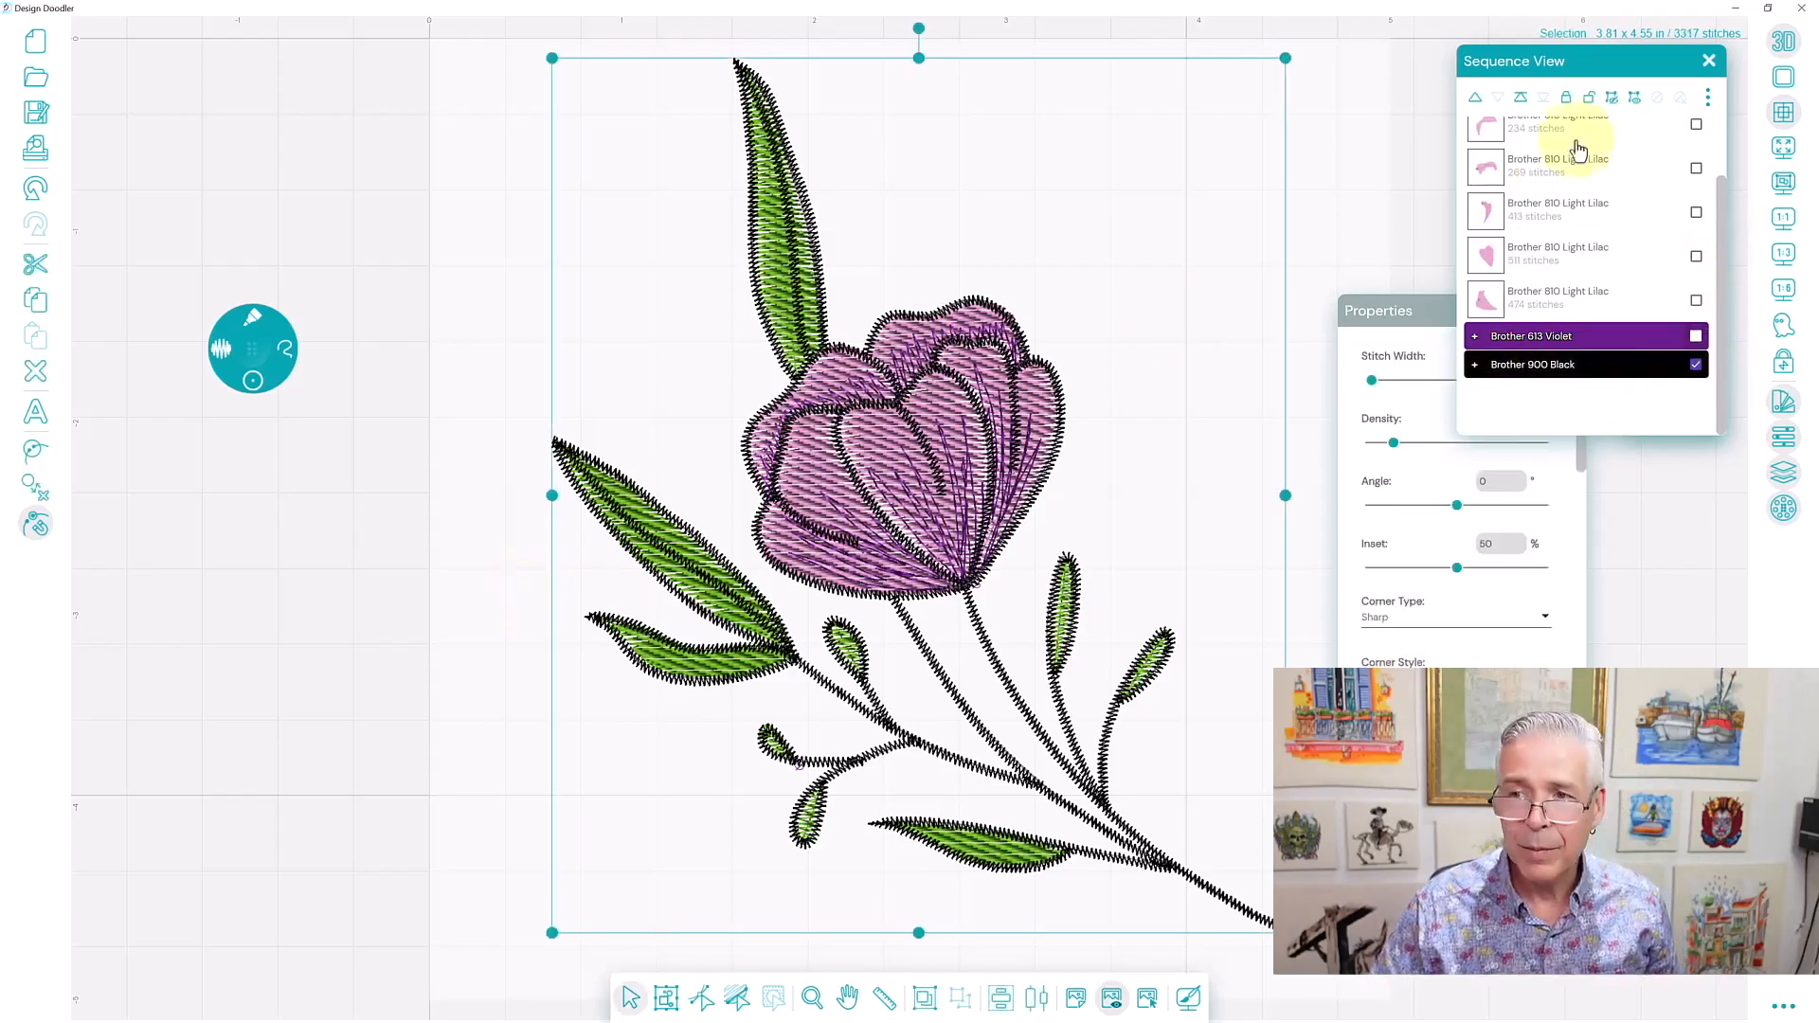
click(1781, 40)
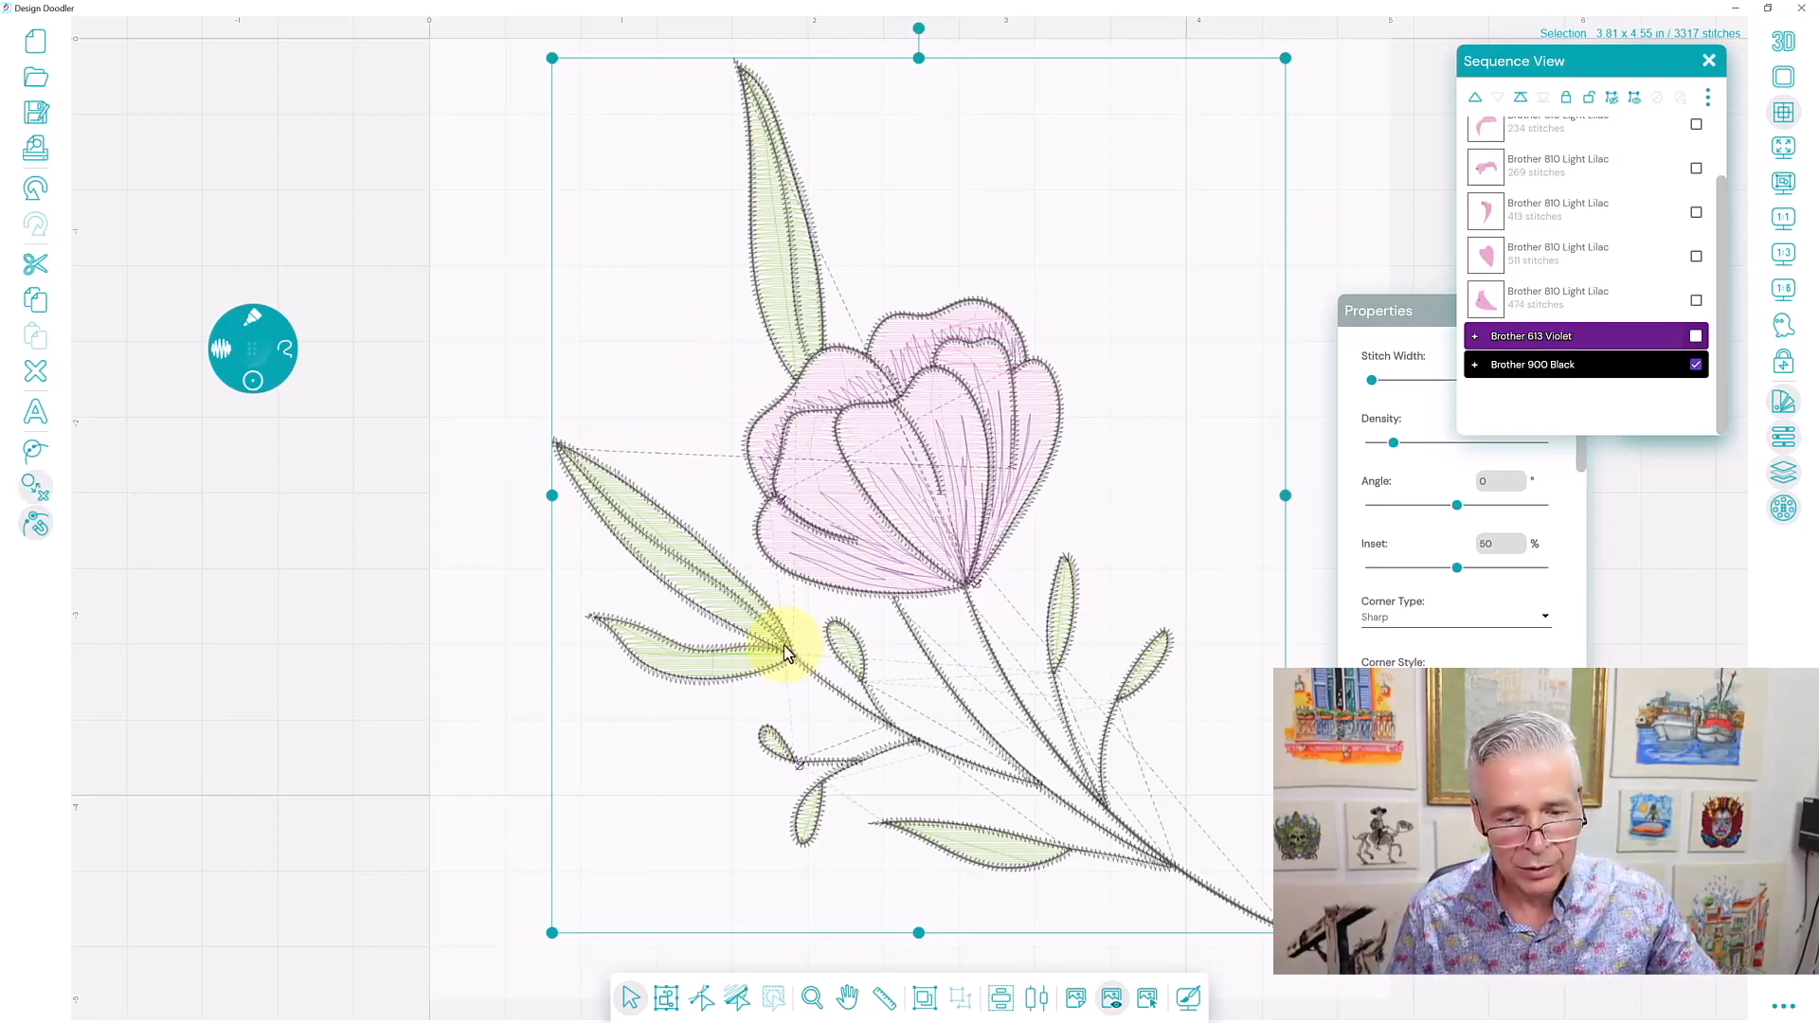
key(Escape)
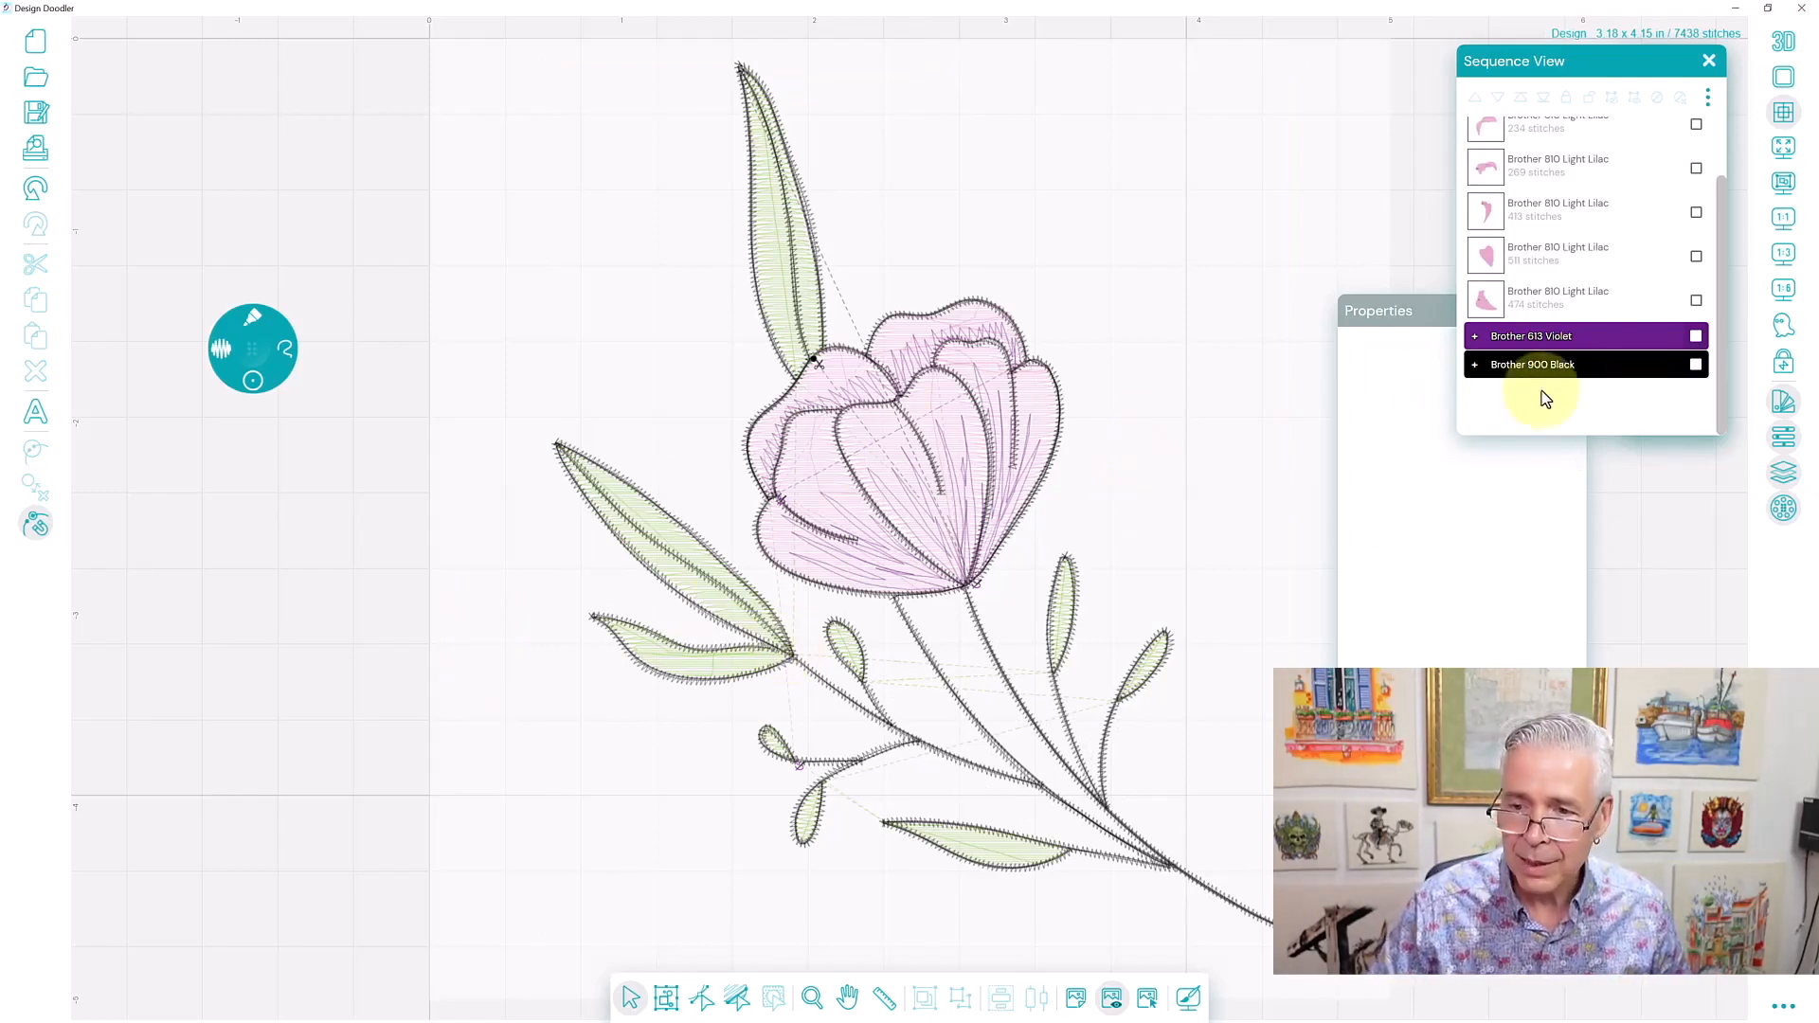
Set the stitch width of all Brother 900 Black outlines to 1.4 mm, with the properties moved into clear view.
click(1695, 365)
drag(1383, 305, 1168, 163)
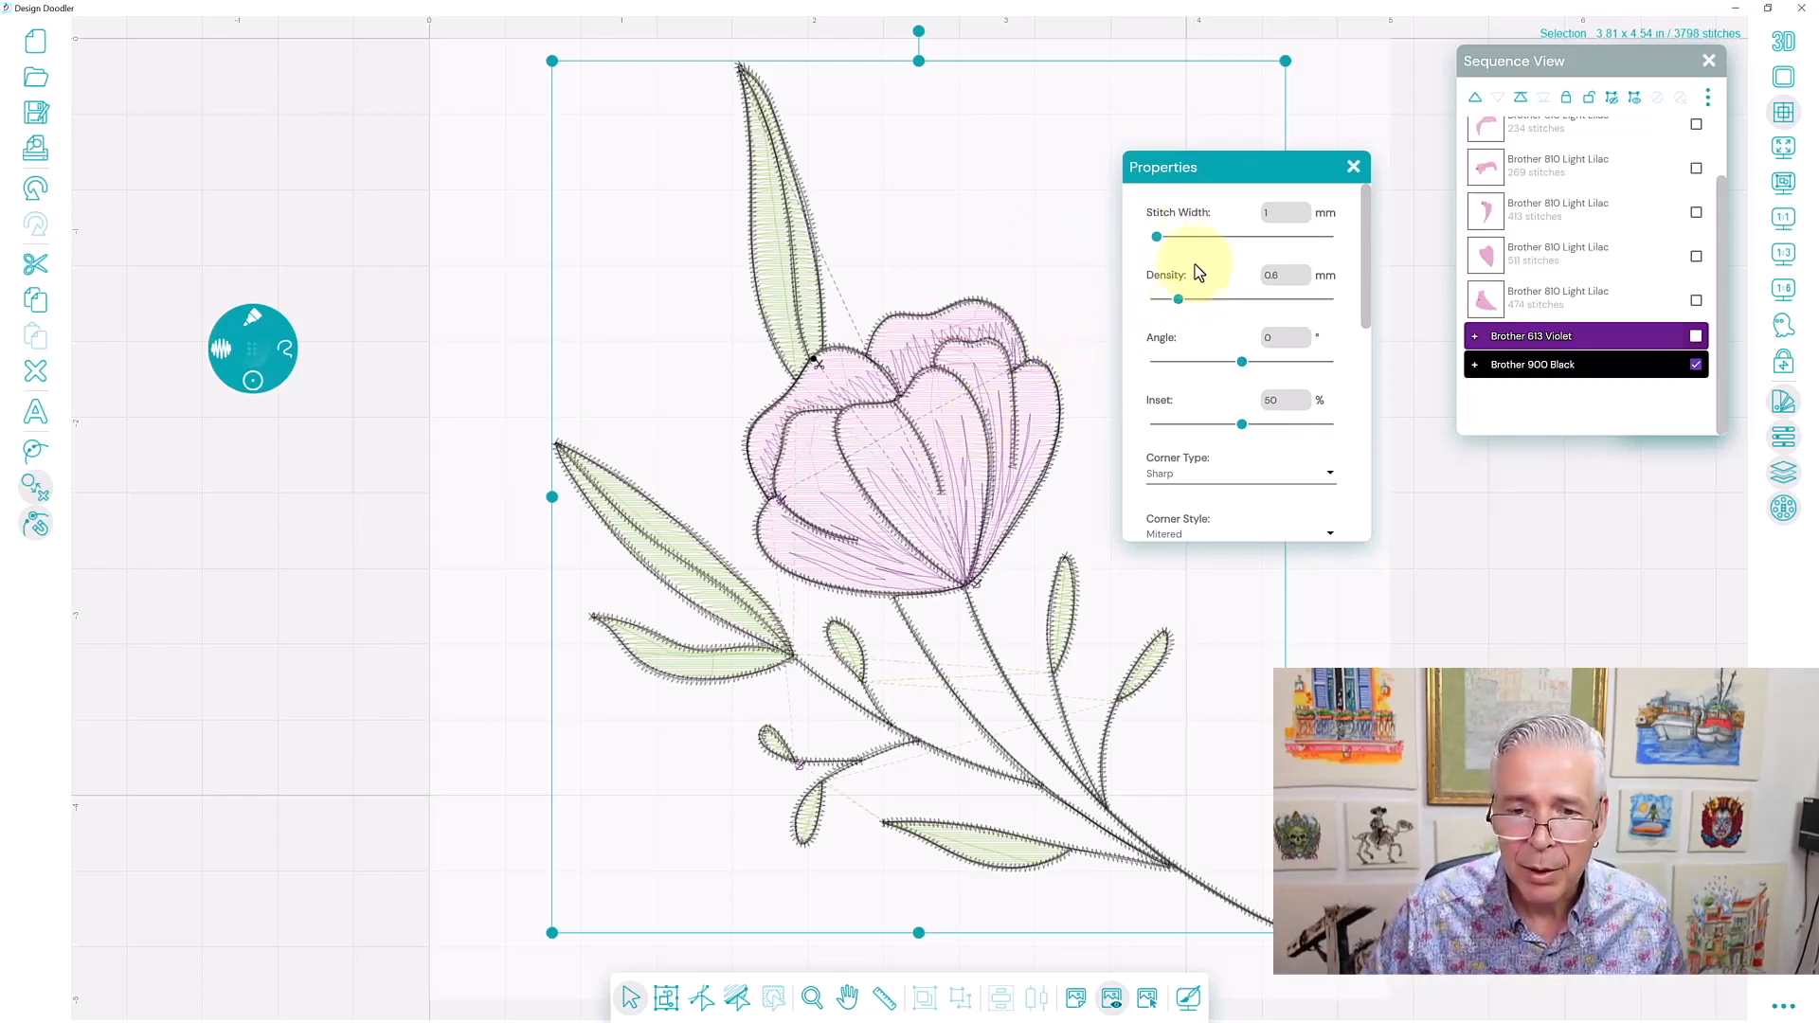
drag(1157, 237, 1173, 238)
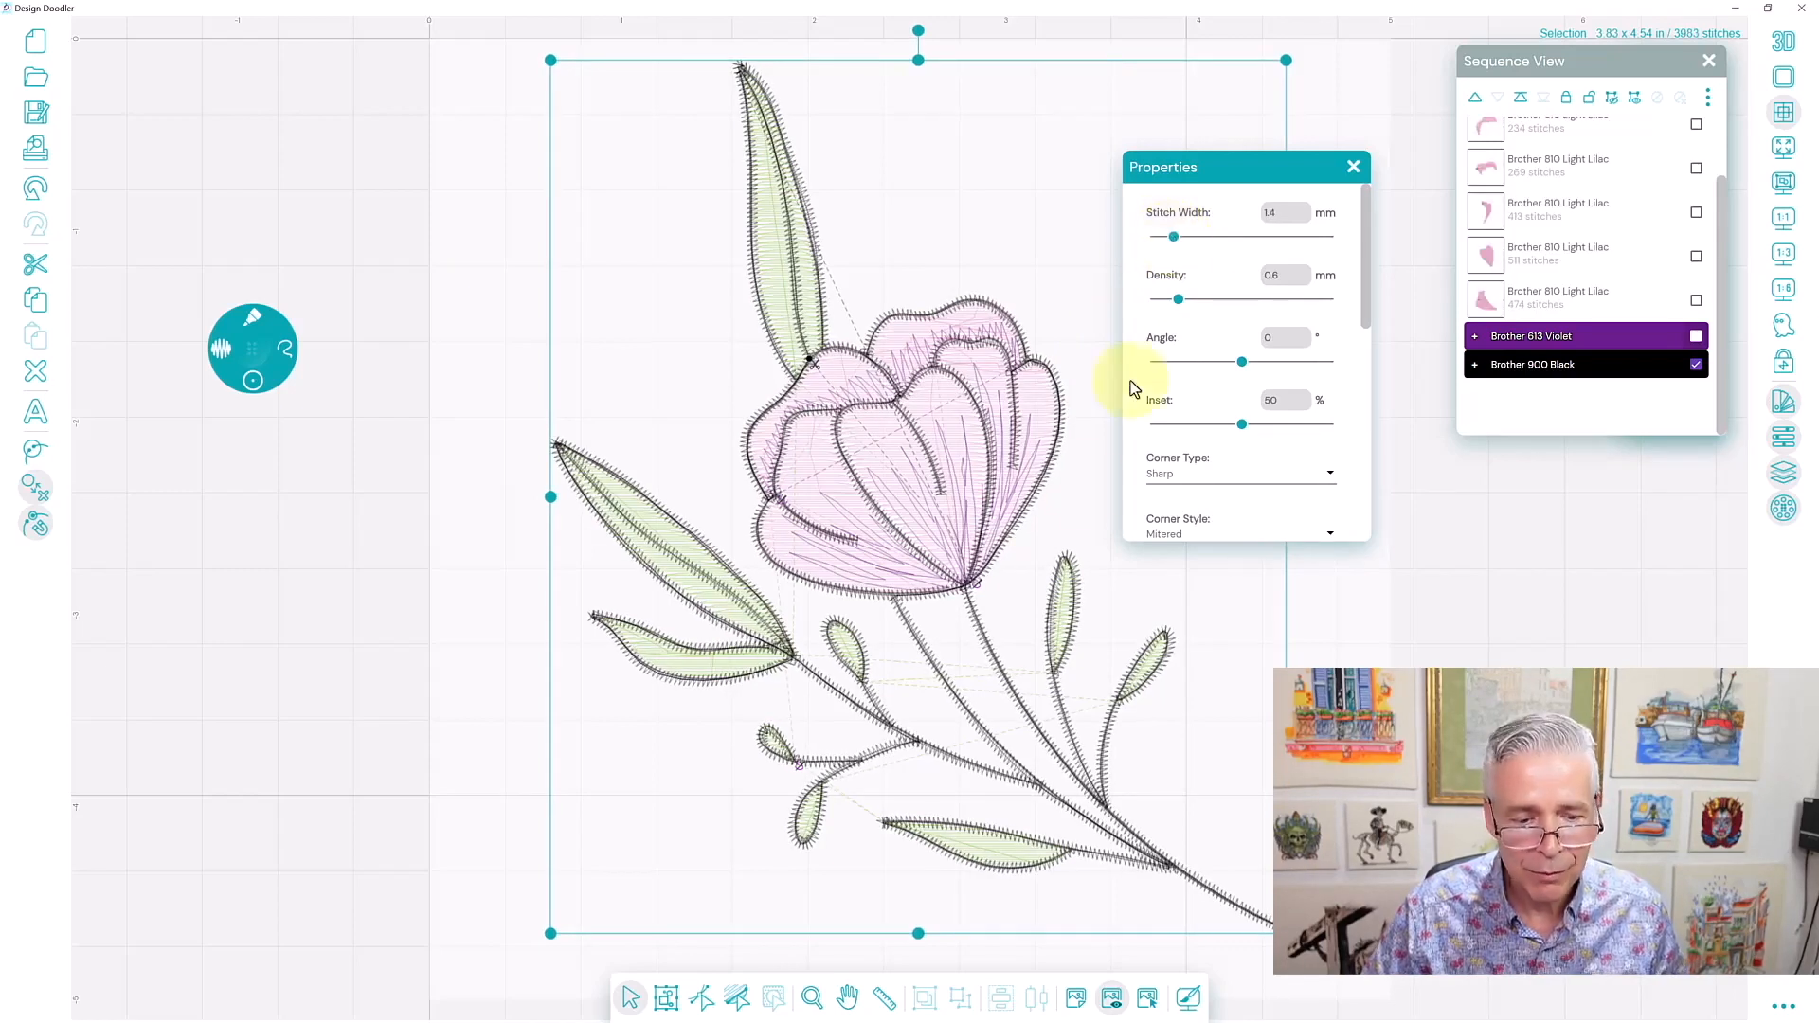
click(456, 619)
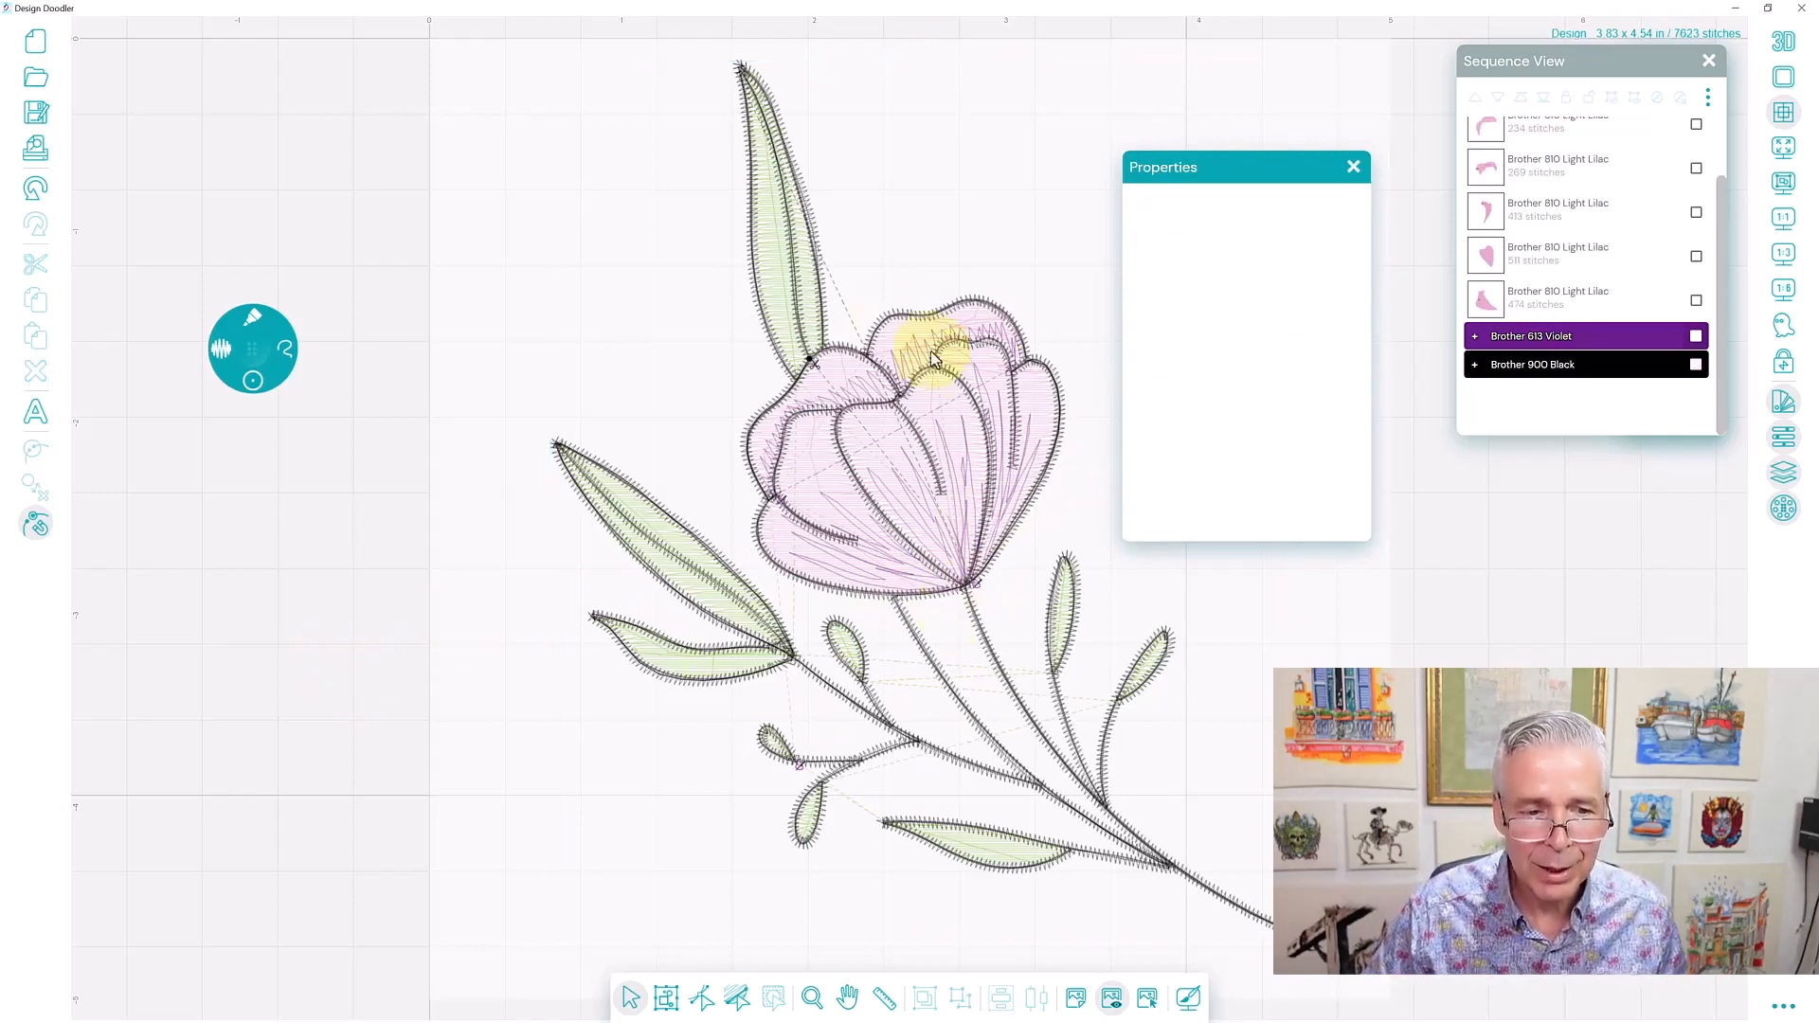
Select the upper leaf's lime green fill and set its stitch direction to run lengthwise from tip to base.
click(779, 256)
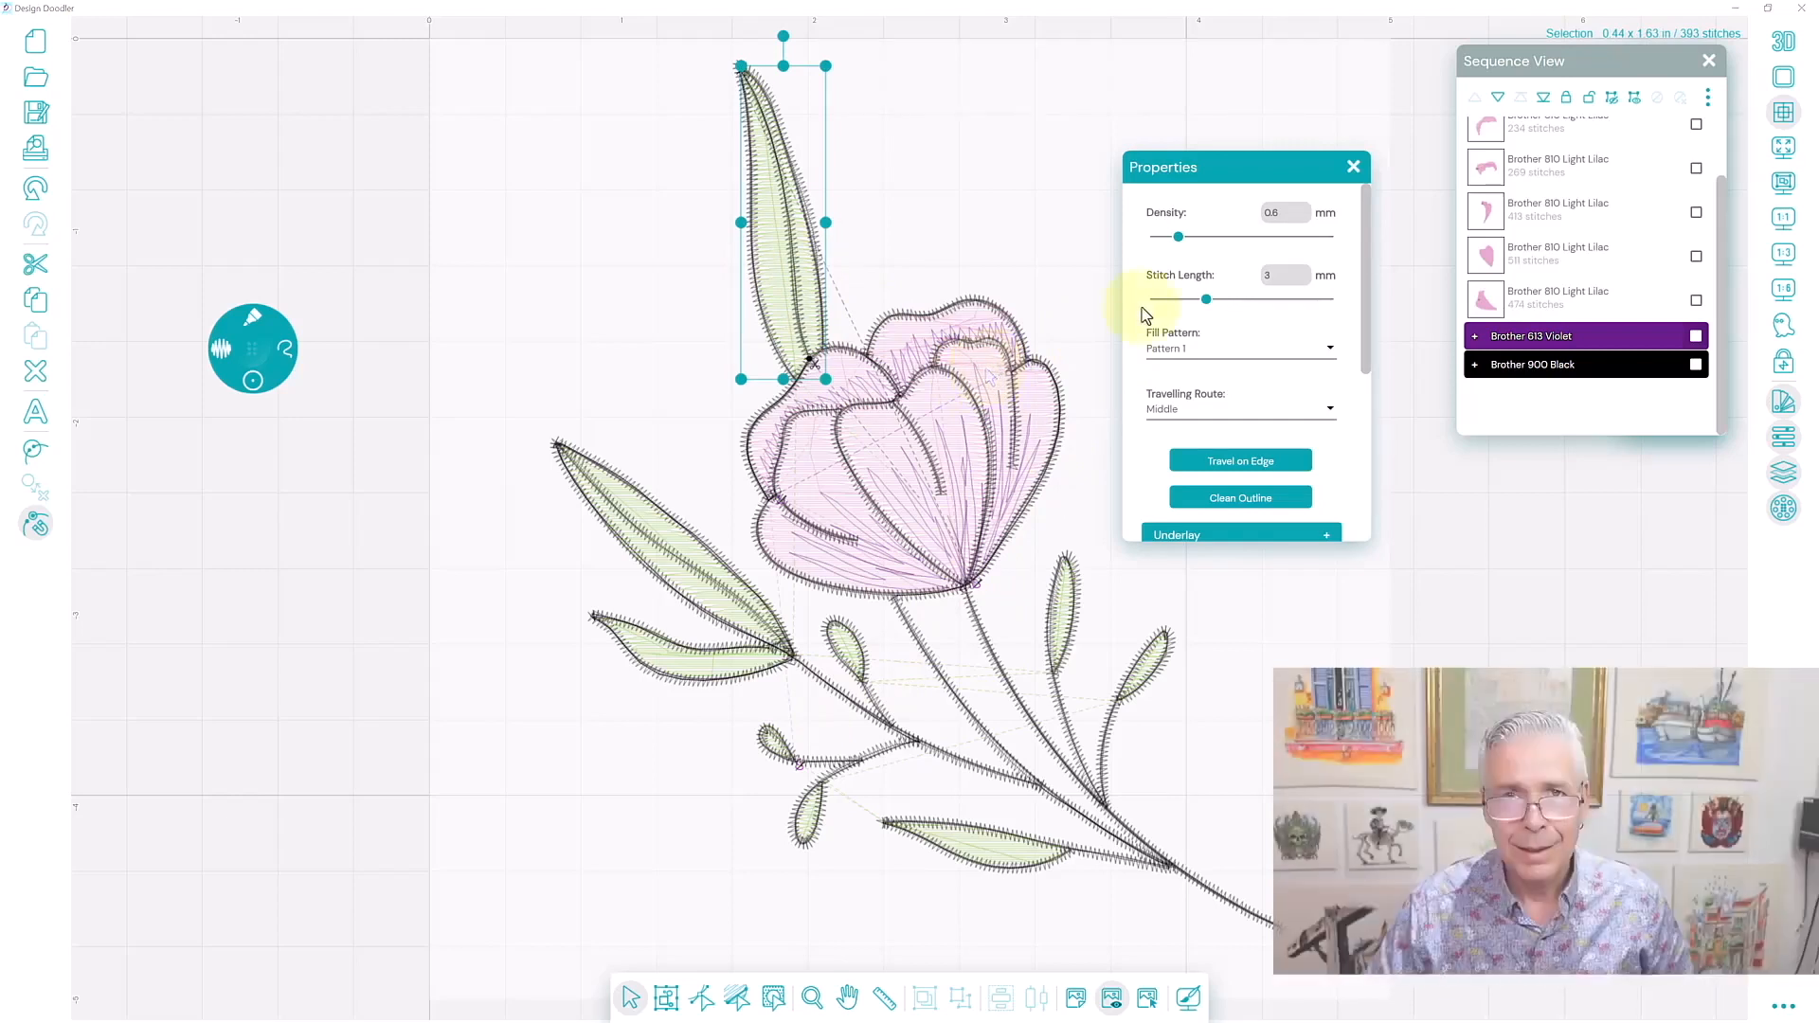
drag(1720, 269, 1724, 179)
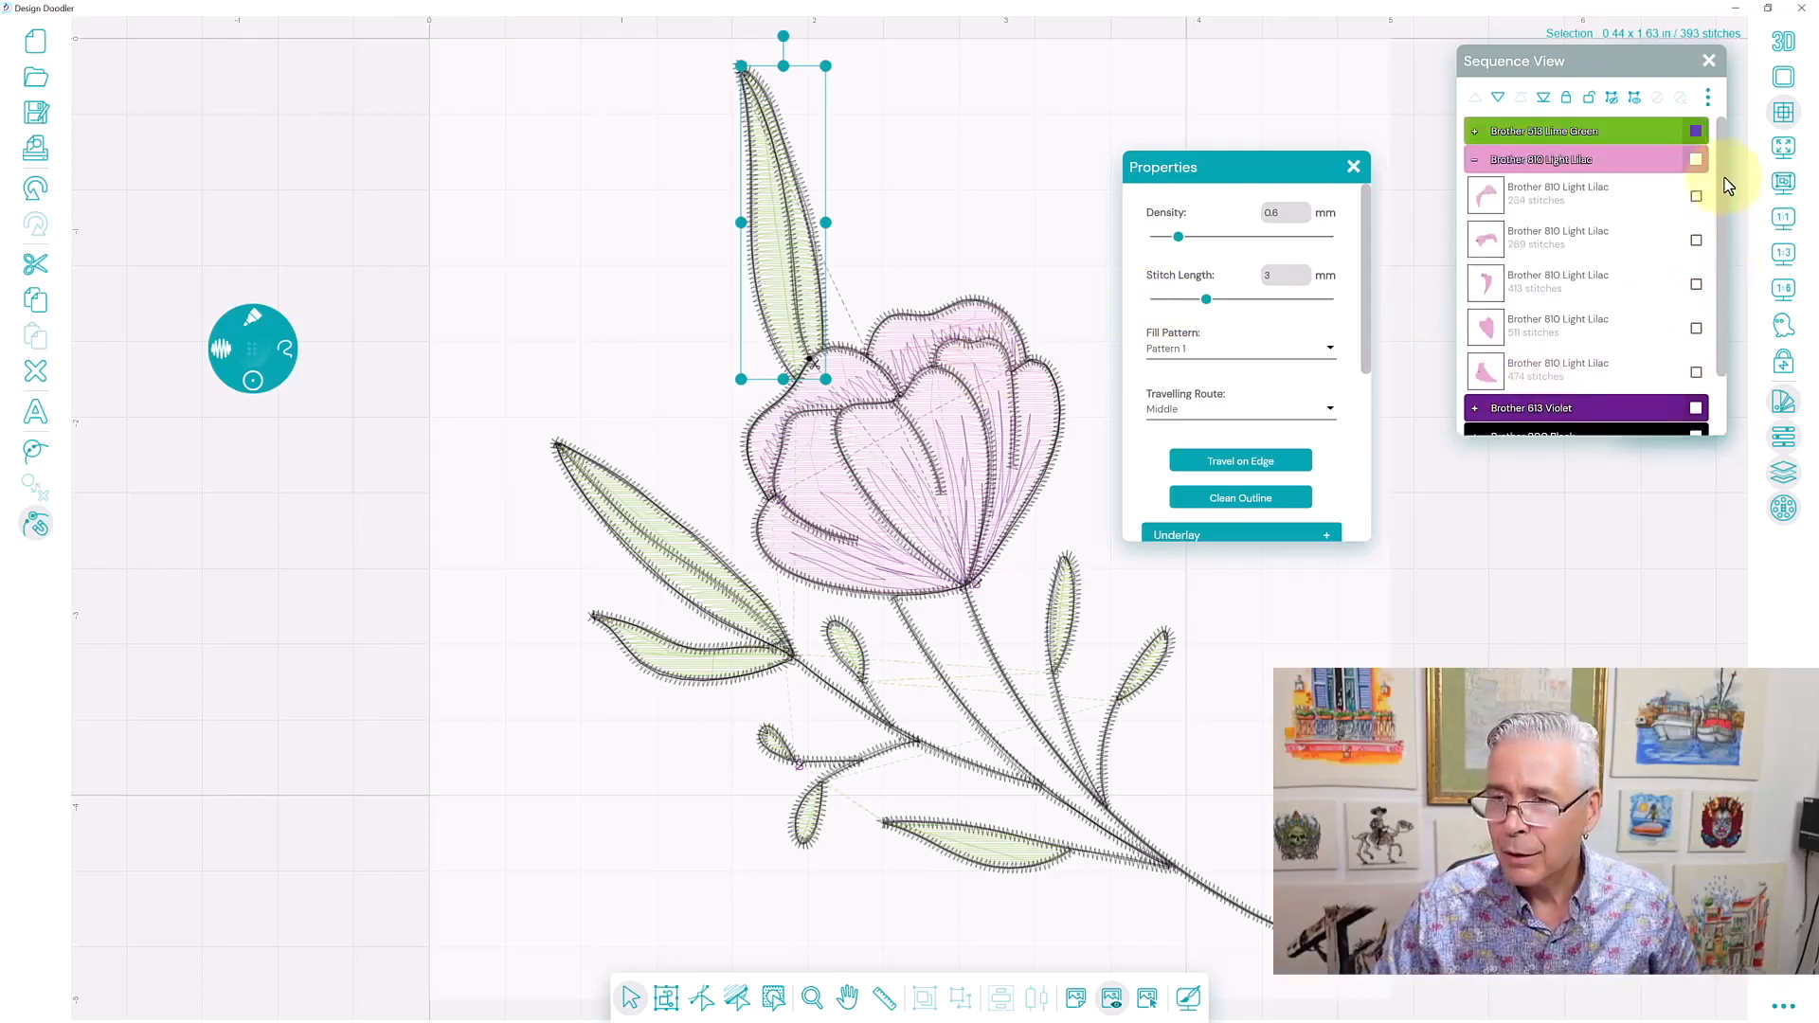
click(1476, 133)
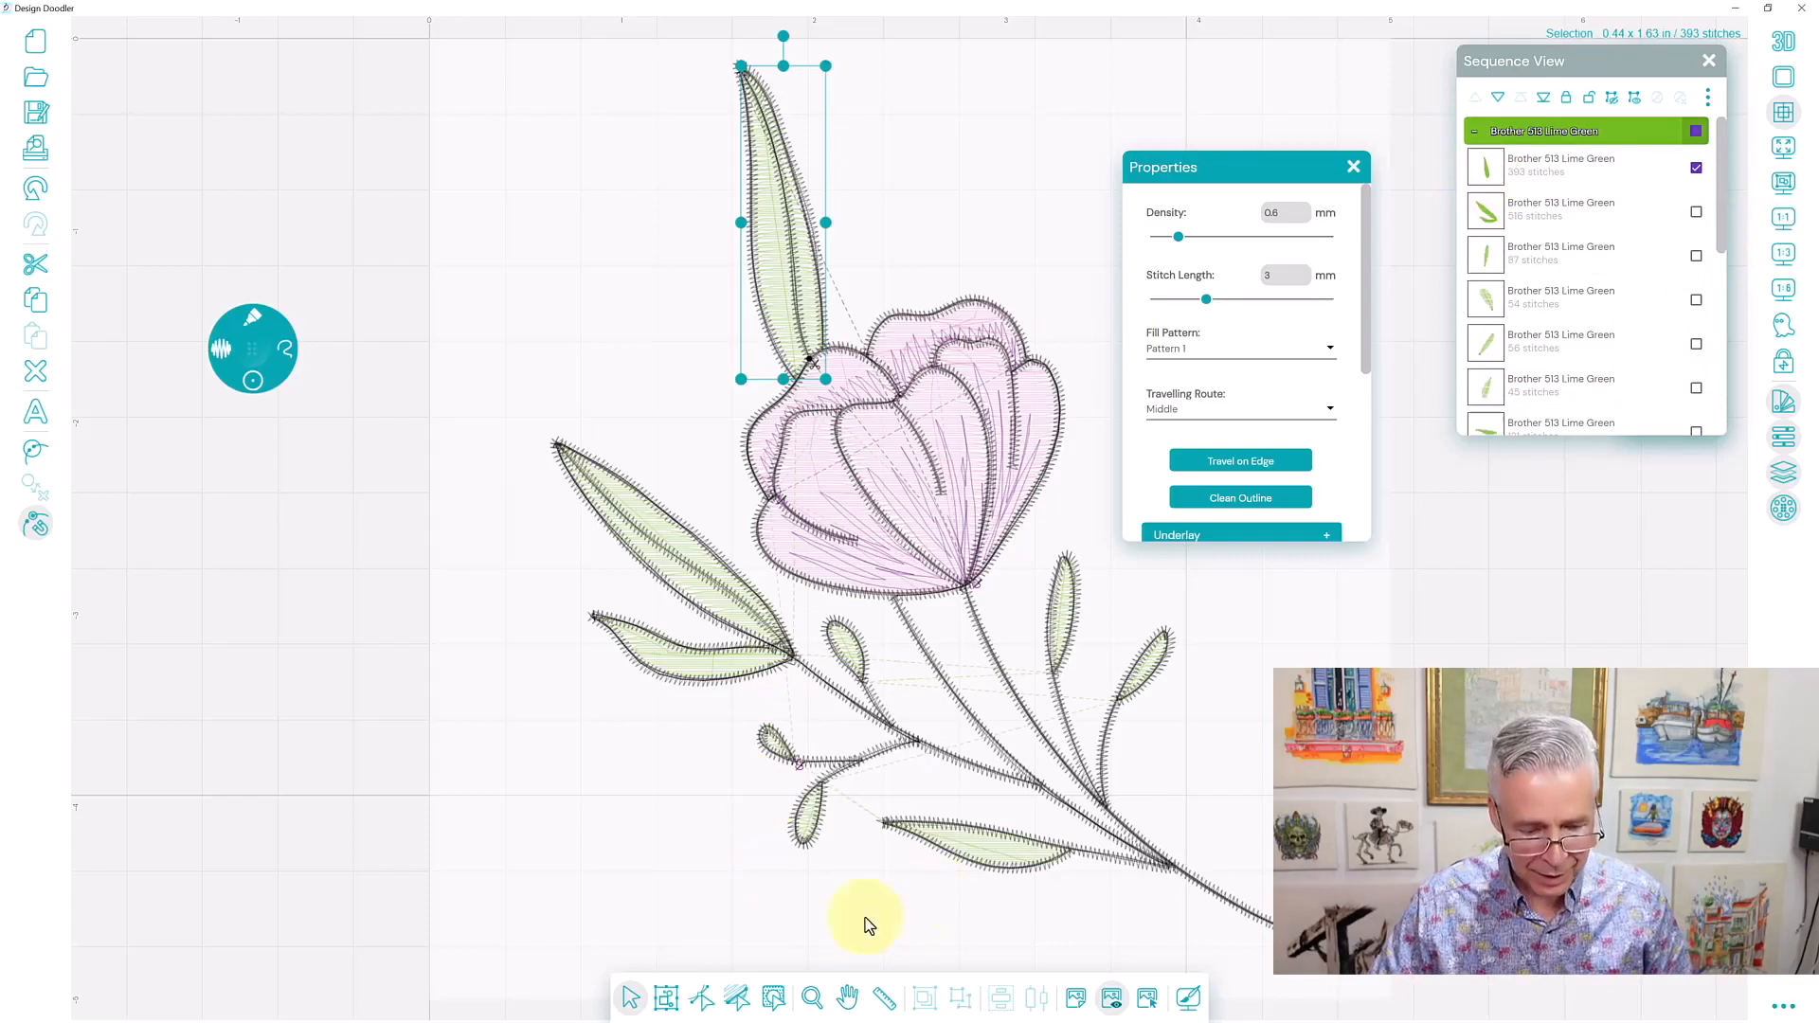
click(737, 1002)
drag(805, 226, 790, 366)
drag(754, 228, 748, 70)
drag(790, 368, 800, 376)
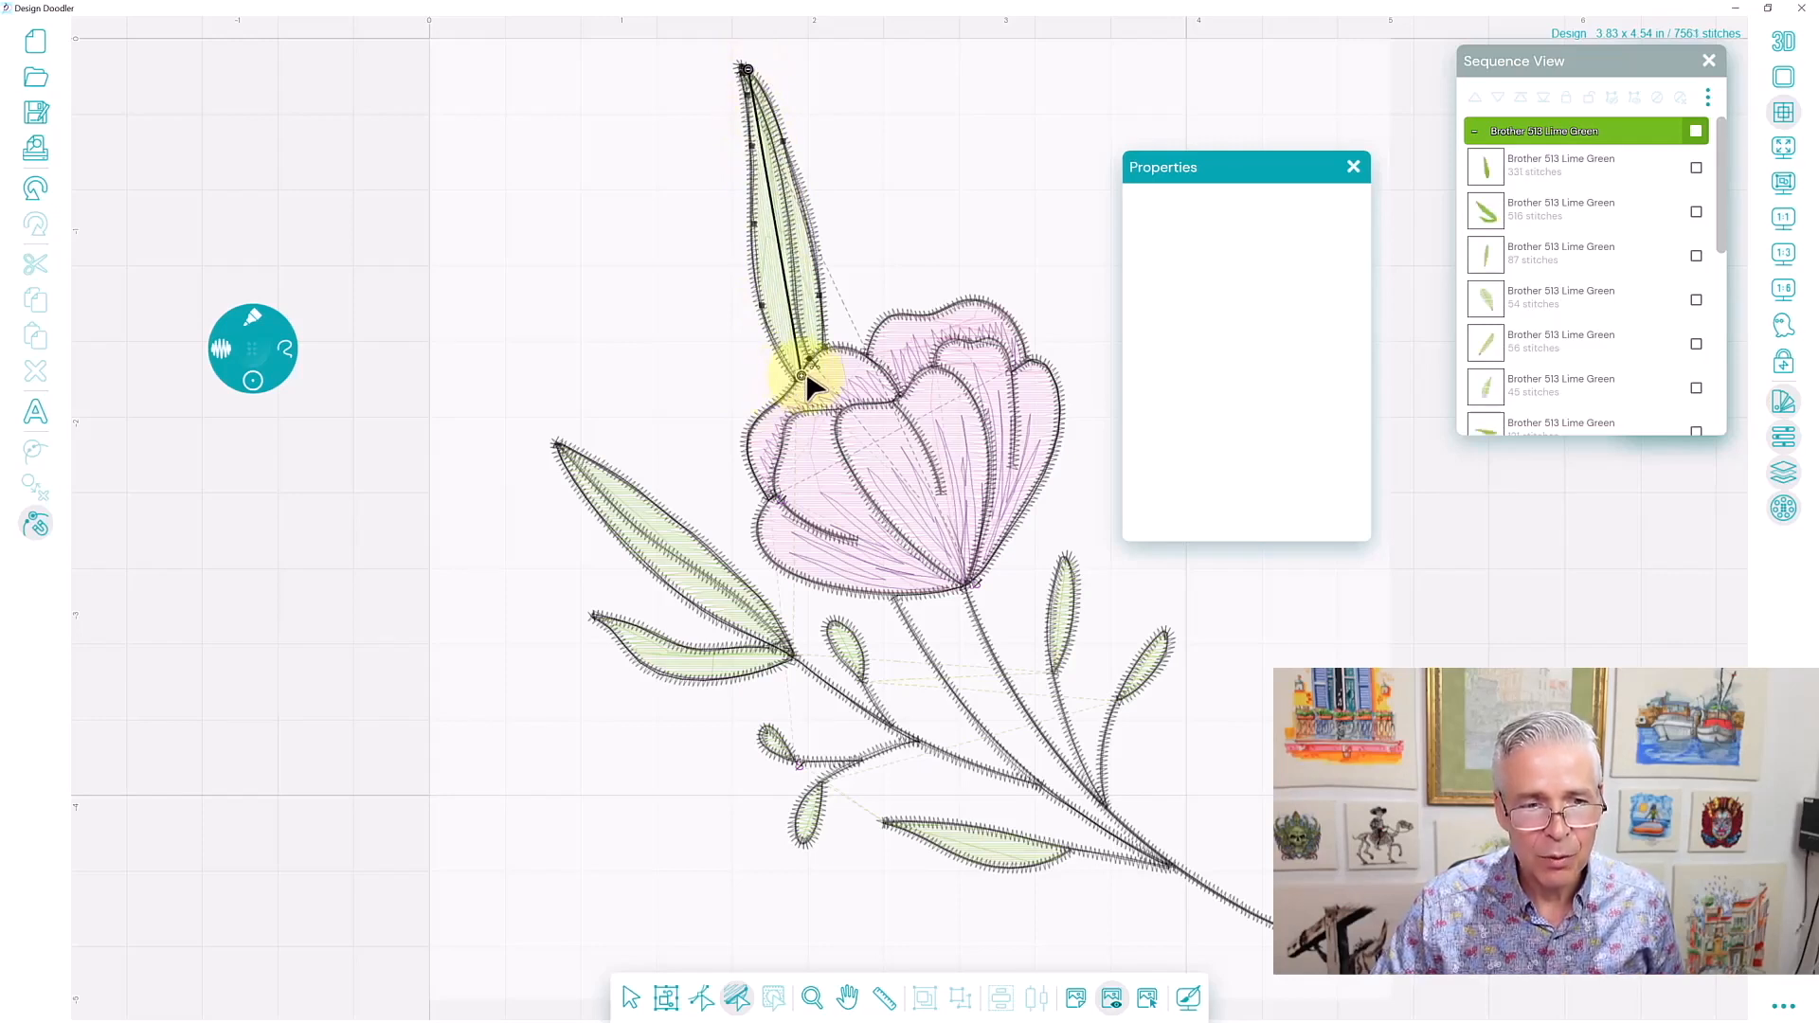
Align the fill stitch directions of the left leaves, the small leaf above the branch and the bottom leaf with their length.
click(682, 549)
drag(740, 624, 772, 642)
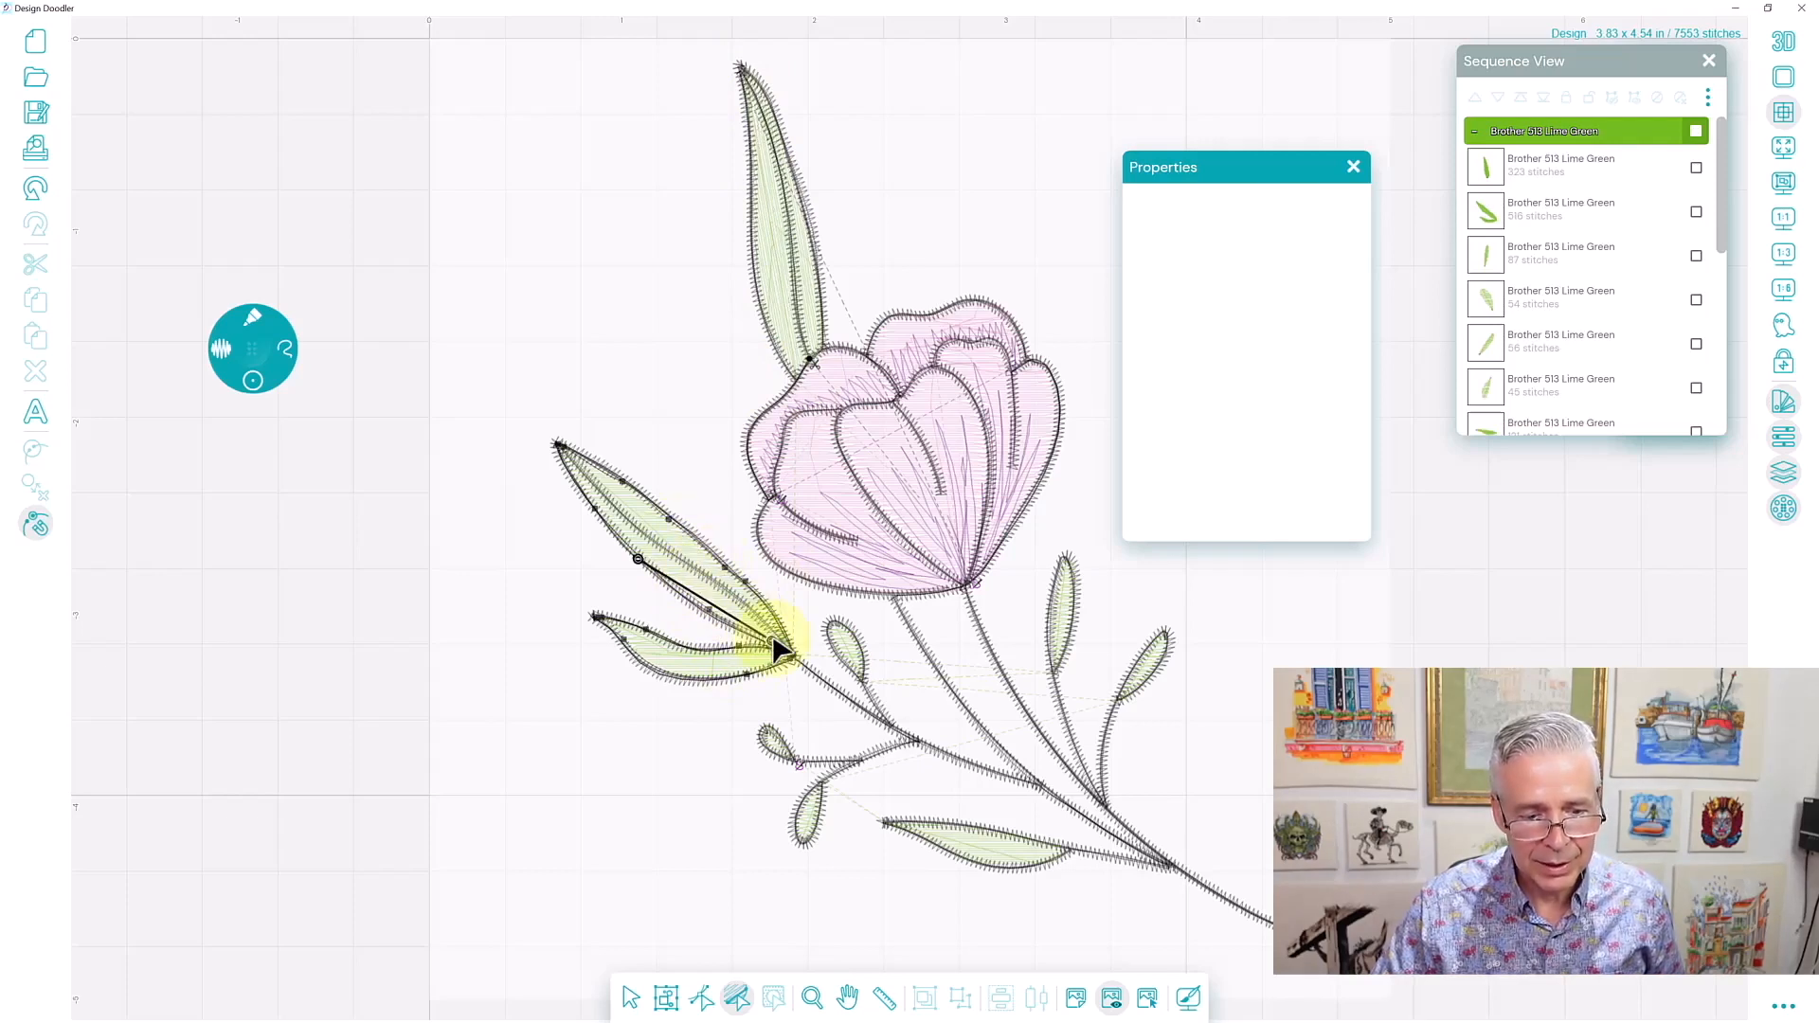
click(844, 643)
drag(862, 652, 858, 677)
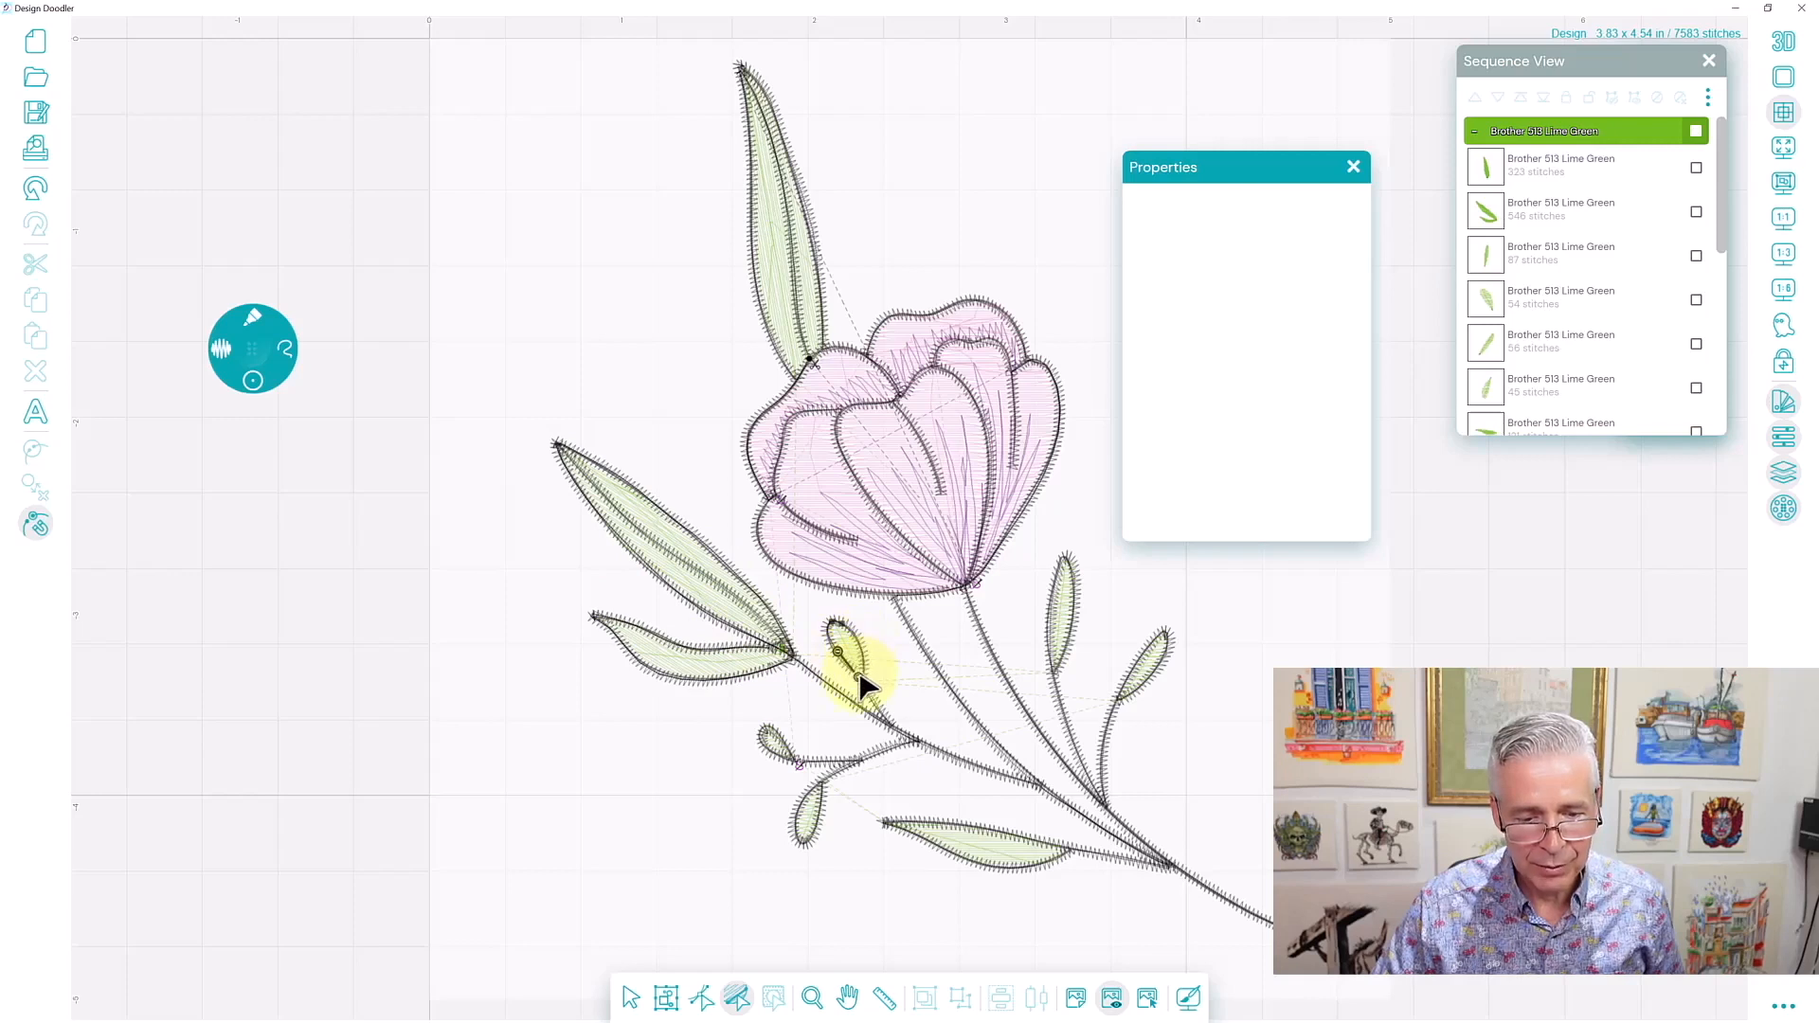
click(773, 741)
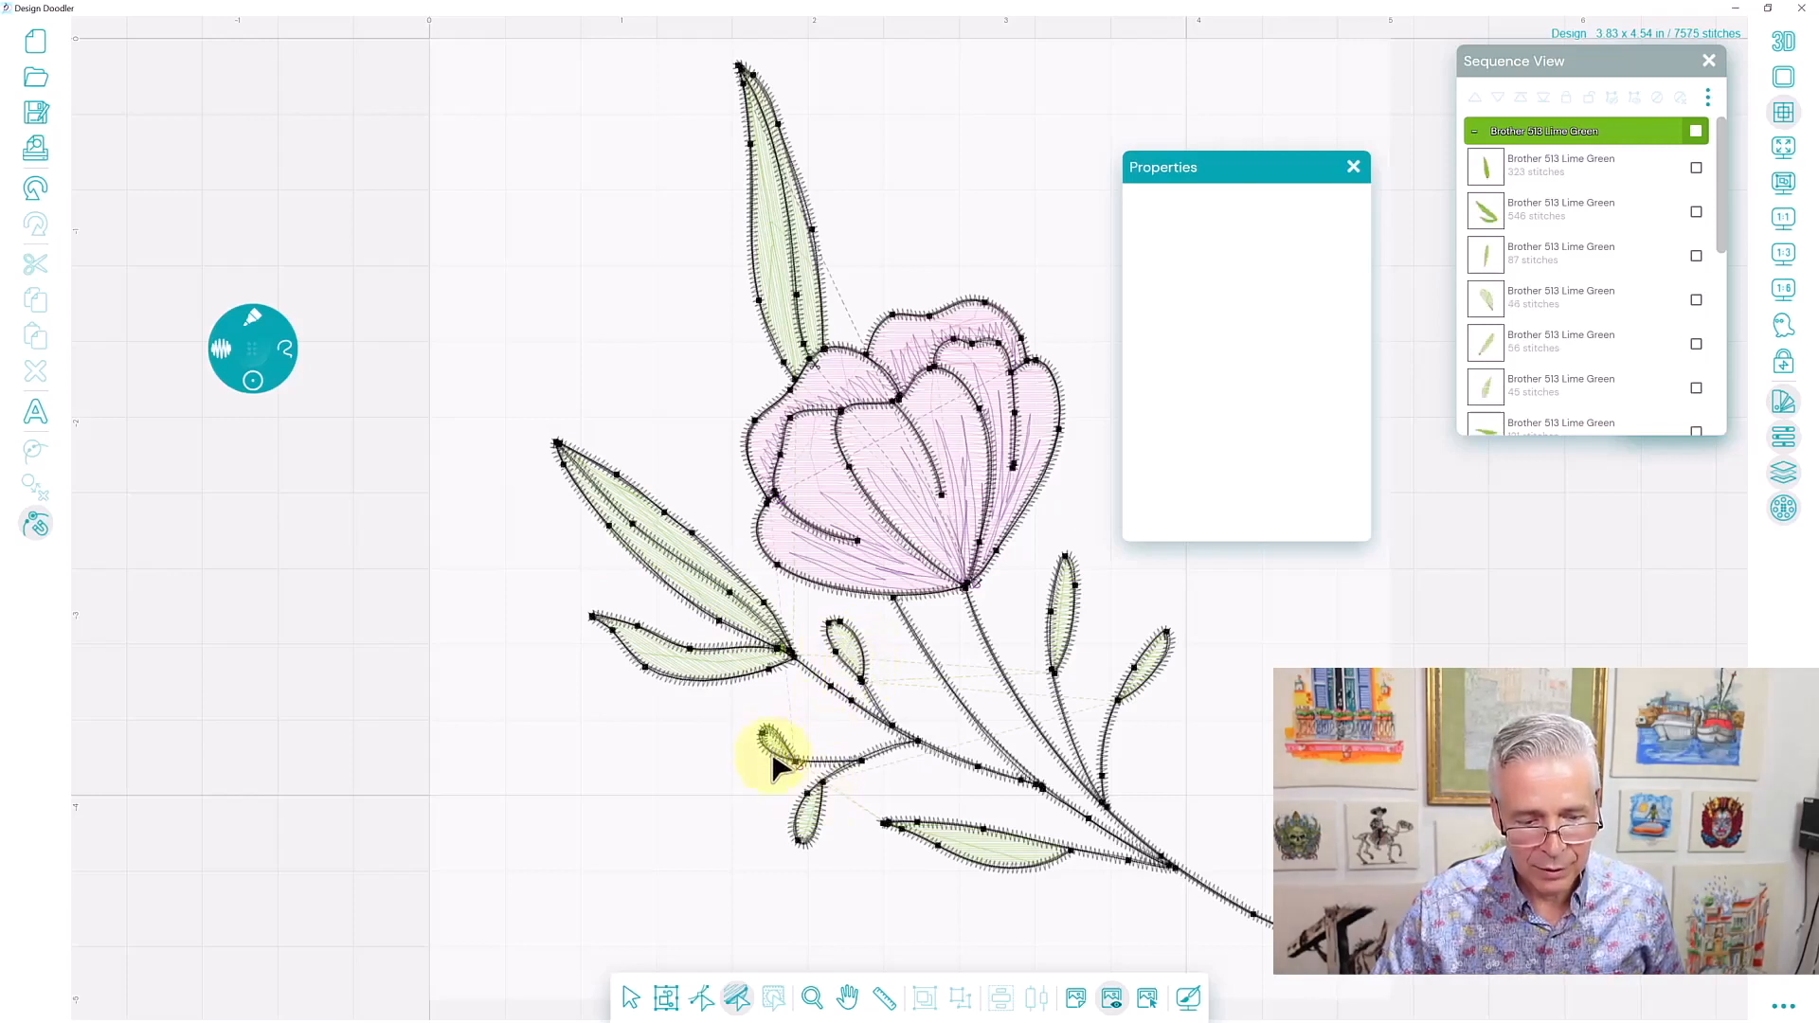
click(946, 837)
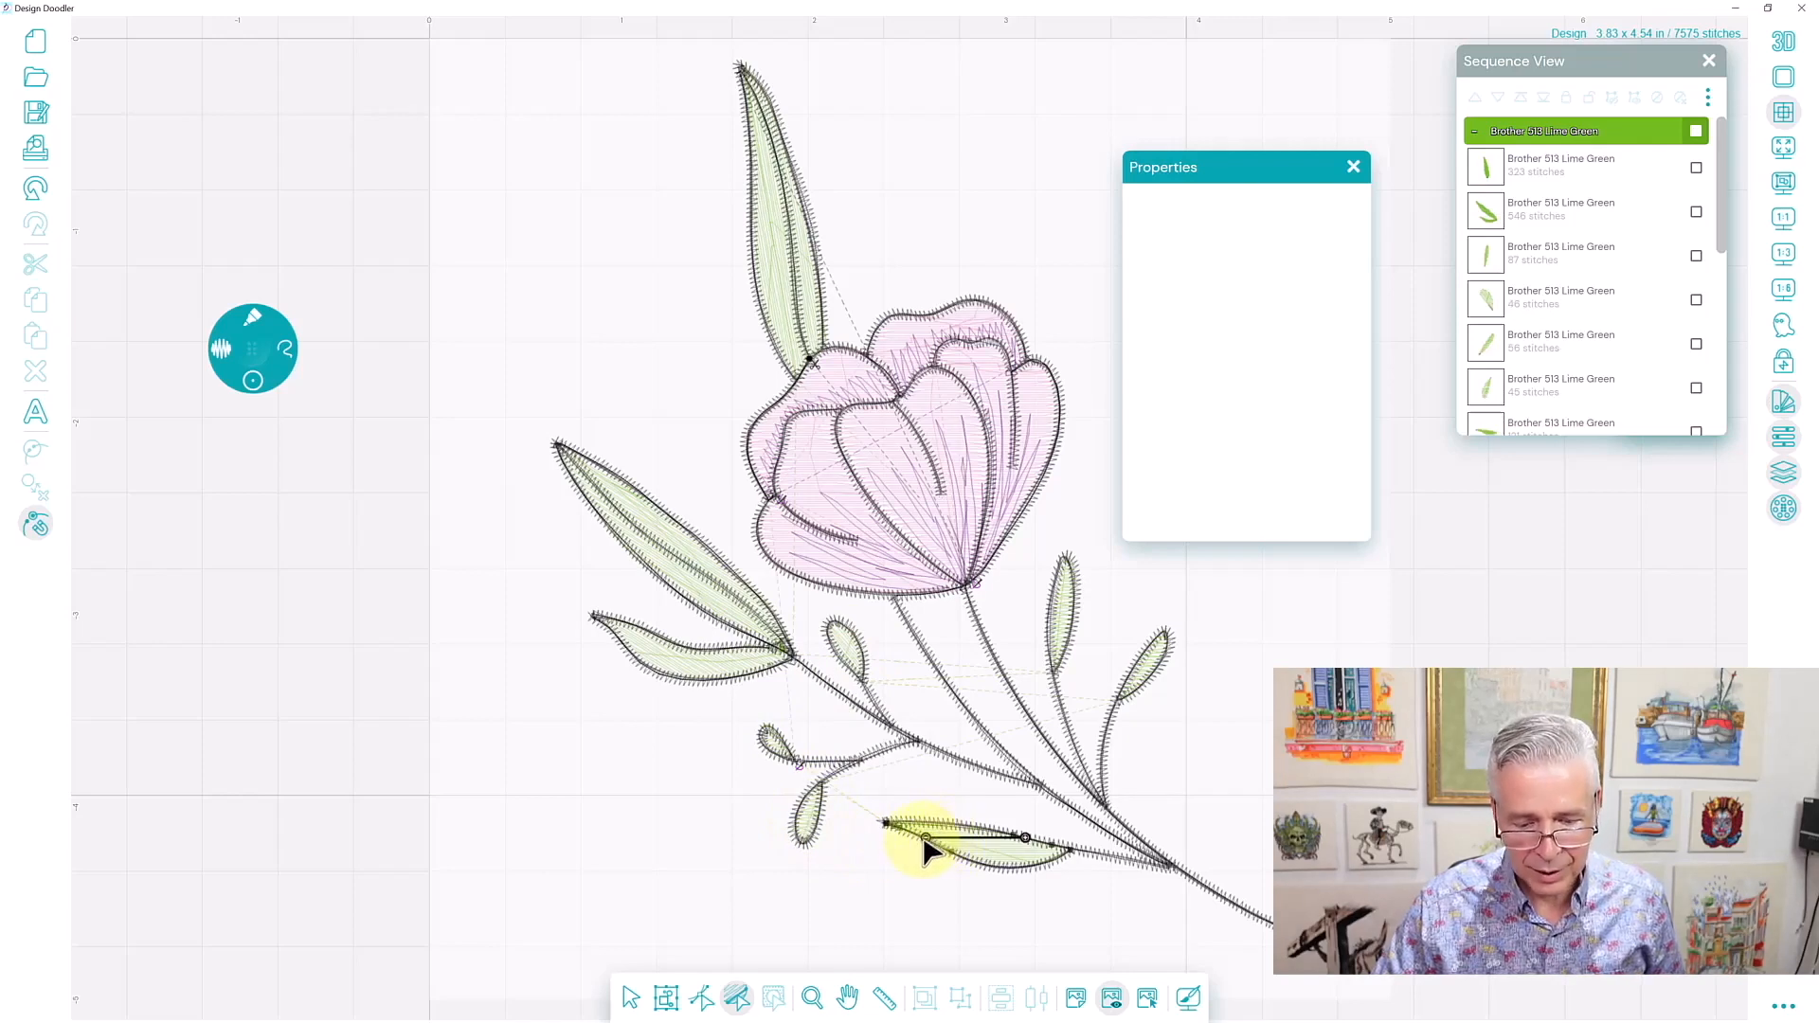
drag(1026, 838, 1046, 843)
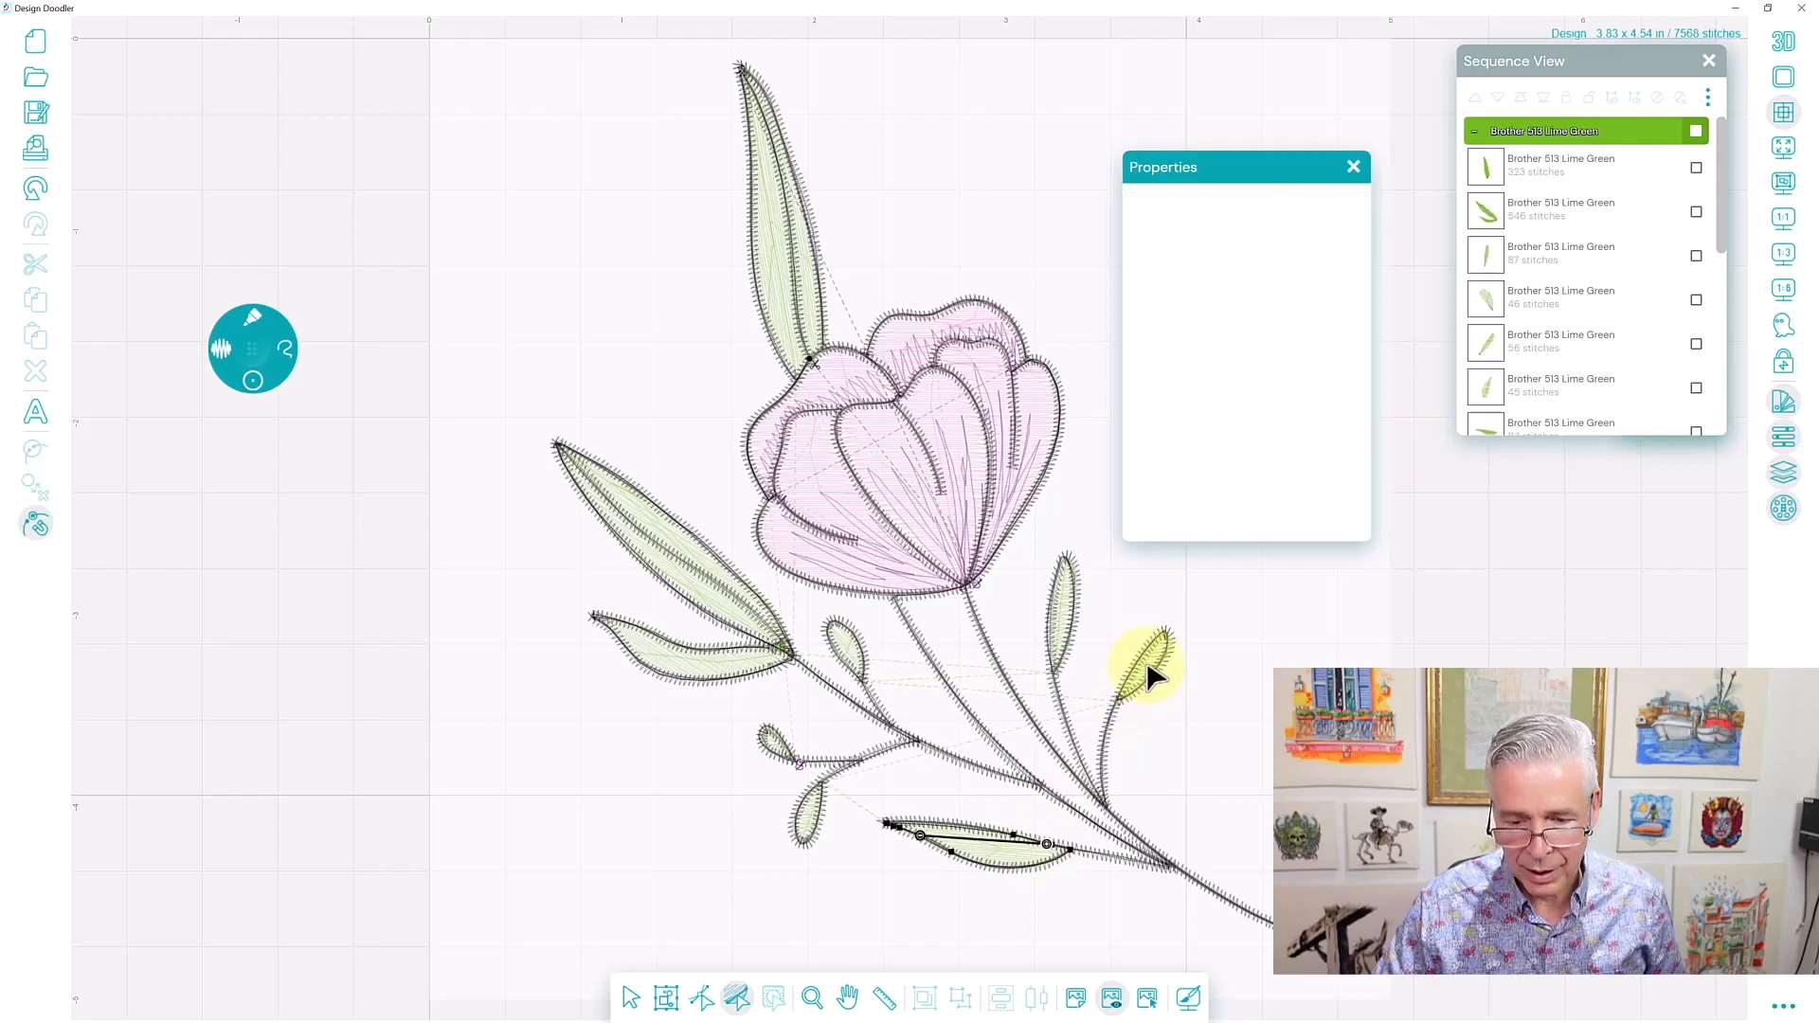
Align the fill stitch directions of the two small leaves on the right stems with their length, from tip to base.
click(1488, 303)
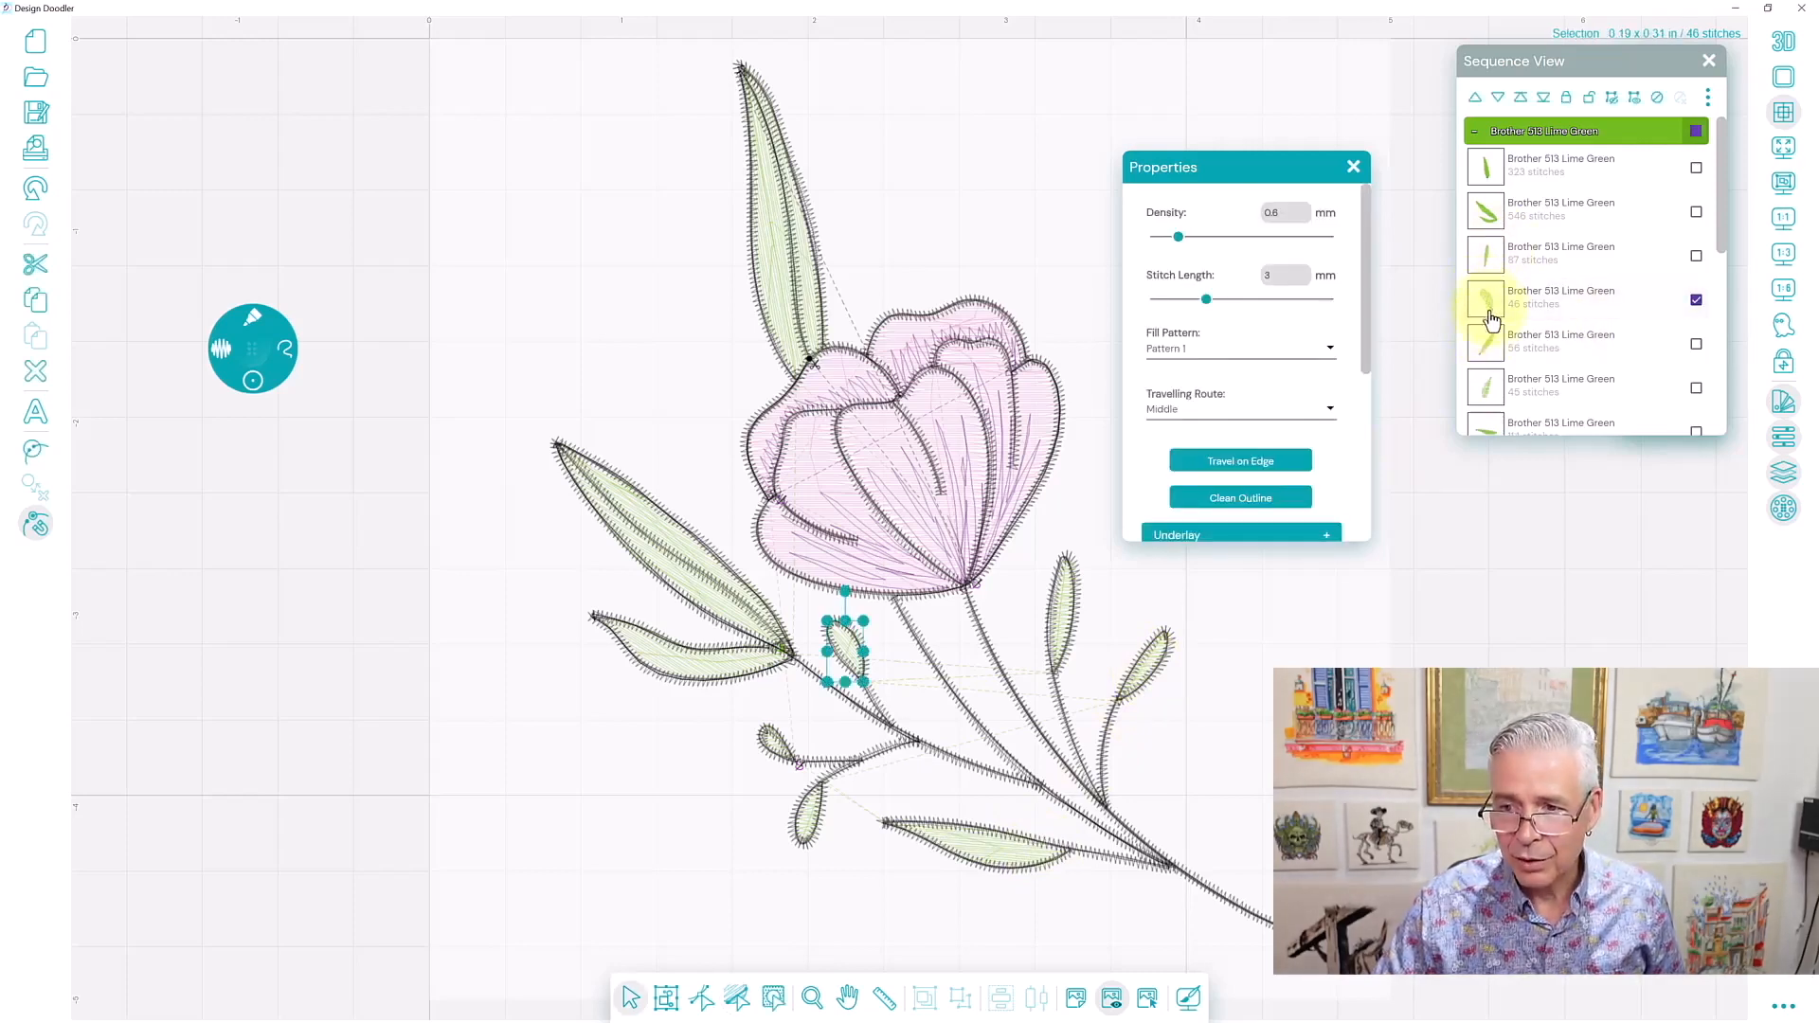
click(1489, 344)
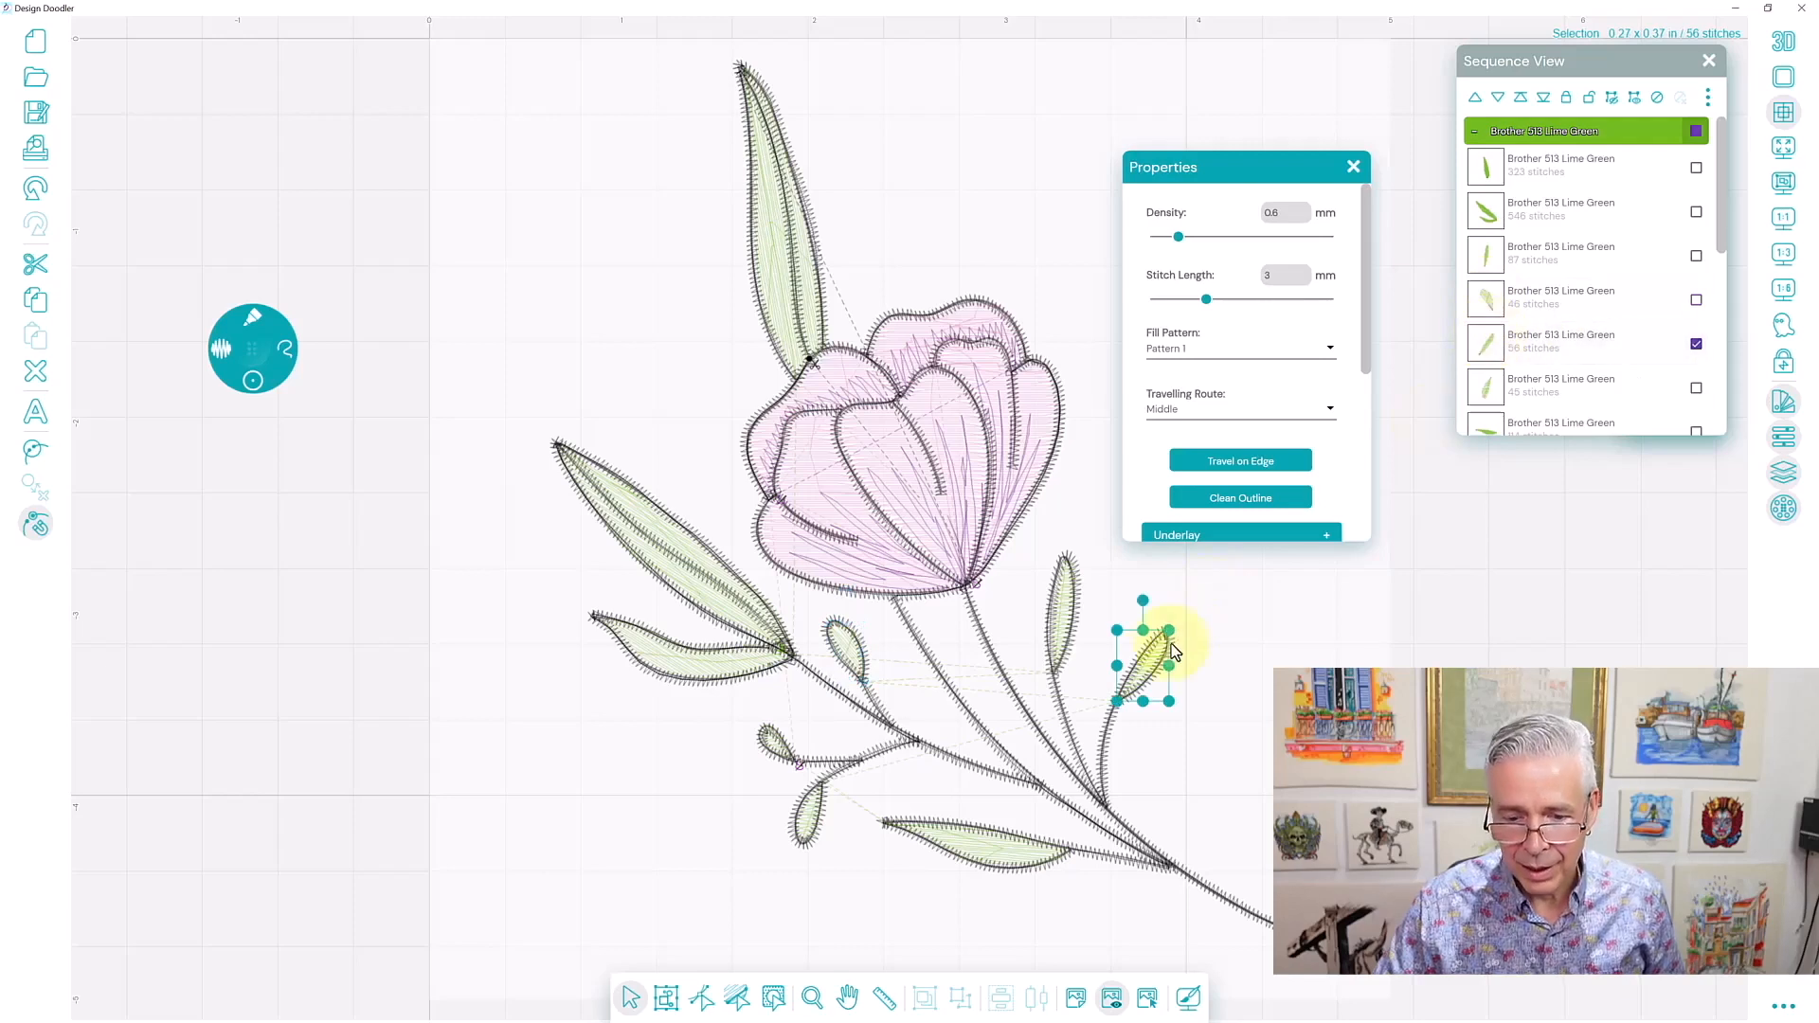
click(738, 1004)
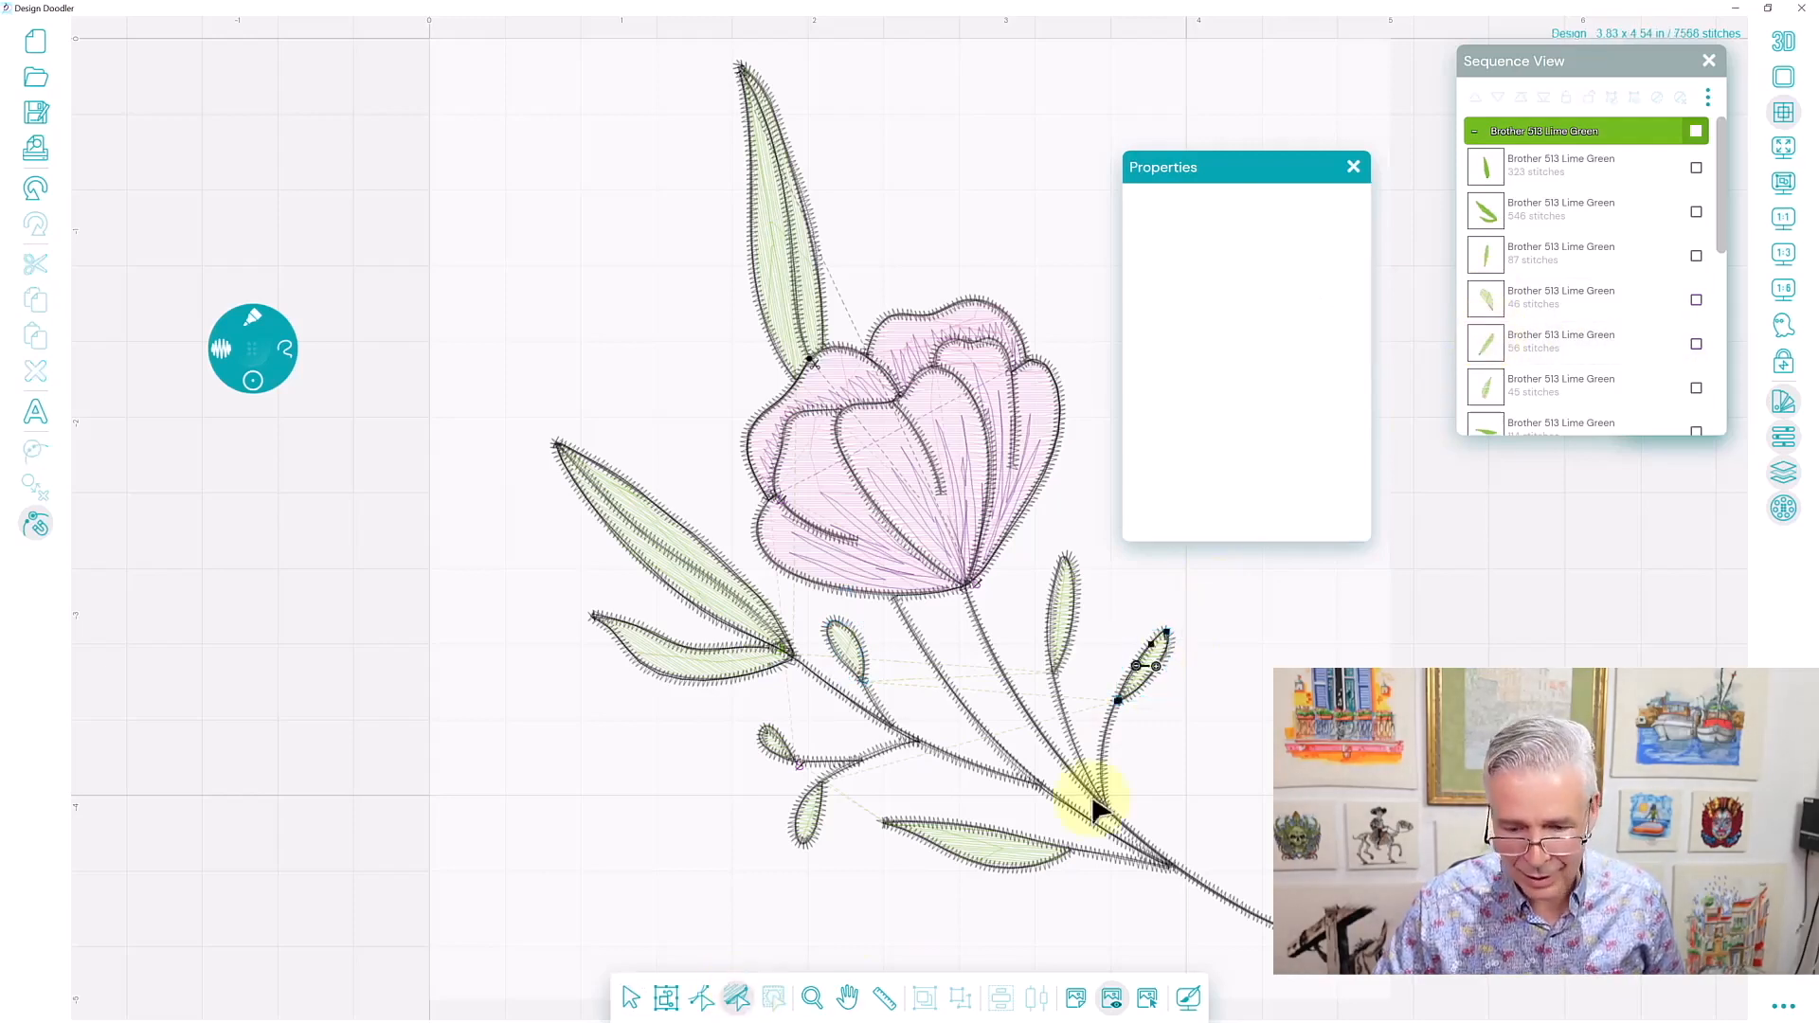
drag(1154, 667, 1126, 693)
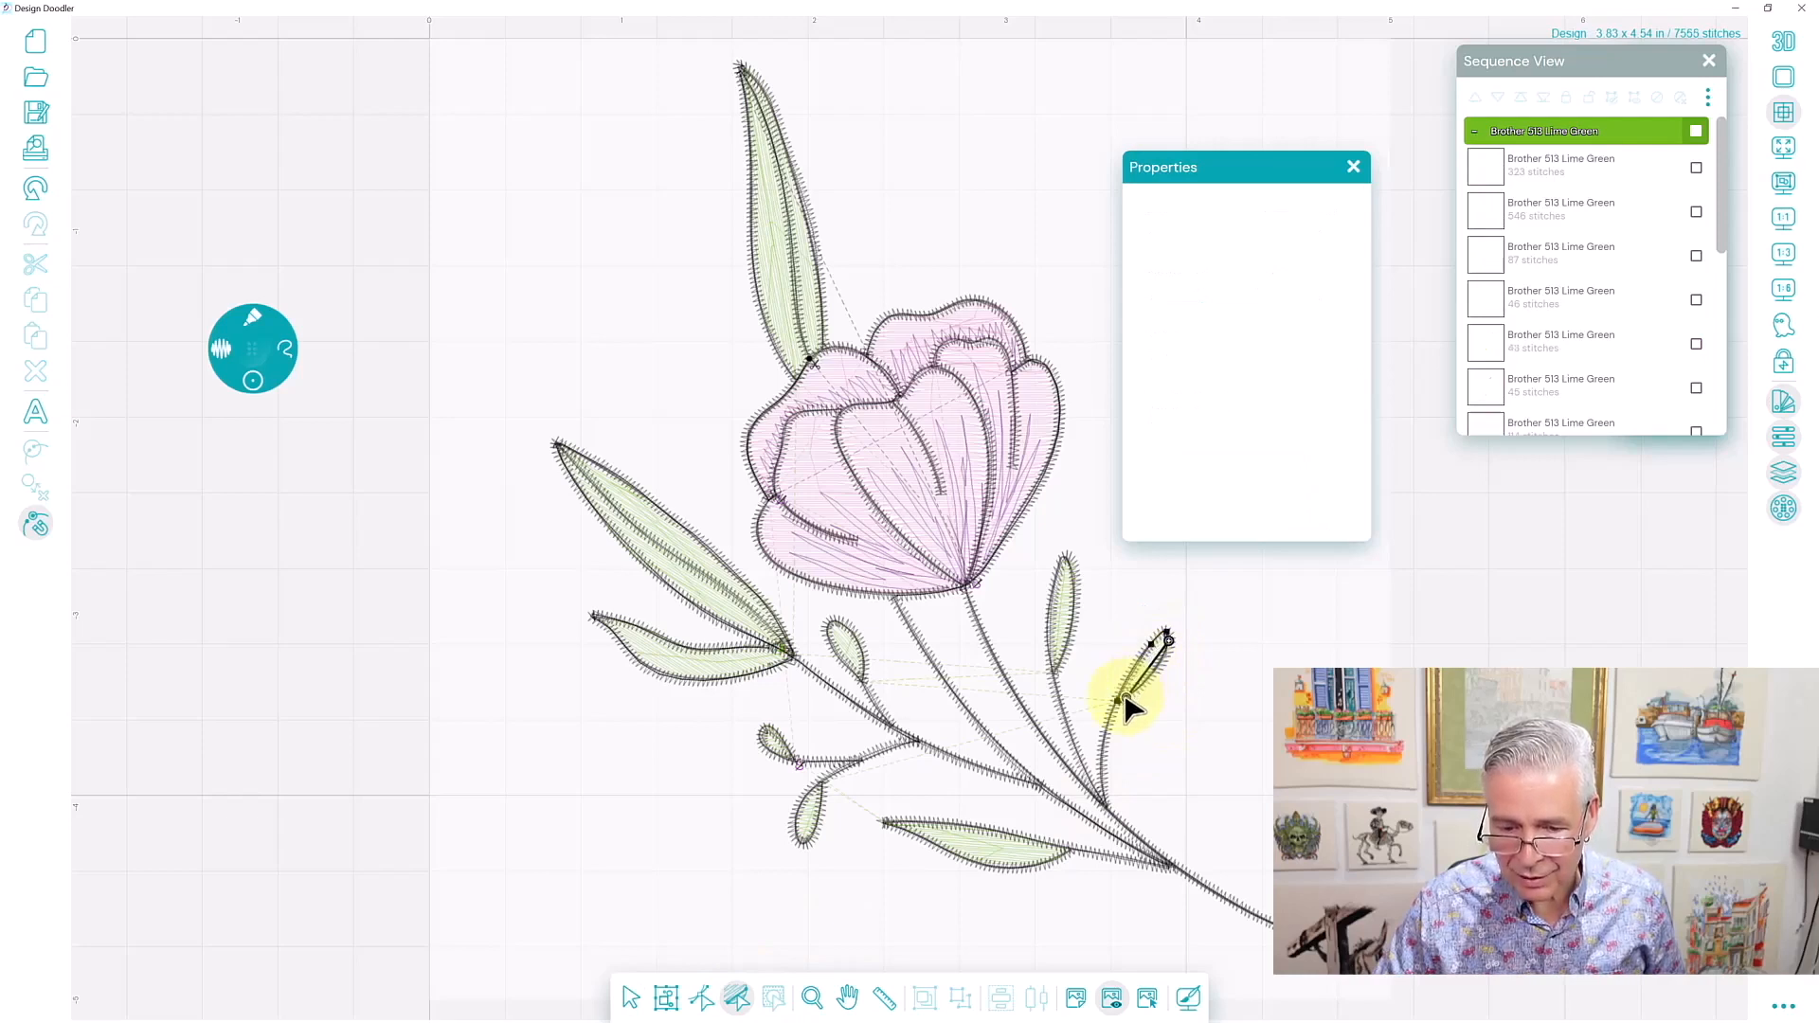
click(1062, 616)
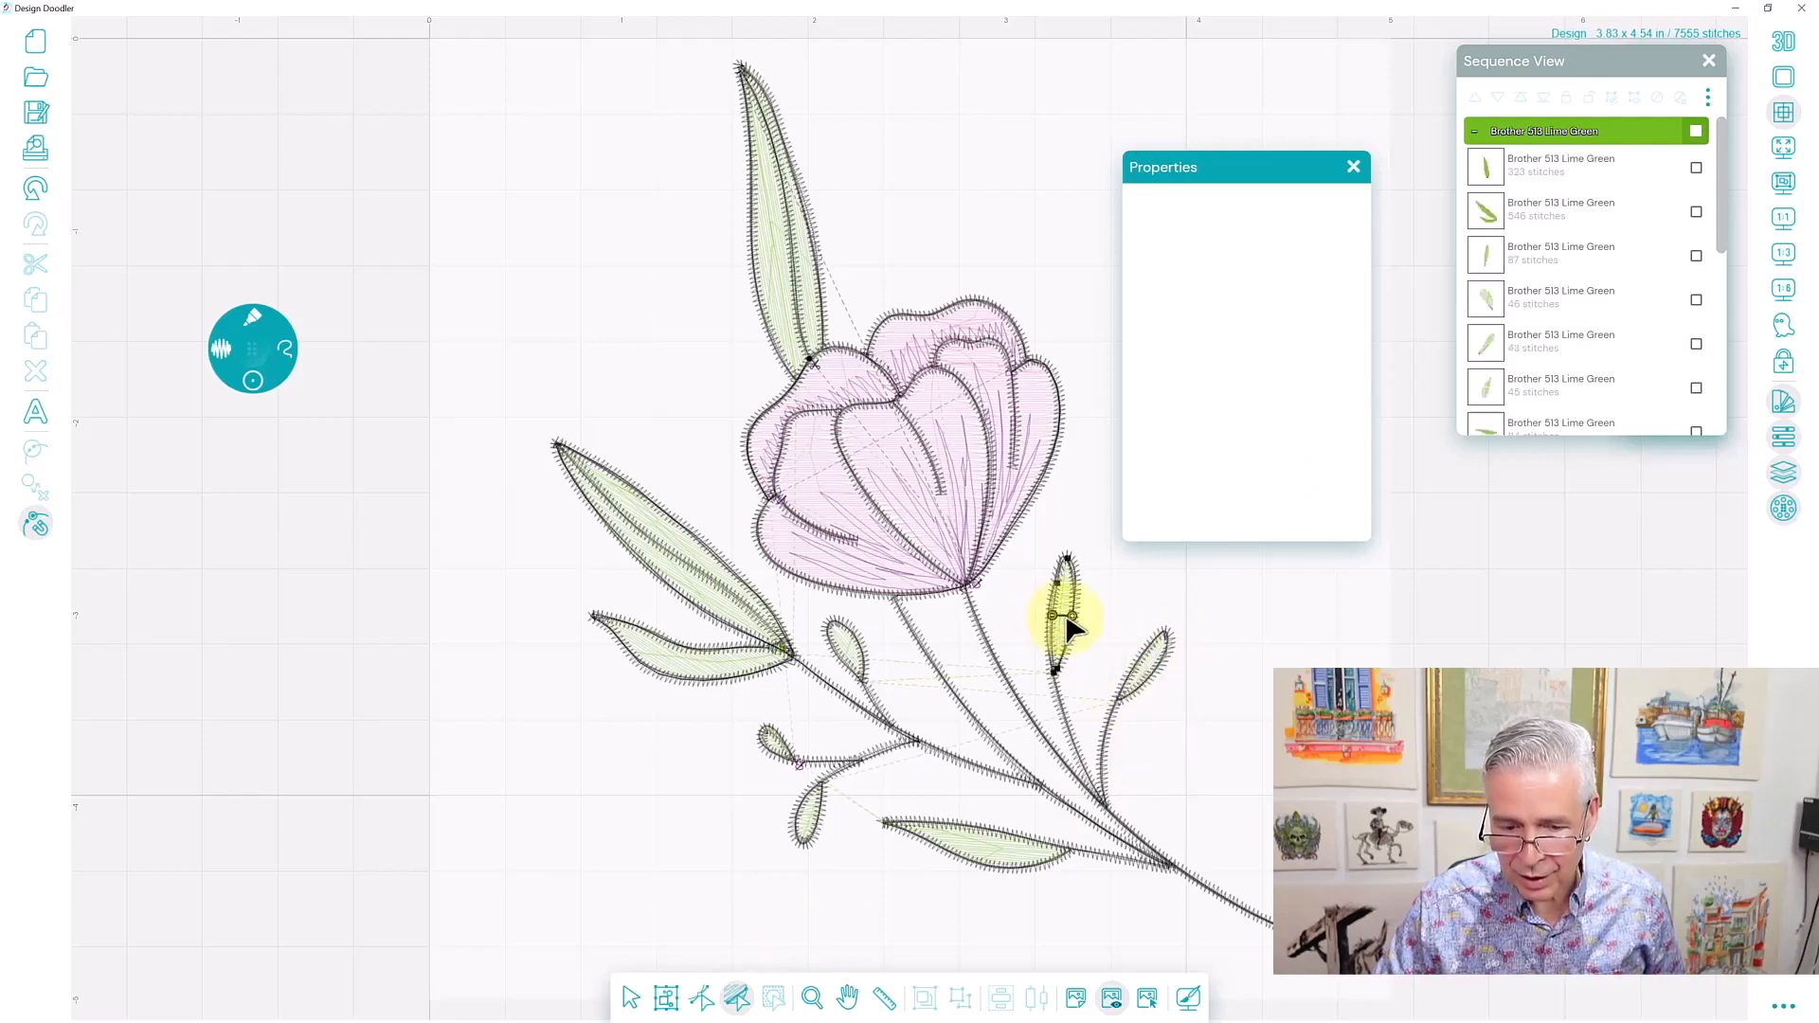
drag(1072, 617, 1072, 565)
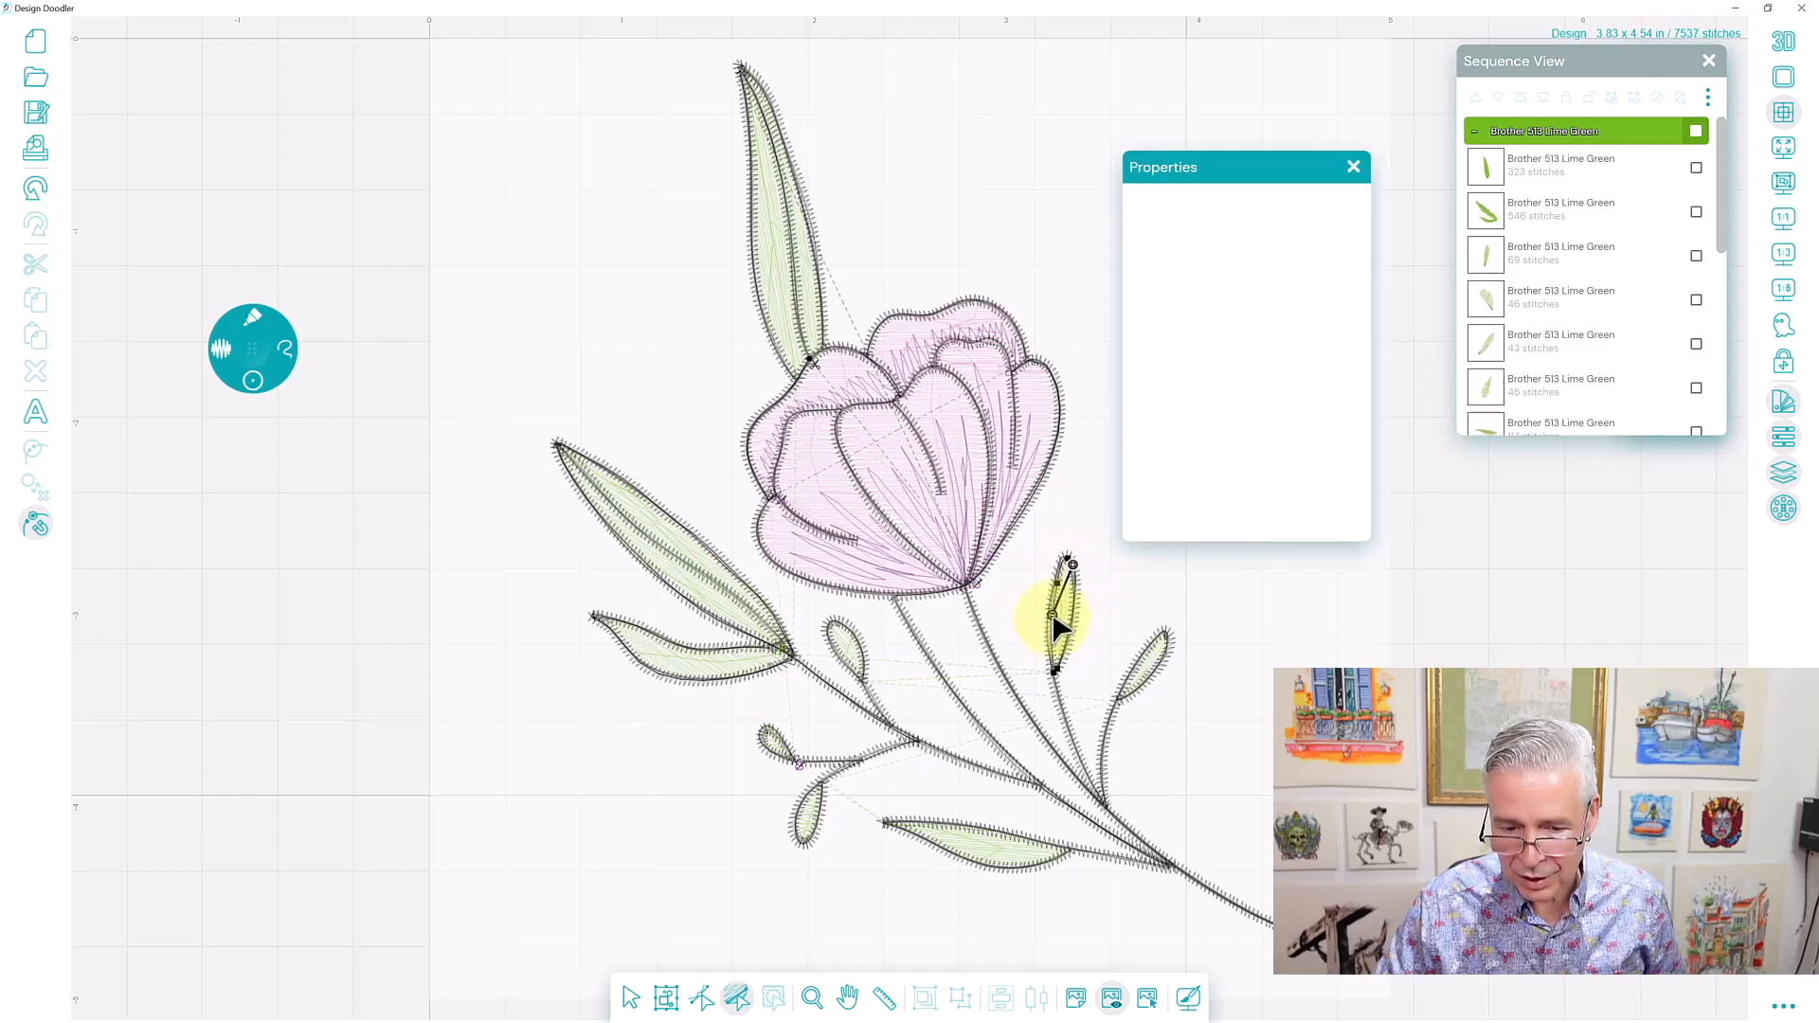
drag(1055, 637, 1053, 666)
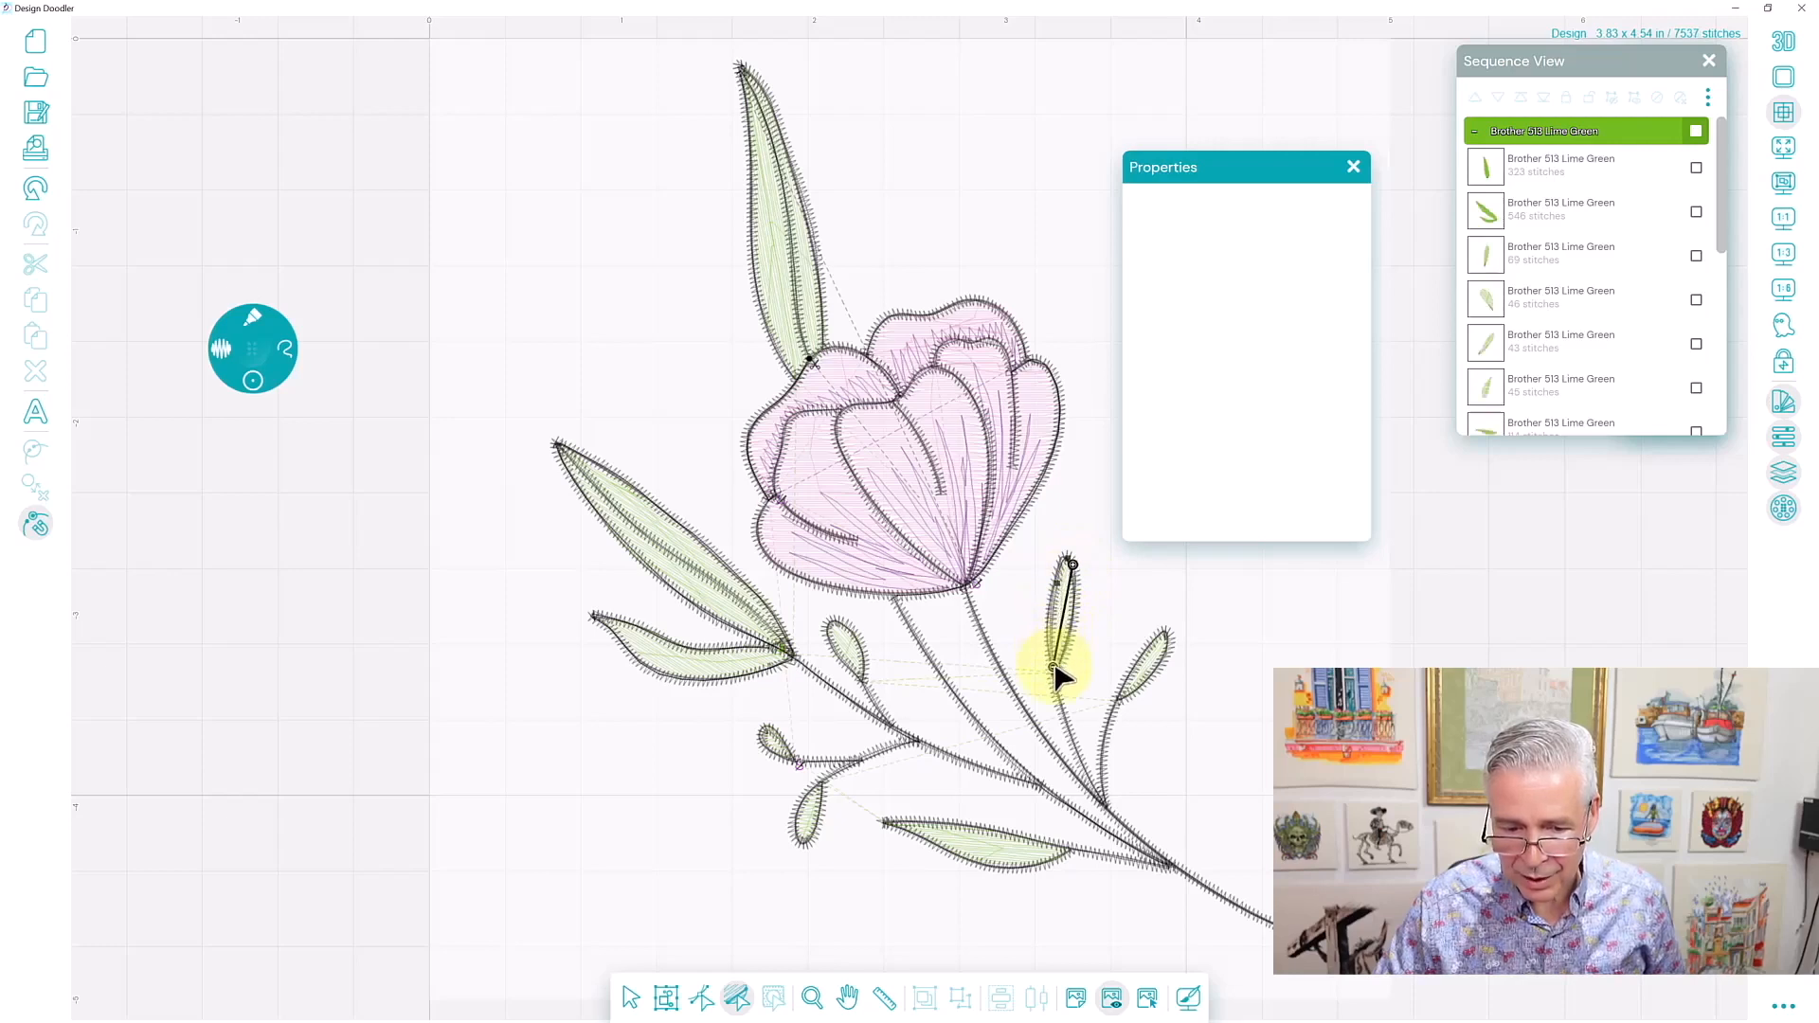
Align the fill stitch directions of the two small leaves on the lower left twig with their length.
click(810, 825)
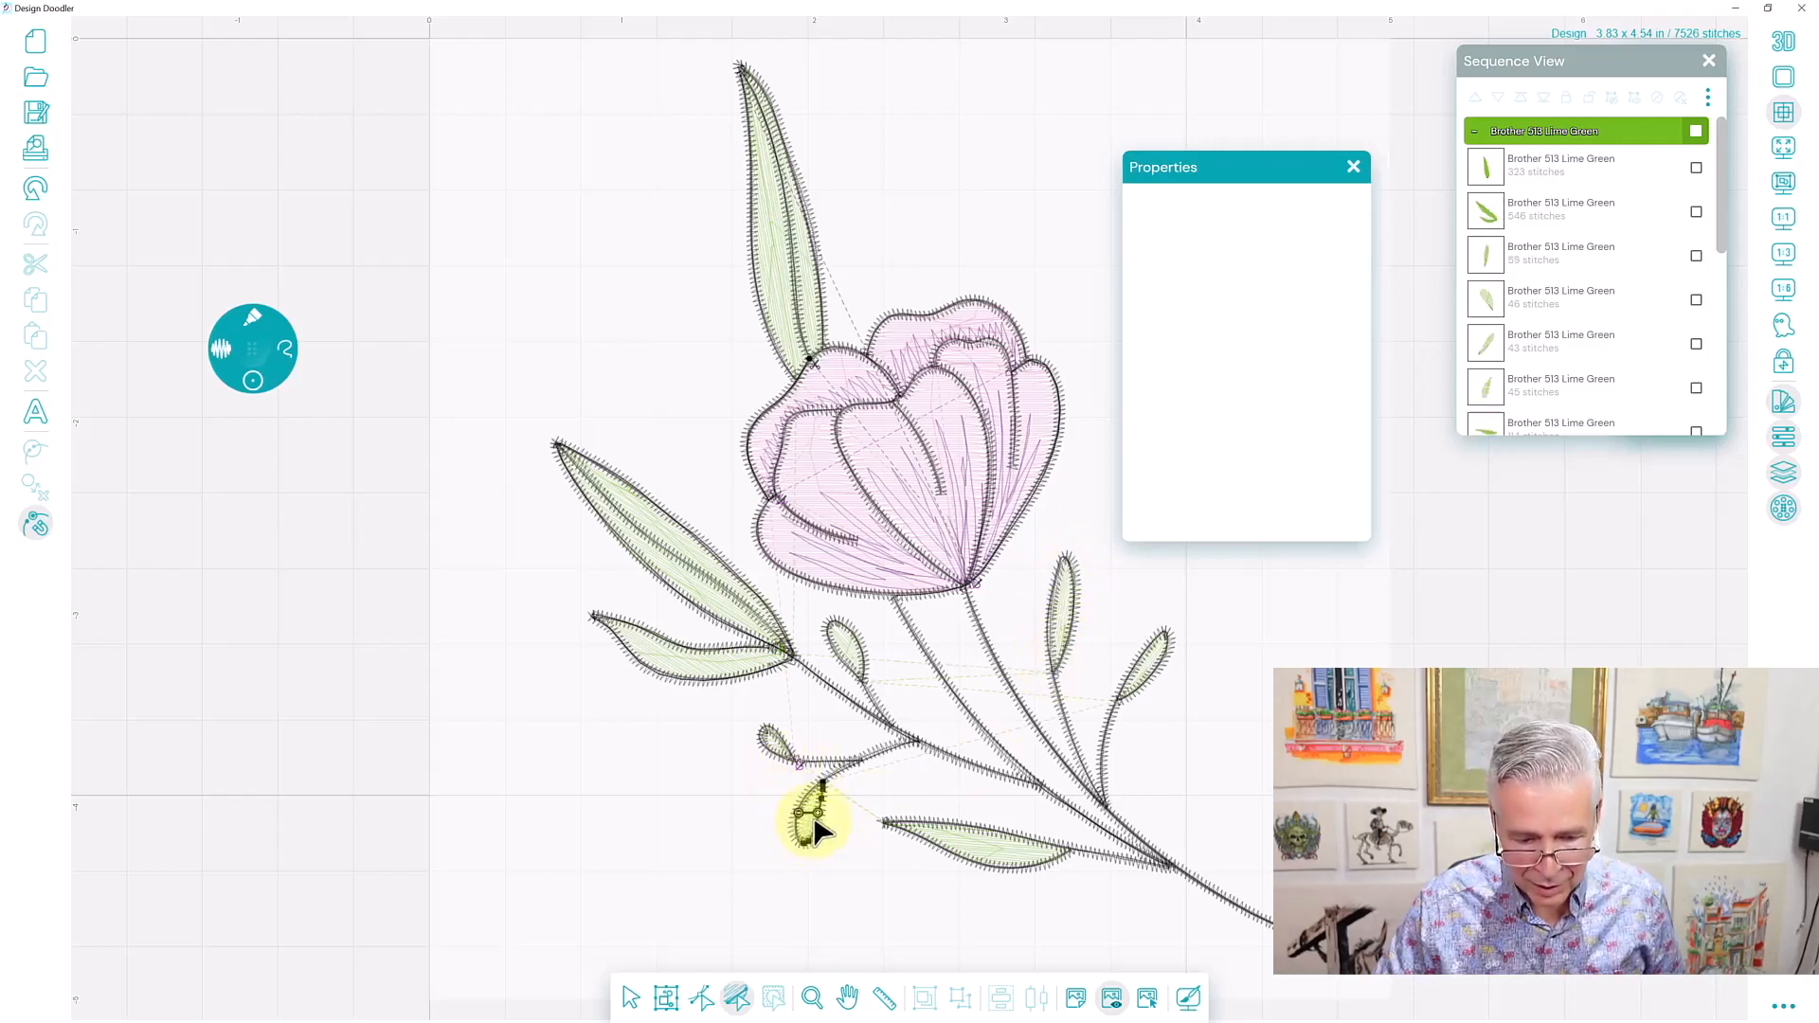
mouse_move(820, 812)
mouse_down()
mouse_move(822, 786)
mouse_move(802, 841)
mouse_up()
click(777, 748)
drag(777, 747, 762, 740)
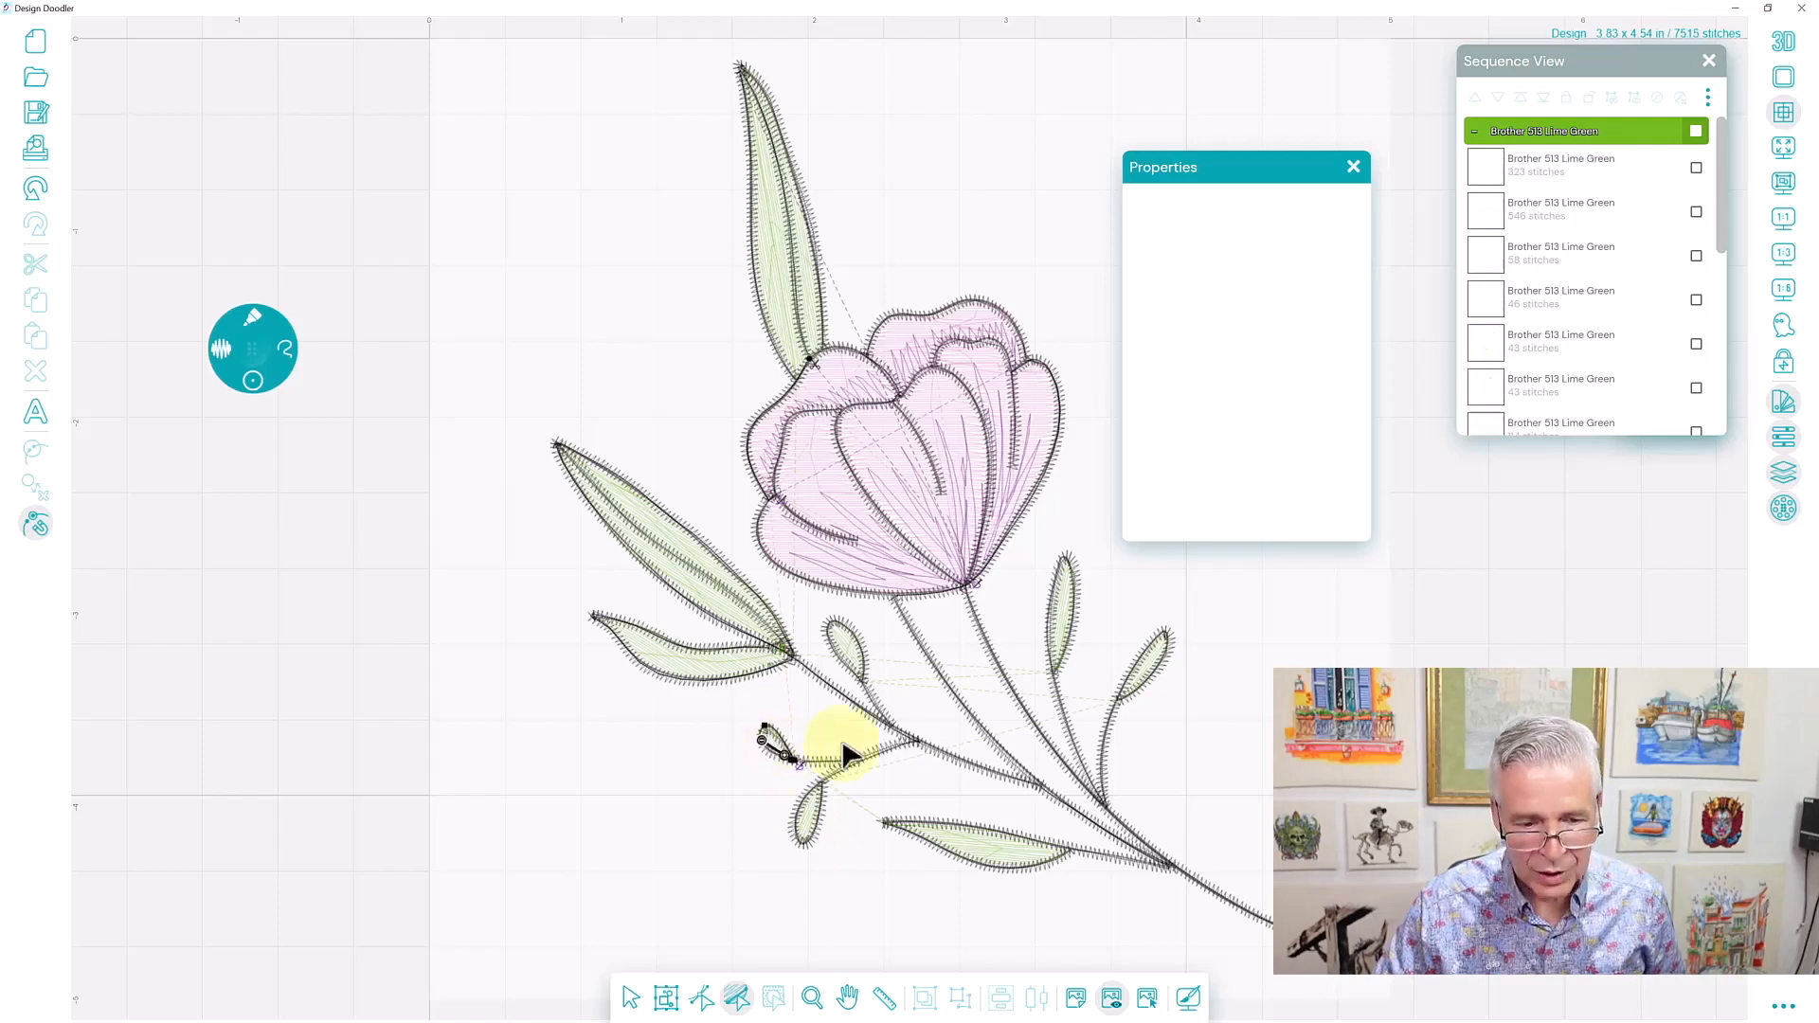
Adjust the fill stitch directions of the left back petal and the upper back petal to follow their shape.
click(846, 377)
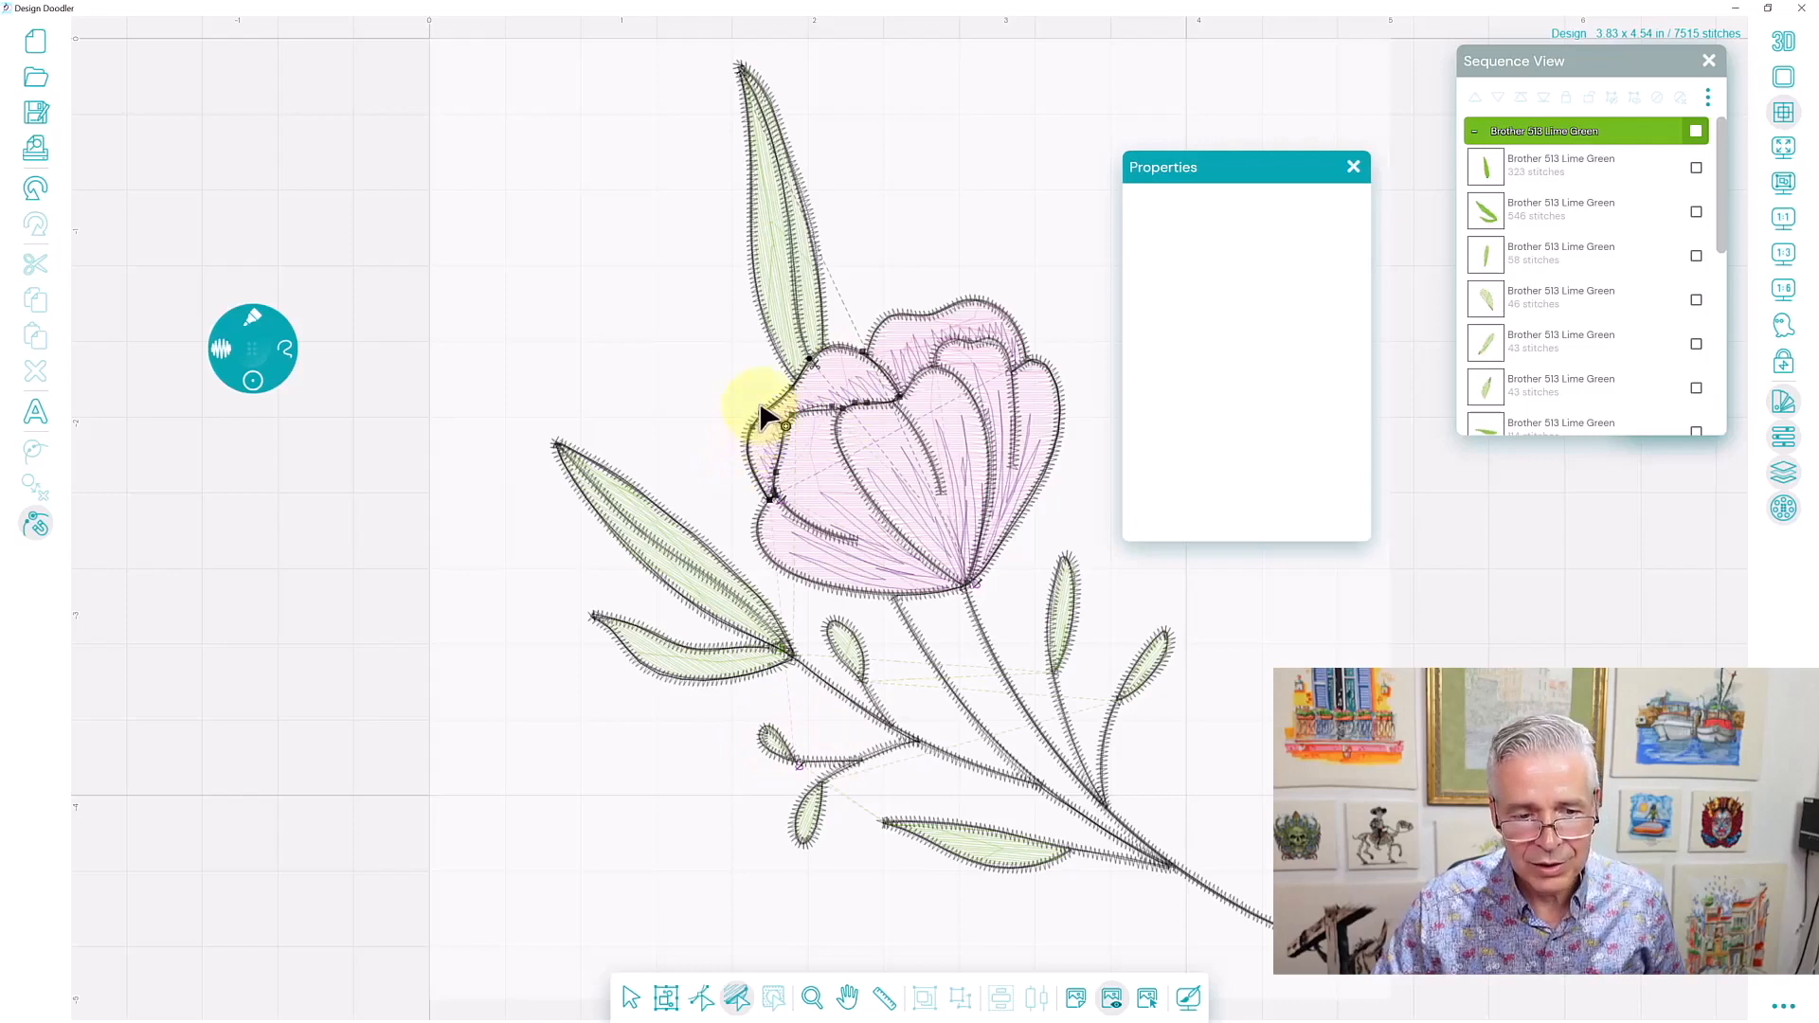
click(894, 335)
drag(869, 350, 957, 305)
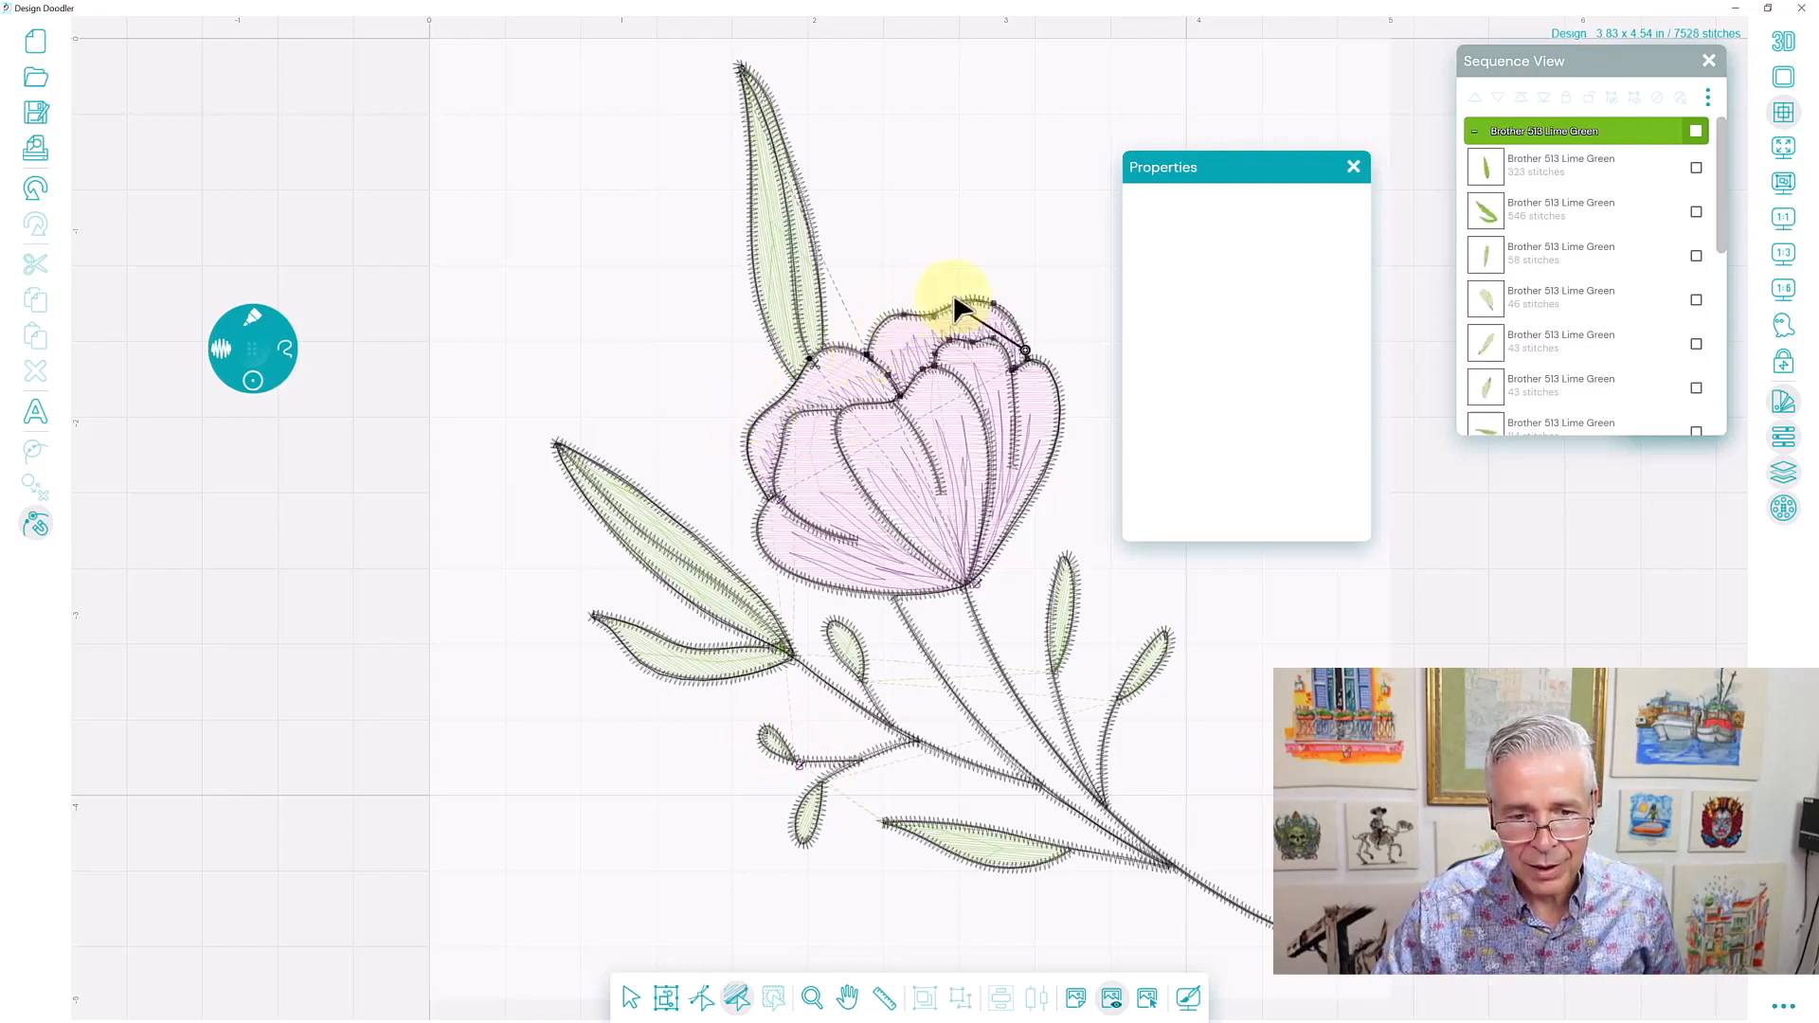
drag(1027, 352, 966, 343)
Tilt the right petal's fill stitch direction so it runs from the petal's upper edge down toward the flower's centre.
click(976, 365)
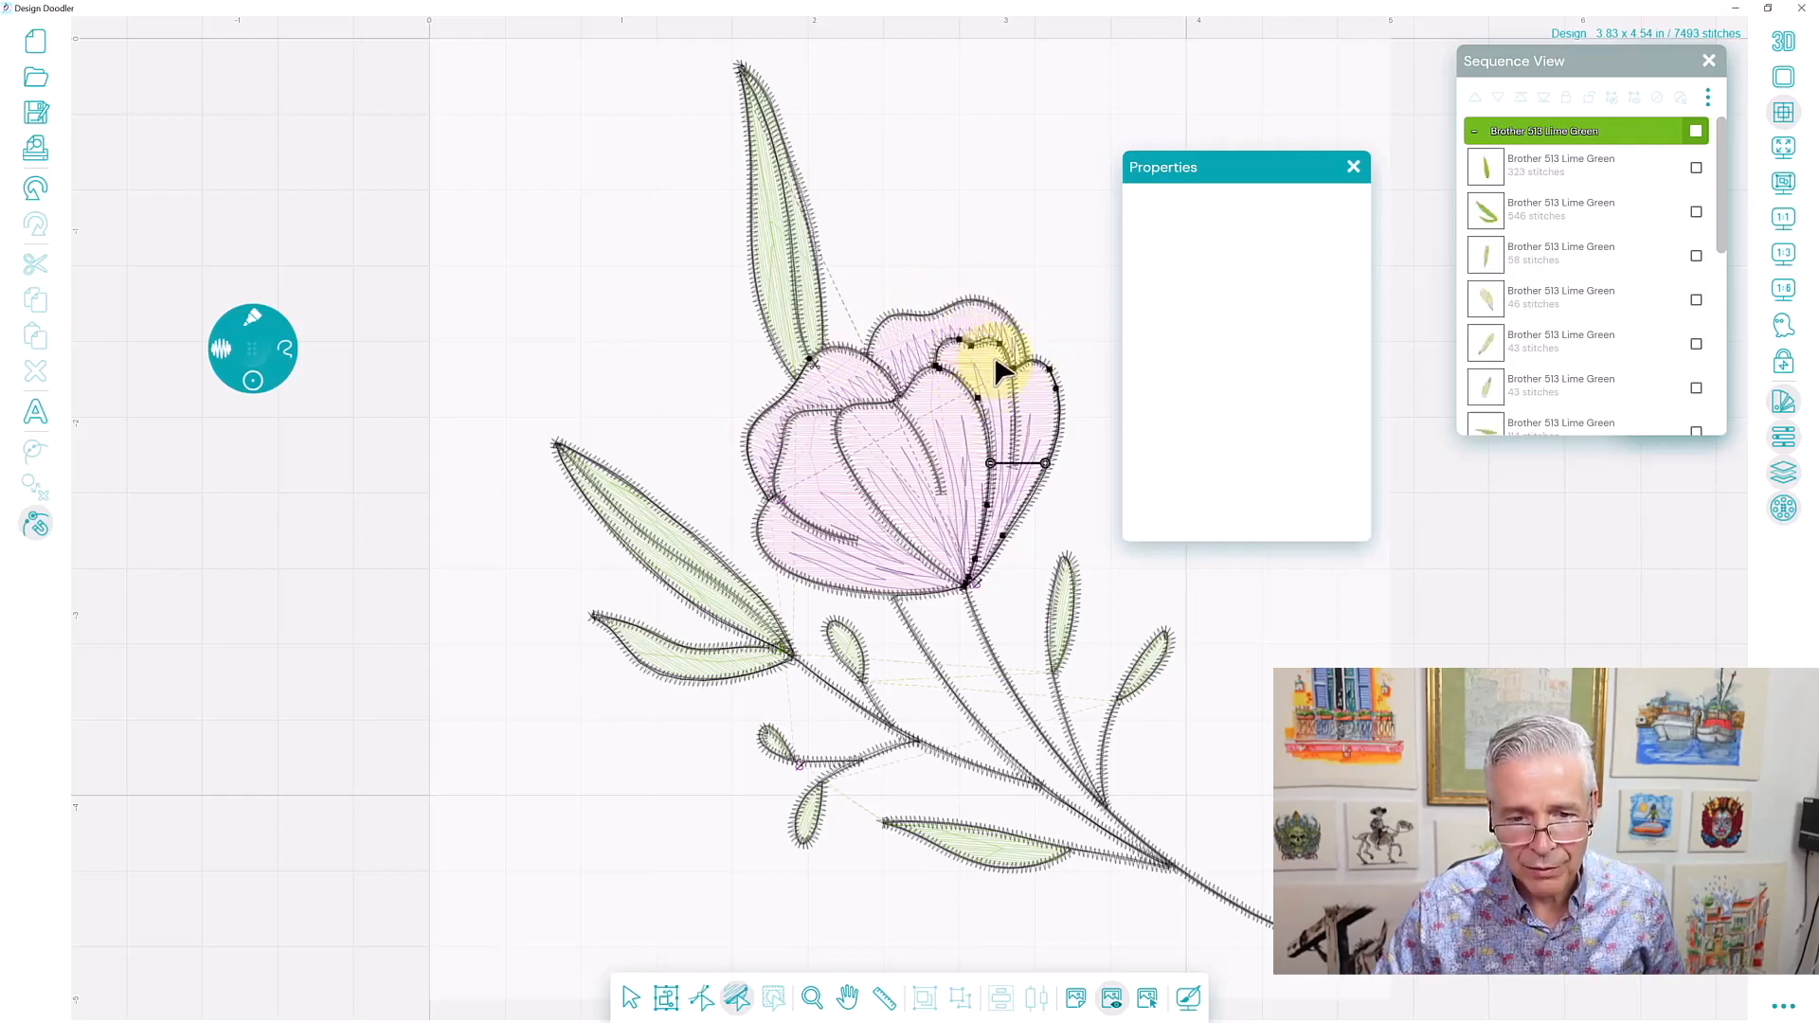
drag(1046, 464, 1033, 362)
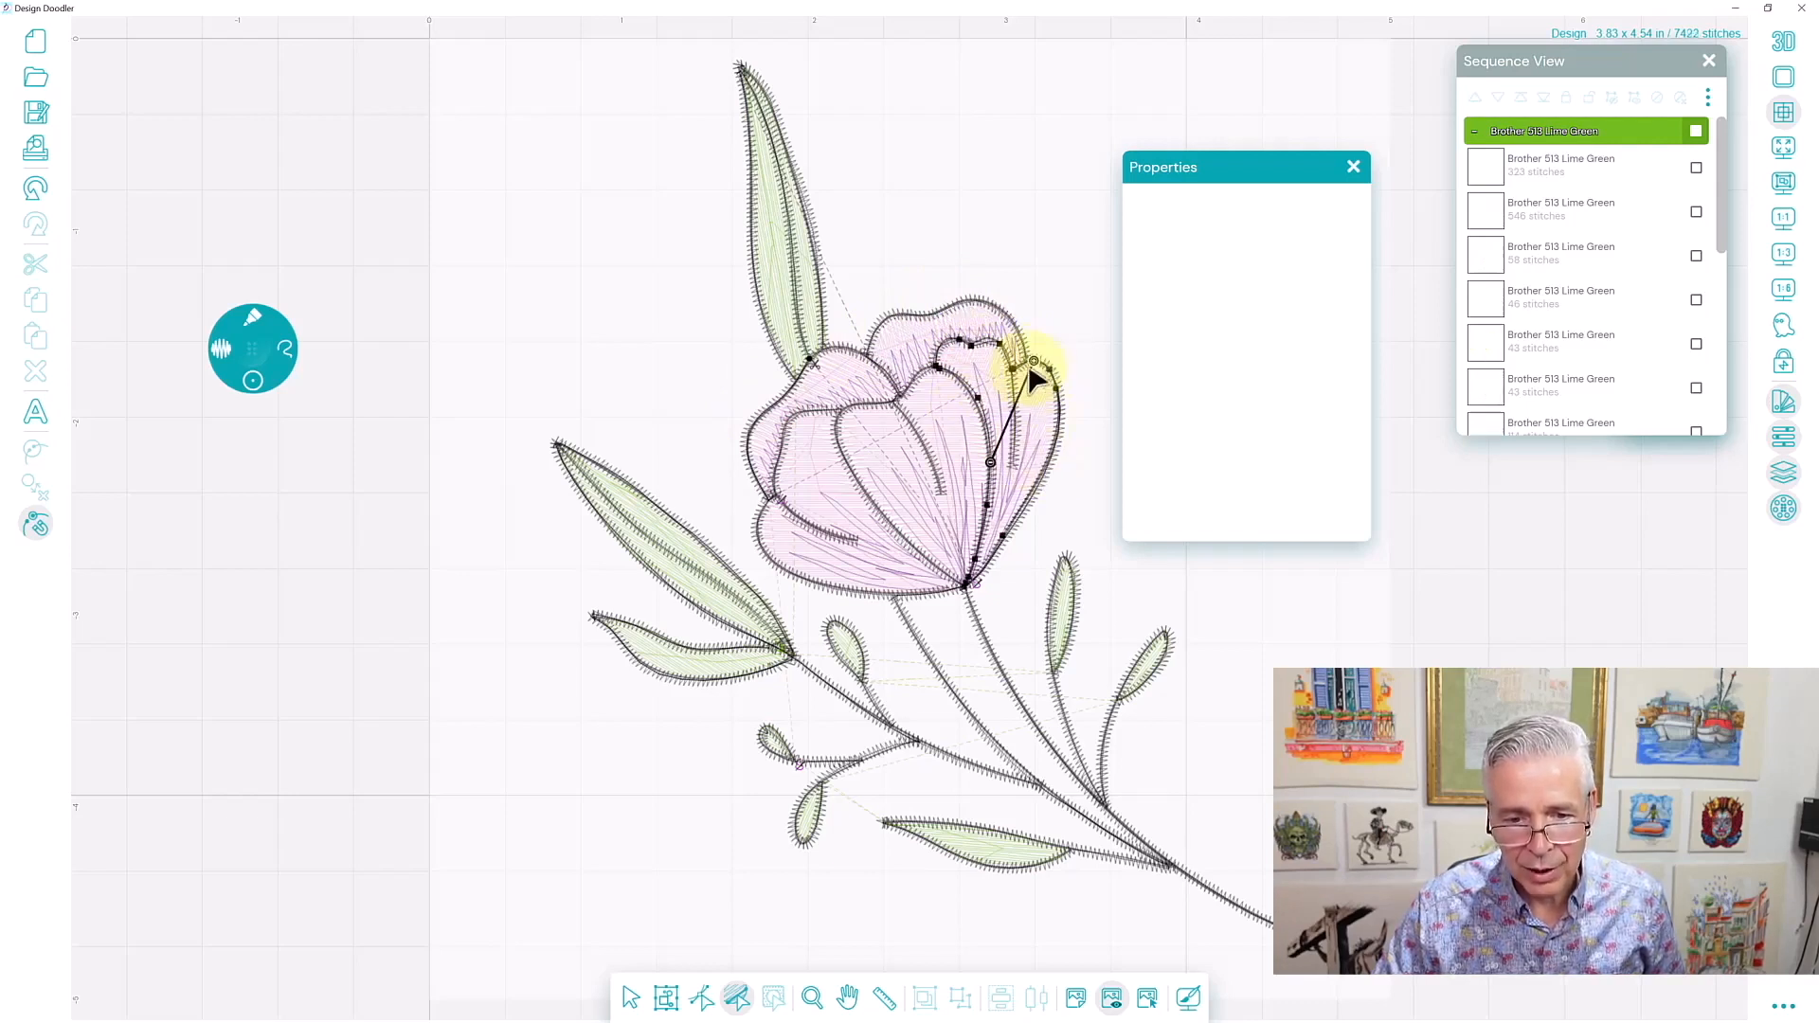
drag(990, 464, 990, 475)
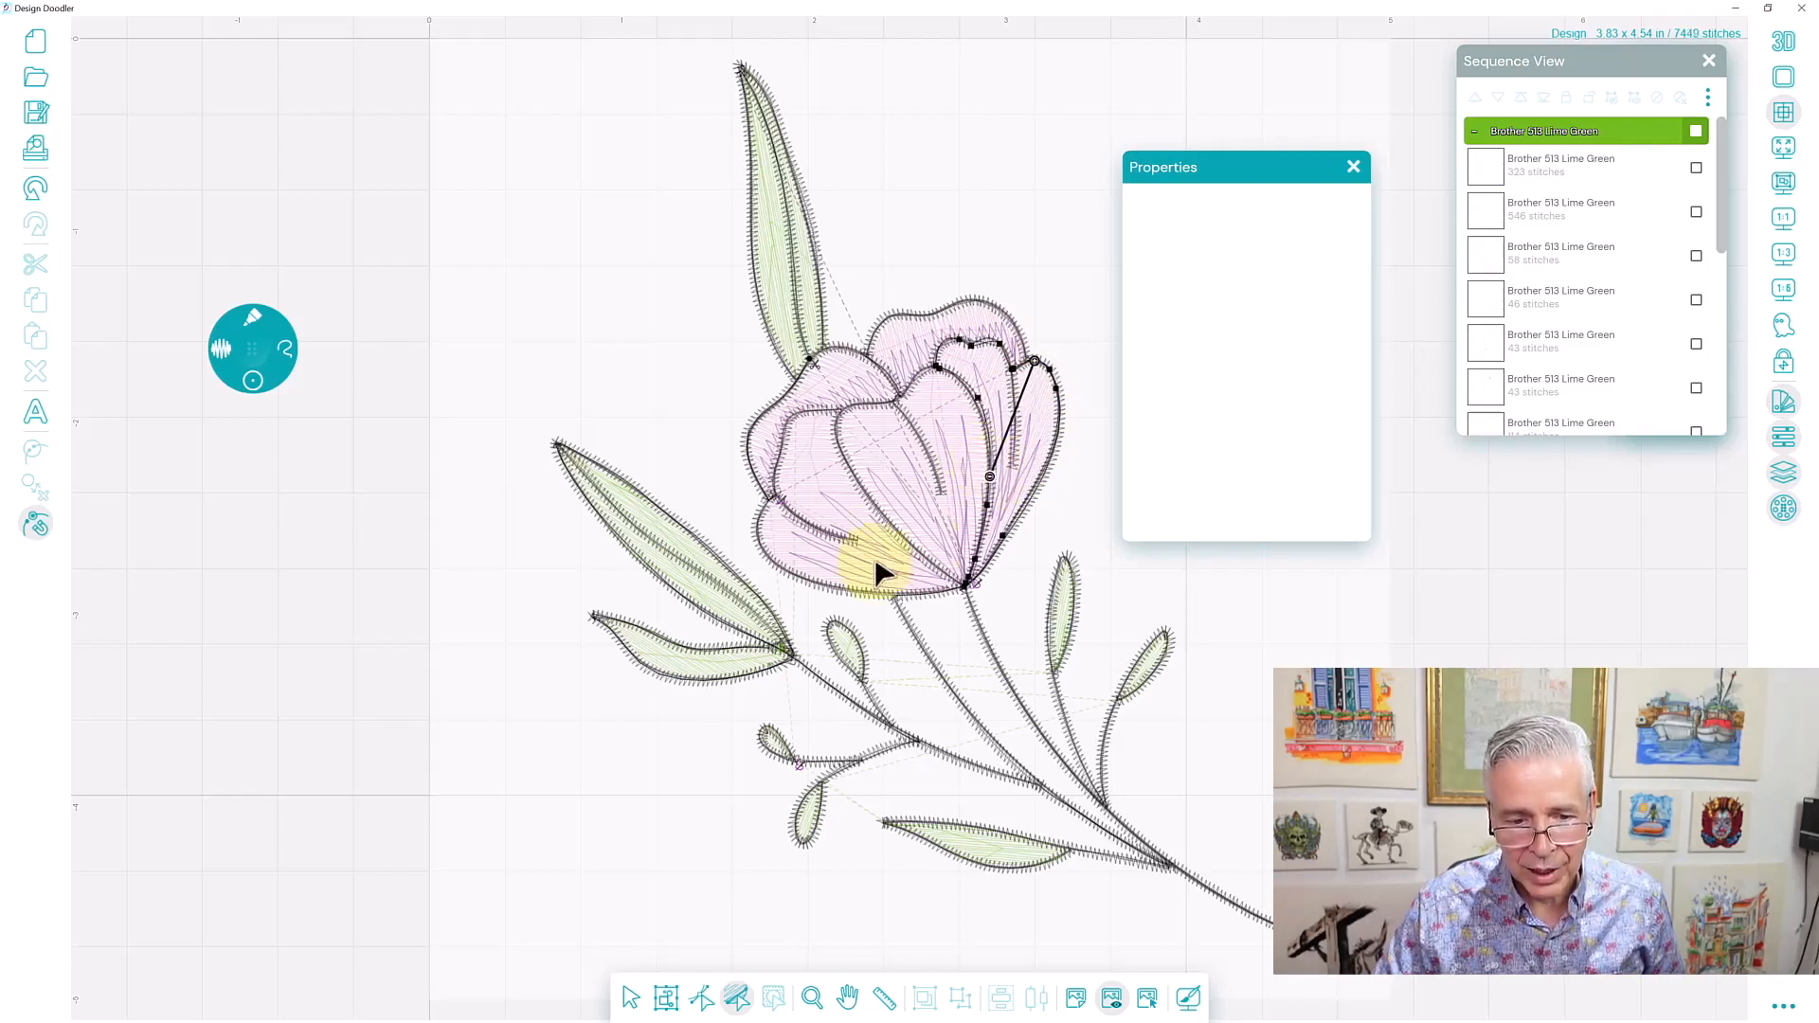
Turn the fill stitch directions of the centre petal and the front left petal so both run toward the flower's base.
click(890, 434)
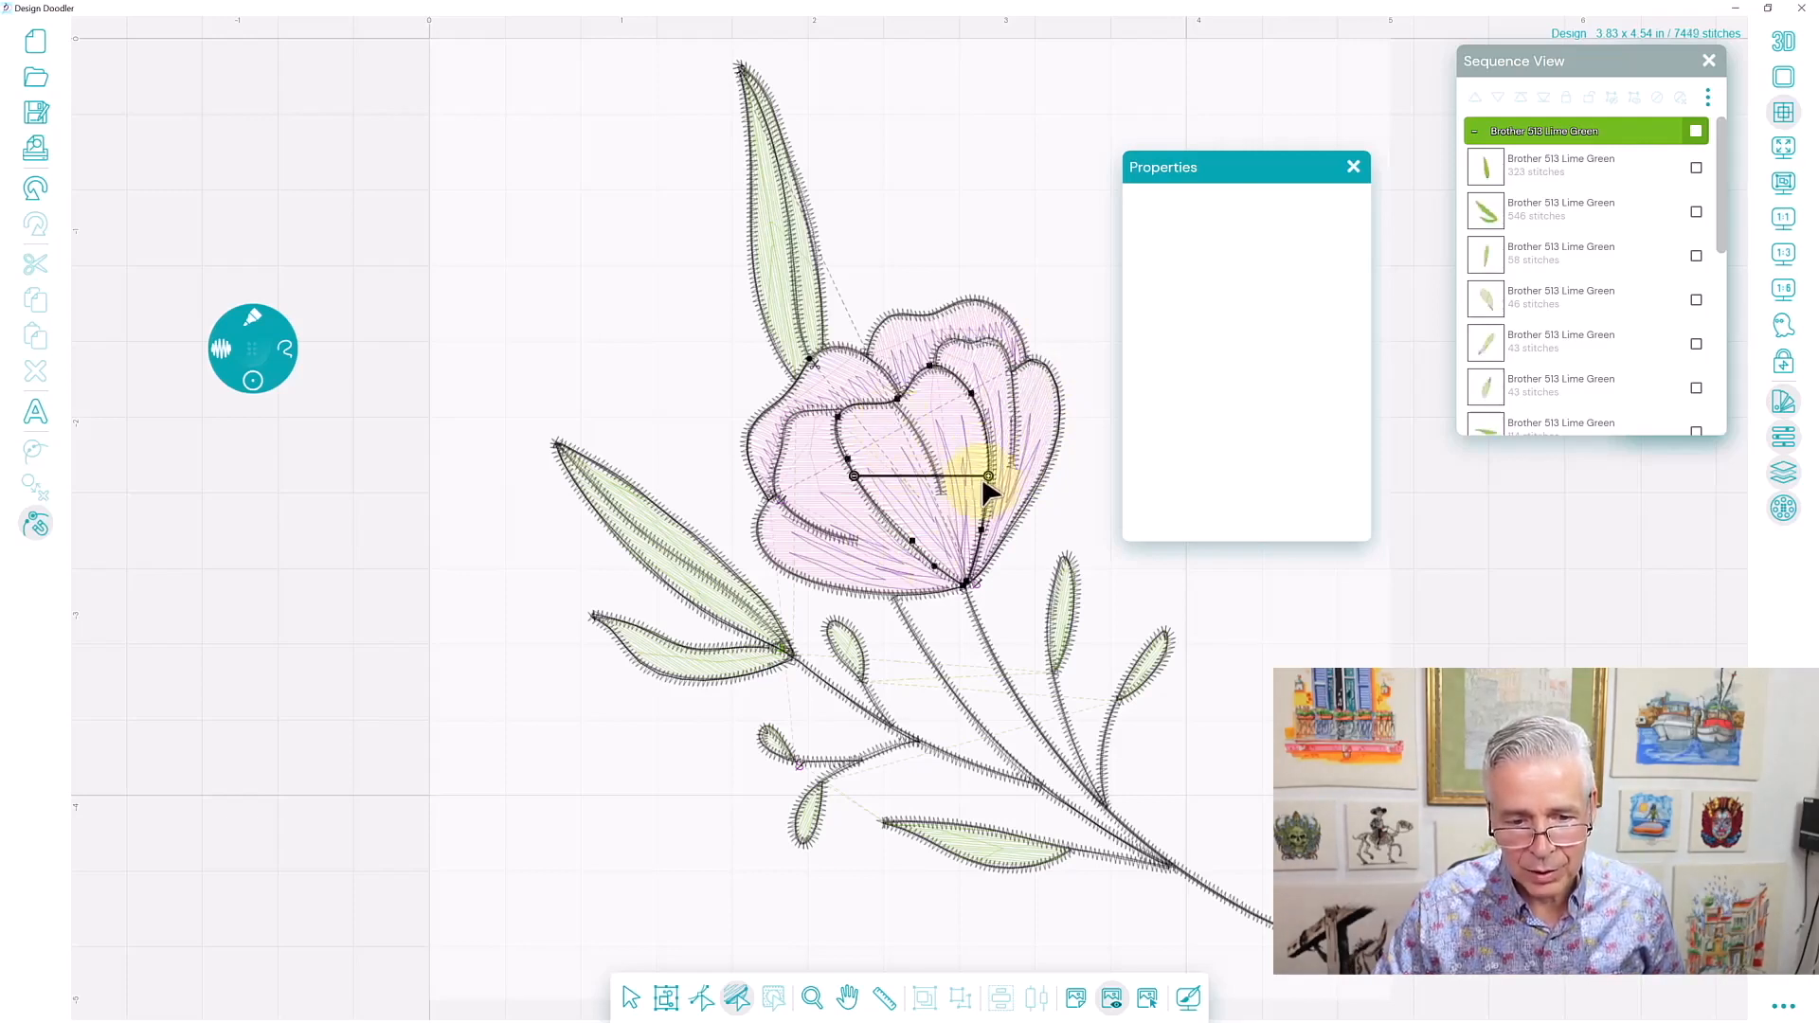
drag(973, 488, 969, 573)
drag(846, 471, 900, 396)
click(813, 442)
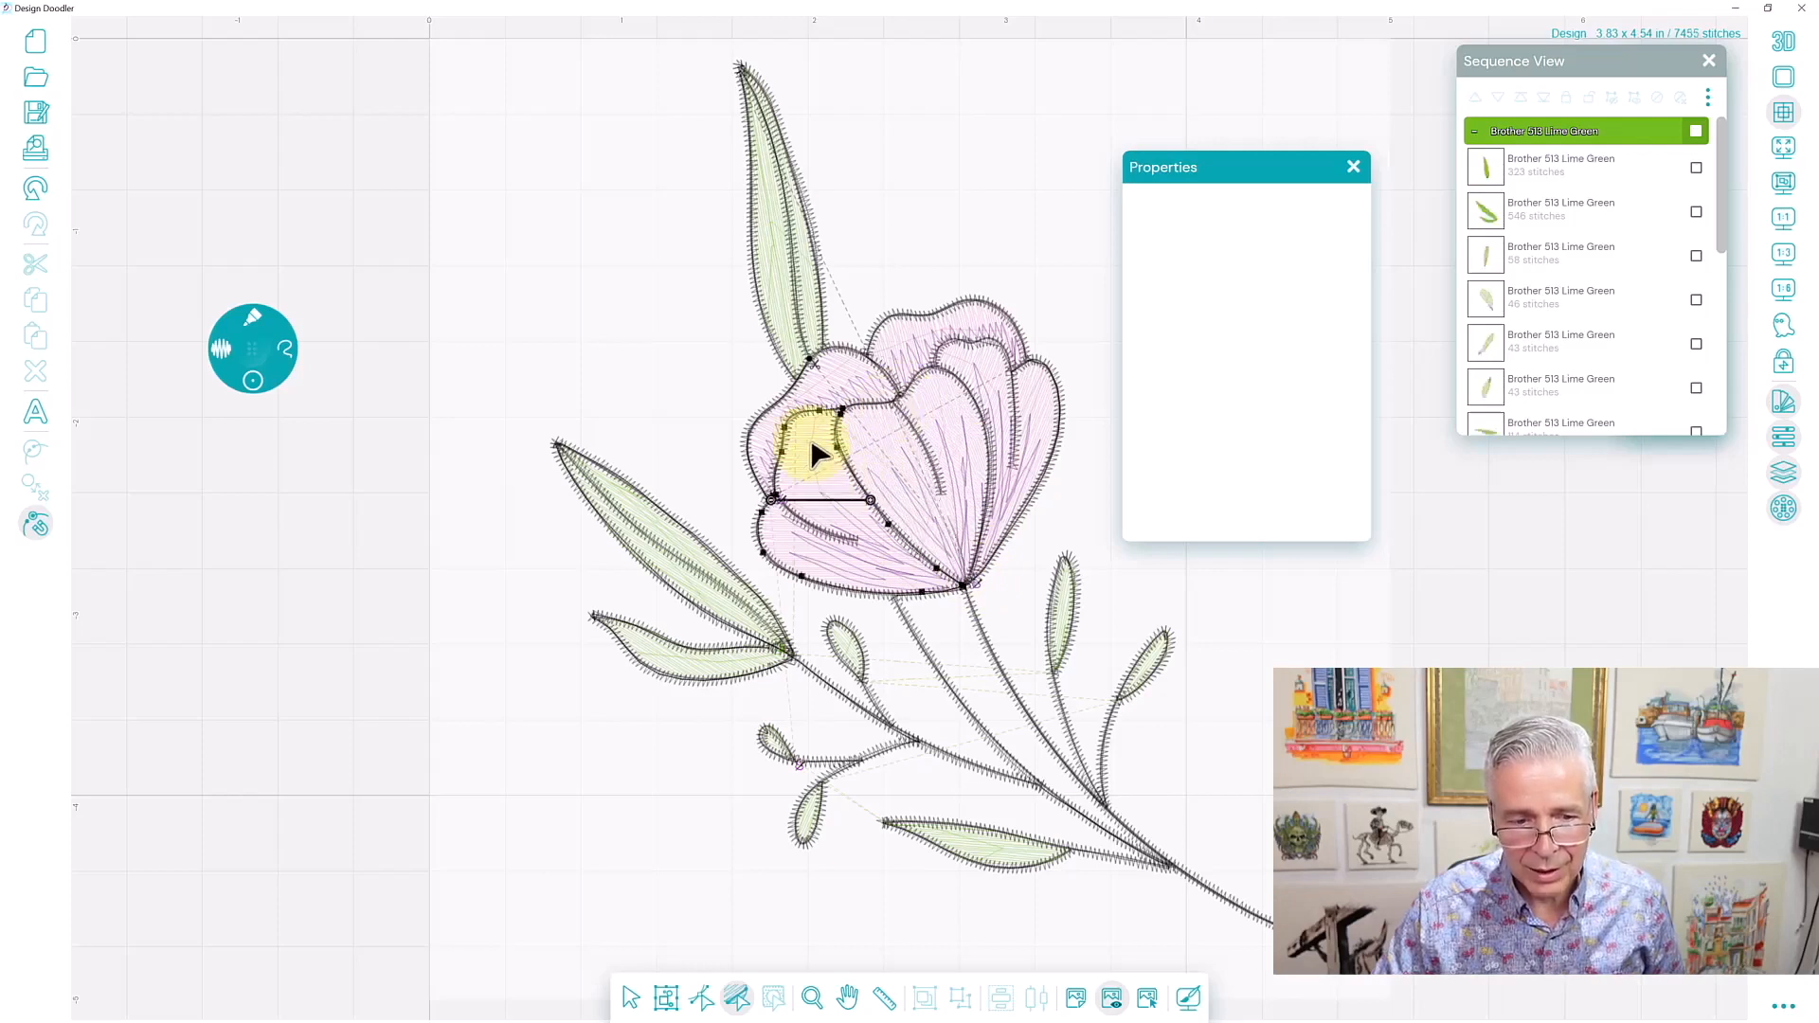
drag(870, 500, 952, 579)
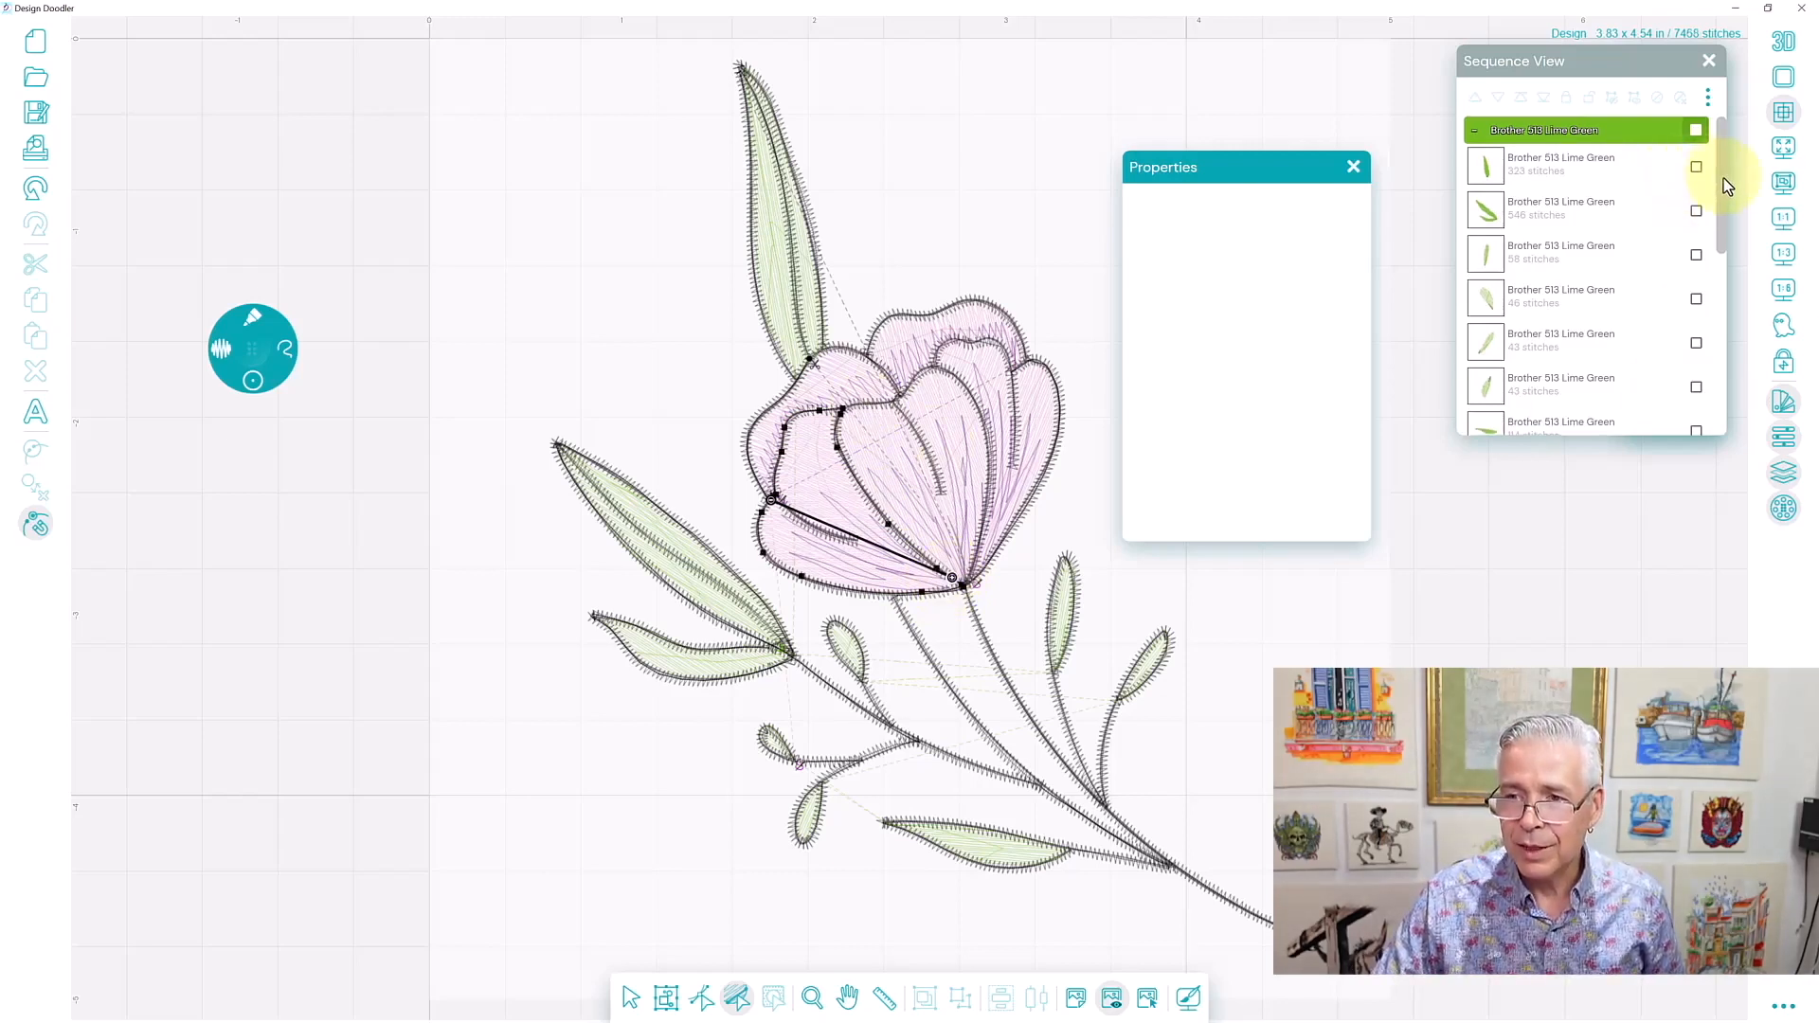
Examine the sewing order of the Brother 810 Light Lilac petal fills by selecting them one after another.
drag(1724, 178, 1726, 291)
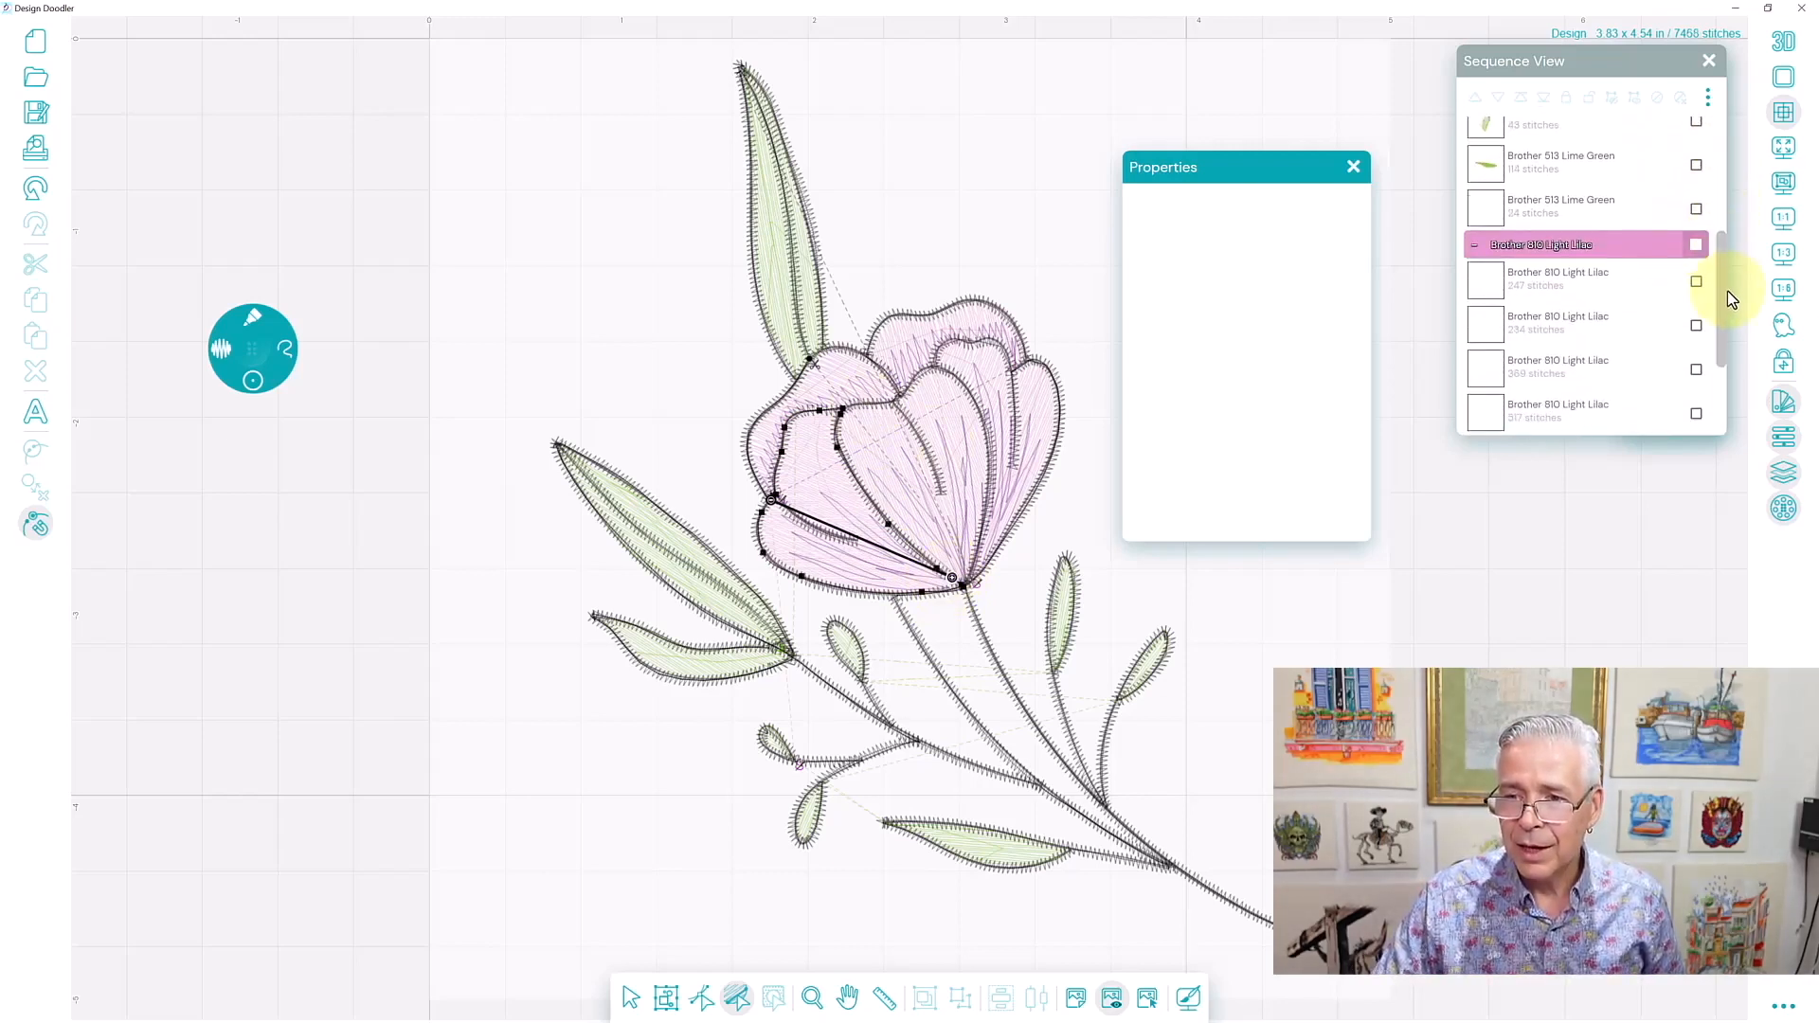
click(1484, 295)
click(1485, 322)
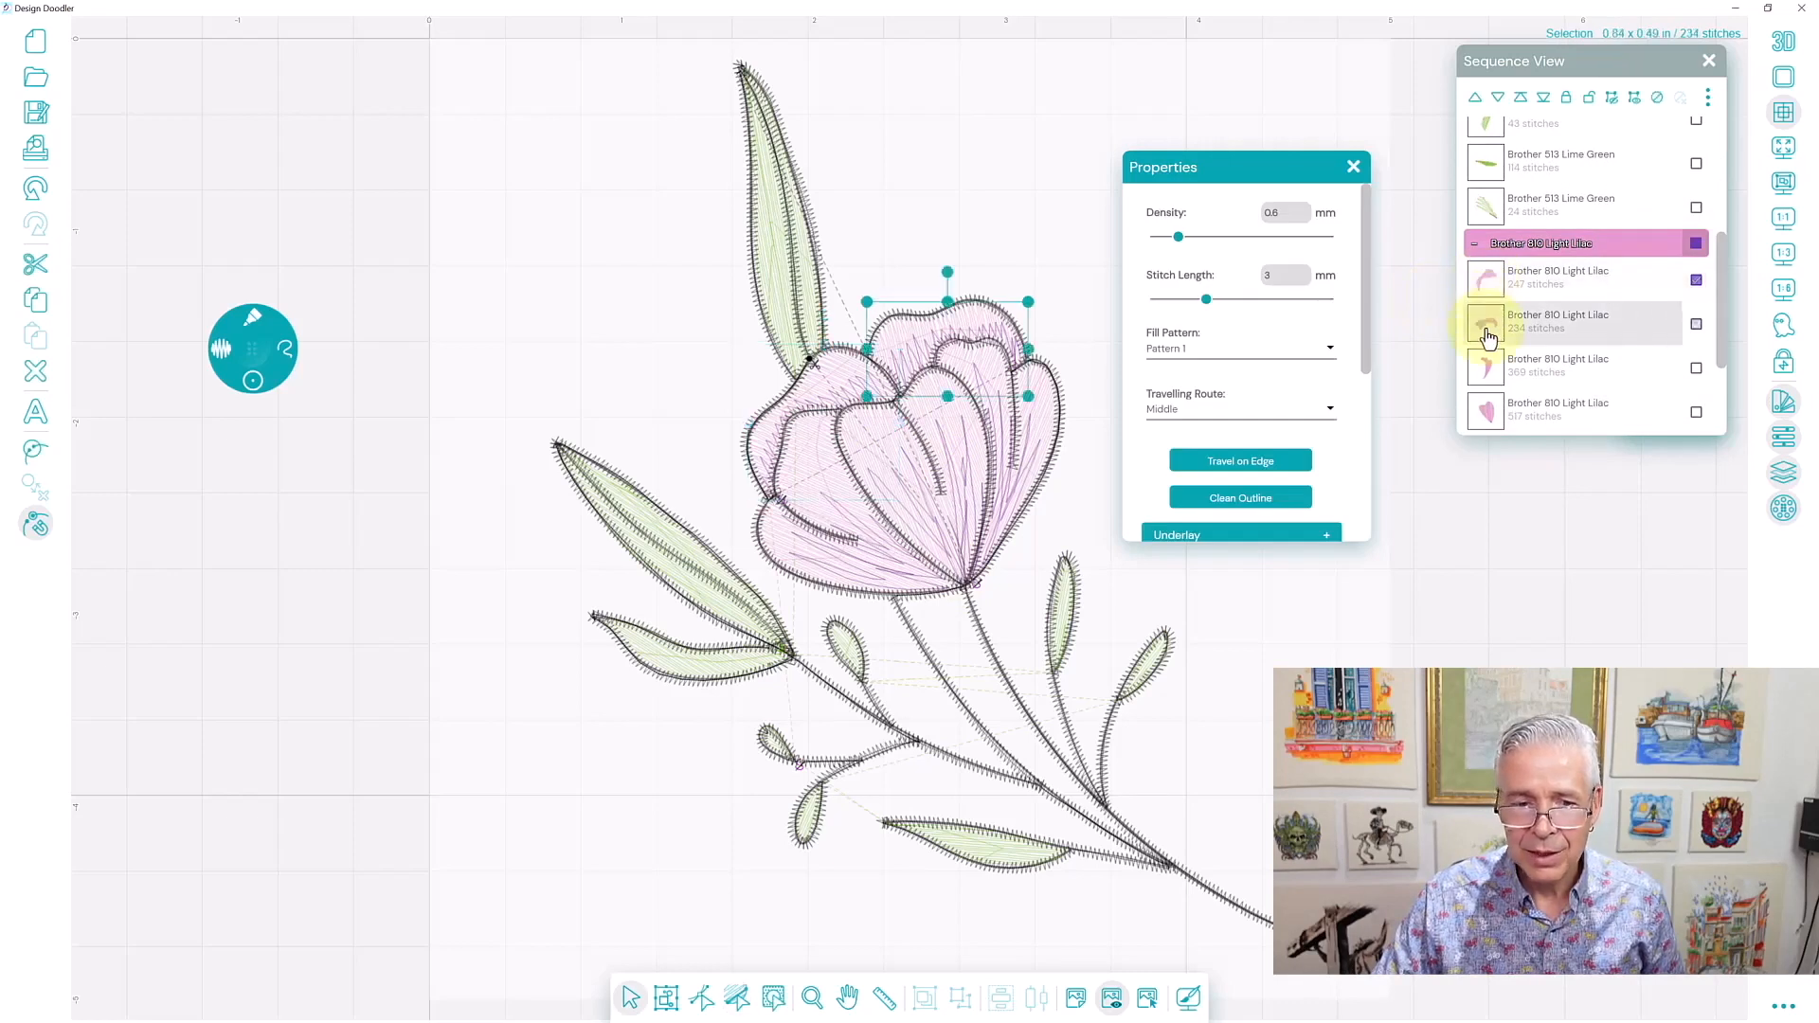
click(1487, 377)
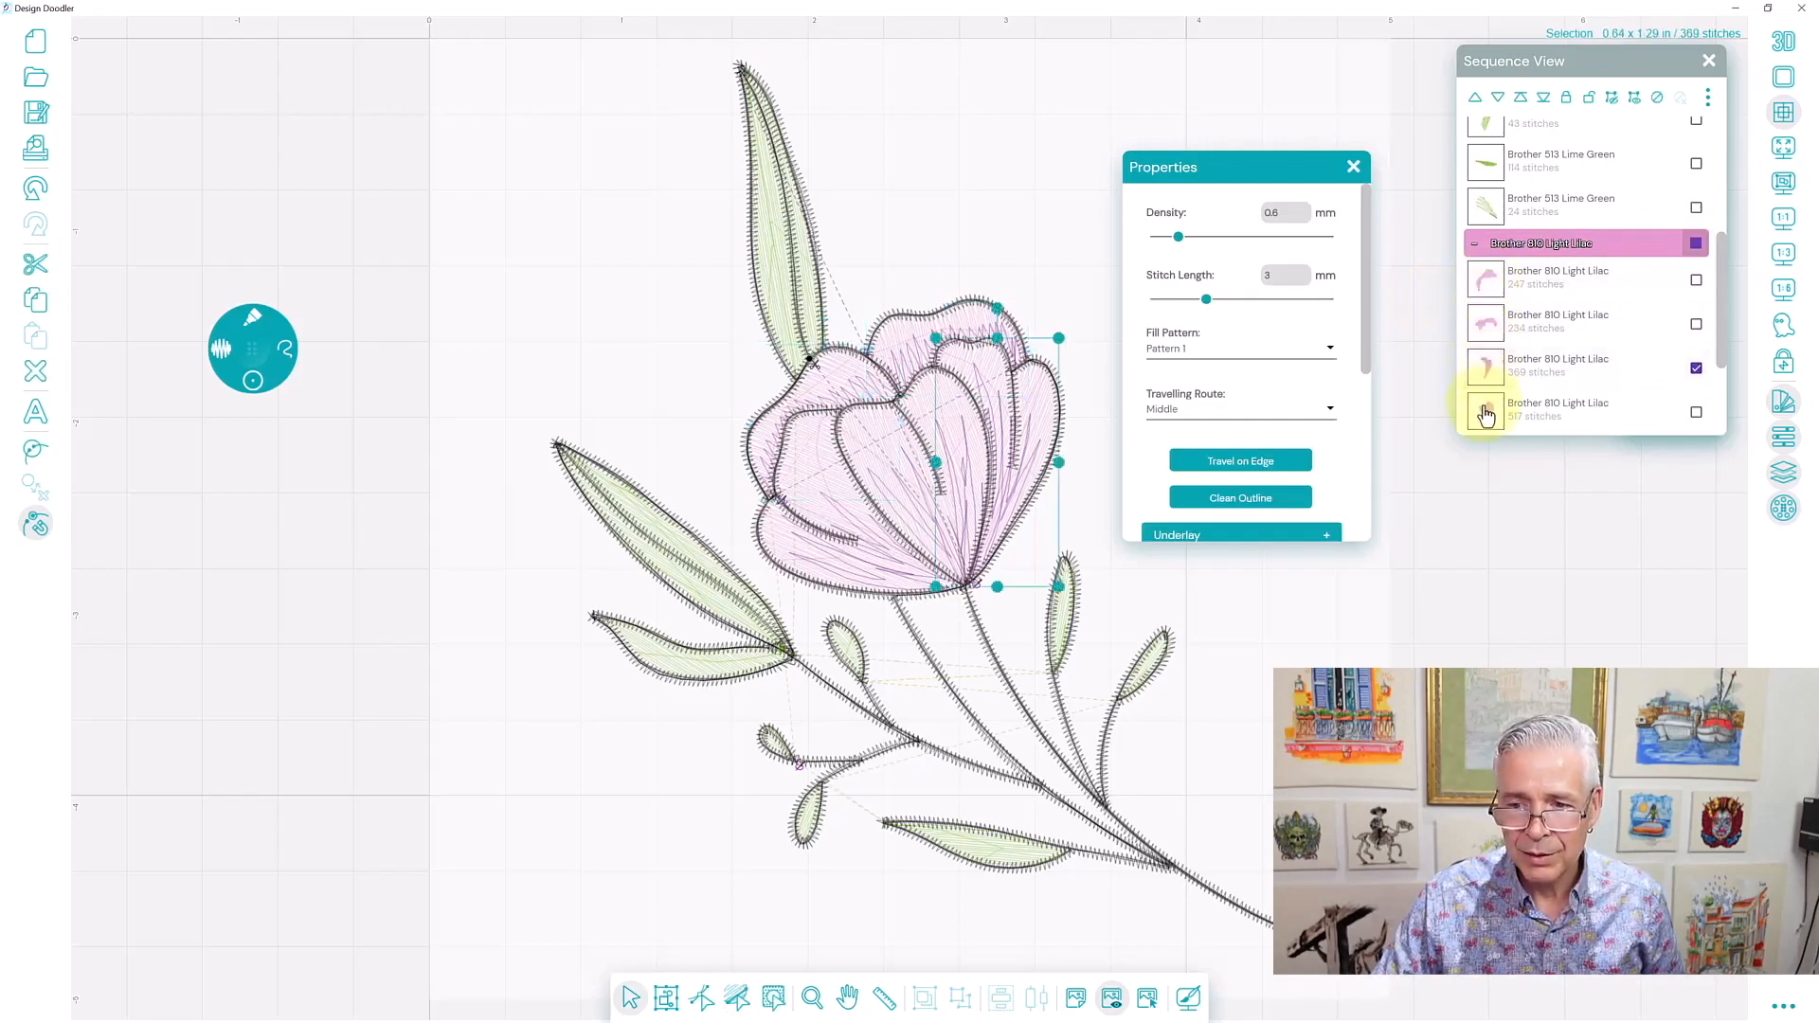
click(1485, 409)
scroll(1718, 382, down, 2)
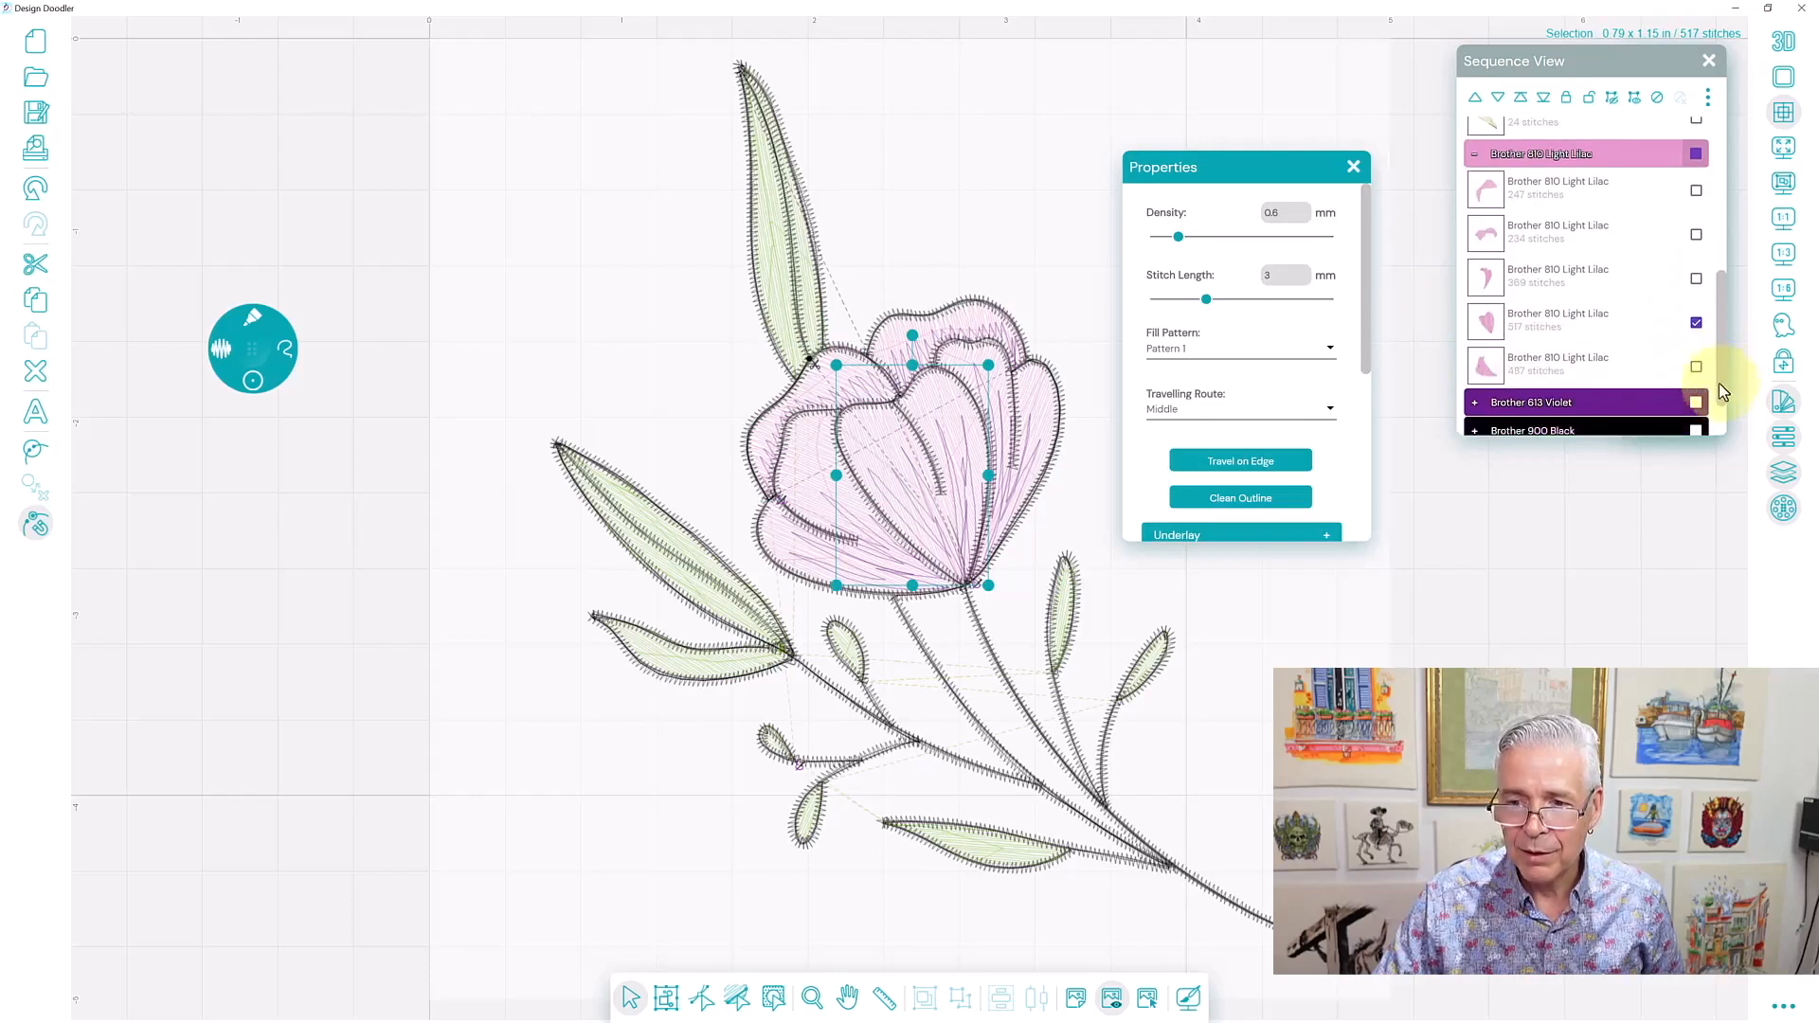
click(1485, 364)
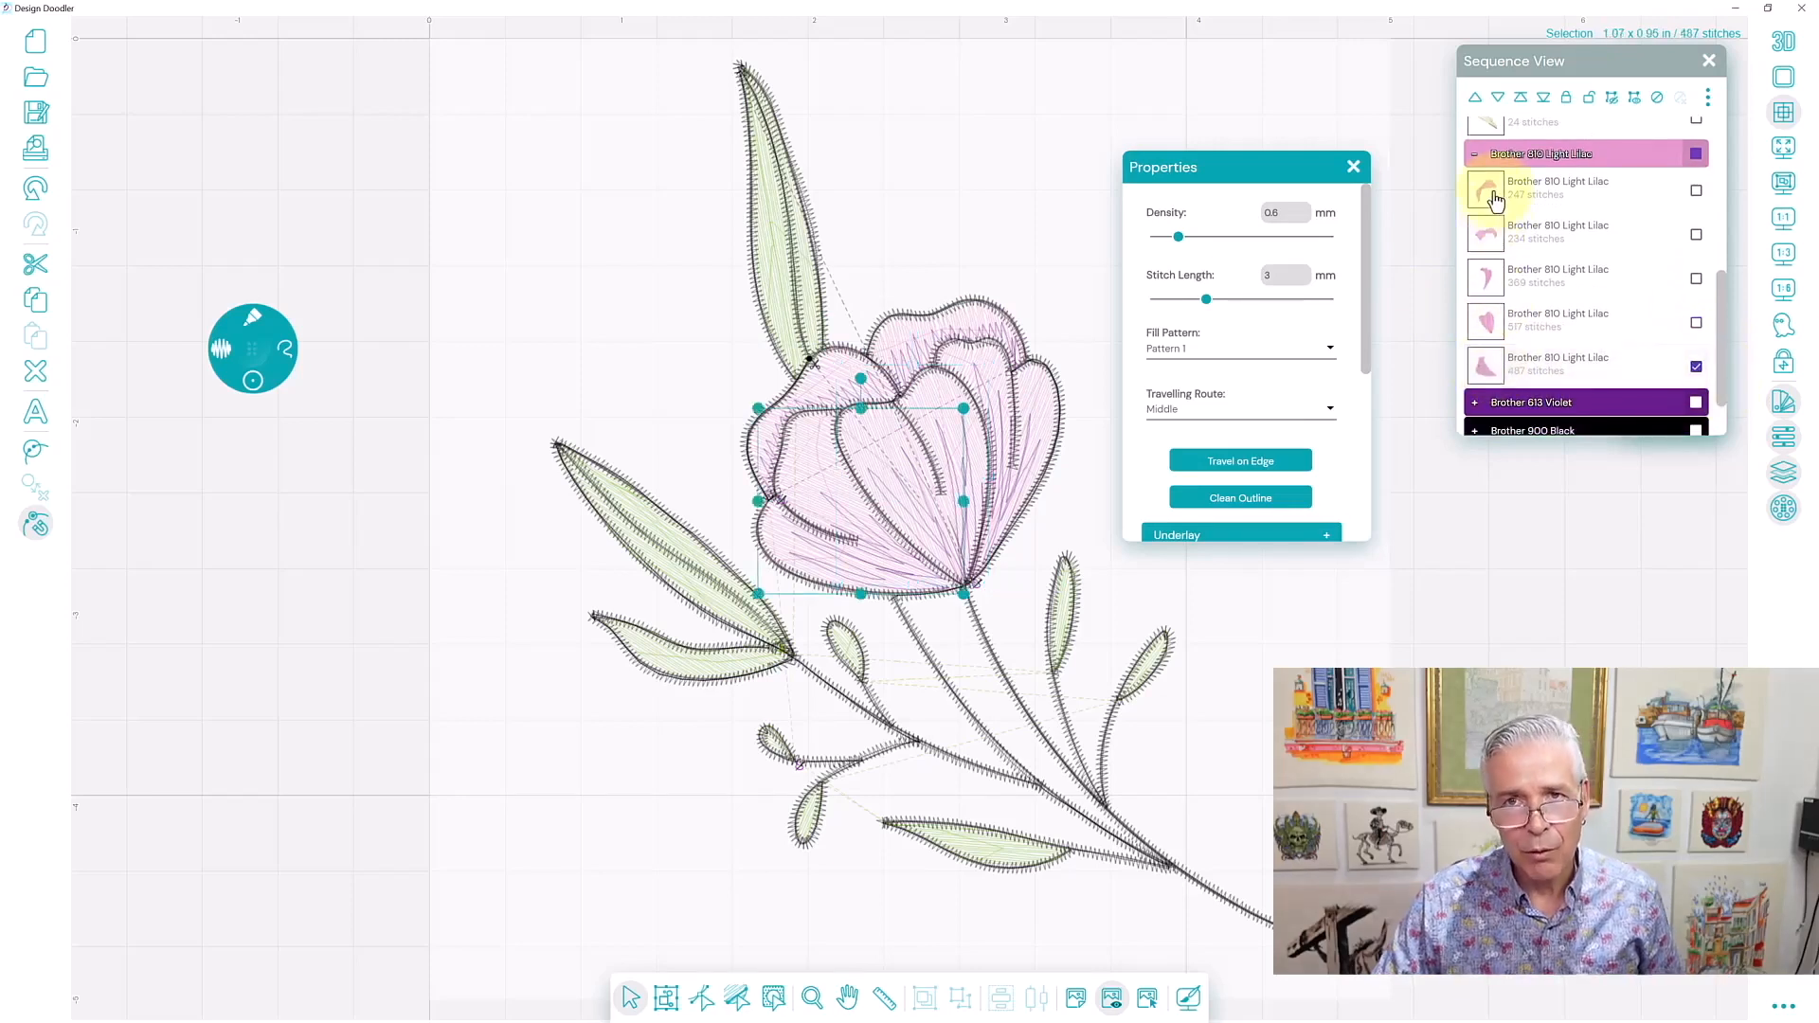
click(1494, 195)
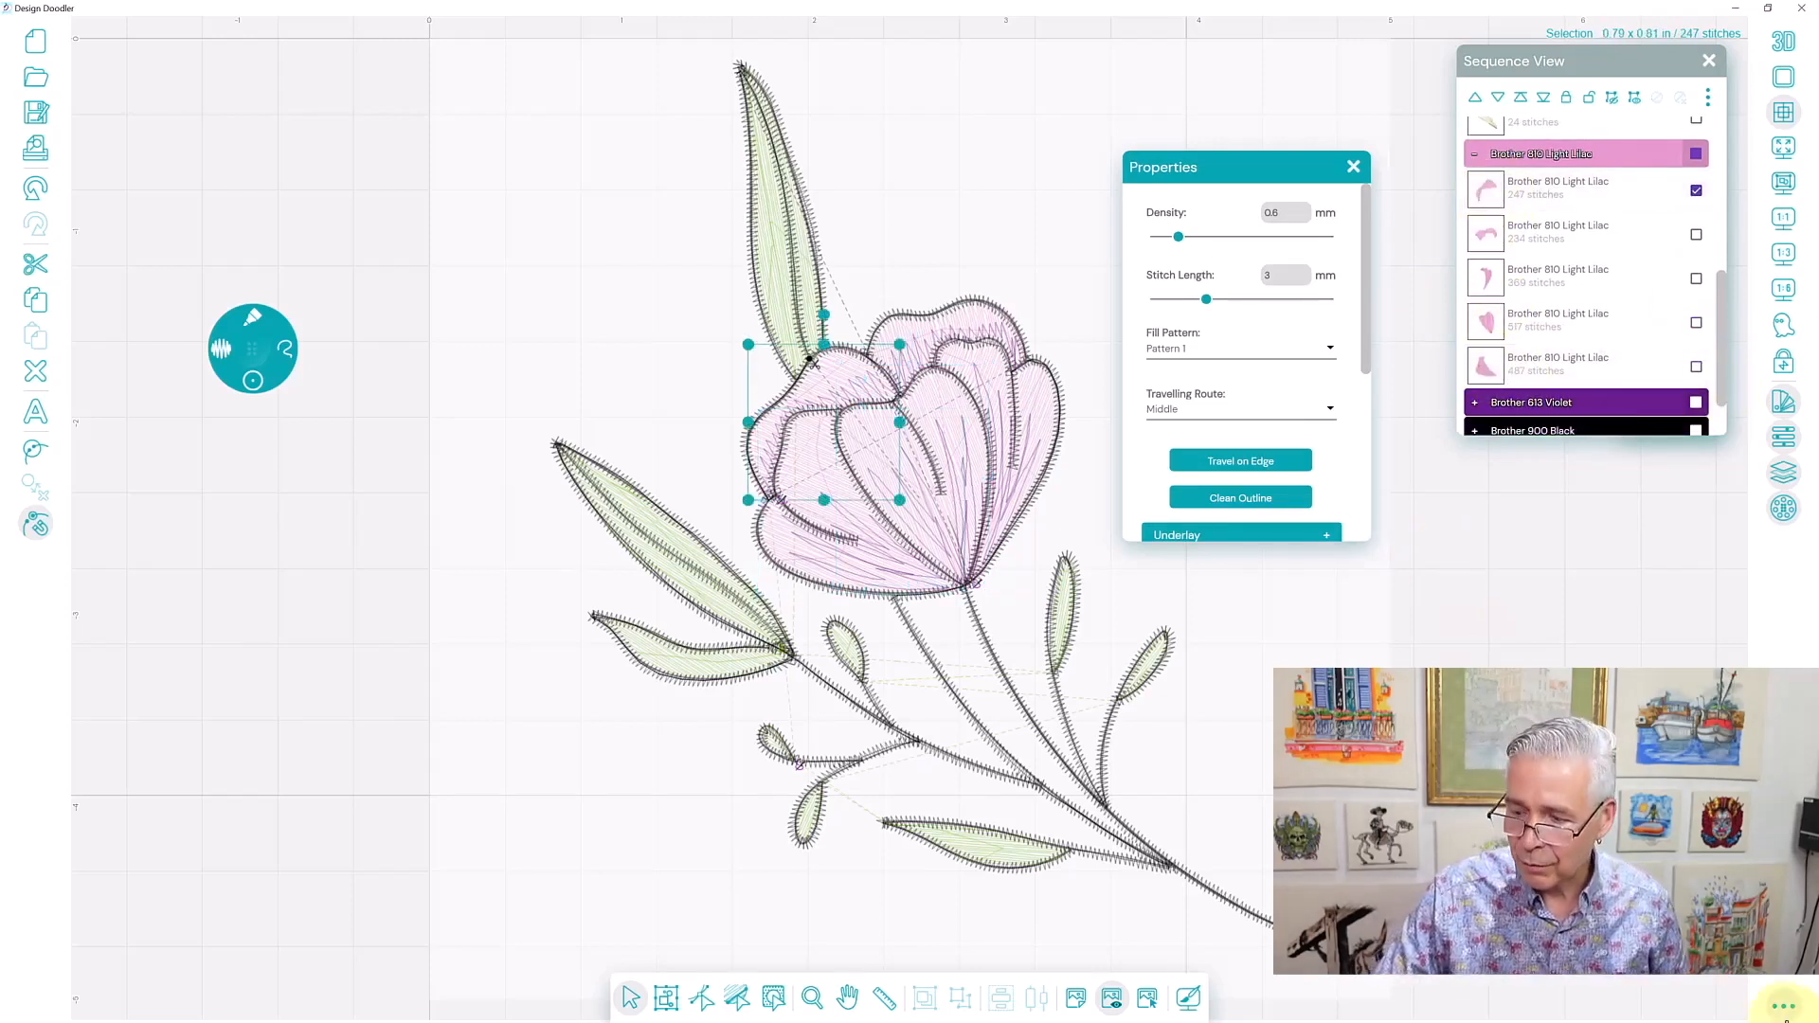
click(1780, 1011)
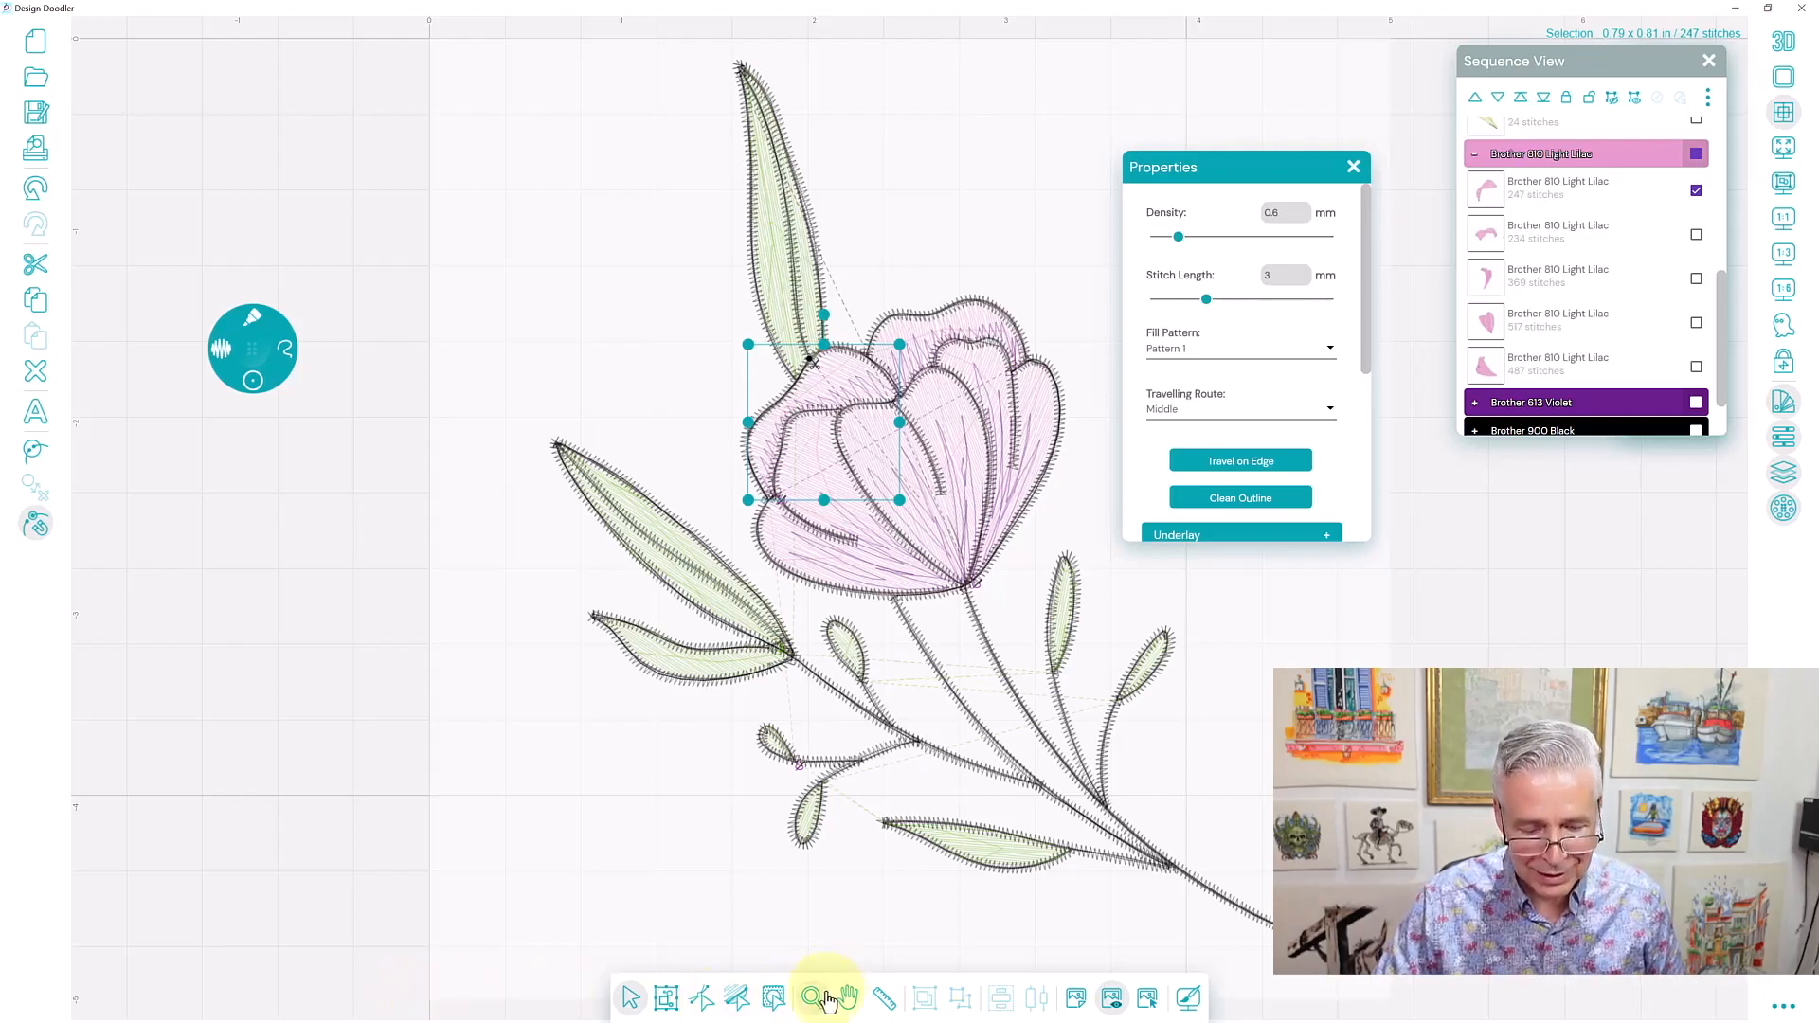
Set the left back petal fill's start point at its lower left corner and its end point beside the upper back petal.
click(701, 998)
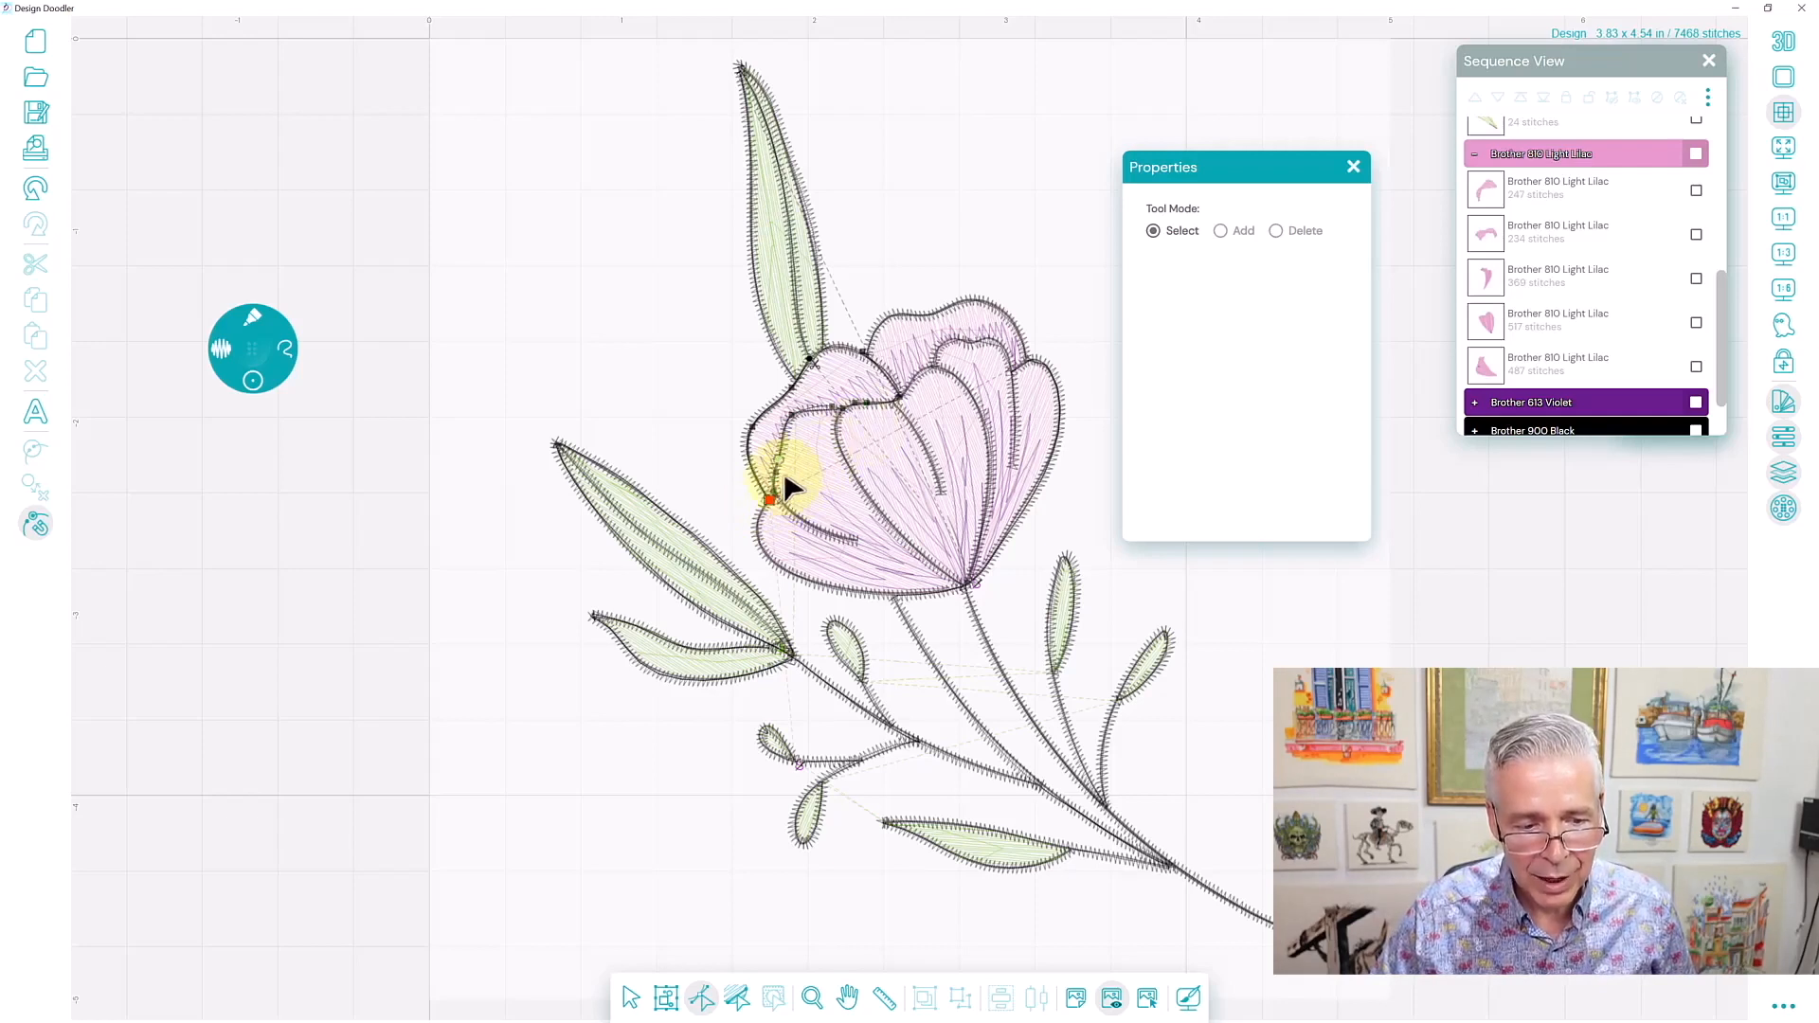
drag(761, 491, 876, 355)
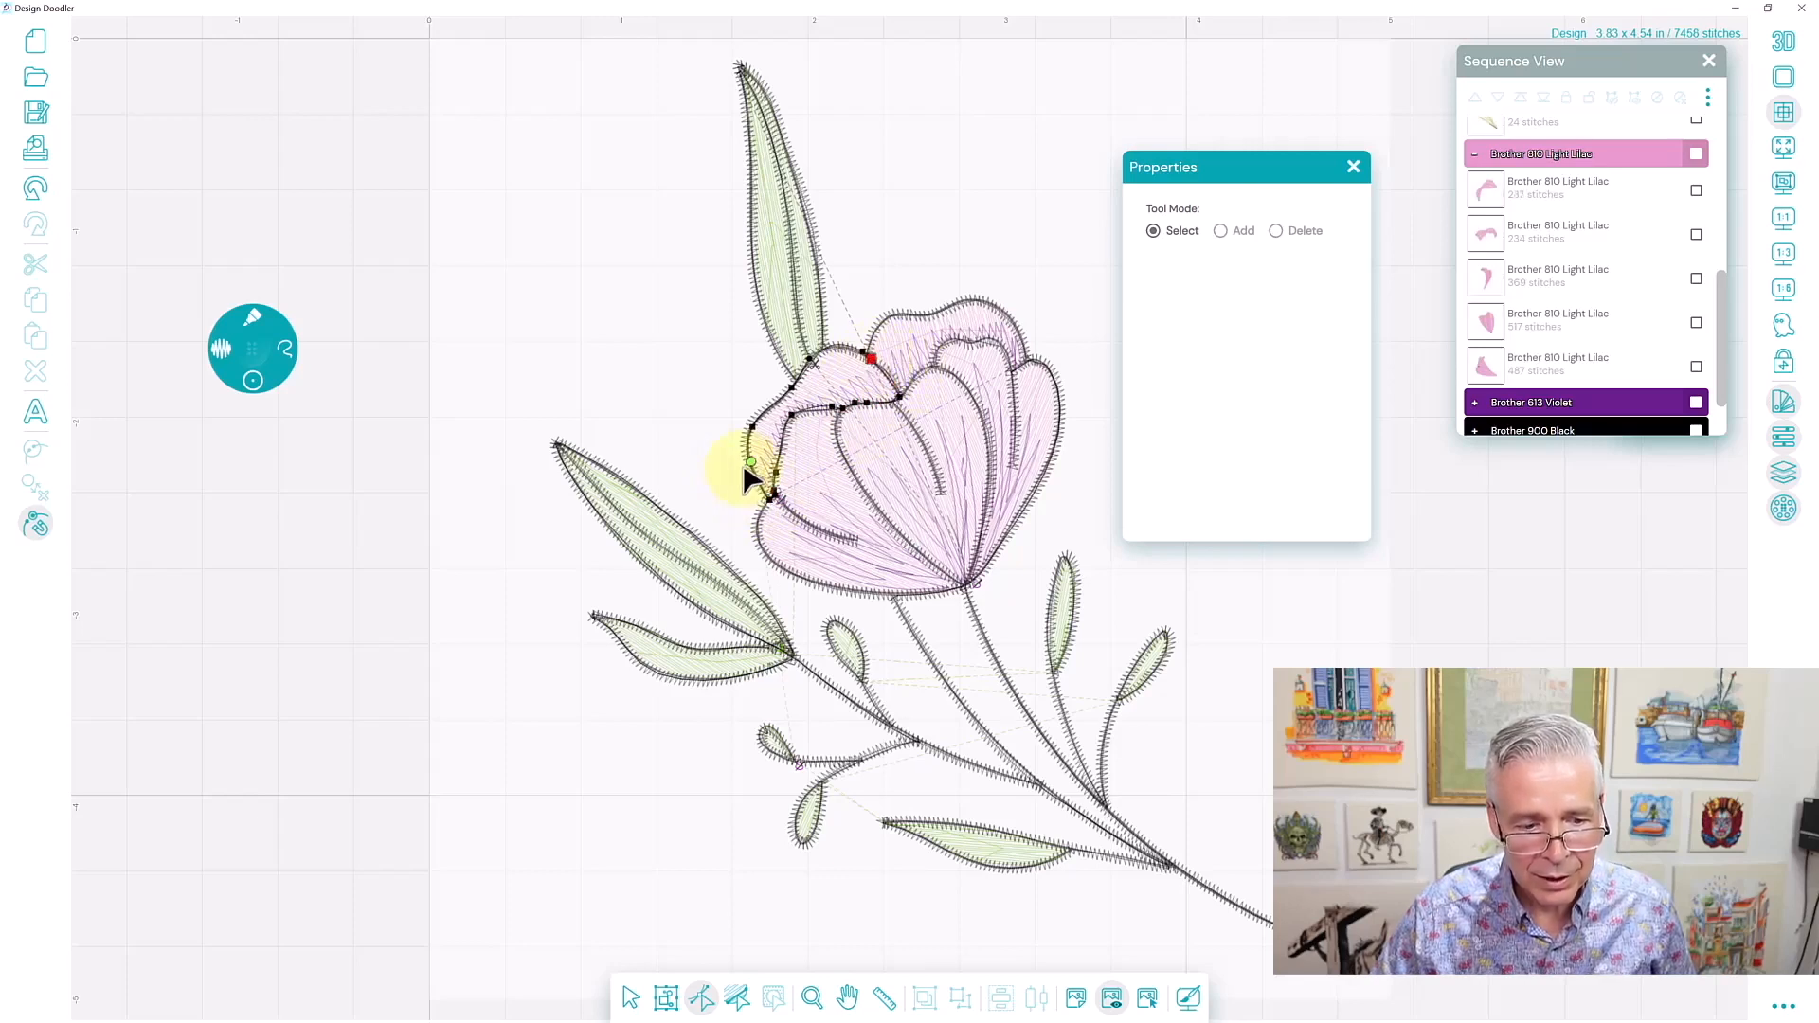
drag(751, 464, 770, 499)
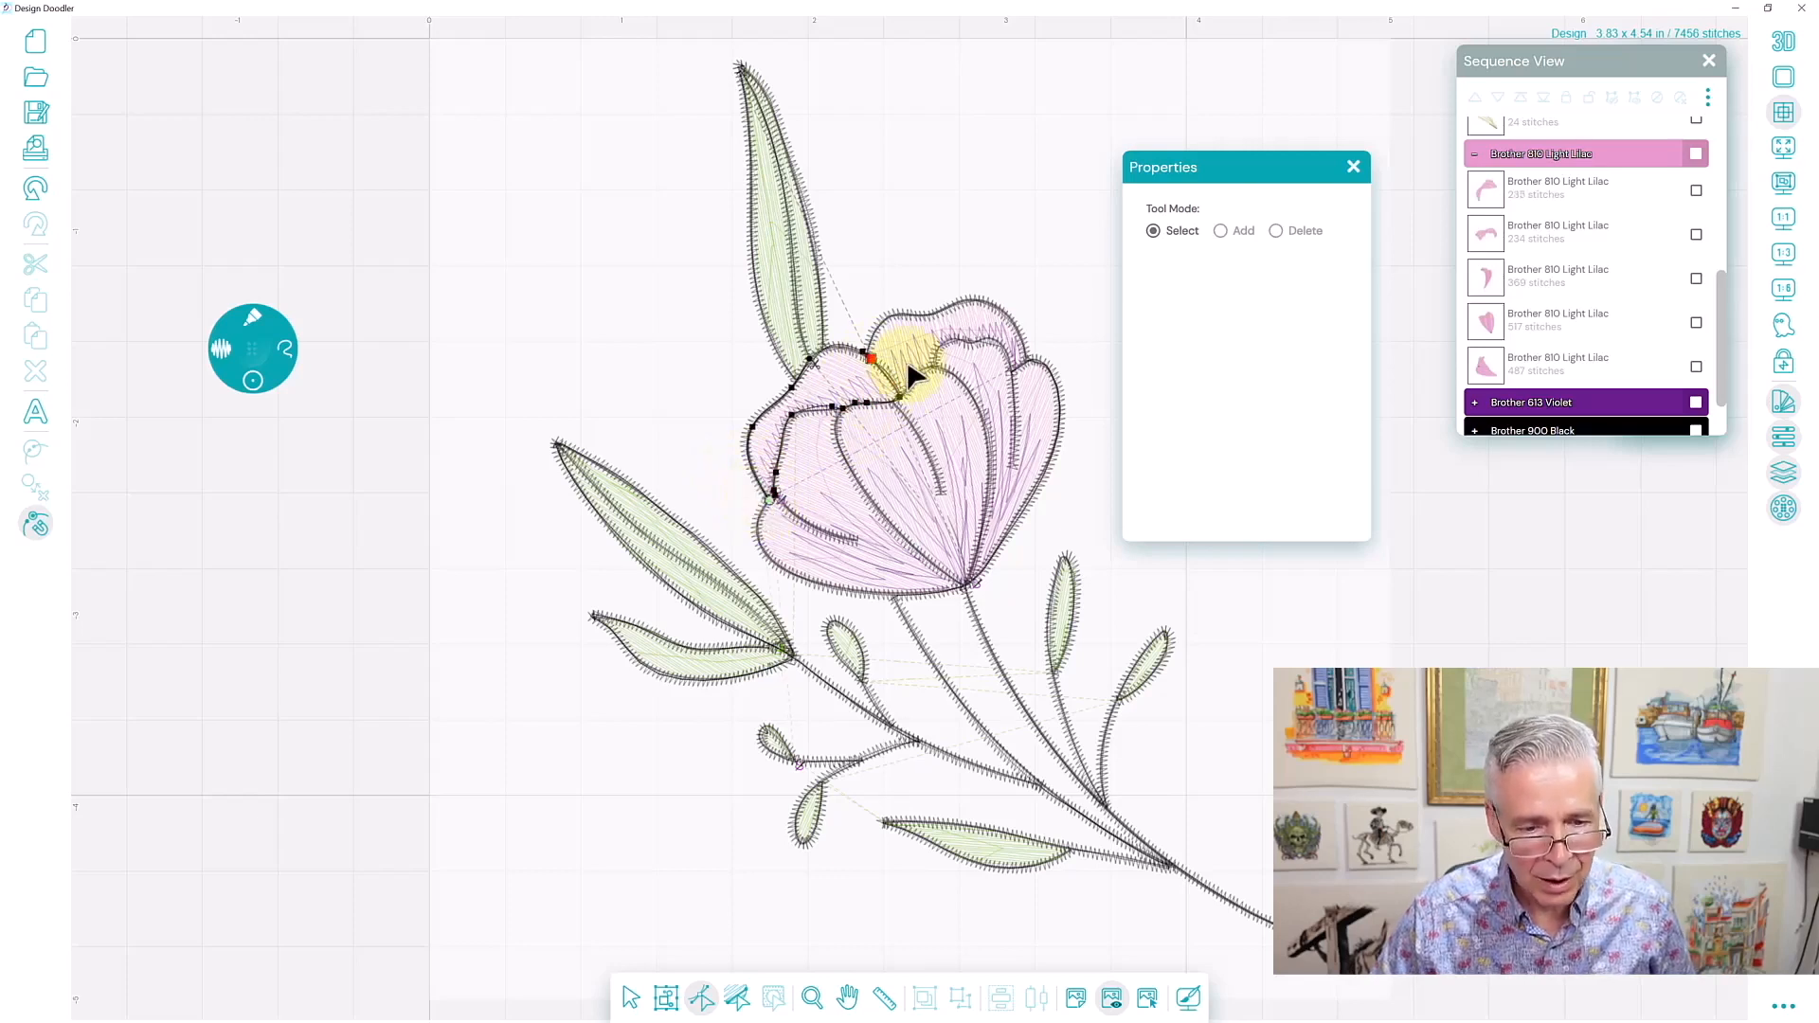
Place the upper back petal fill's start point beside the left back petal and its end point where it meets the right petal.
click(904, 330)
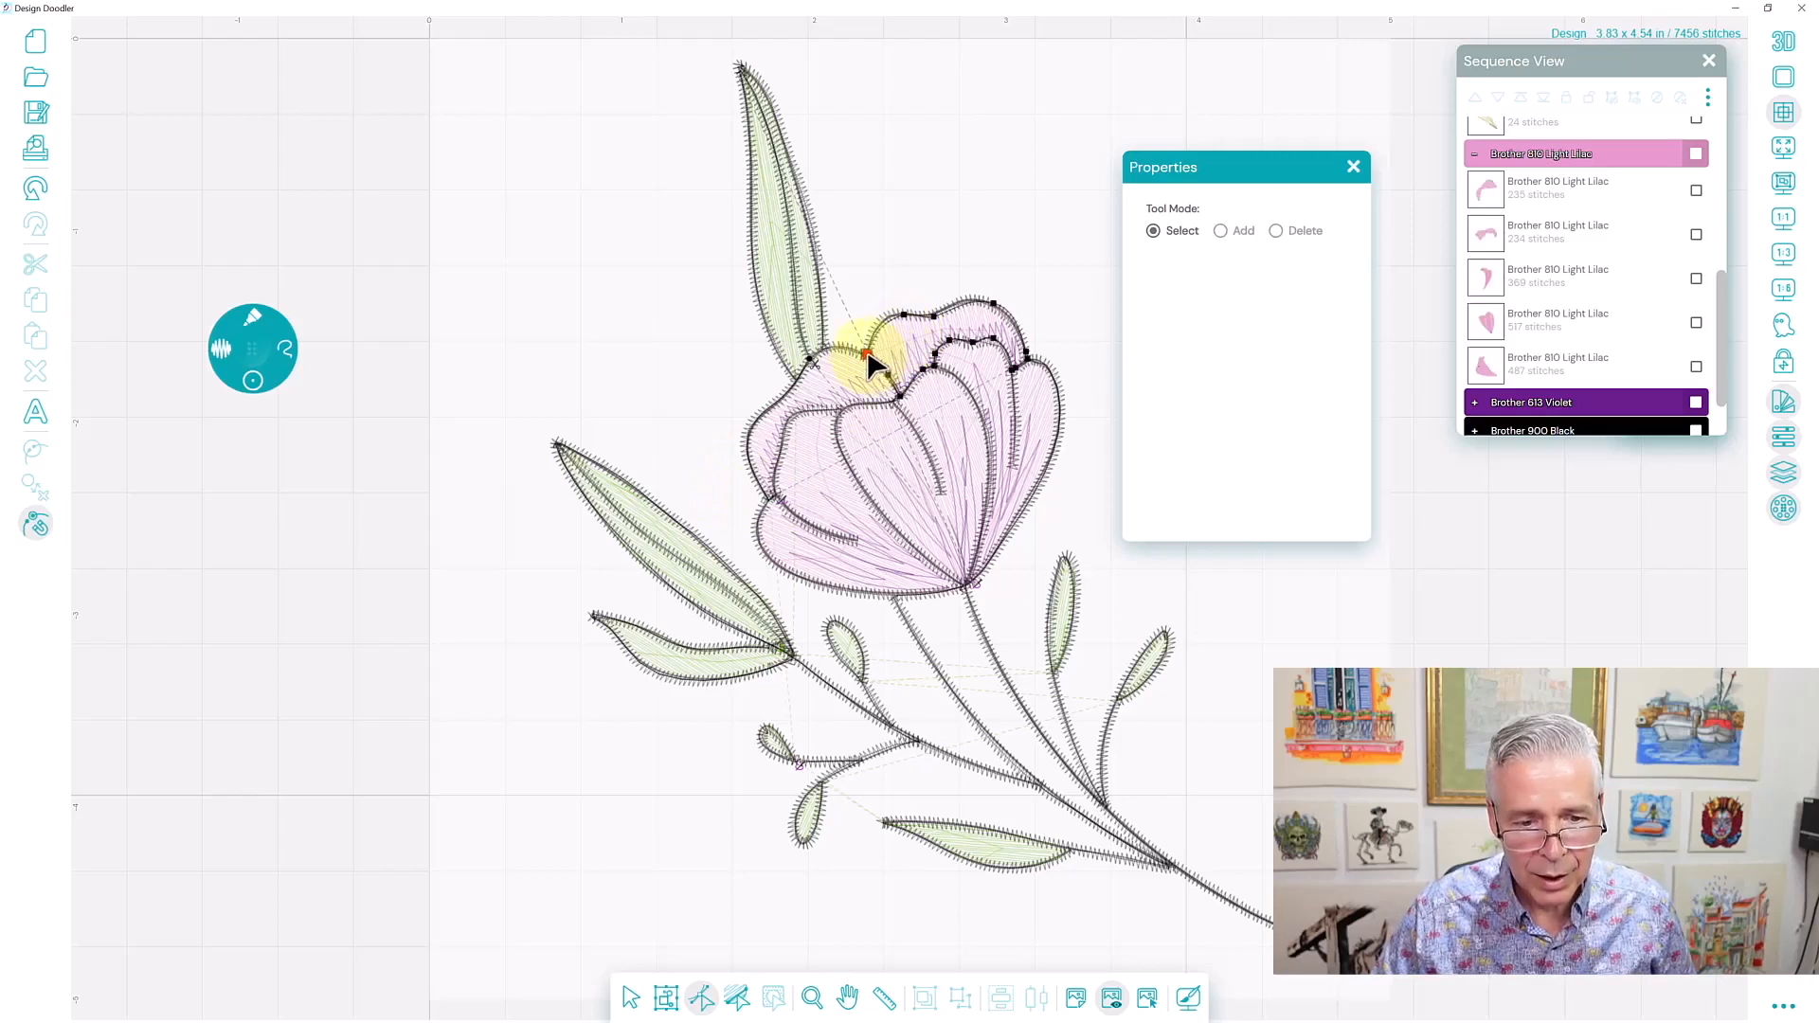
drag(866, 356, 1026, 370)
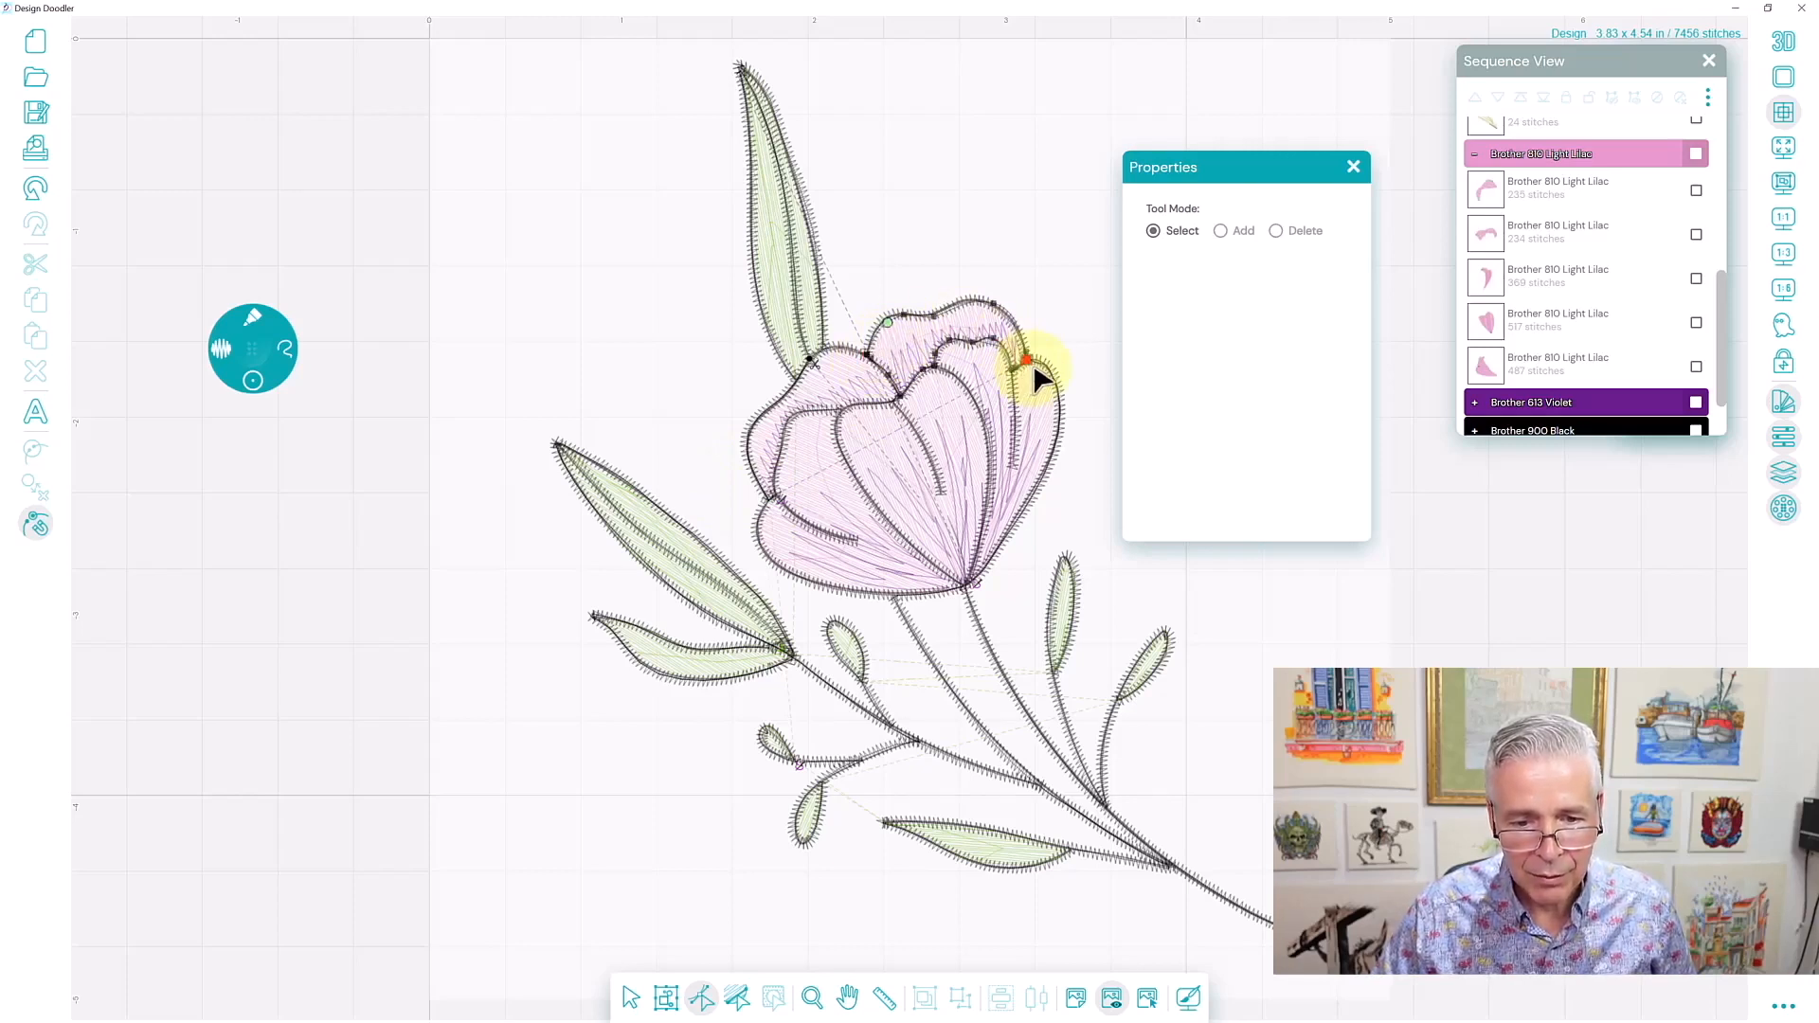
drag(887, 323, 868, 357)
drag(1025, 360, 1032, 371)
Match the right petal's start to the upper back petal's end, and the centre petal's start and end to its neighbouring petals.
click(1032, 381)
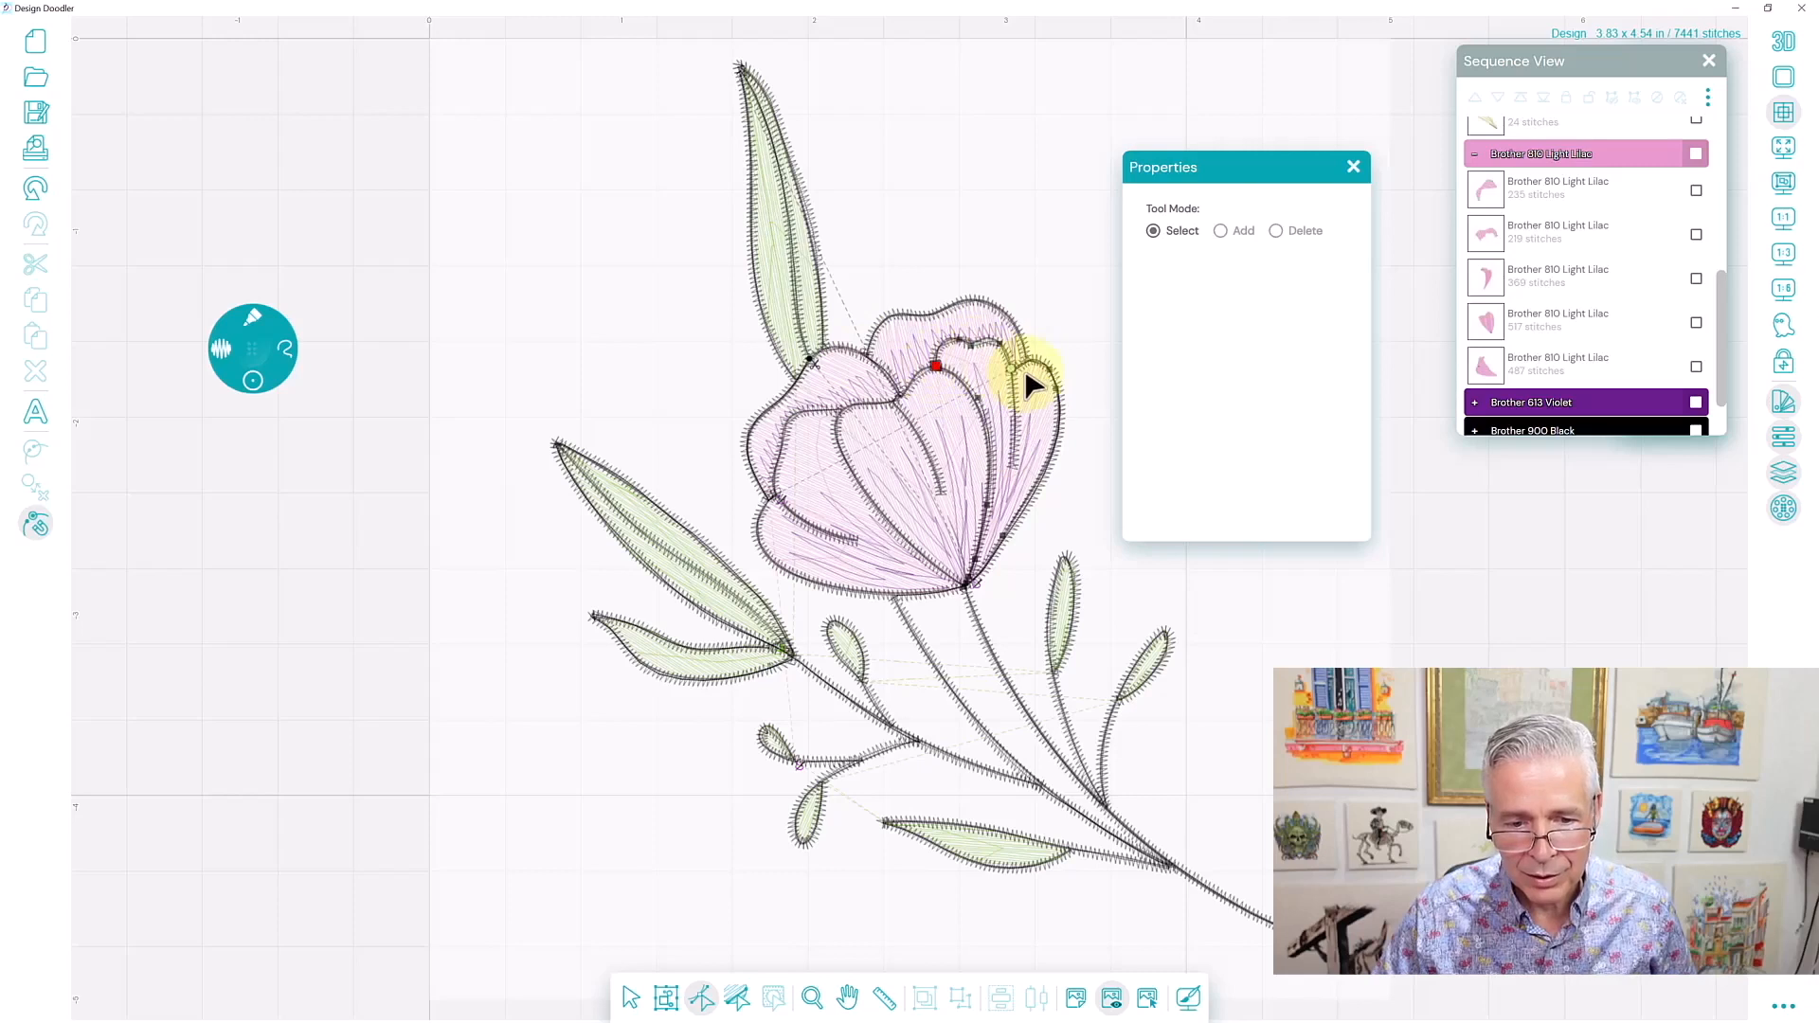
drag(1031, 372, 1027, 374)
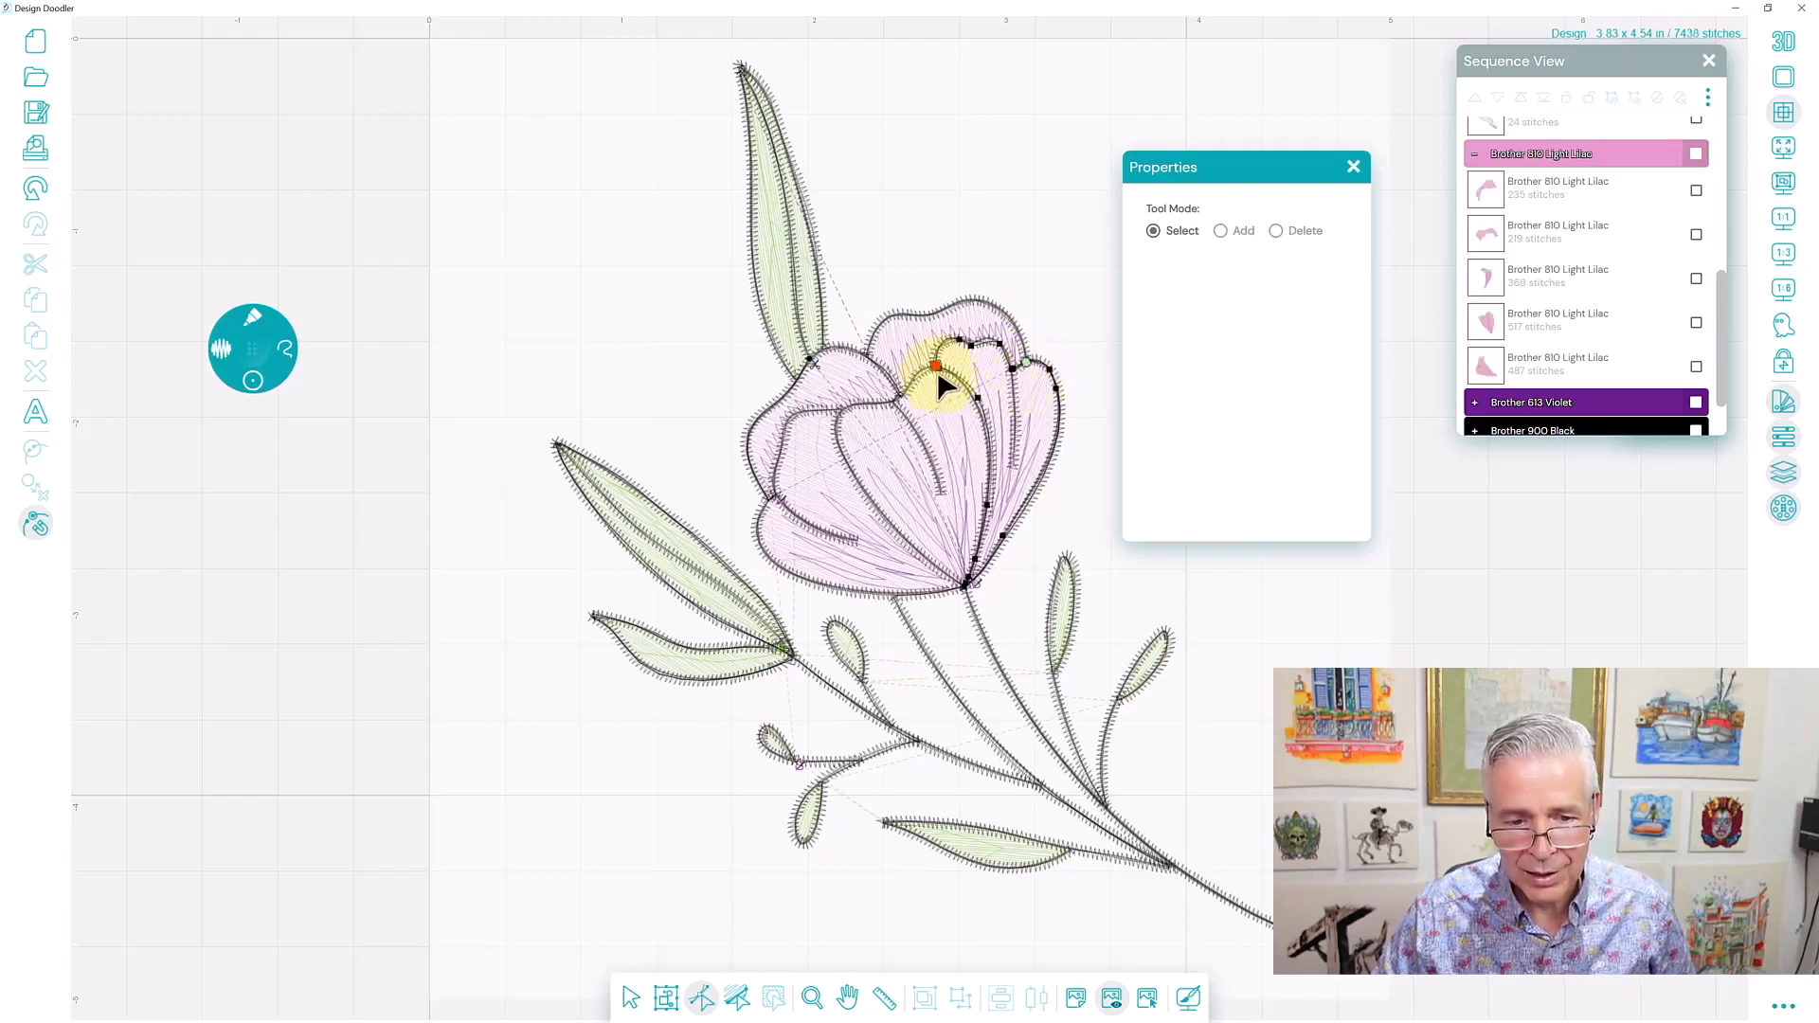
click(934, 406)
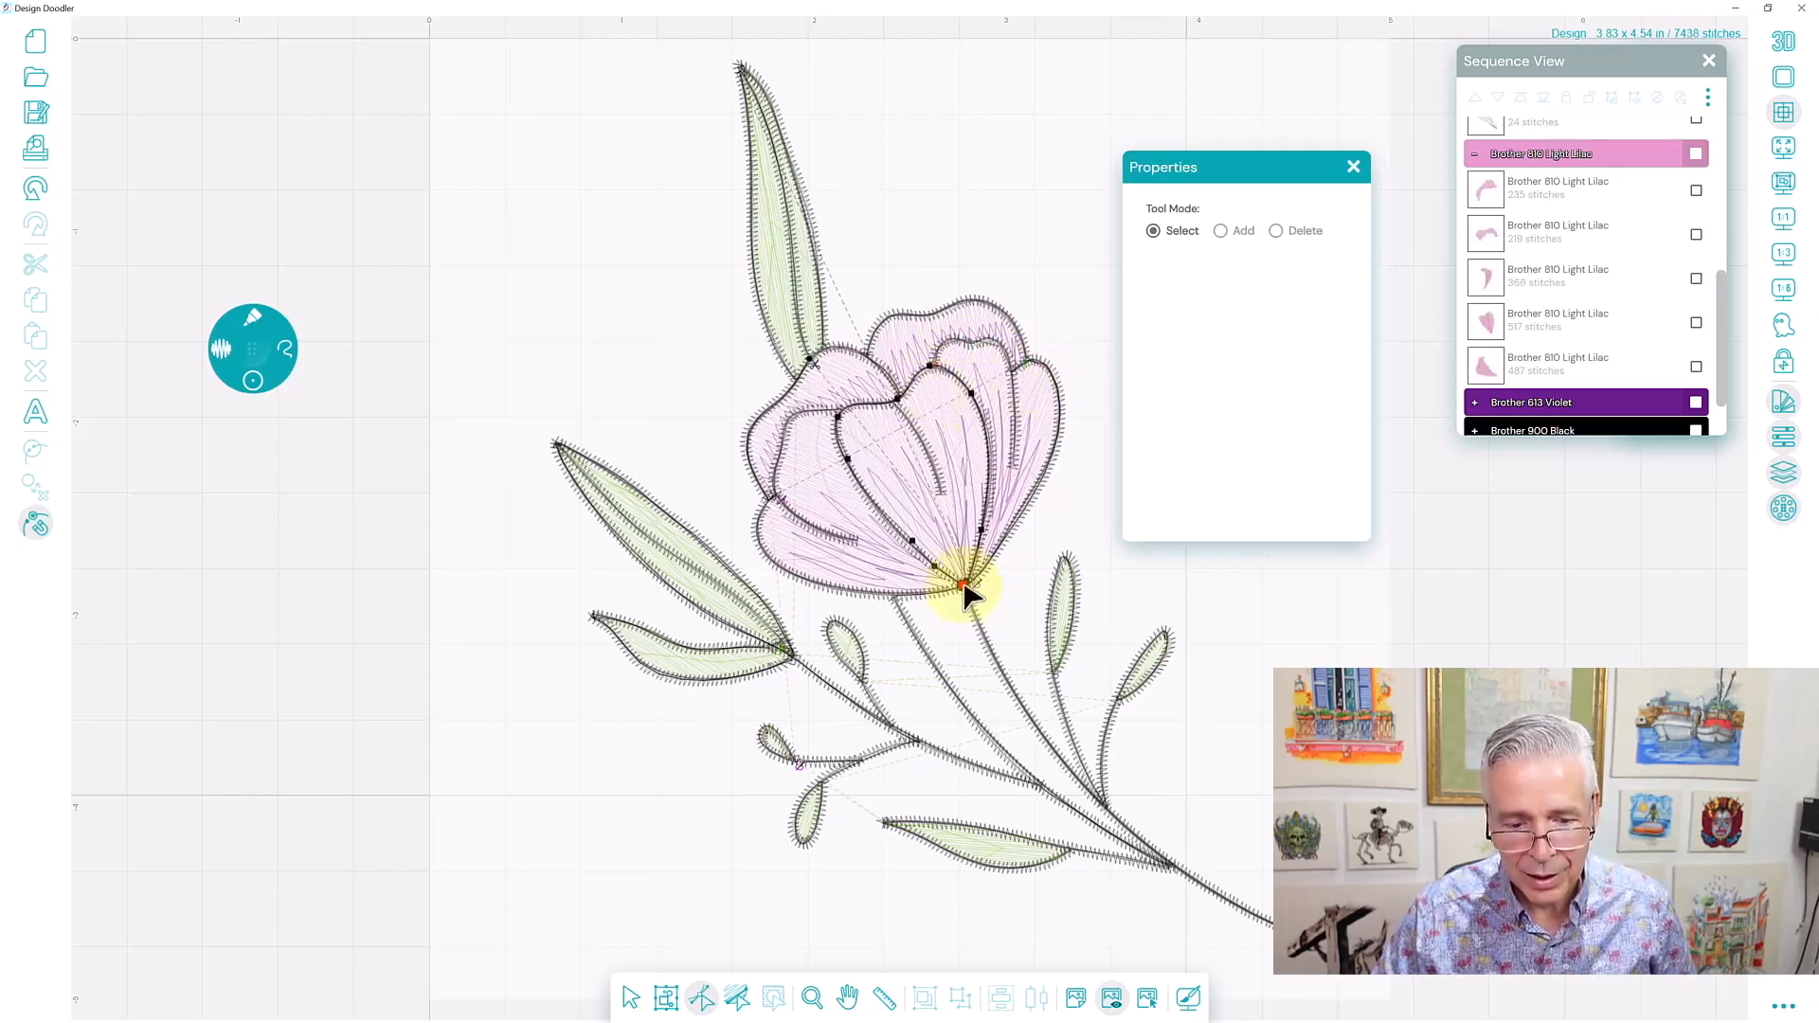
drag(935, 364, 934, 365)
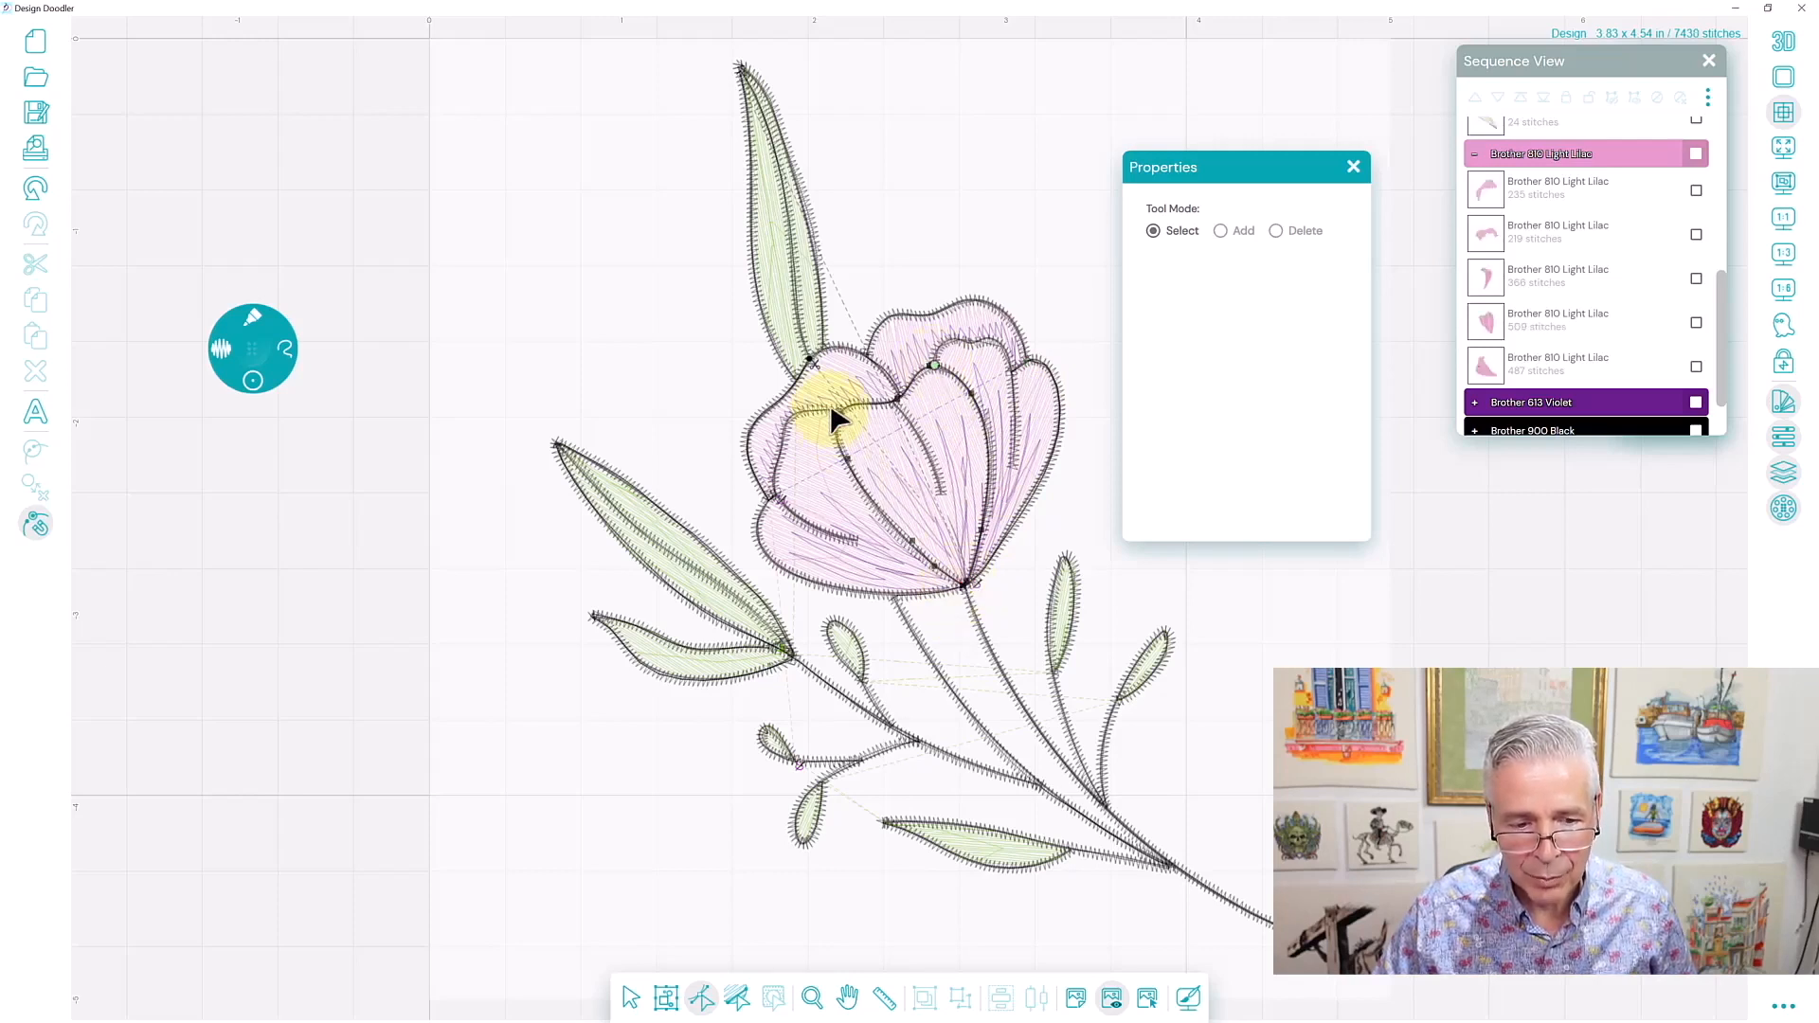
drag(836, 407, 836, 410)
Move the front left petal fill's start point to its upper corner beside the centre petal.
click(809, 459)
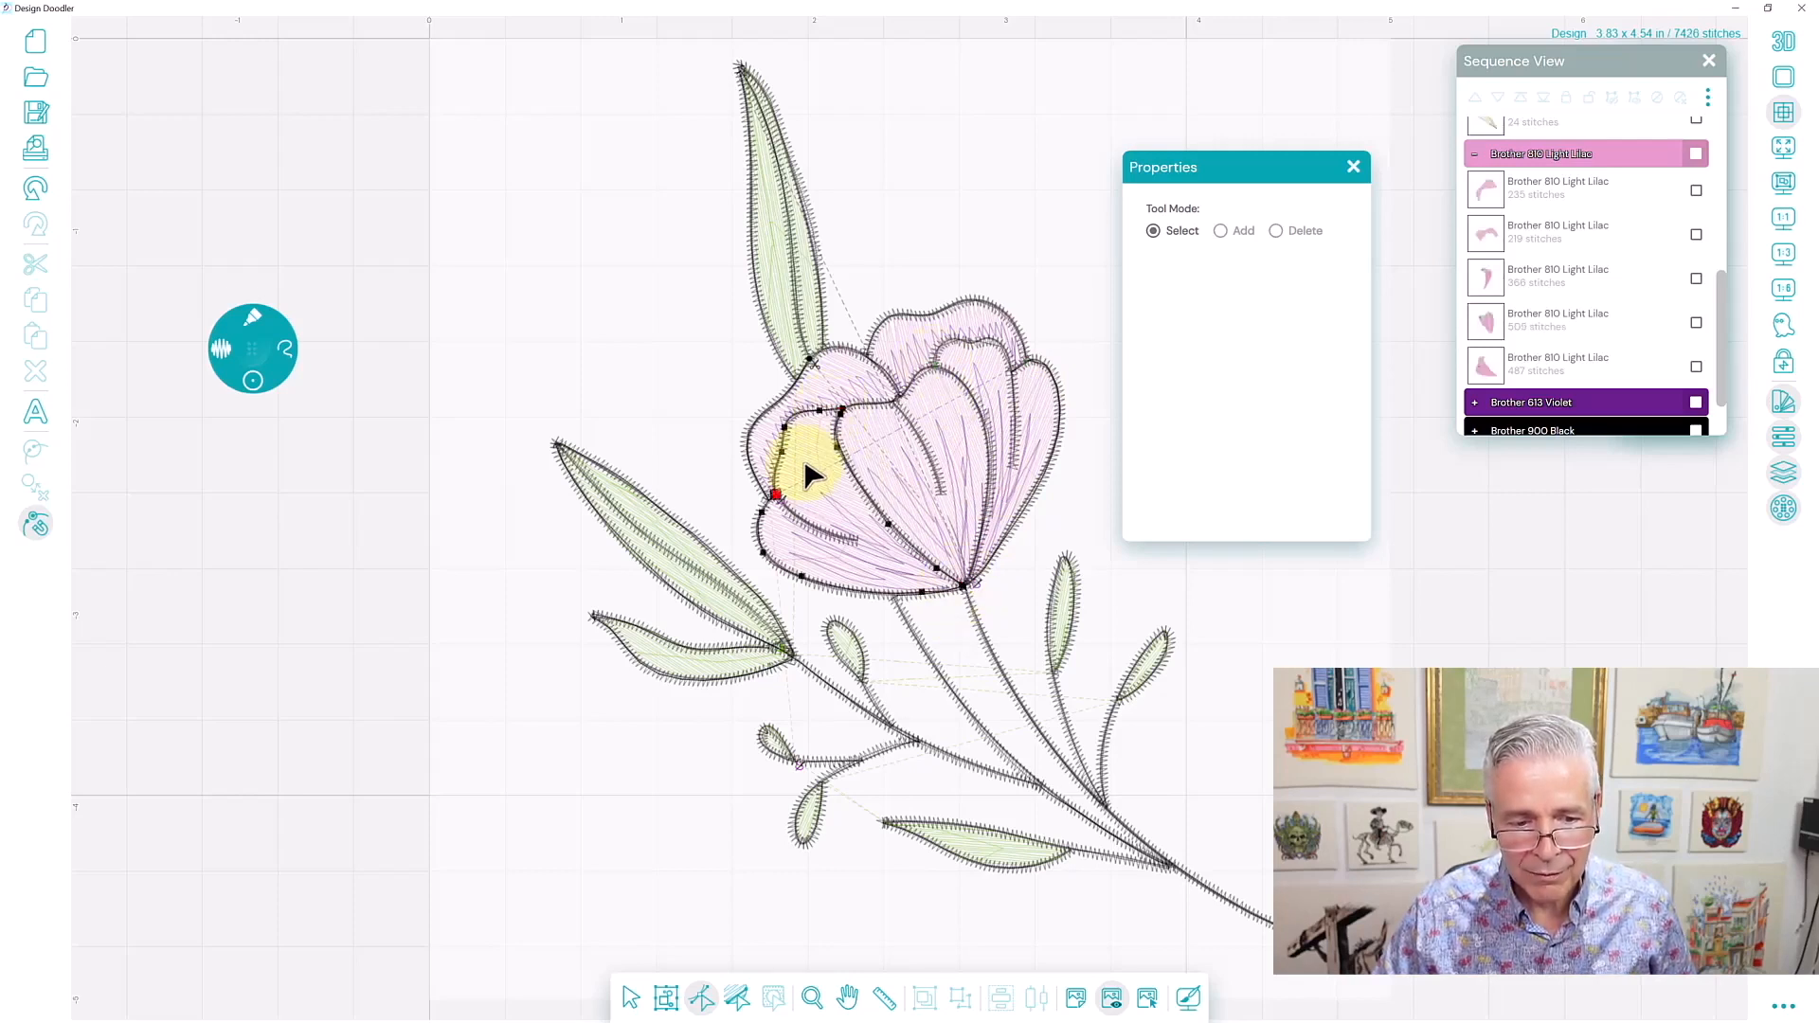
click(776, 495)
drag(778, 494, 841, 409)
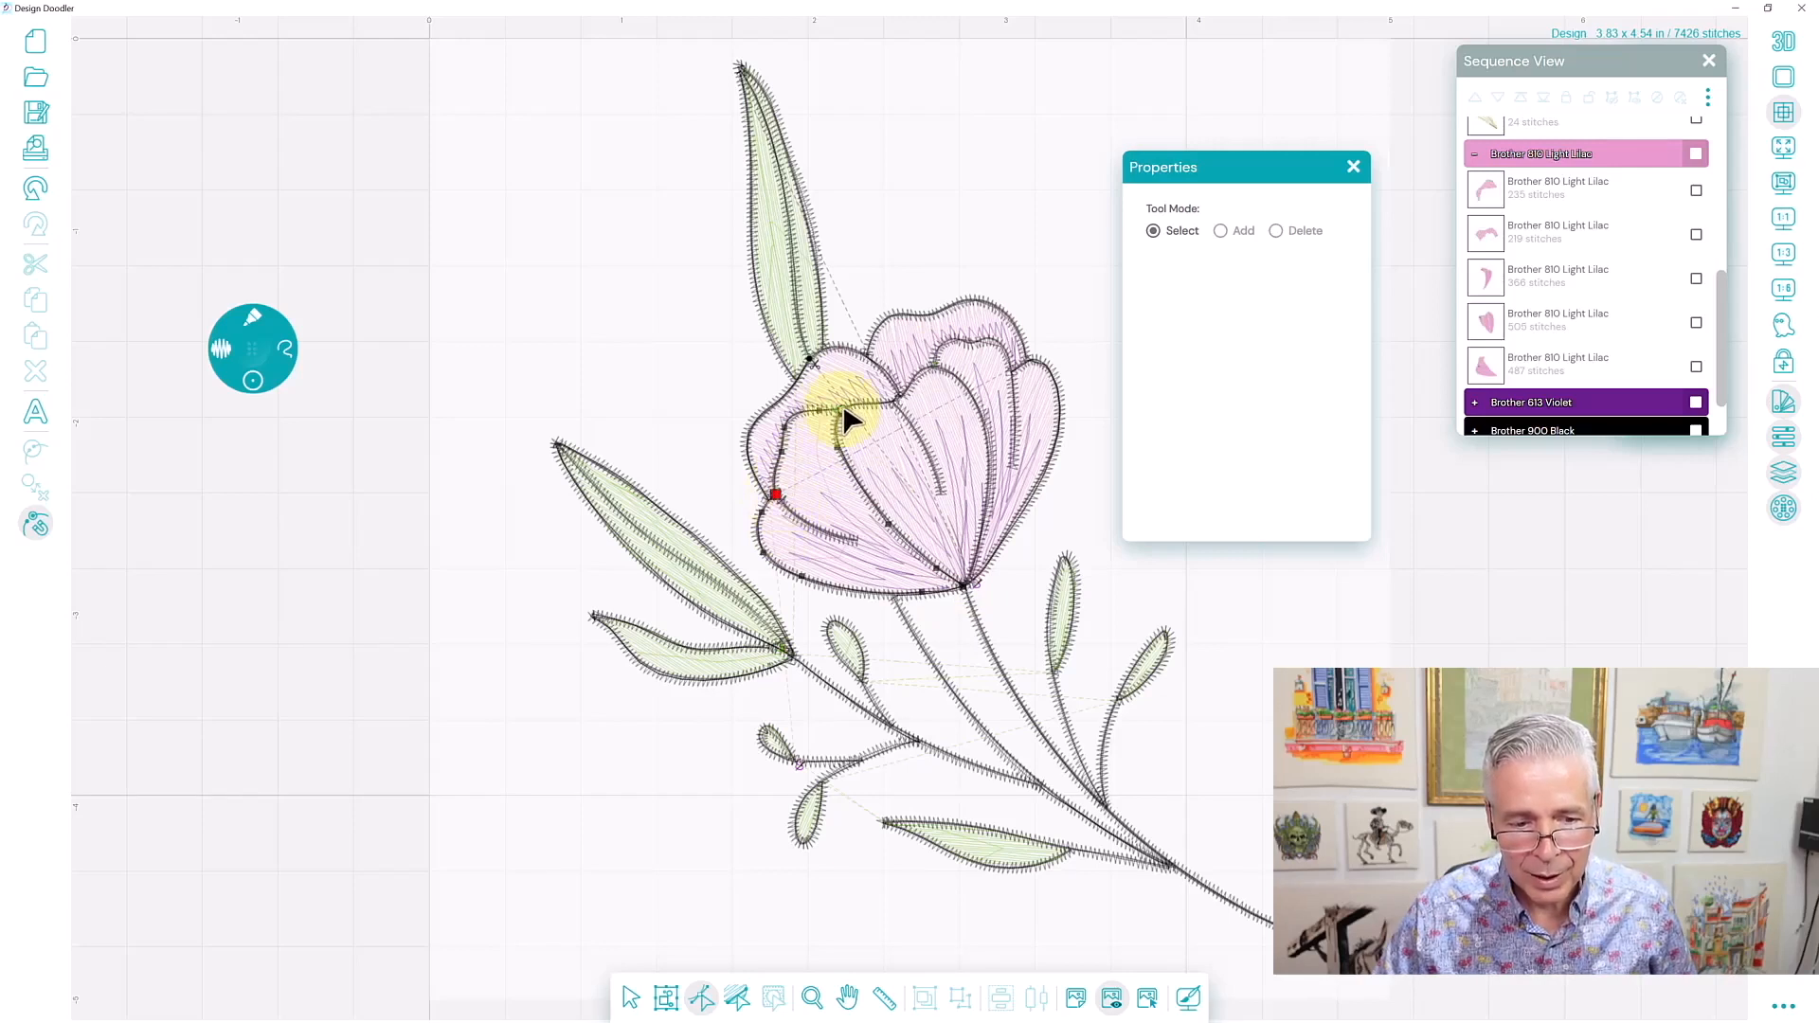
Move the front left petal fill's end point to its lower left edge and set all light lilac petal fills' density to 0.7 mm.
drag(777, 497, 804, 589)
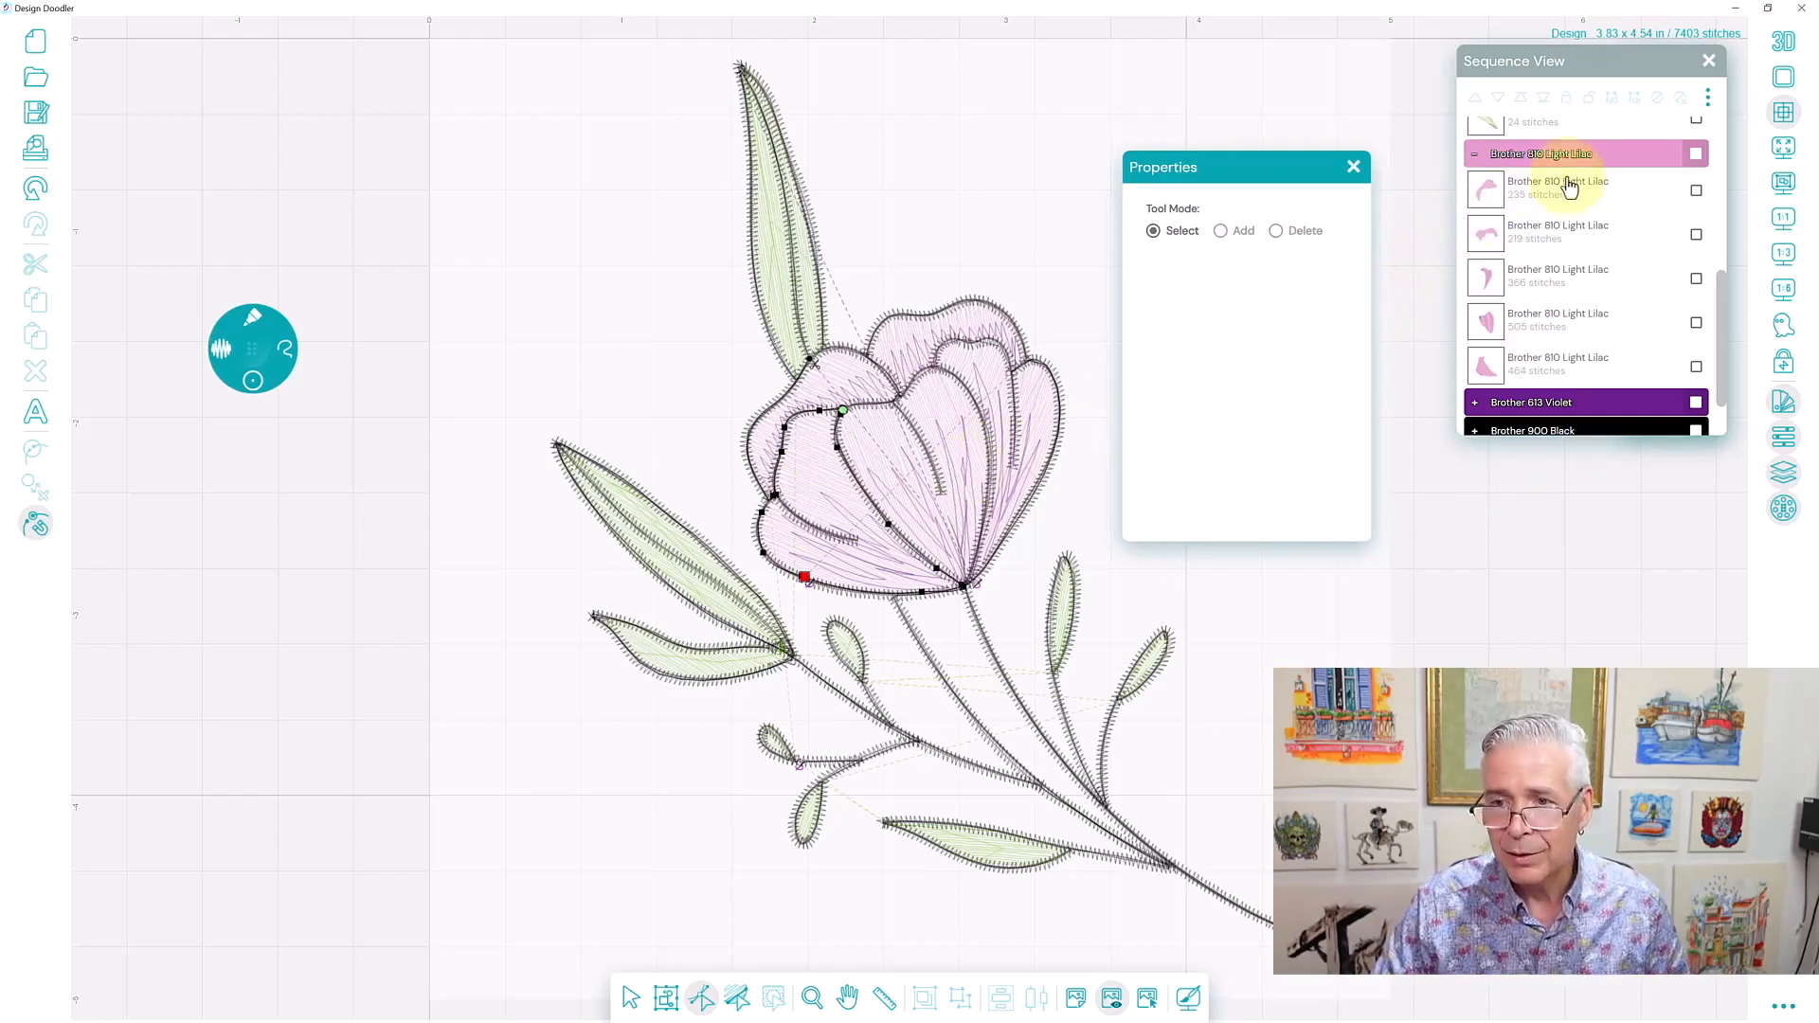
click(1695, 154)
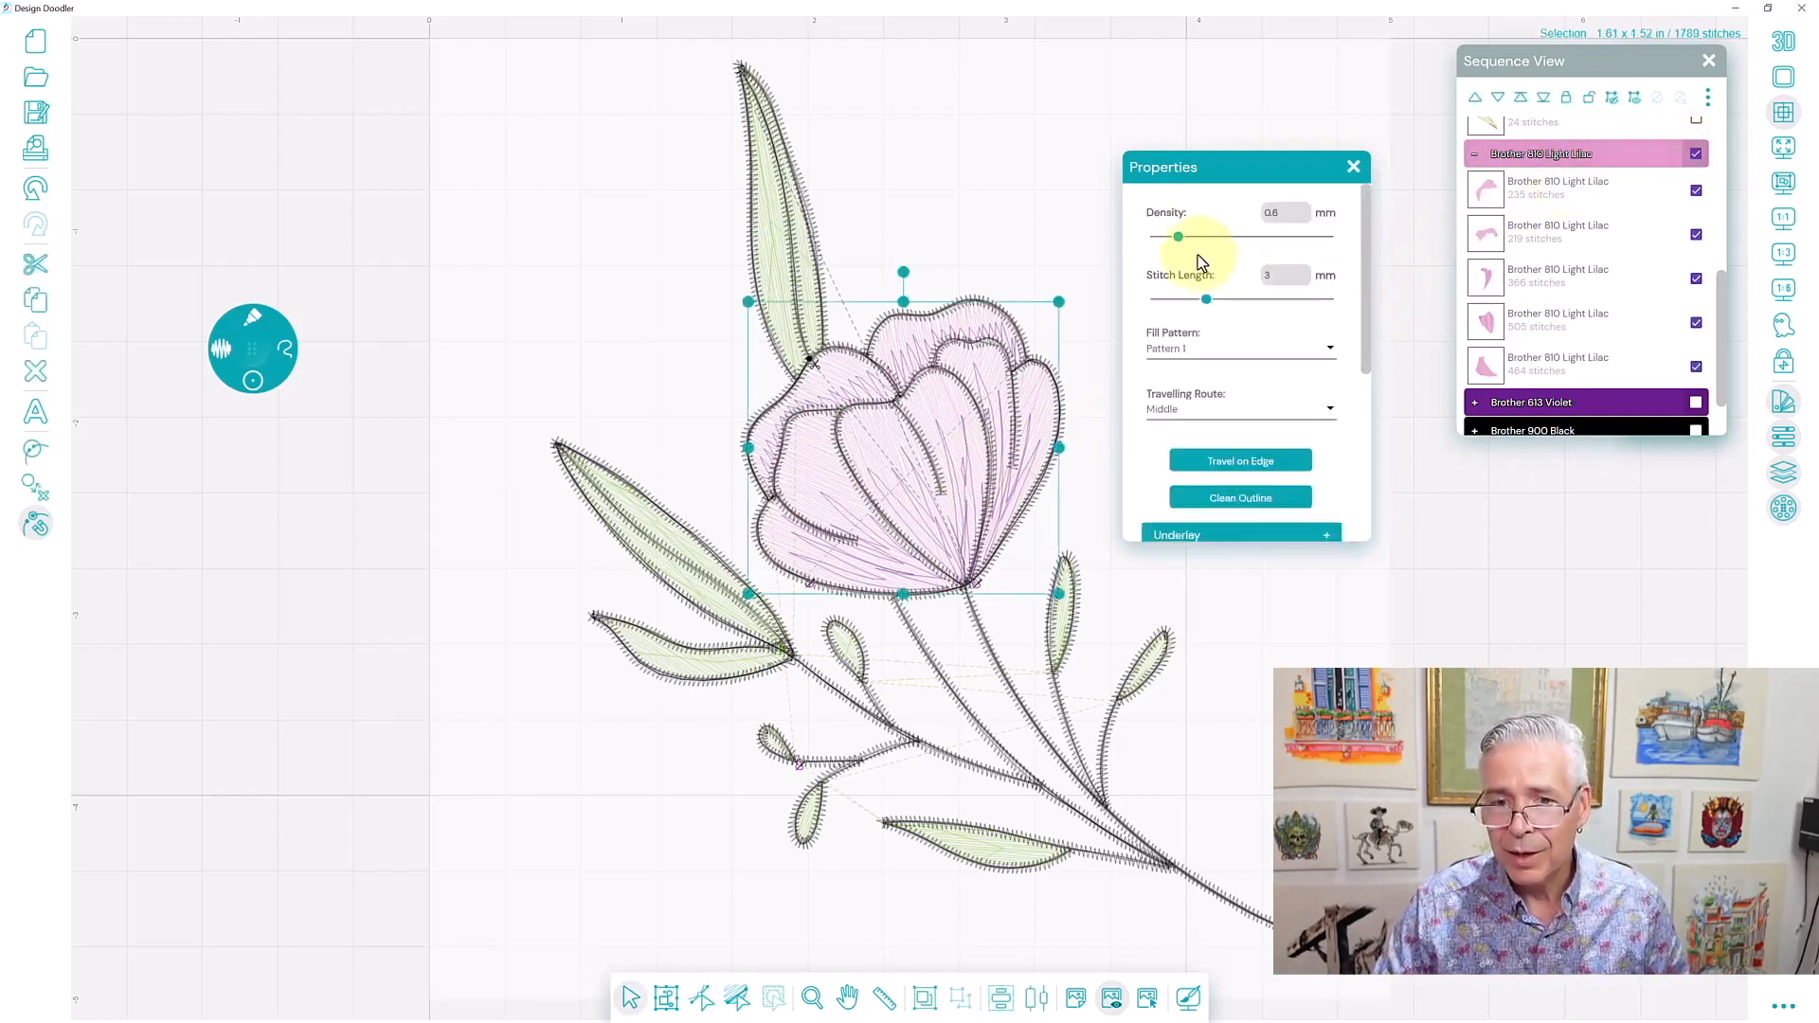
drag(1180, 242, 1185, 243)
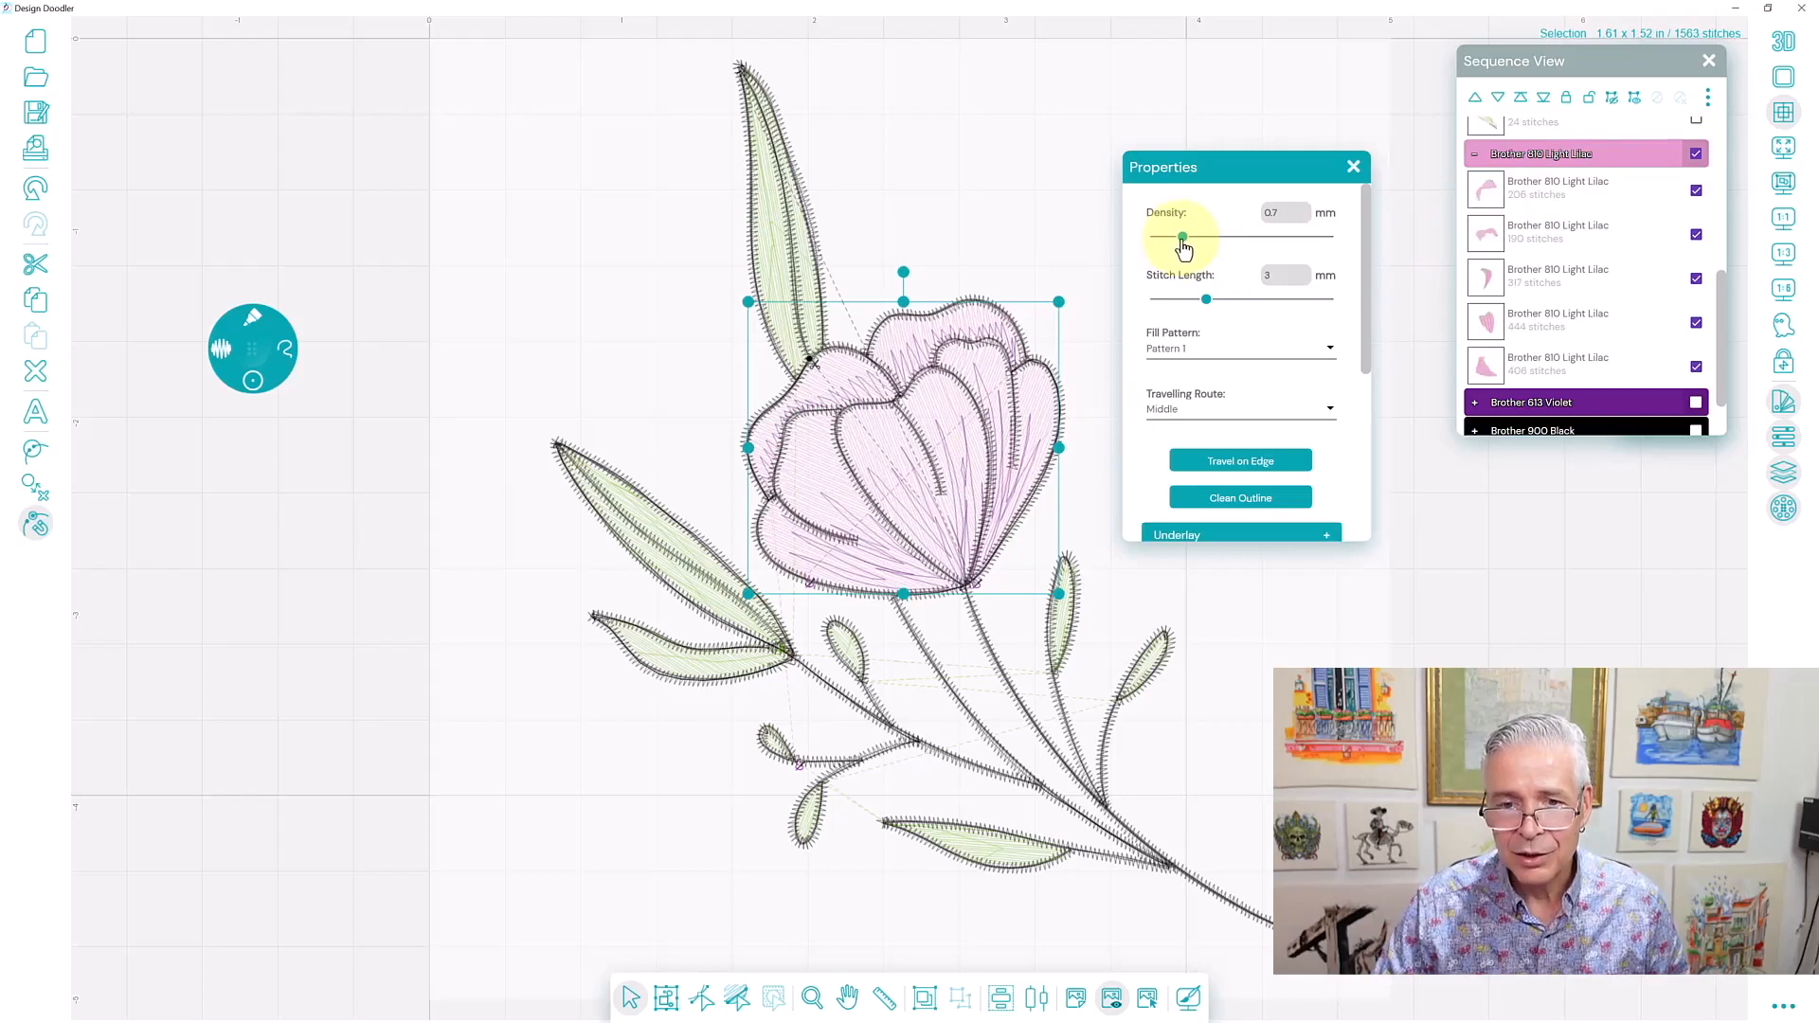
Set the density of all lime green leaf fills to 0.7 mm.
click(775, 254)
click(640, 597)
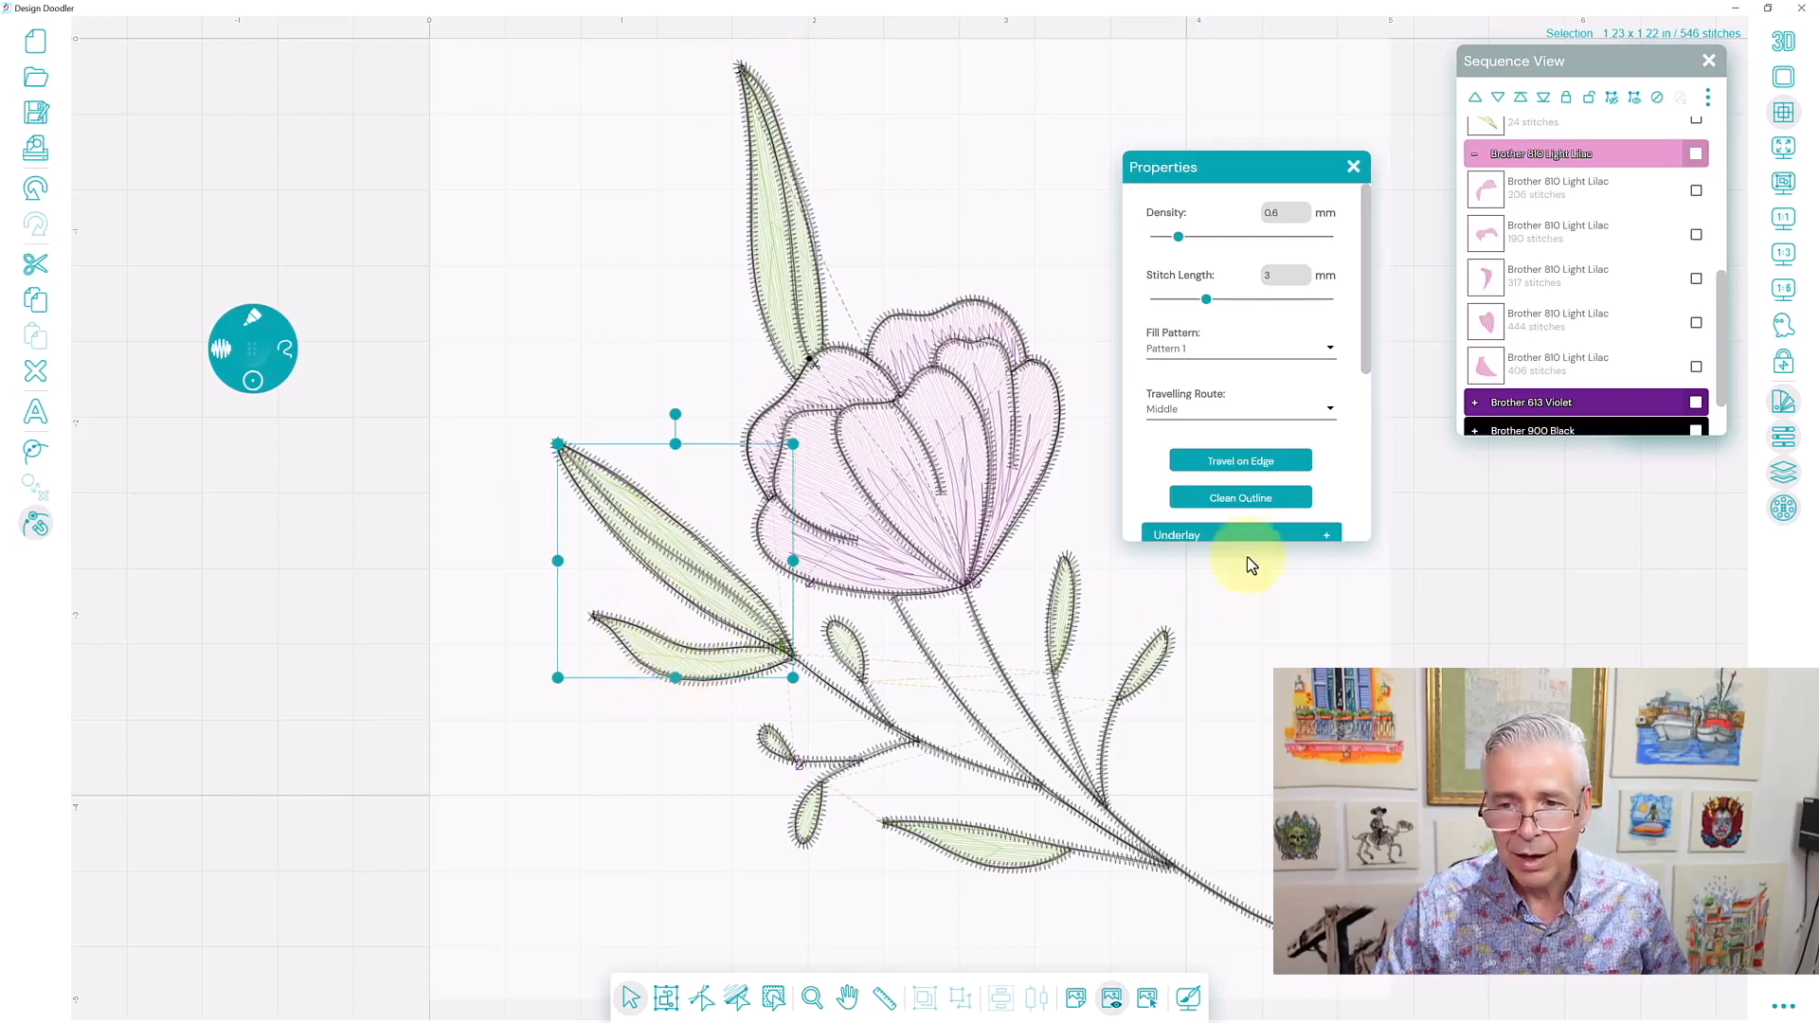
drag(1722, 299, 1736, 139)
click(1696, 132)
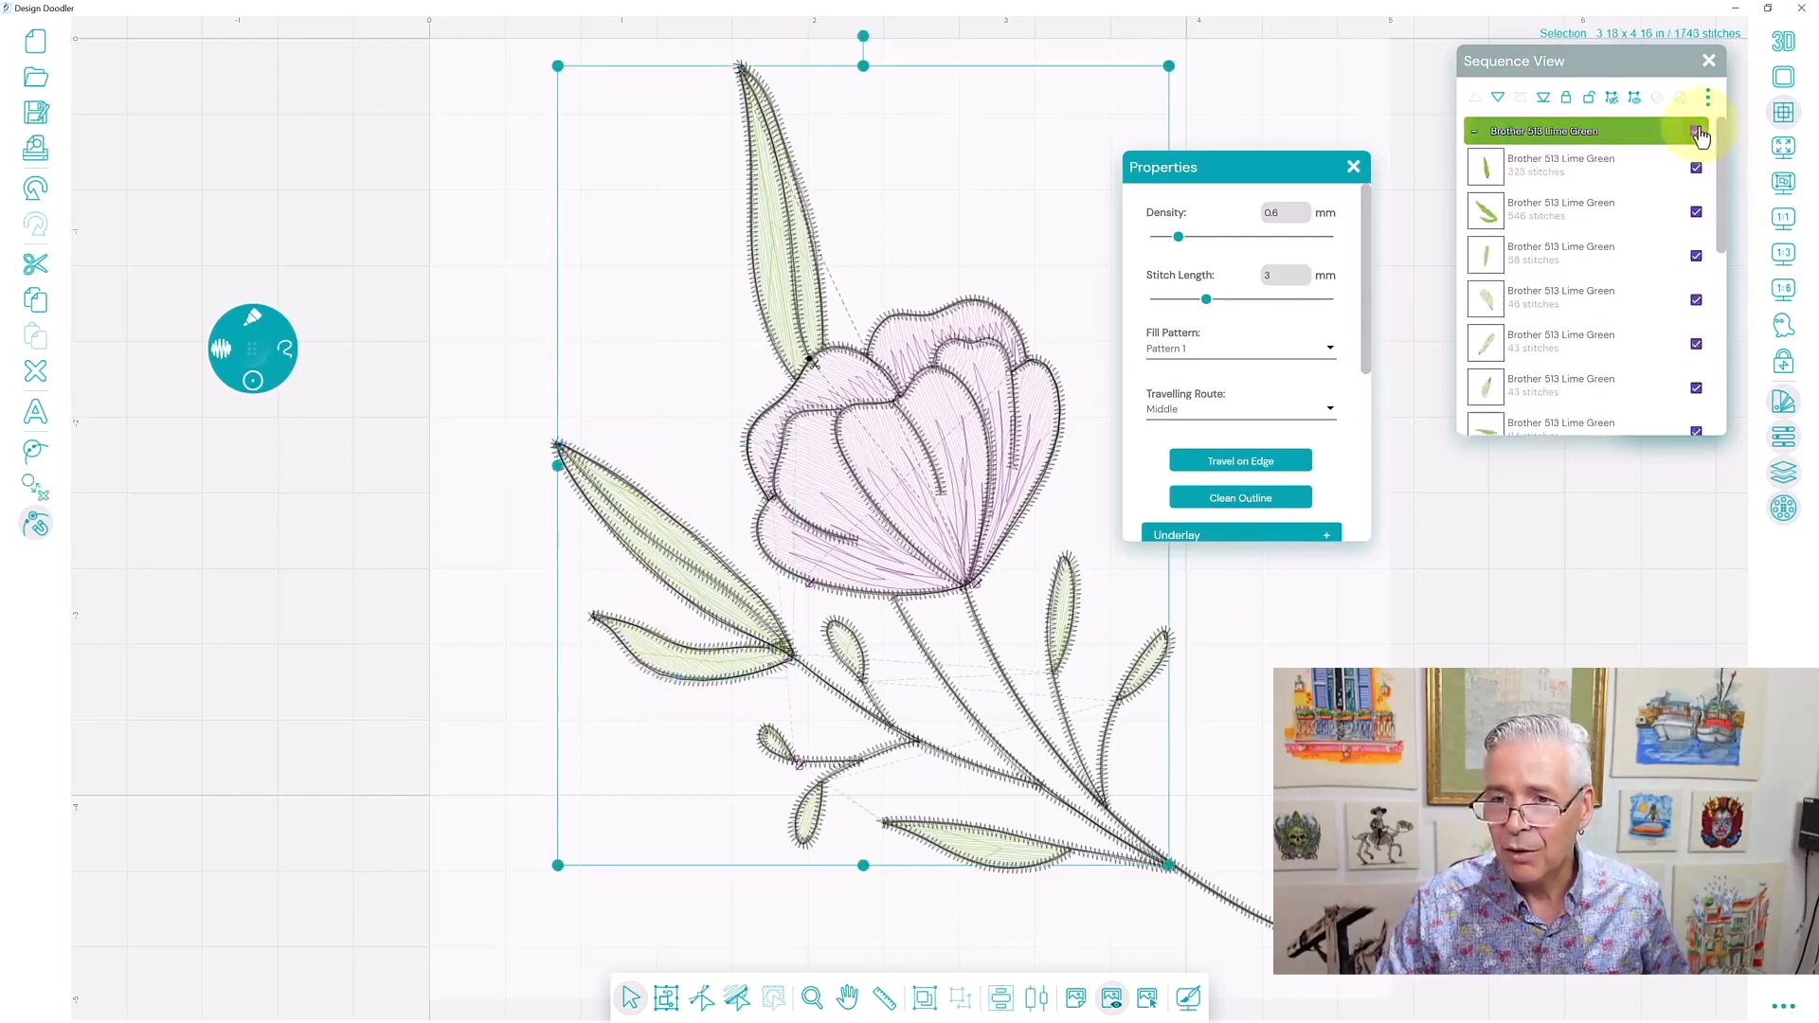
drag(1183, 244, 1186, 244)
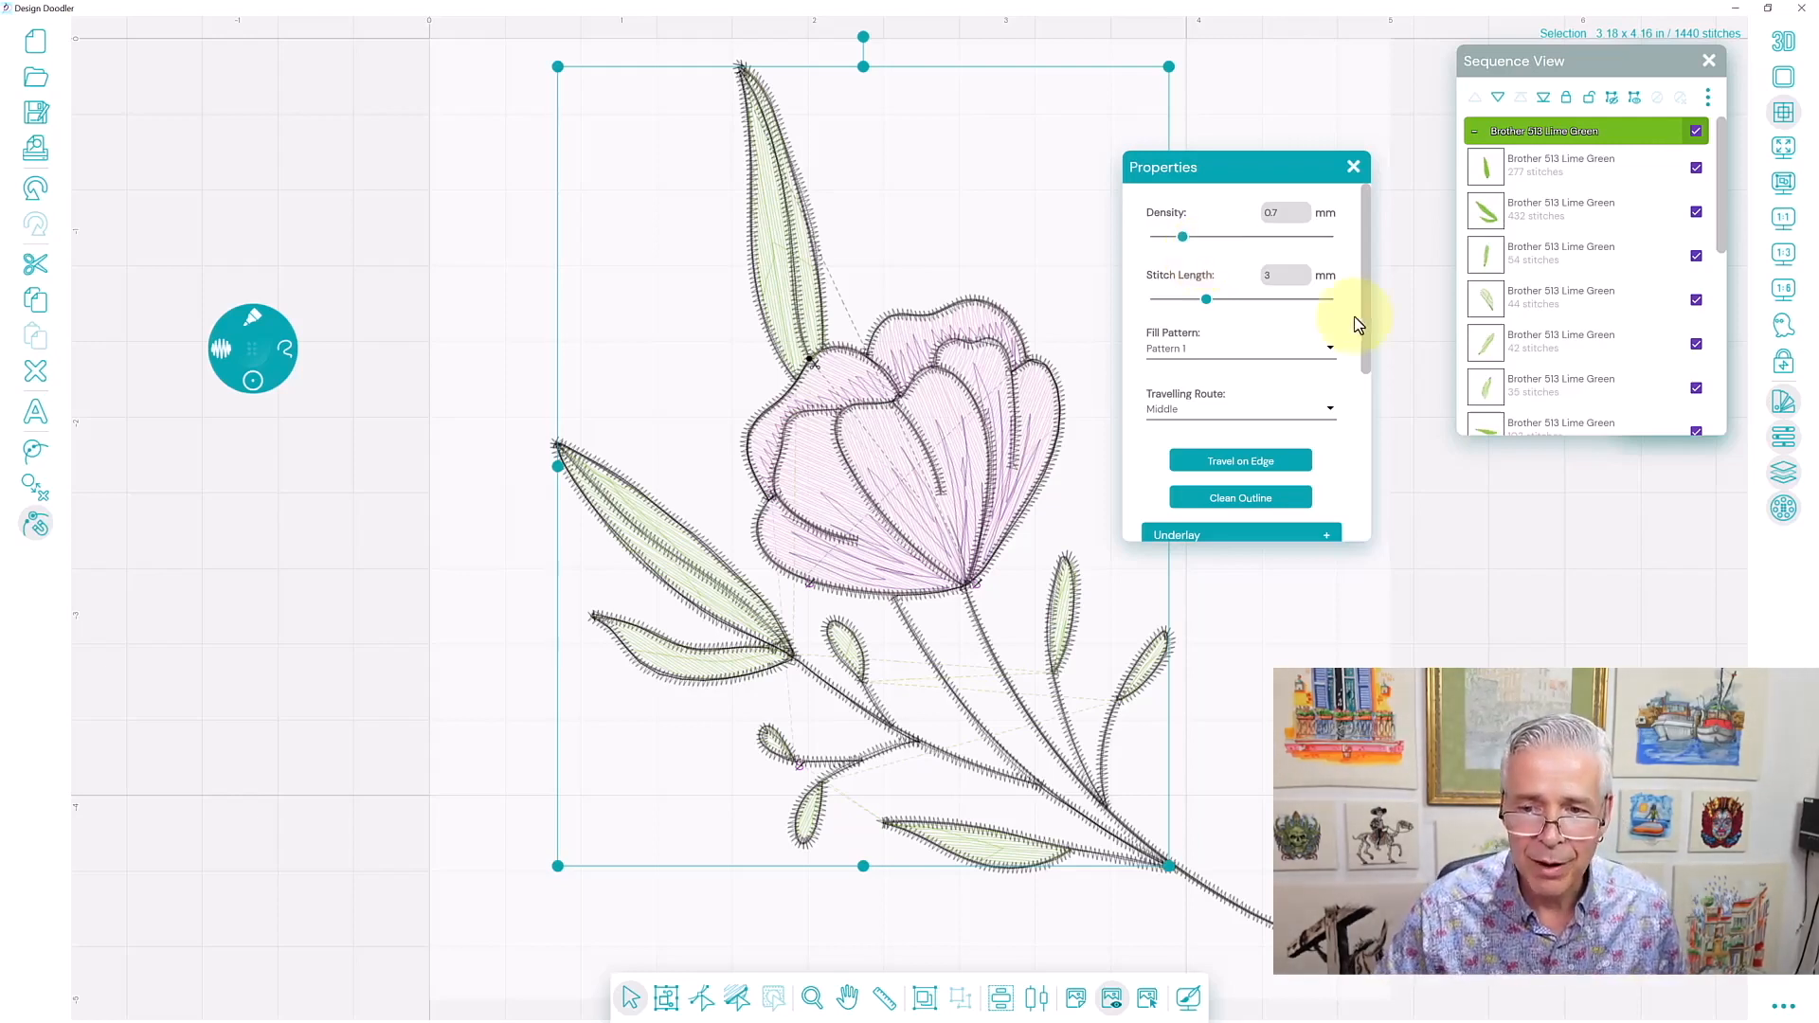
Try Perpendicular and Contour underlay on the lime green leaf fills, separately and combined, and switch both off again.
drag(1369, 304, 1369, 415)
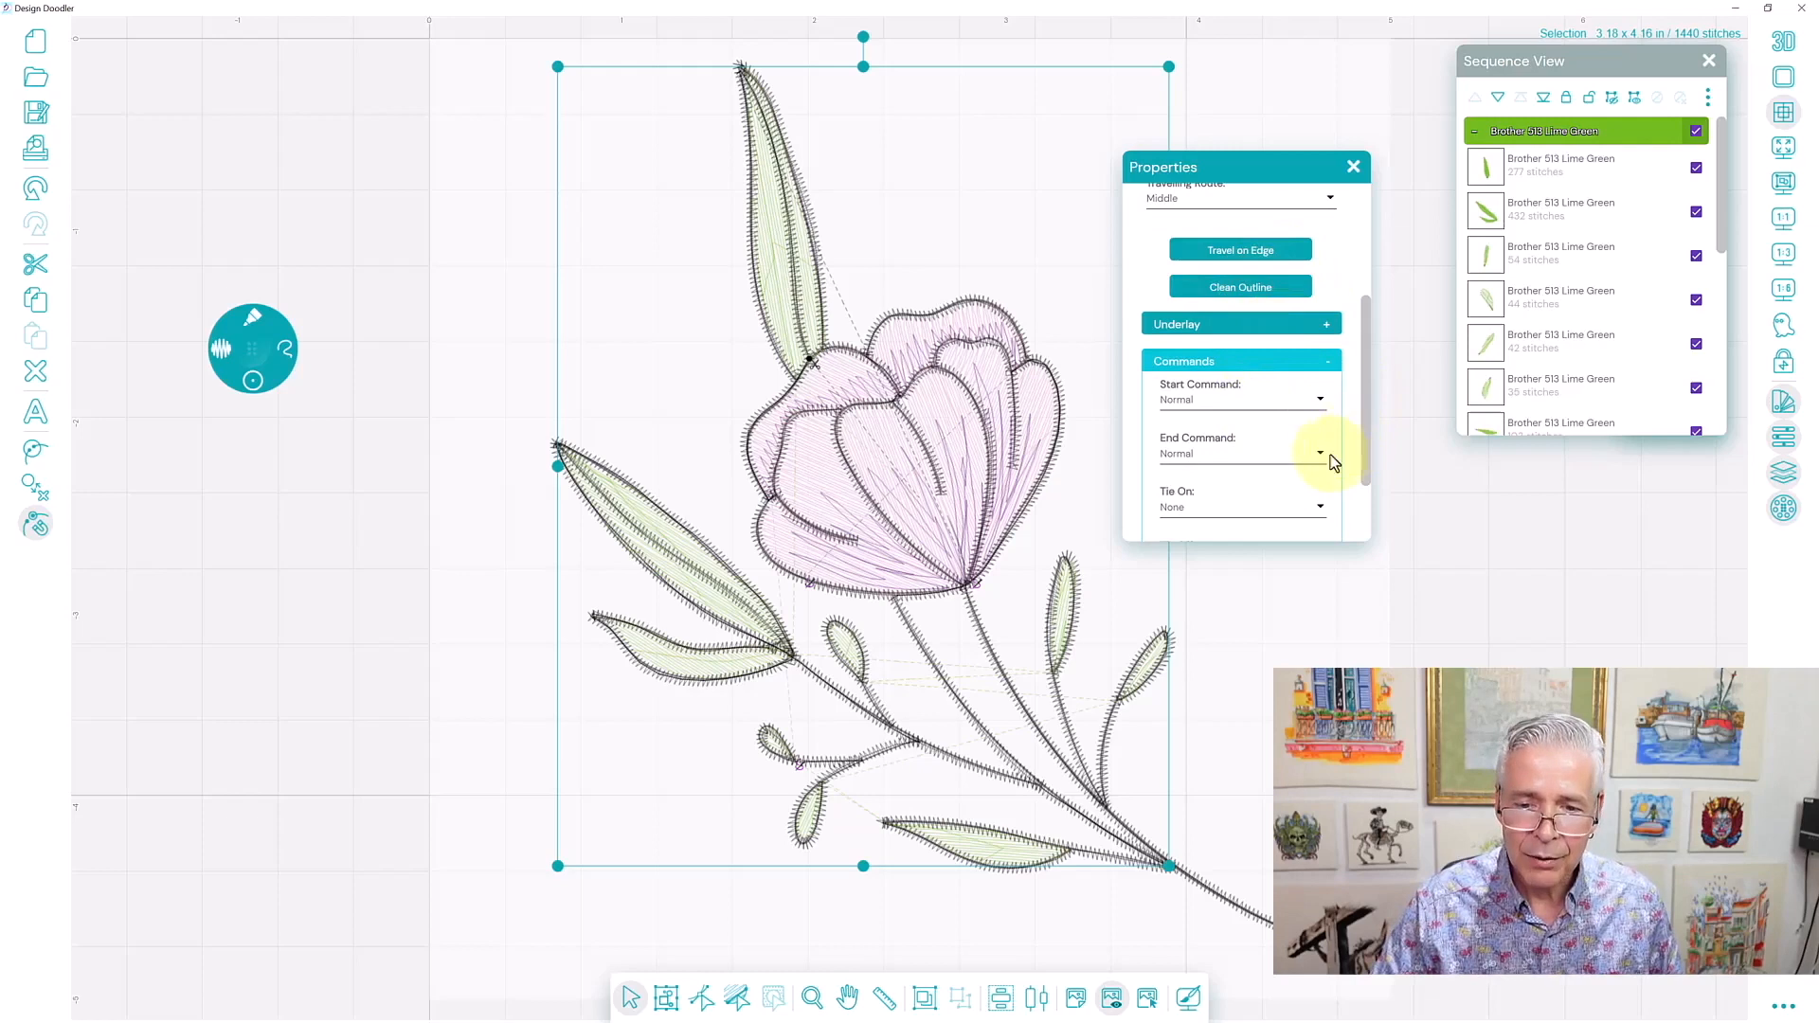
click(1330, 327)
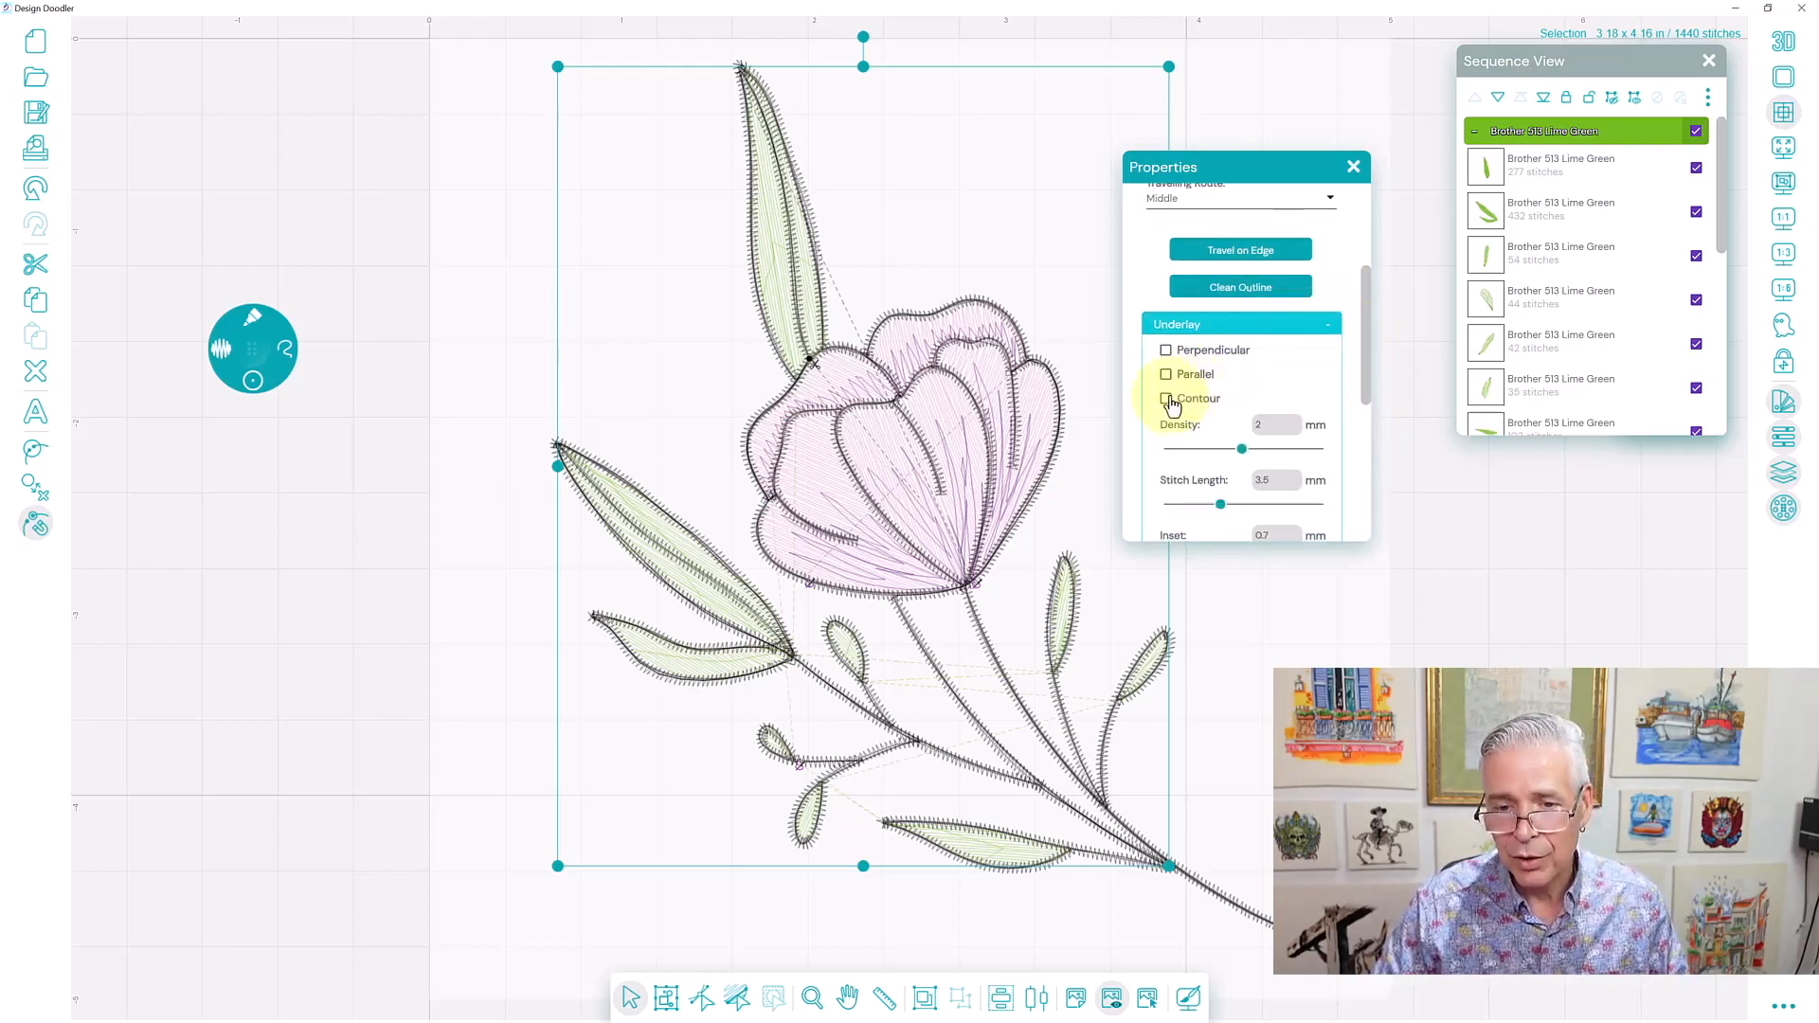
click(1166, 352)
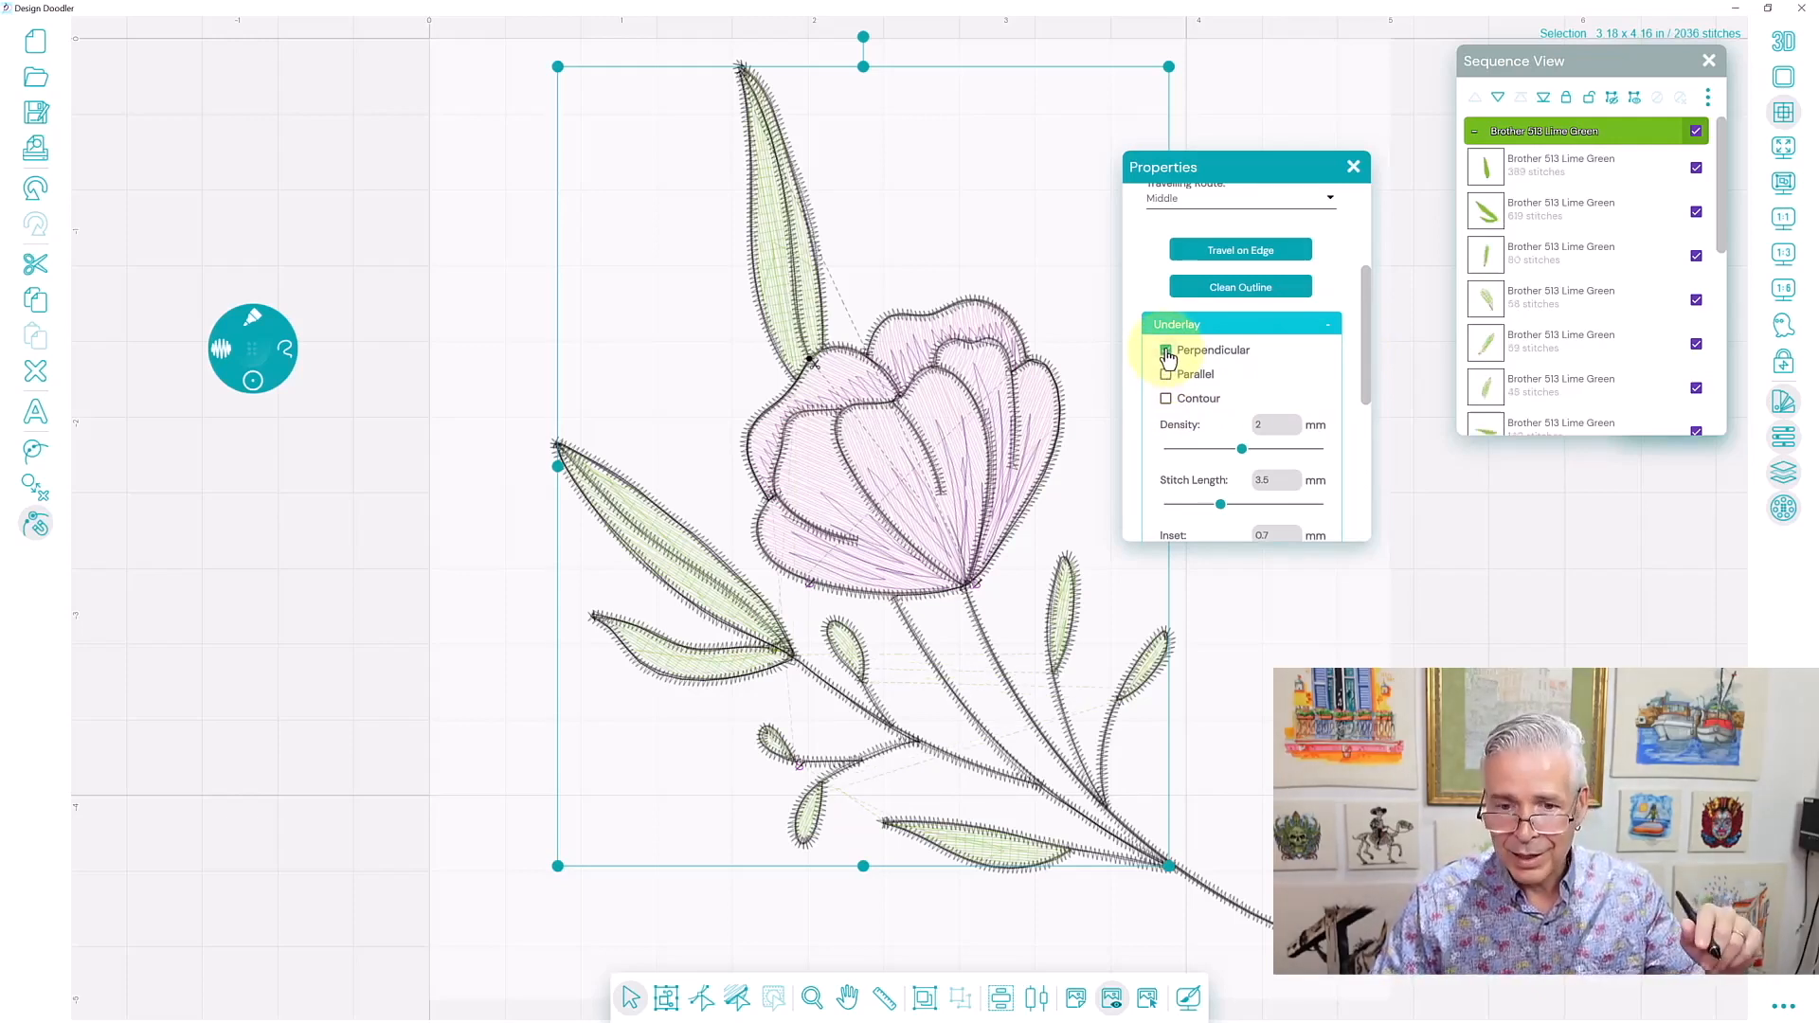
click(1166, 353)
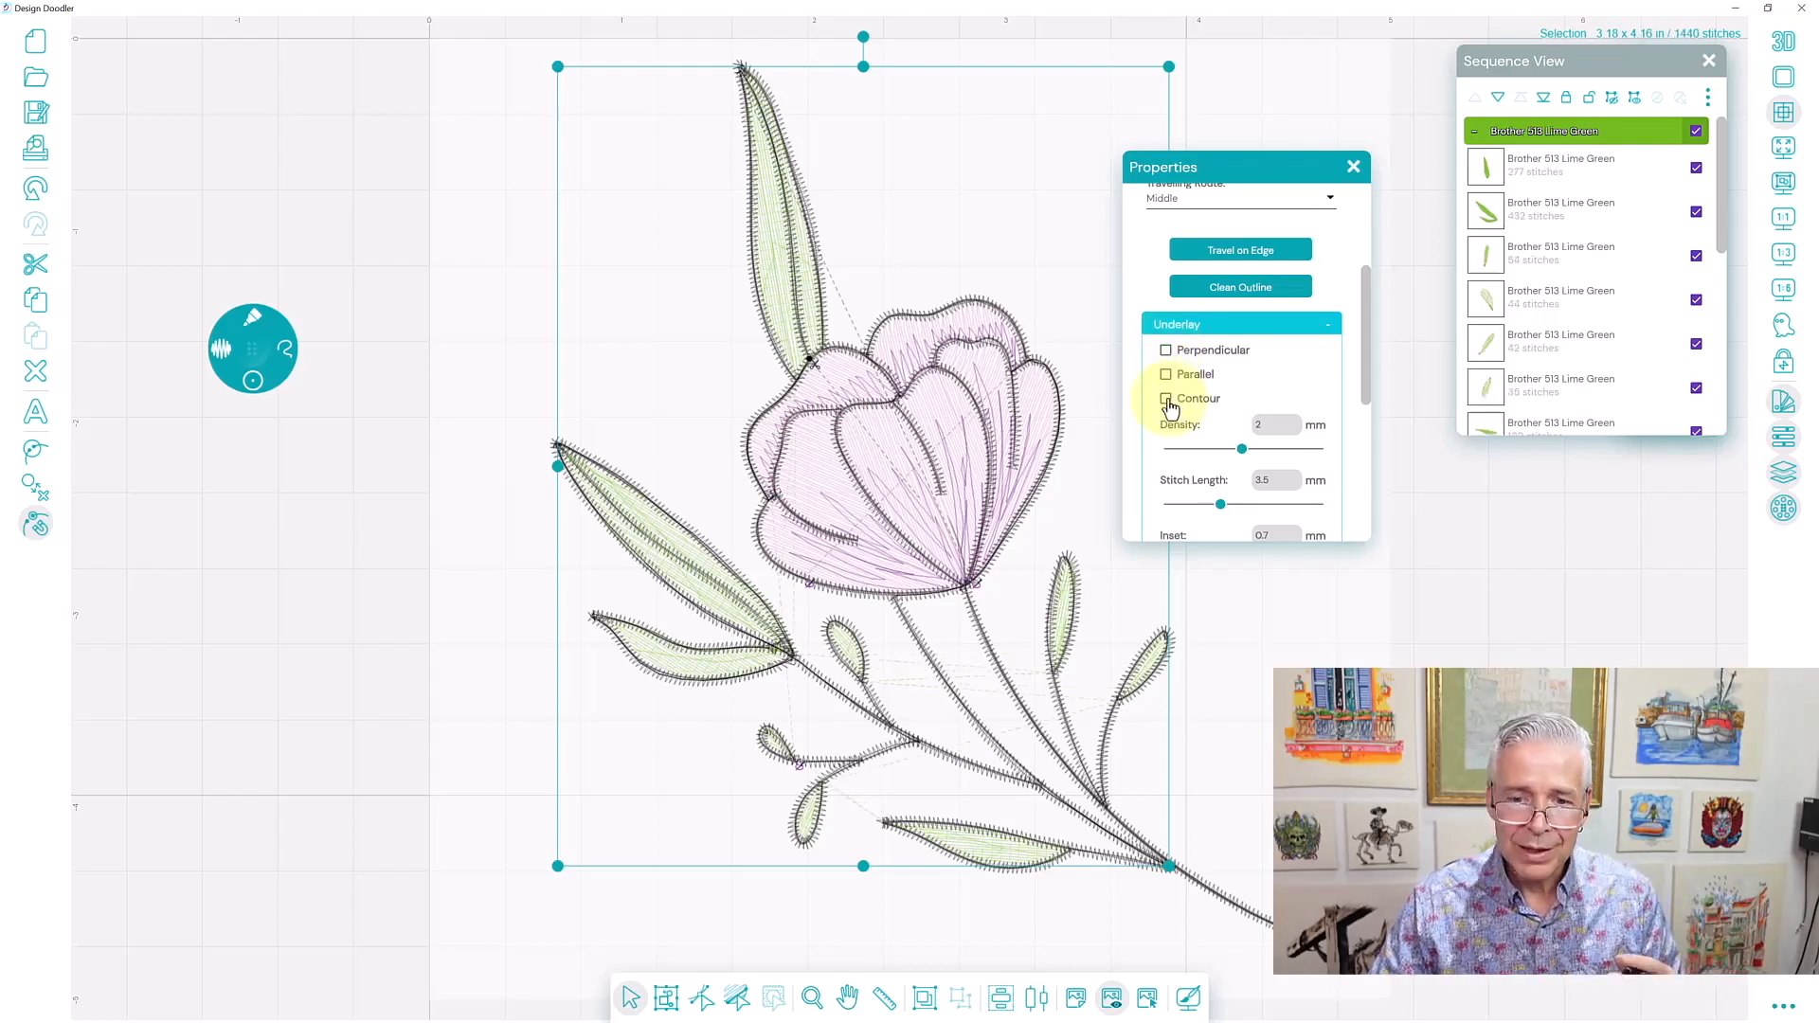
click(1166, 399)
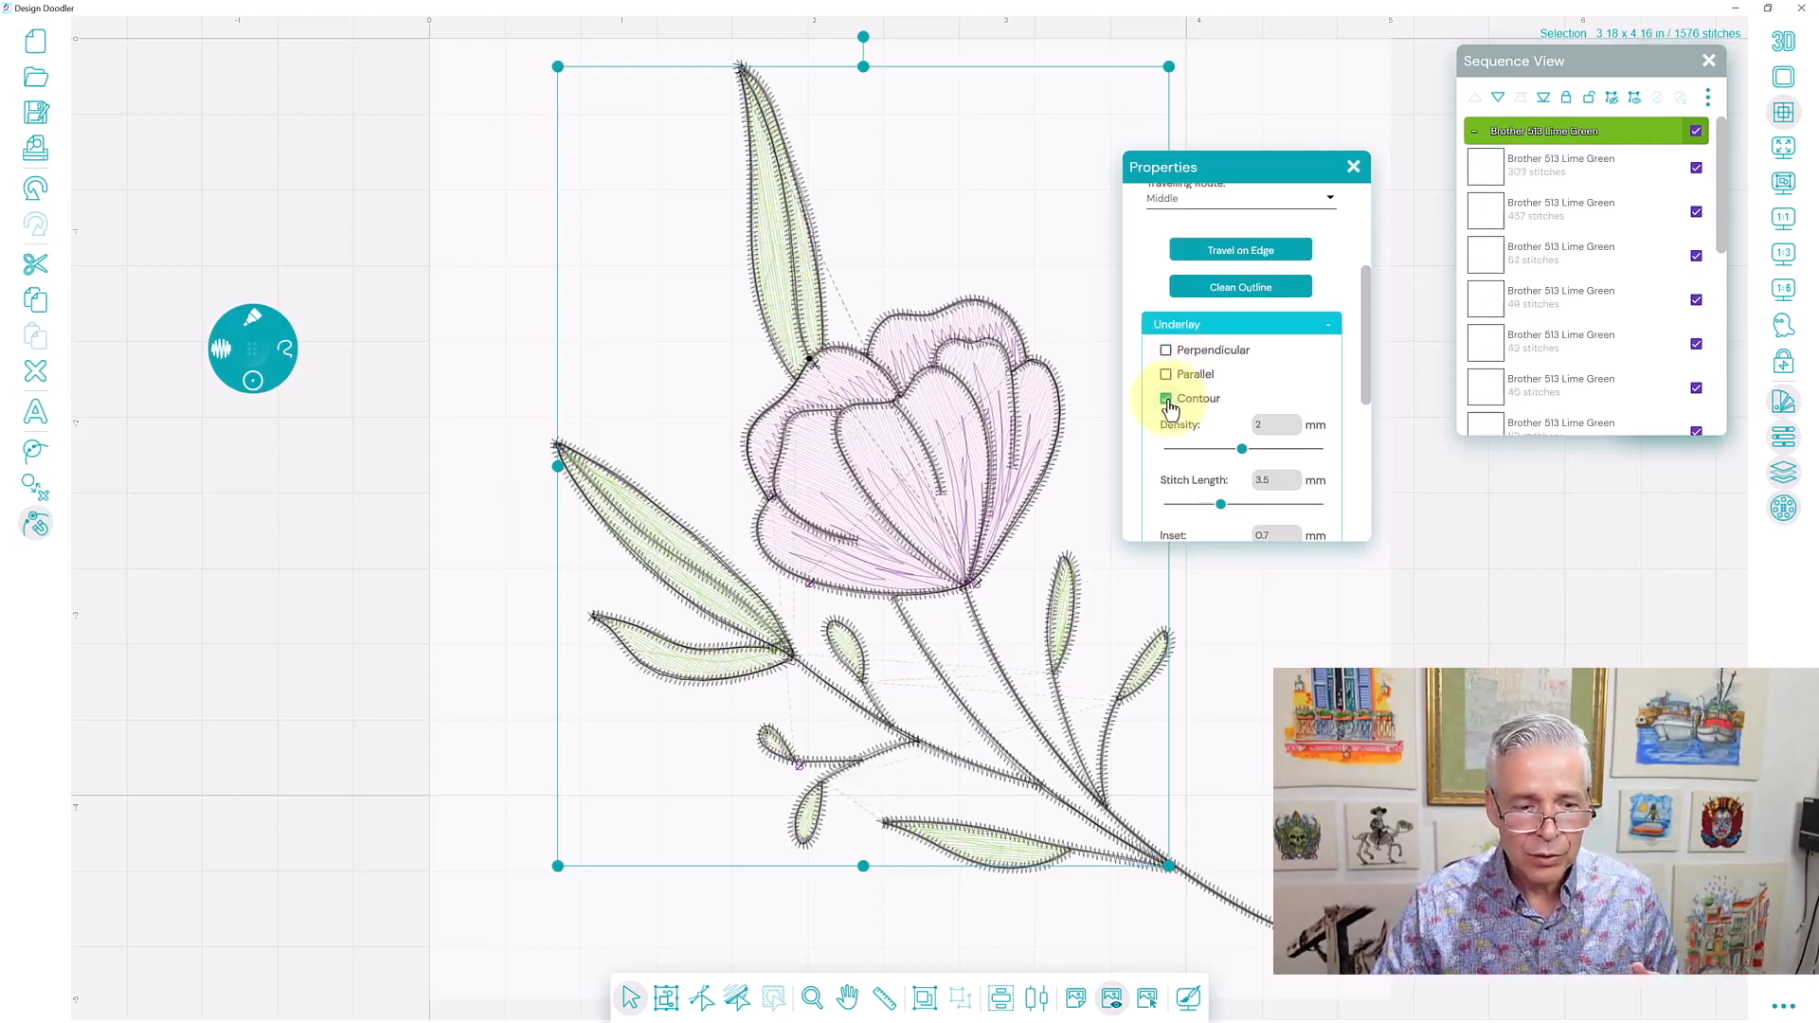
click(1167, 354)
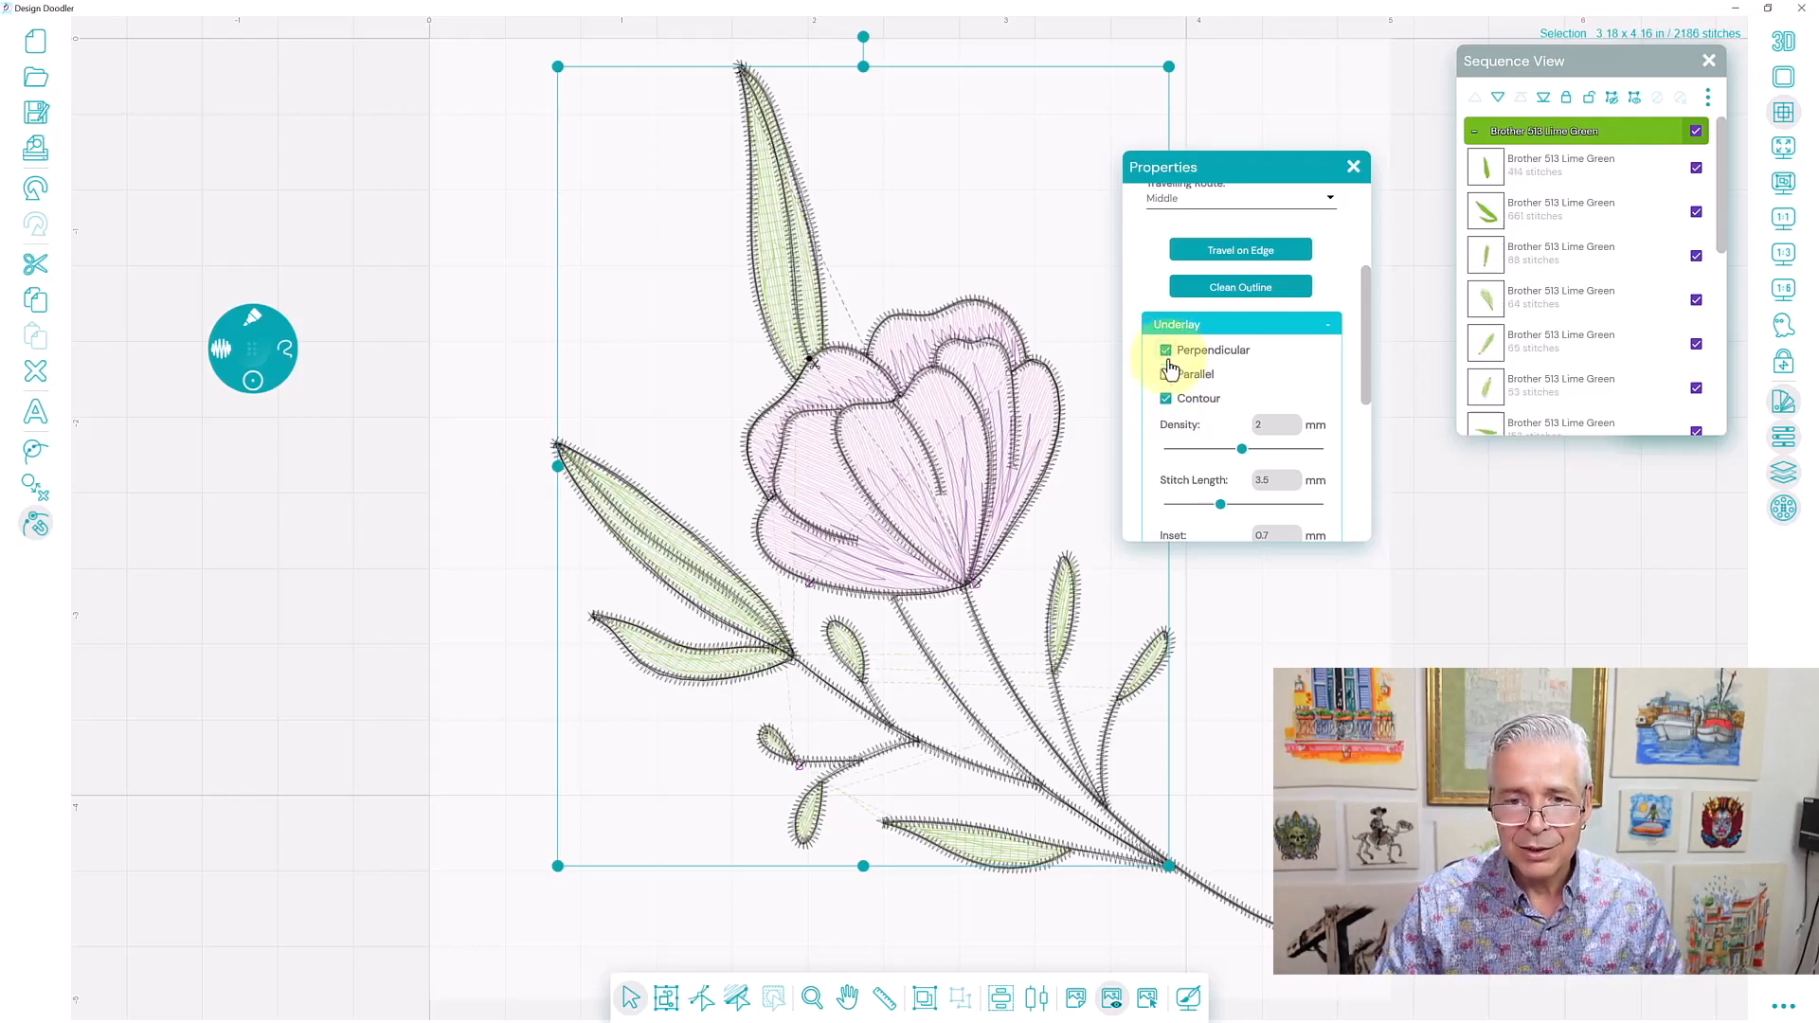
click(1168, 399)
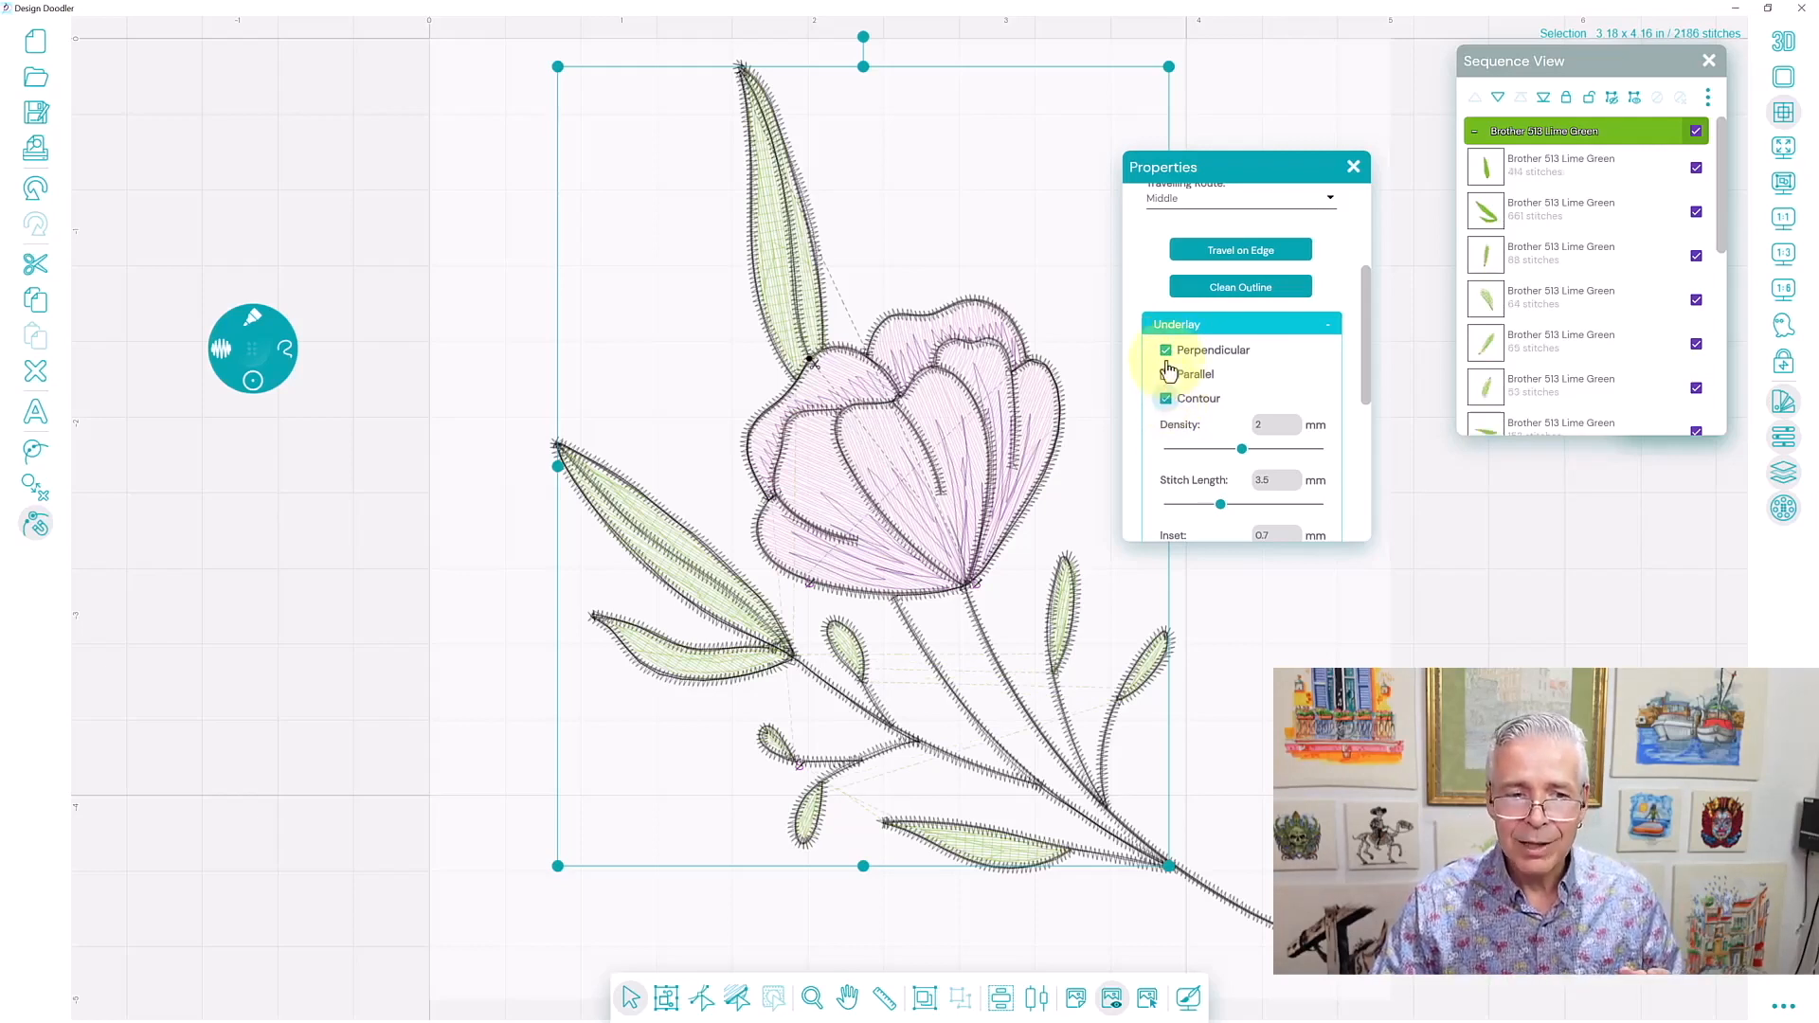
click(1169, 353)
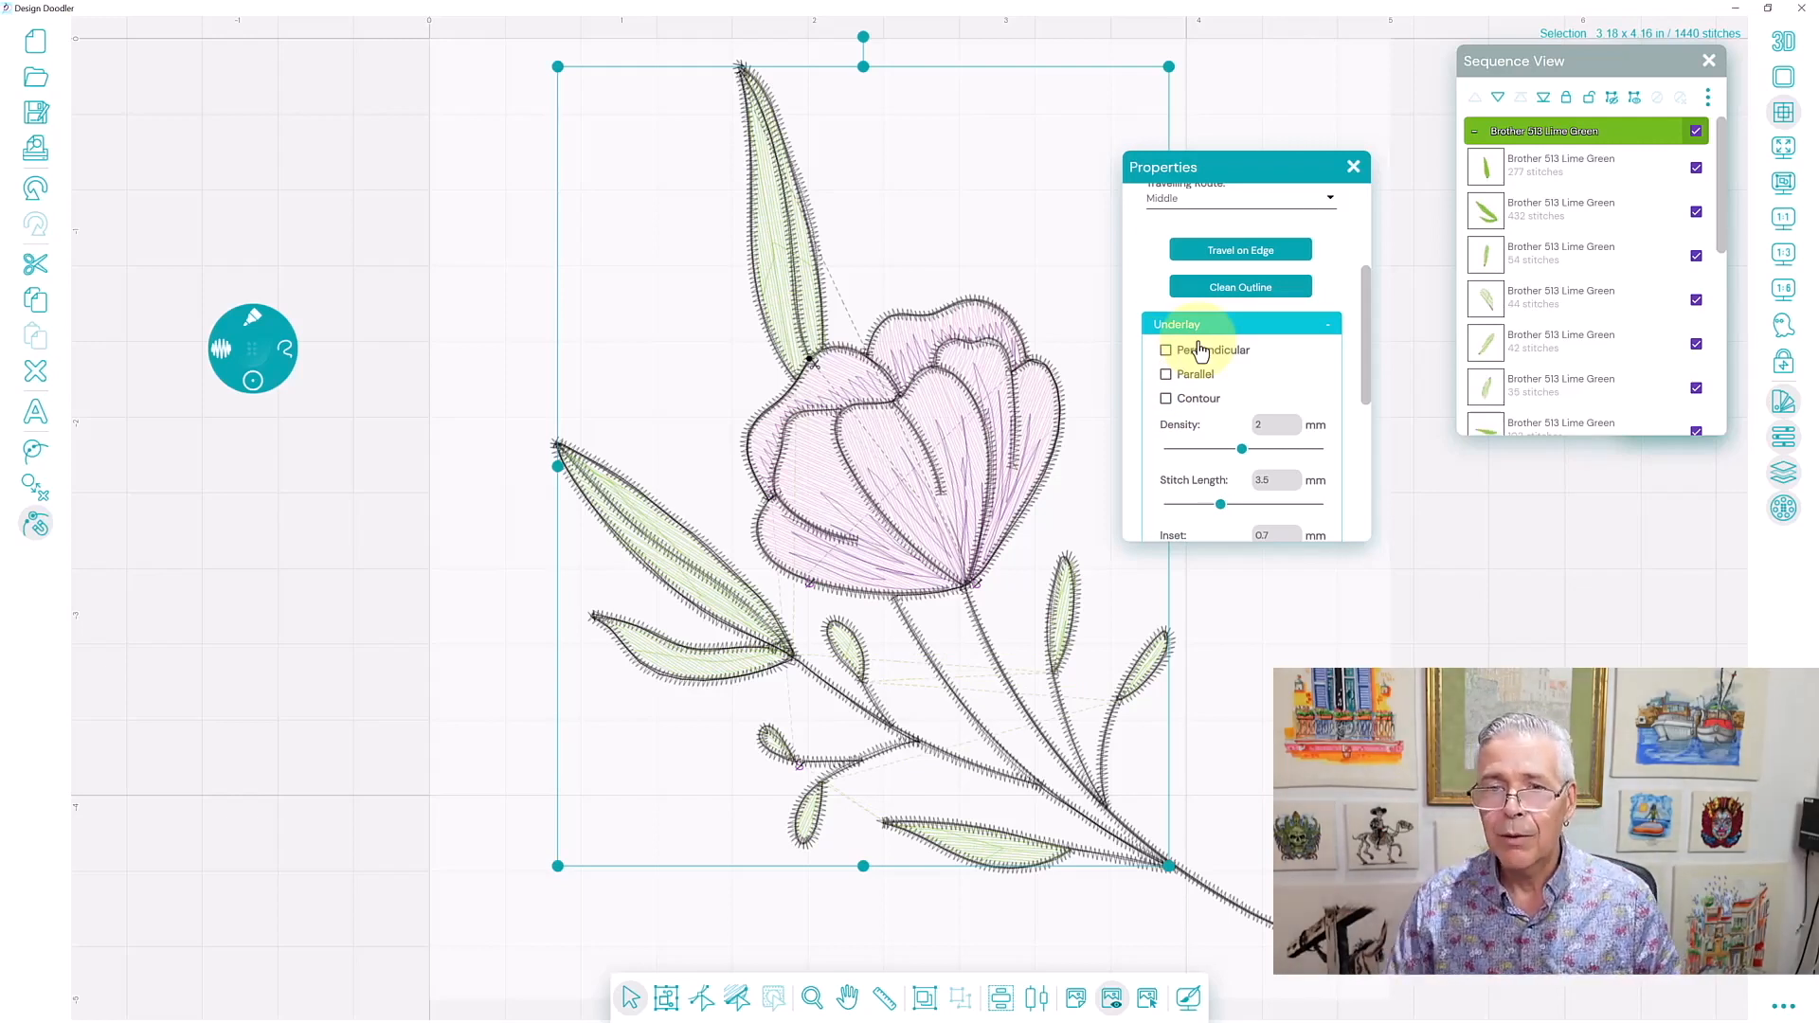
Close the fill properties, deselect the leaves and save the design as floral2 in Embroidery Legacy Files (JDX) format.
click(1352, 170)
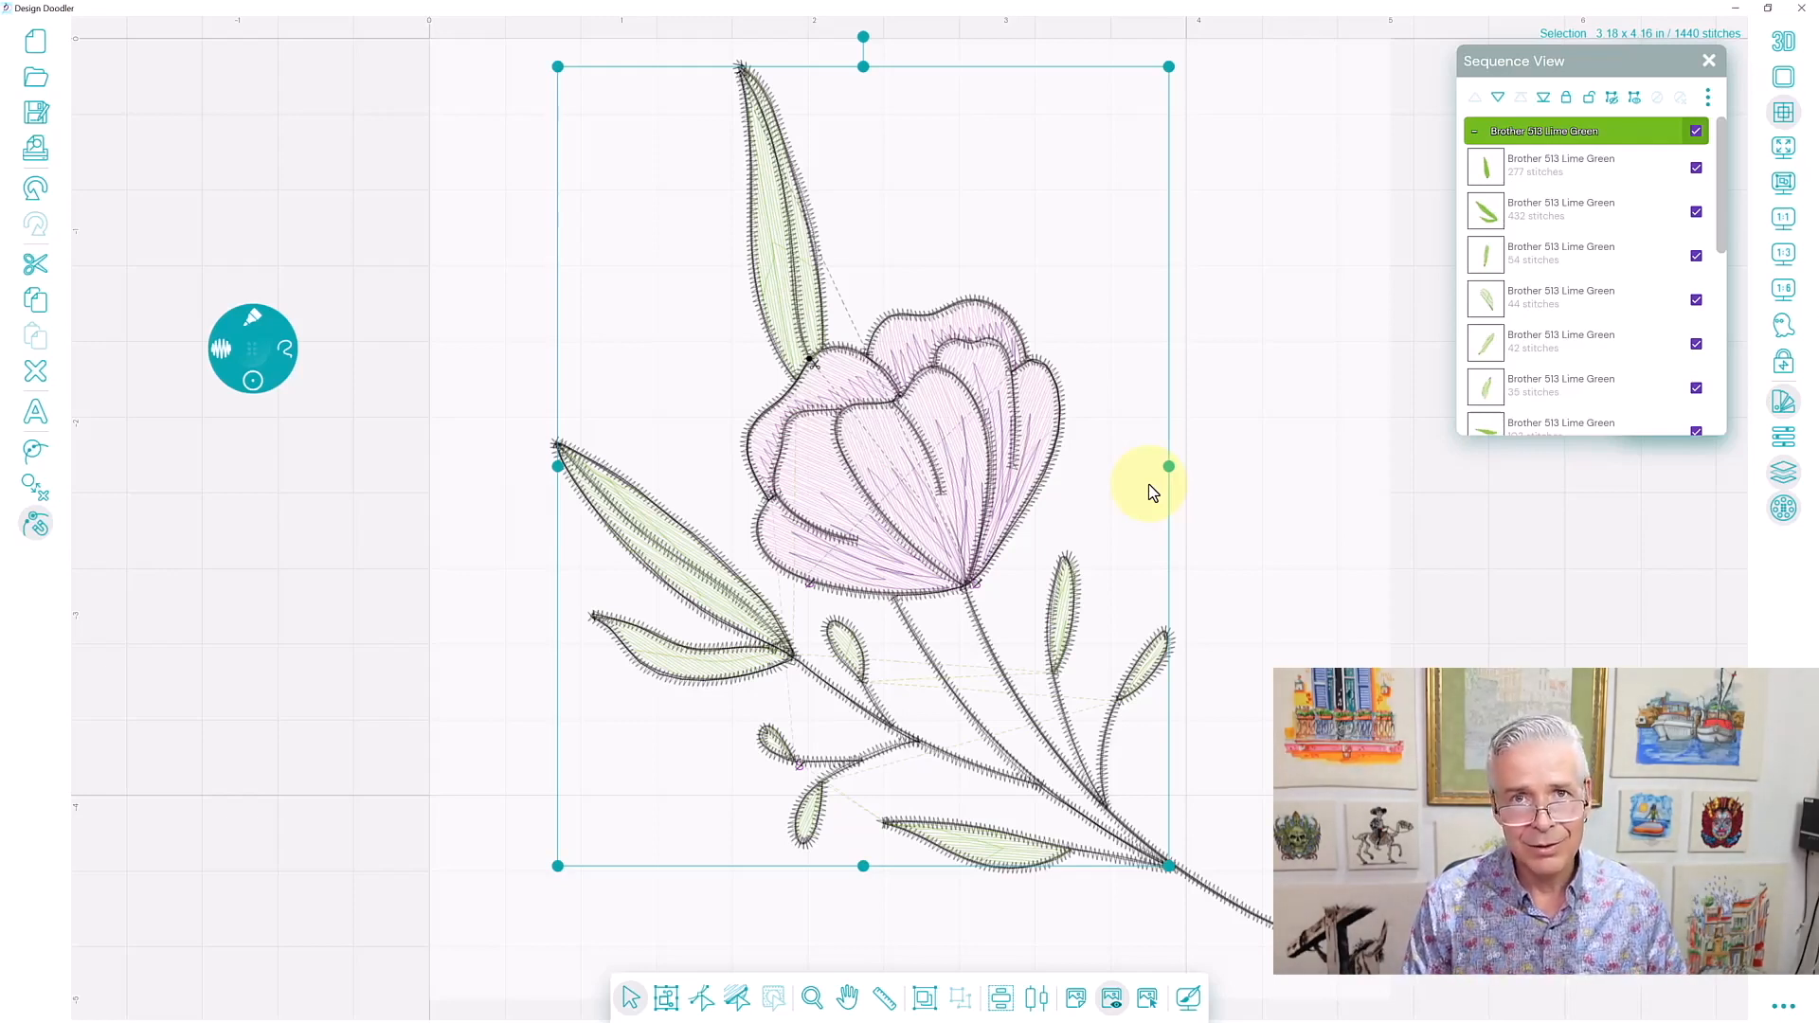
click(545, 332)
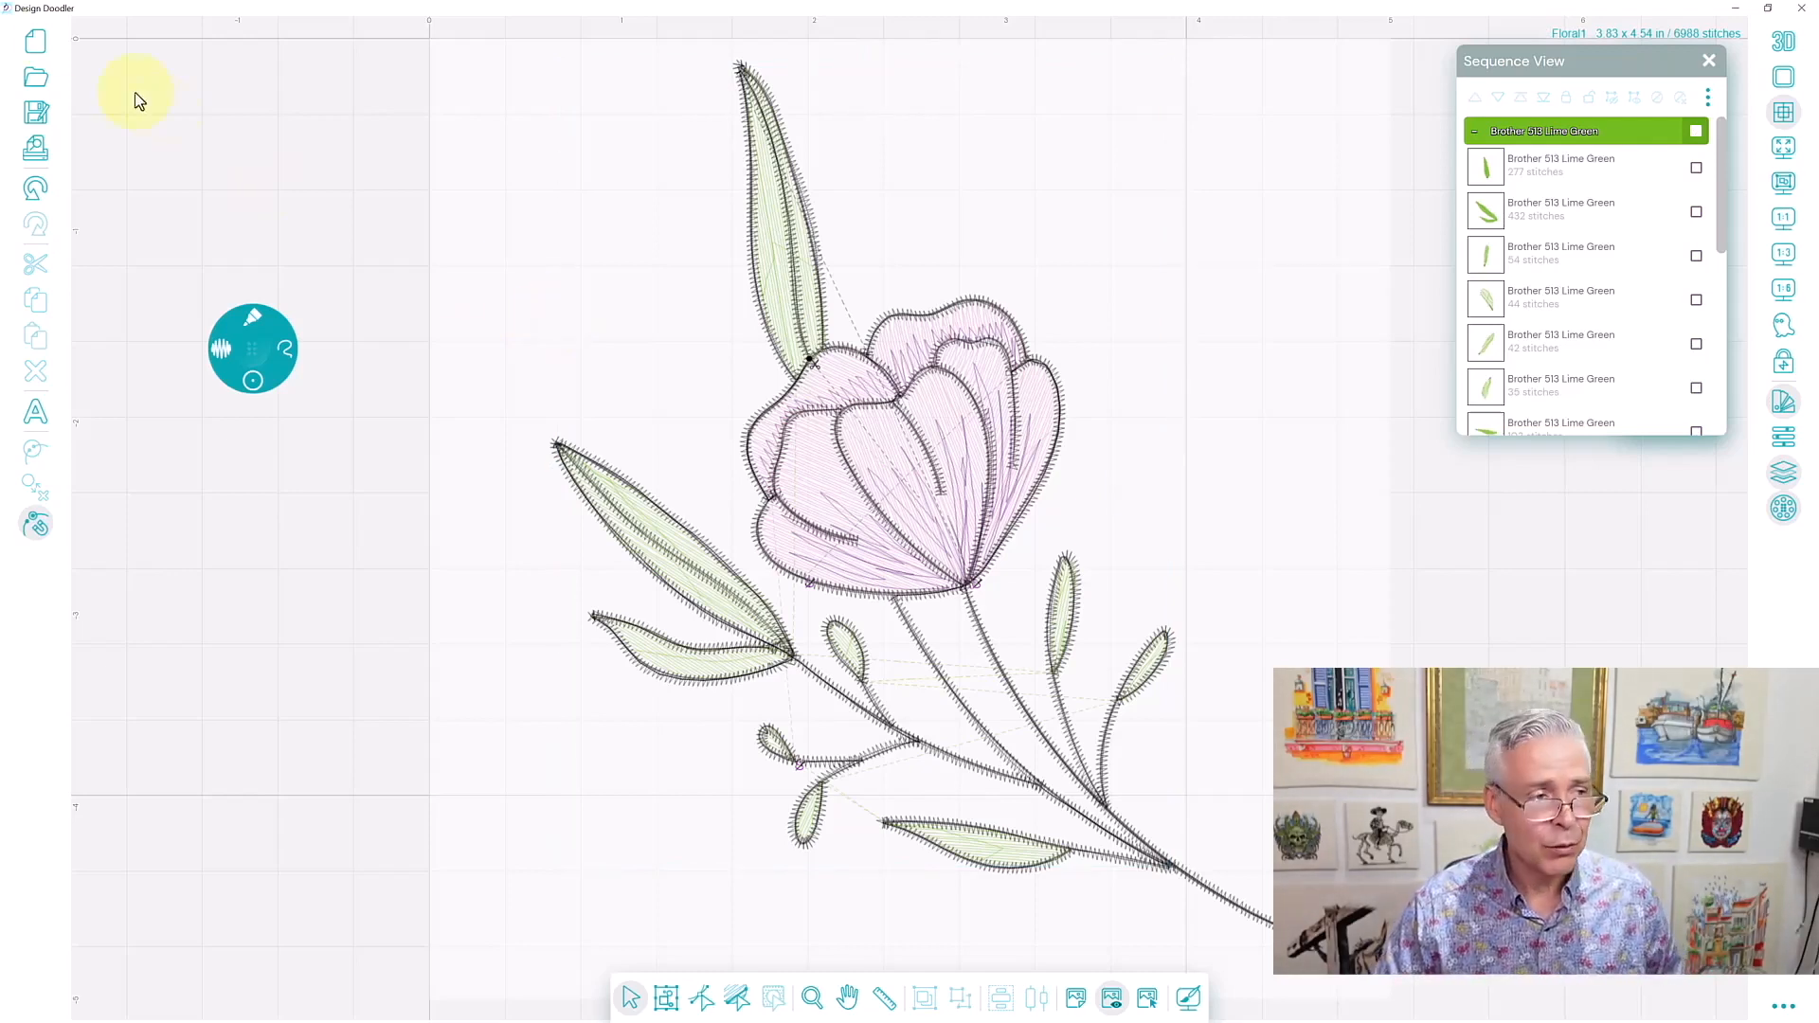
click(39, 118)
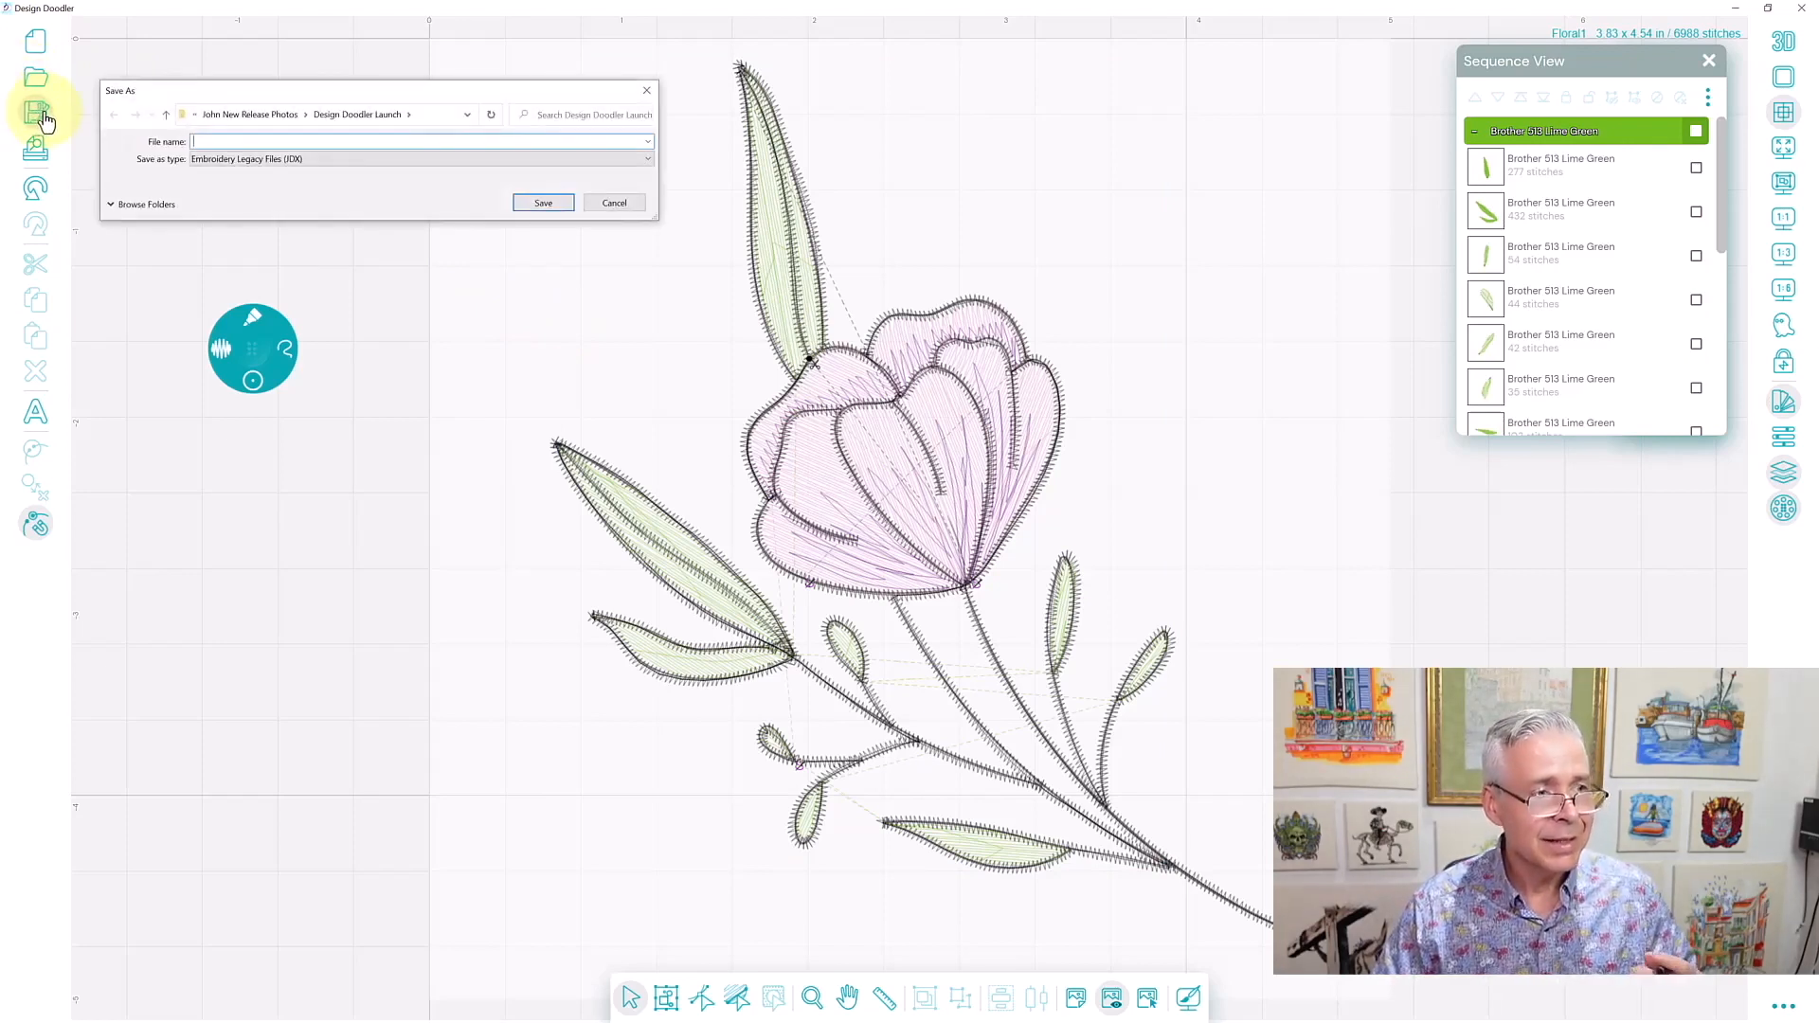
click(254, 141)
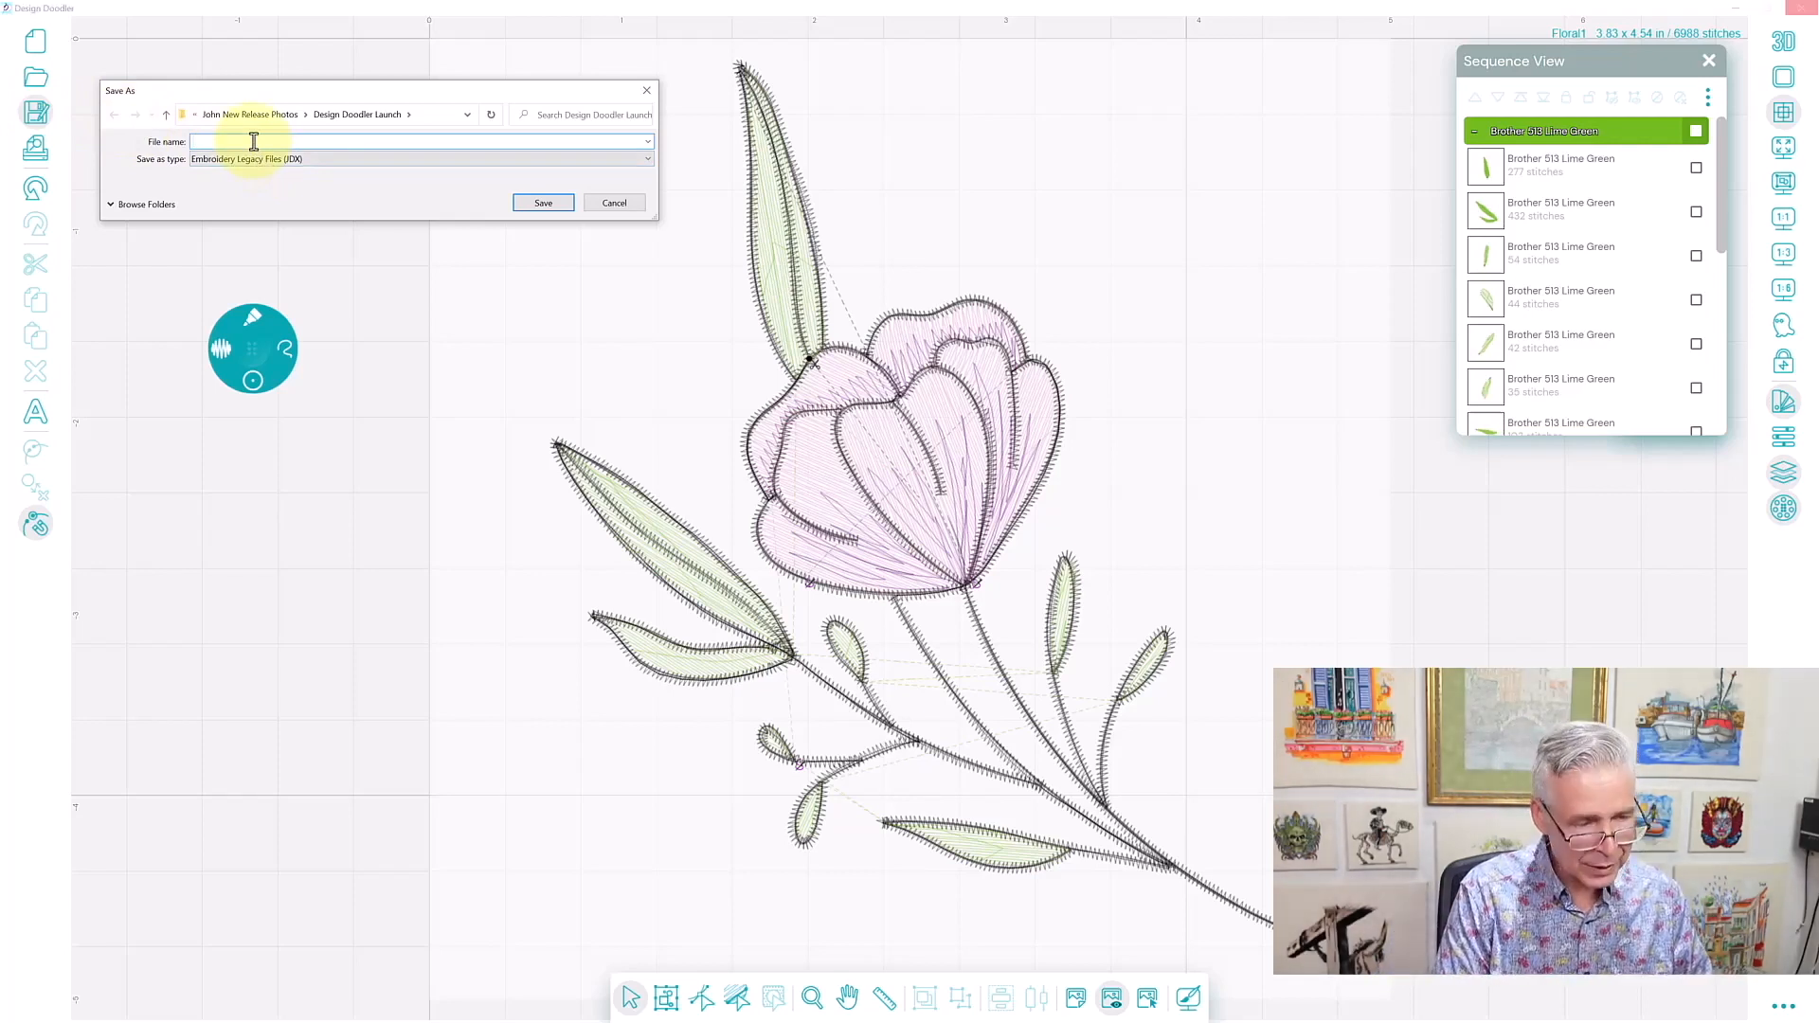
text(flor)
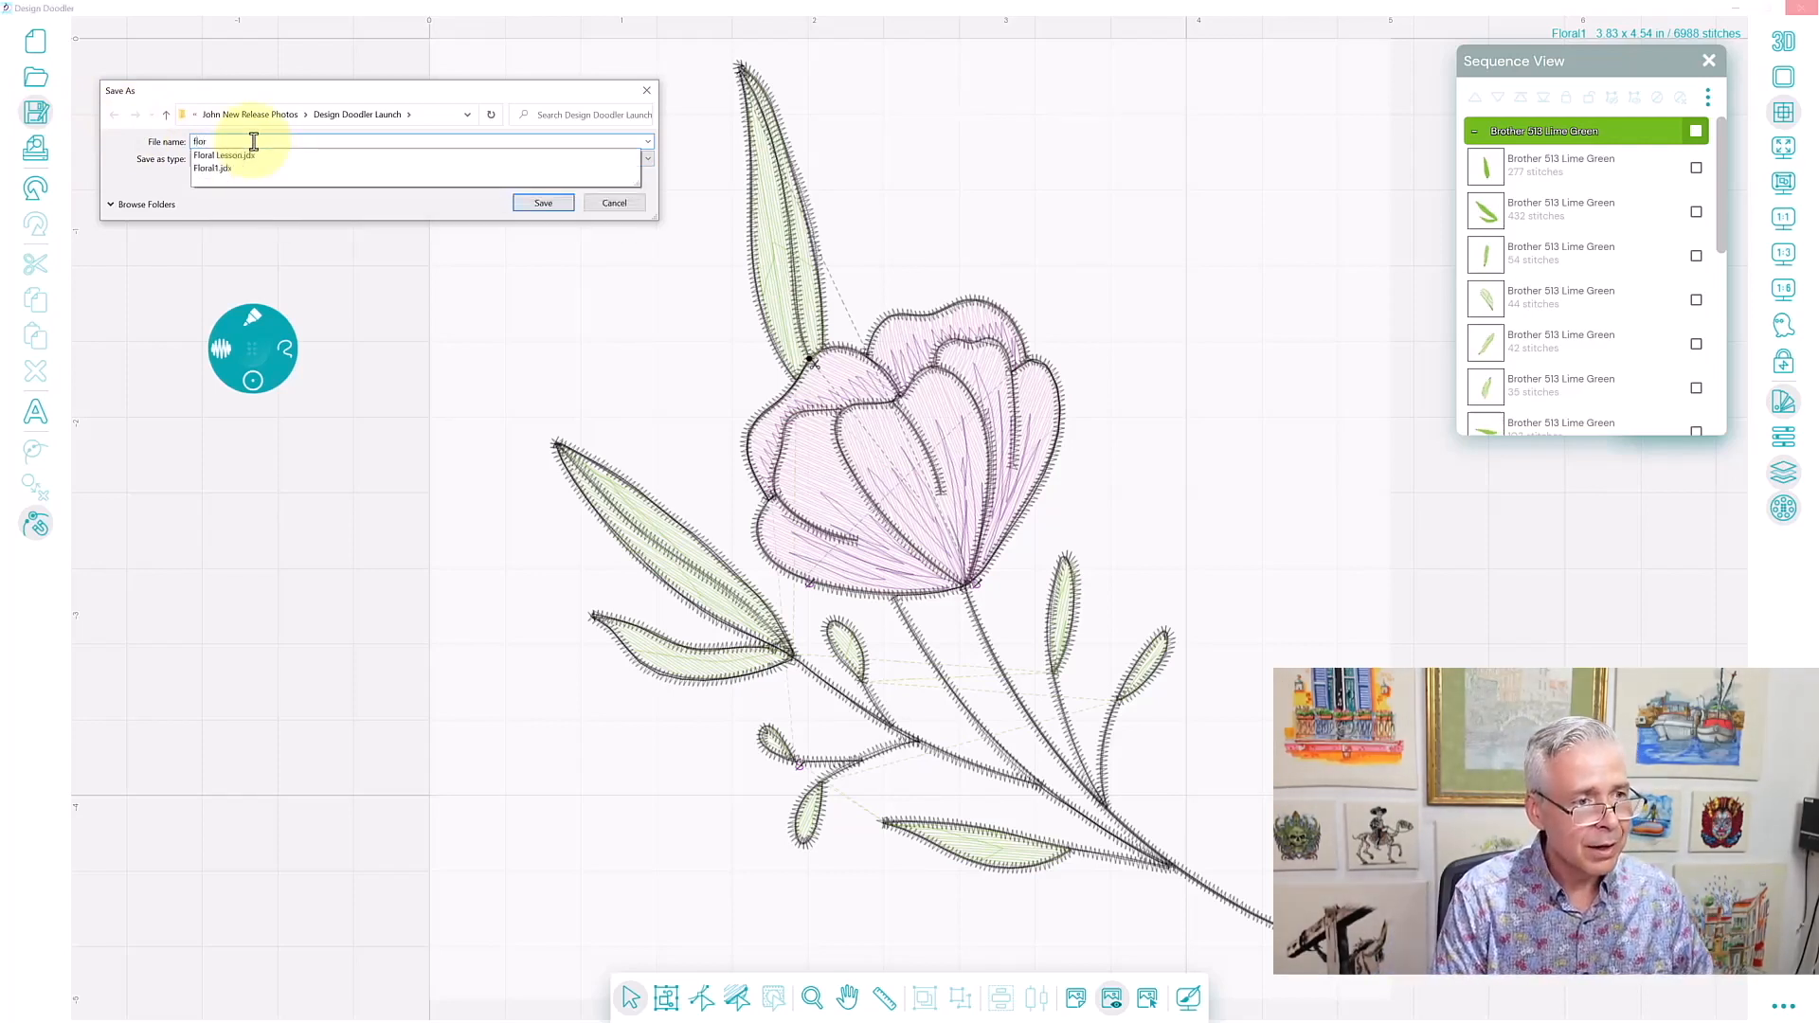
text(al2)
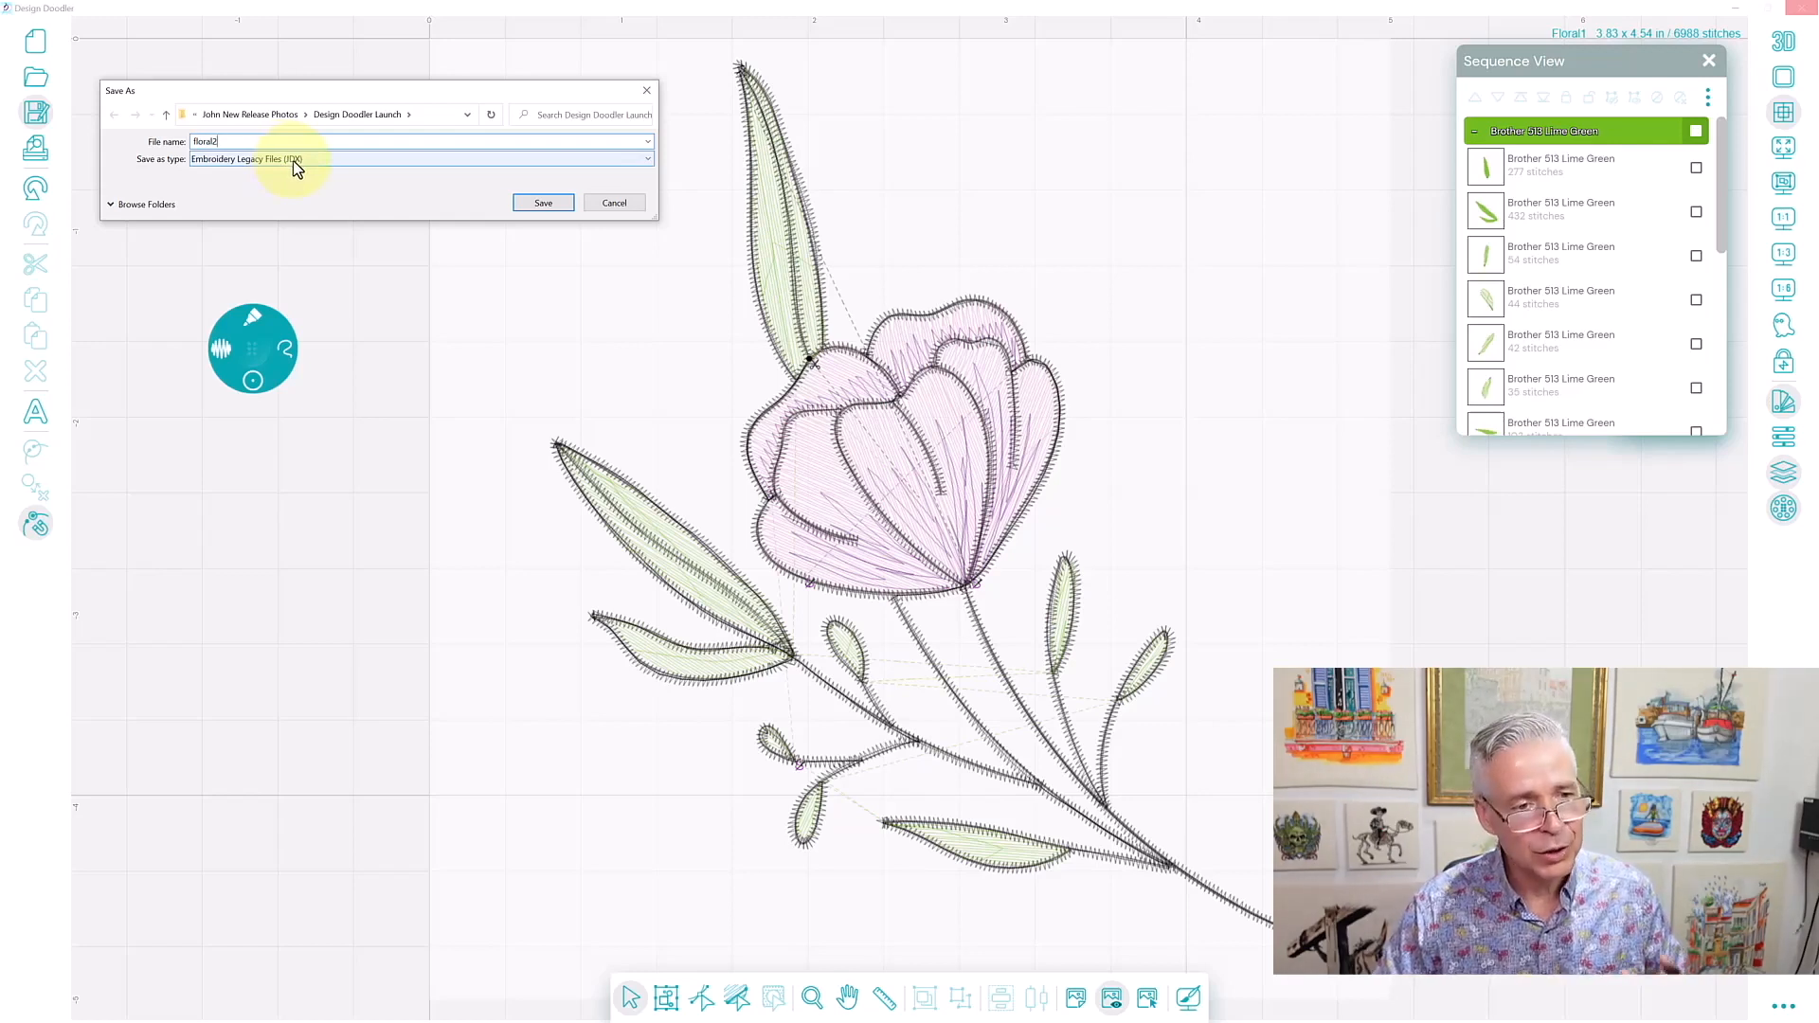
click(521, 202)
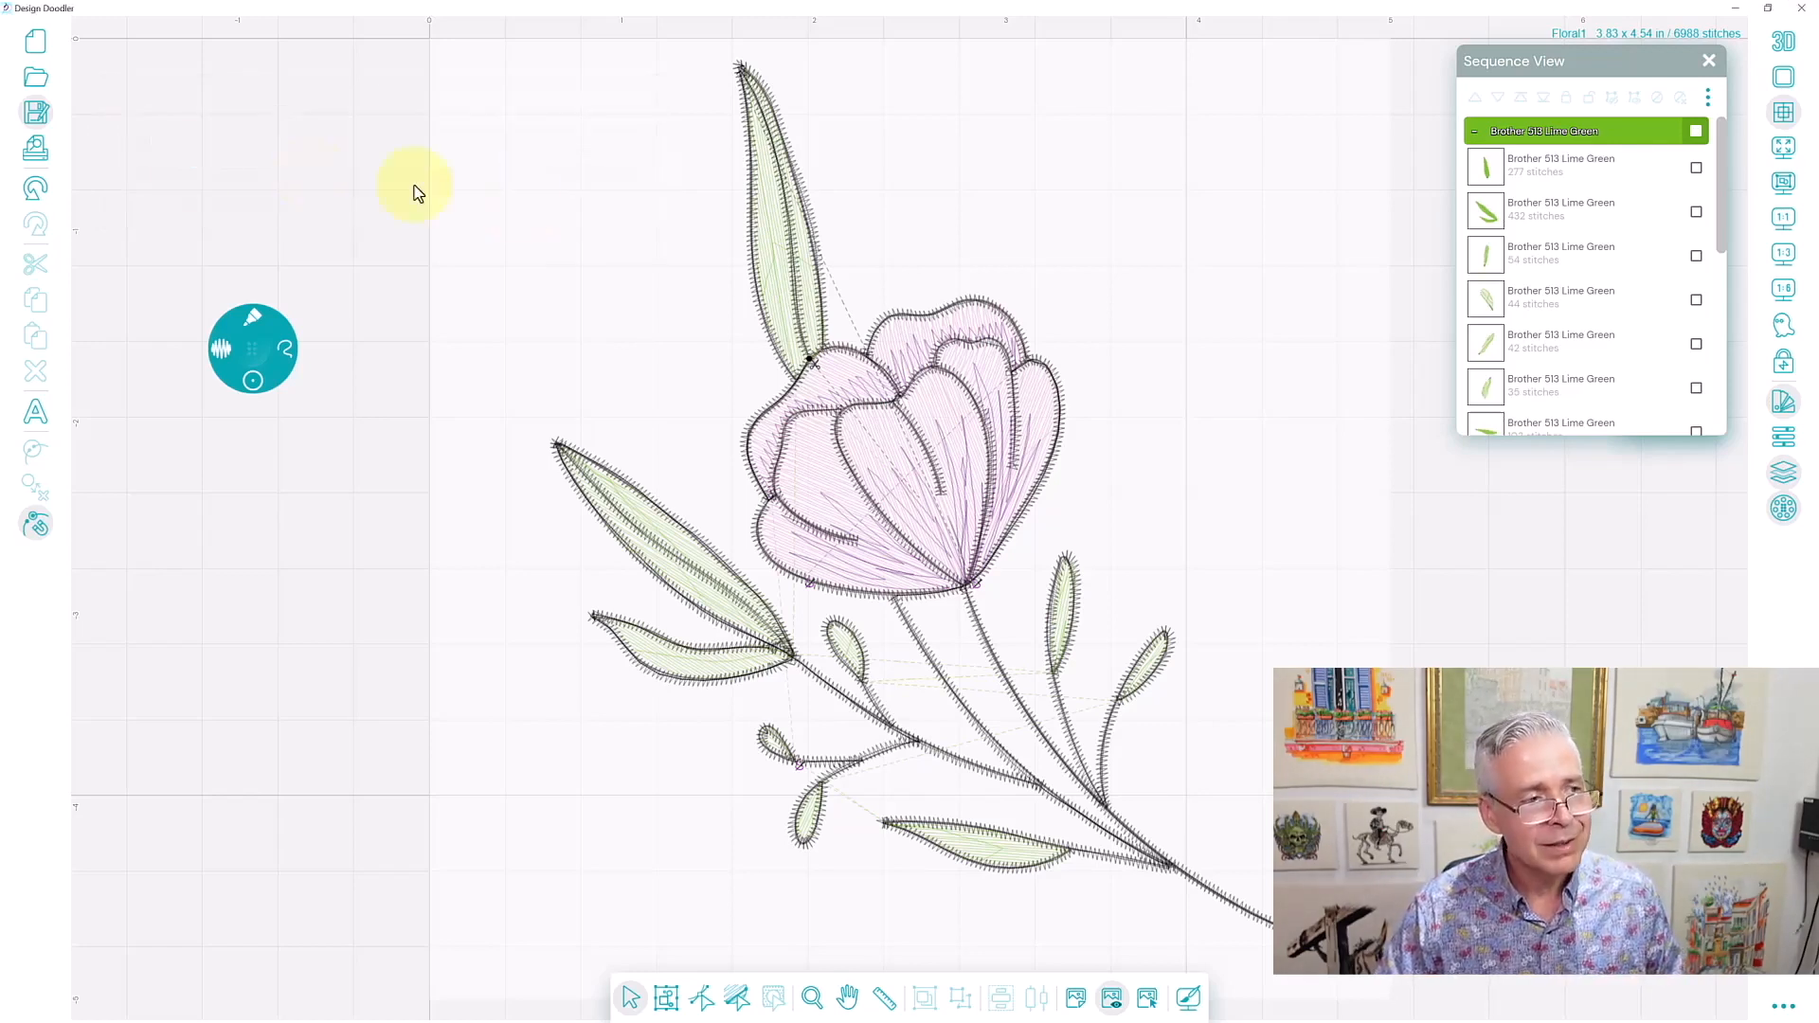
Start saving another copy of the design, with Baby Lock/Brother/Bernina (PES v6) as the file format.
click(44, 120)
click(300, 158)
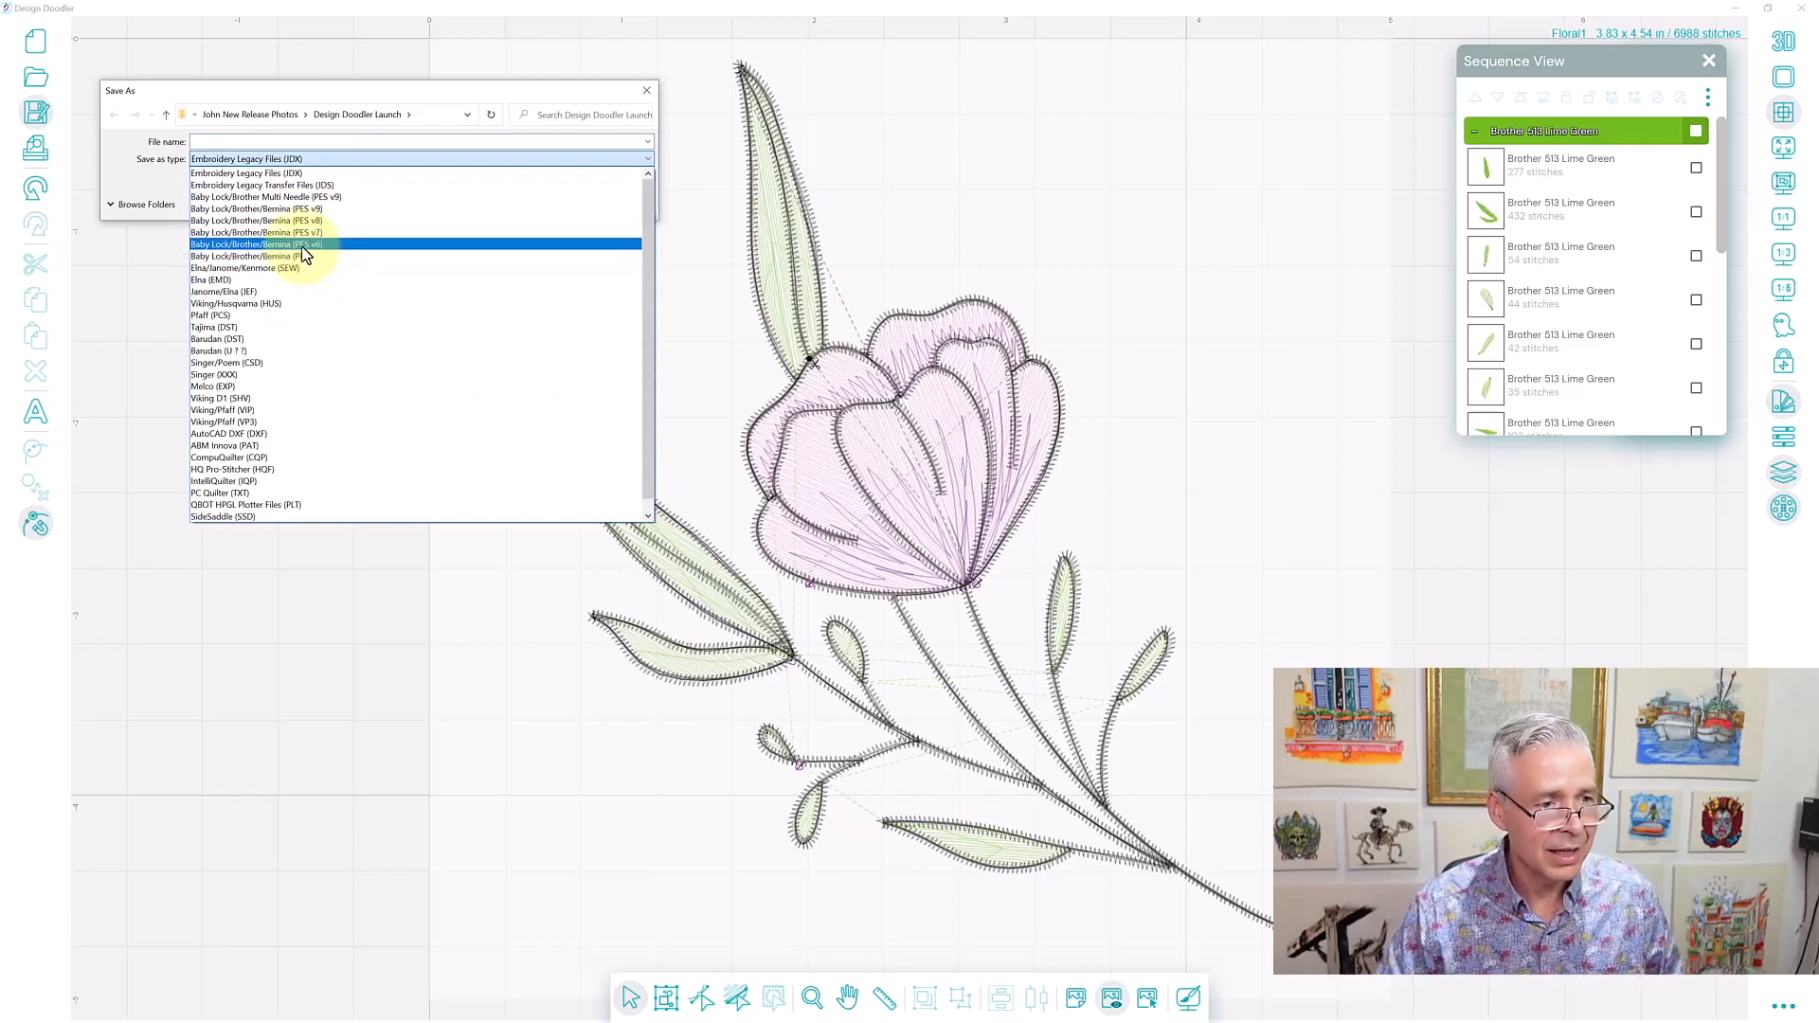
click(305, 245)
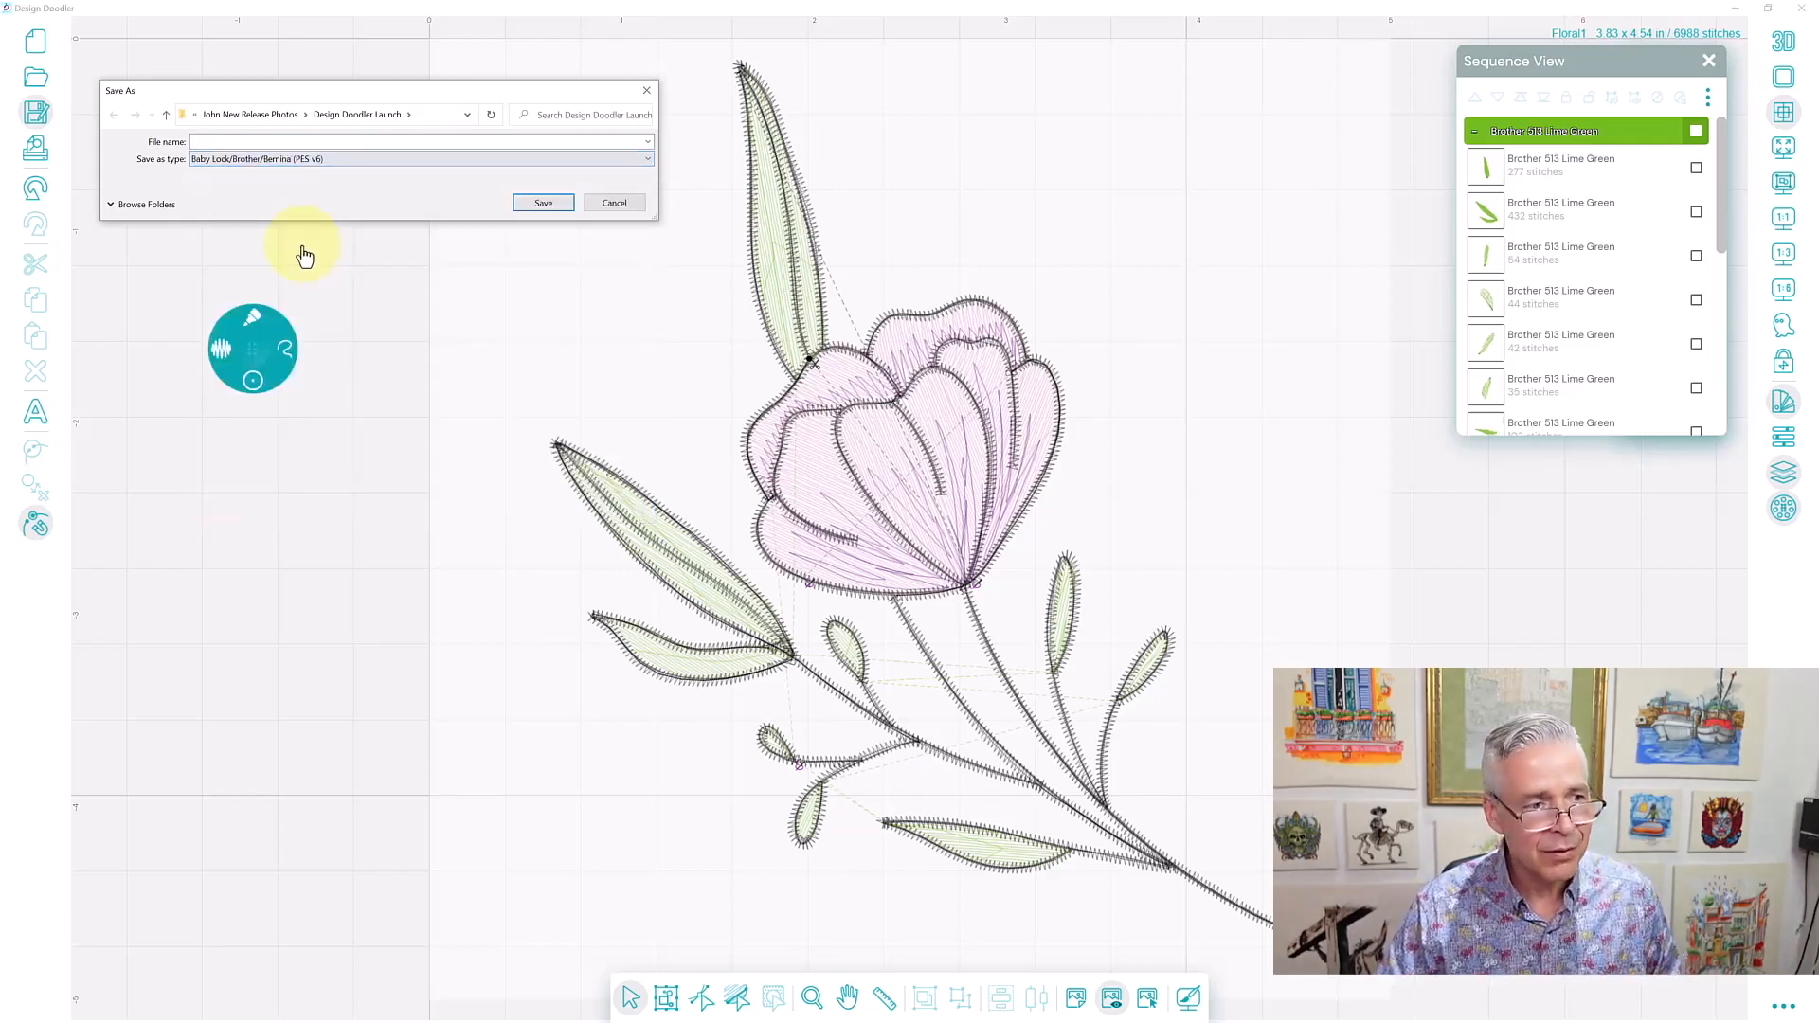